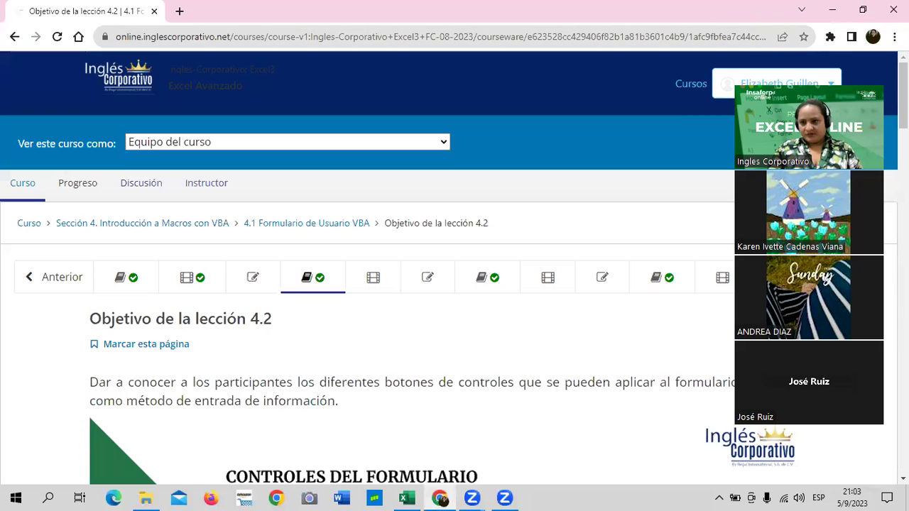
# Scroll the lesson 4.2 page down to the 'Controles del formulario' slide showing UserForm1
pyautogui.moveTo(836, 86); pyautogui.dragTo(847, 65)
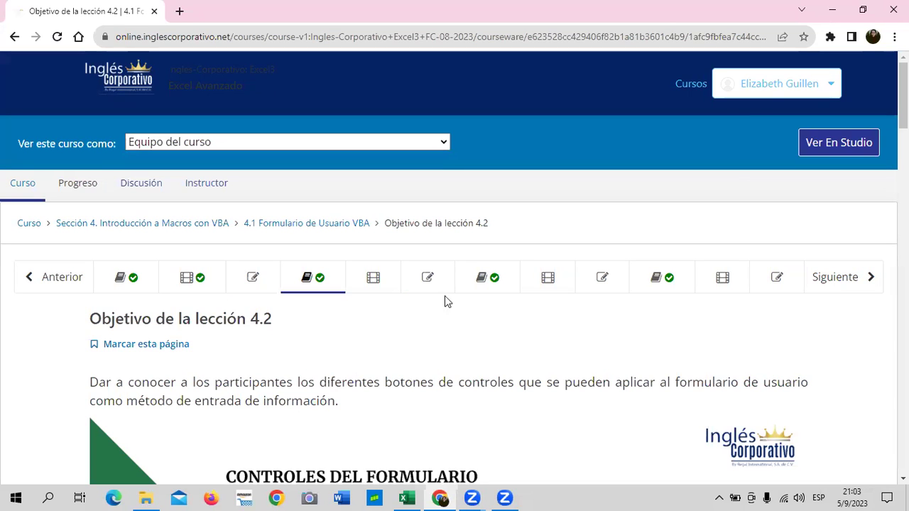
pyautogui.scroll(-4, 521, 344)
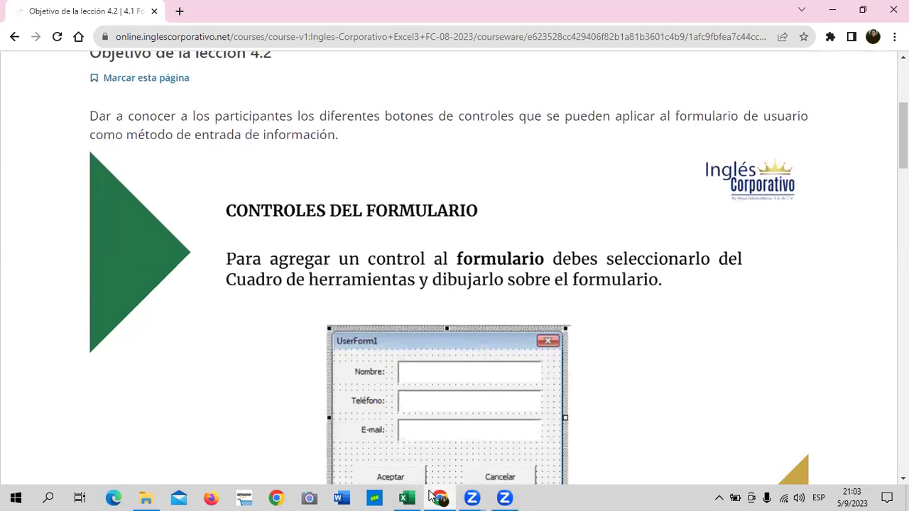
pyautogui.moveTo(406, 498)
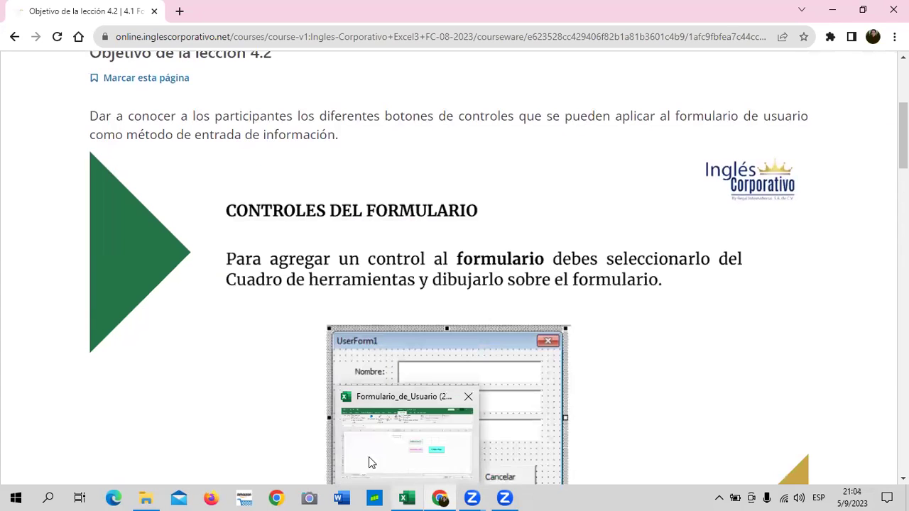
# Switch from Chrome to the Formulario_de_Usuario (2) workbook and open its Visual Basic editor
pyautogui.click(370, 454)
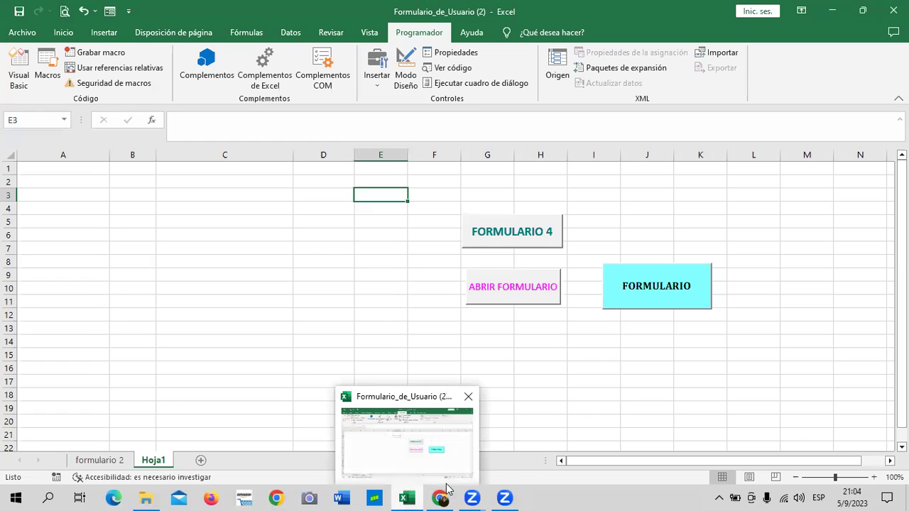
pyautogui.click(480, 465)
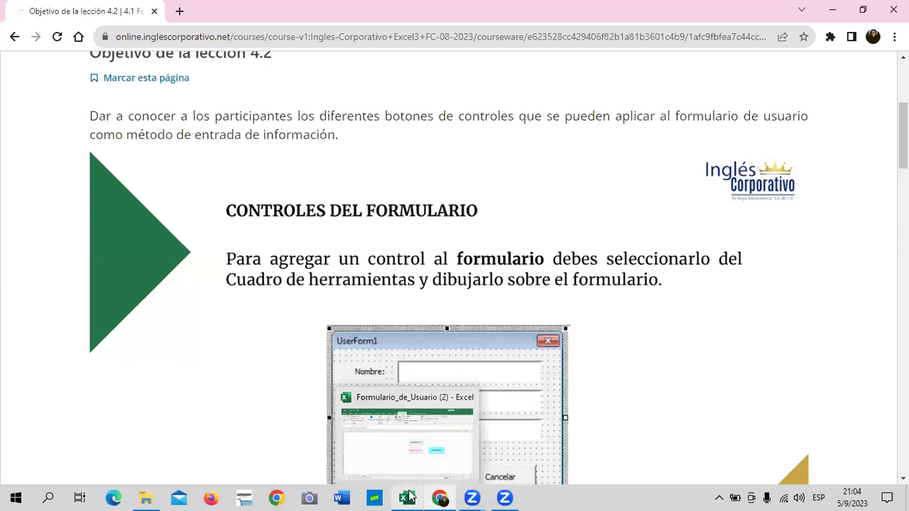
pyautogui.click(396, 455)
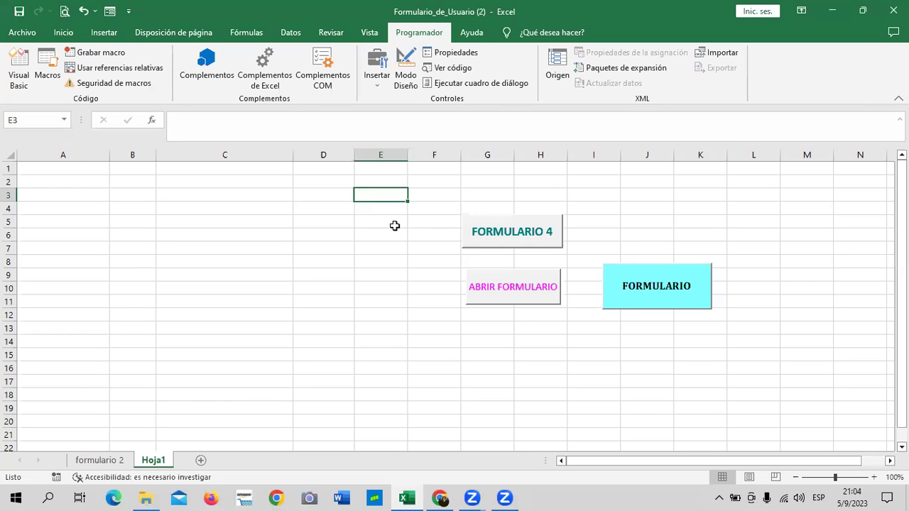
pyautogui.click(15, 65)
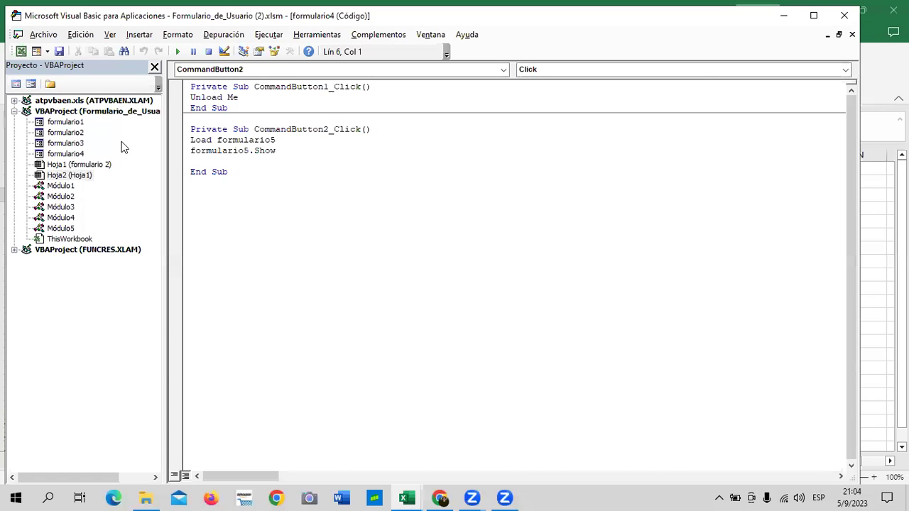
# View formulario4's design from the Project Explorer, then close the VBA editor
pyautogui.doubleClick(84, 153)
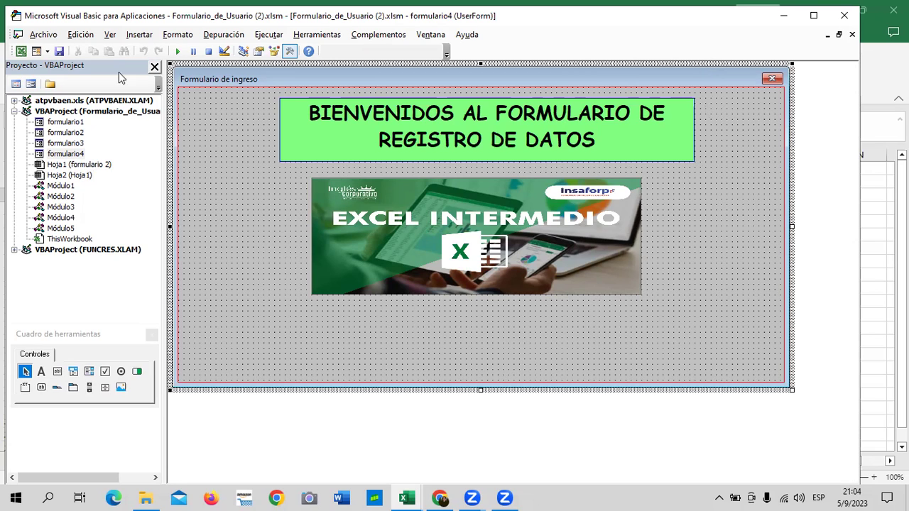
pyautogui.click(843, 16)
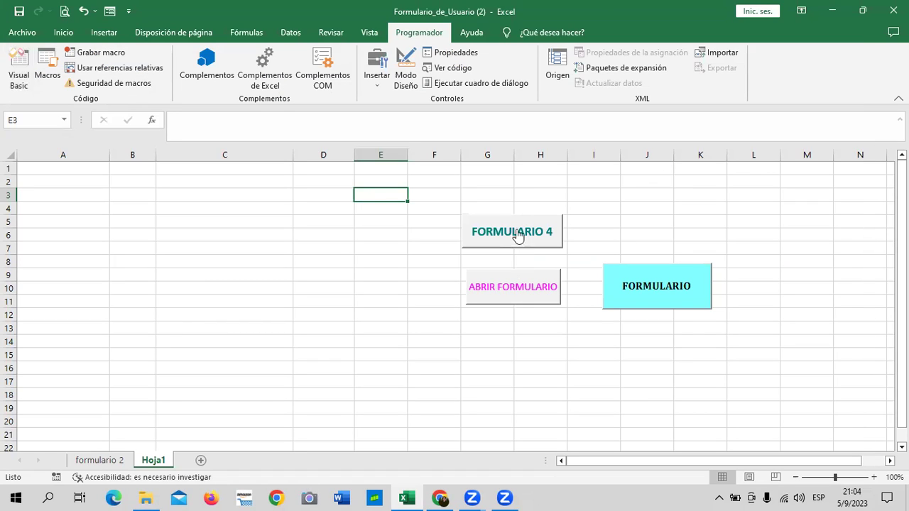
# Browse the Insertar controls without inserting any, then run the teal FORMULARIO button's macro
pyautogui.click(375, 84)
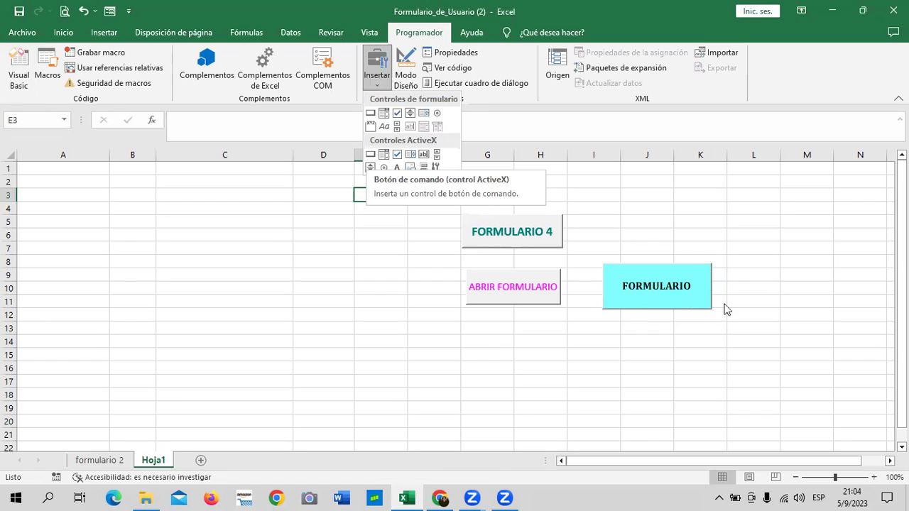
pyautogui.click(696, 227)
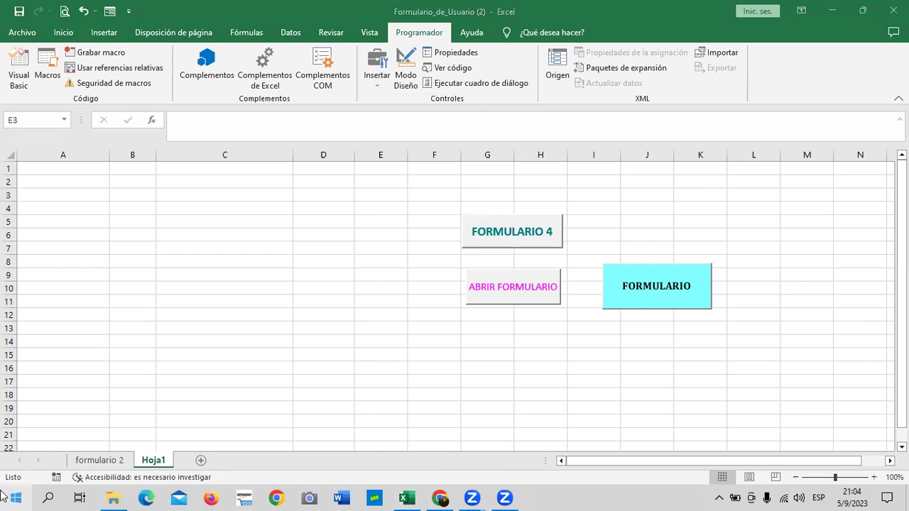
pyautogui.click(623, 289)
pyautogui.click(622, 291)
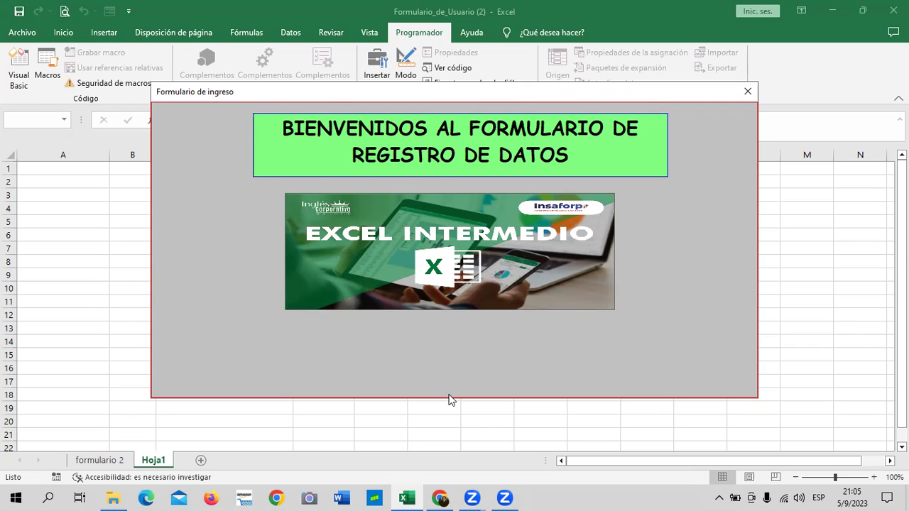
pyautogui.click(449, 395)
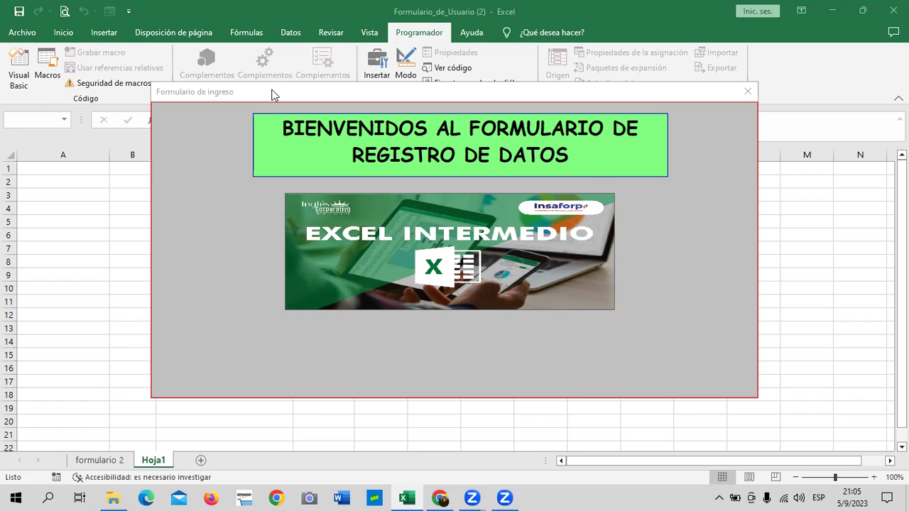
pyautogui.click(747, 92)
pyautogui.click(538, 237)
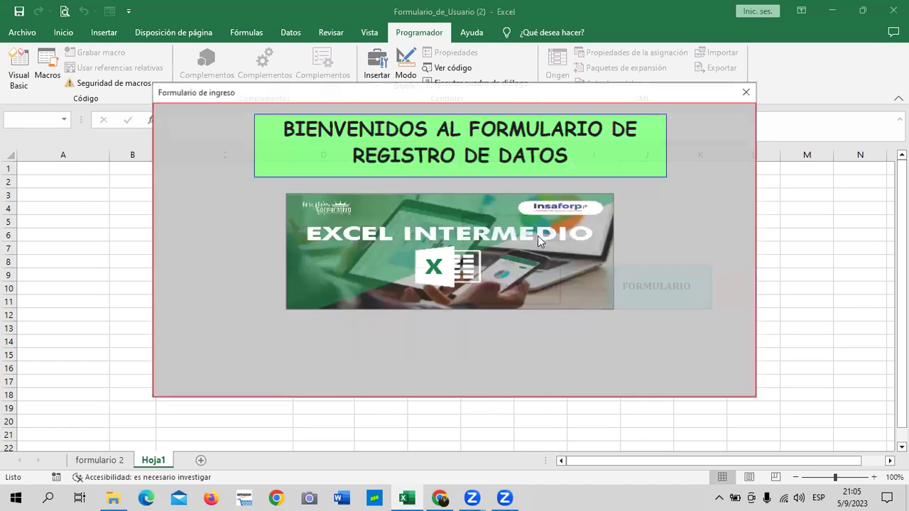
# Close the welcome form, inspect the FORMULARIO 4 button's context menu, then deselect it via cell K3
pyautogui.click(745, 96)
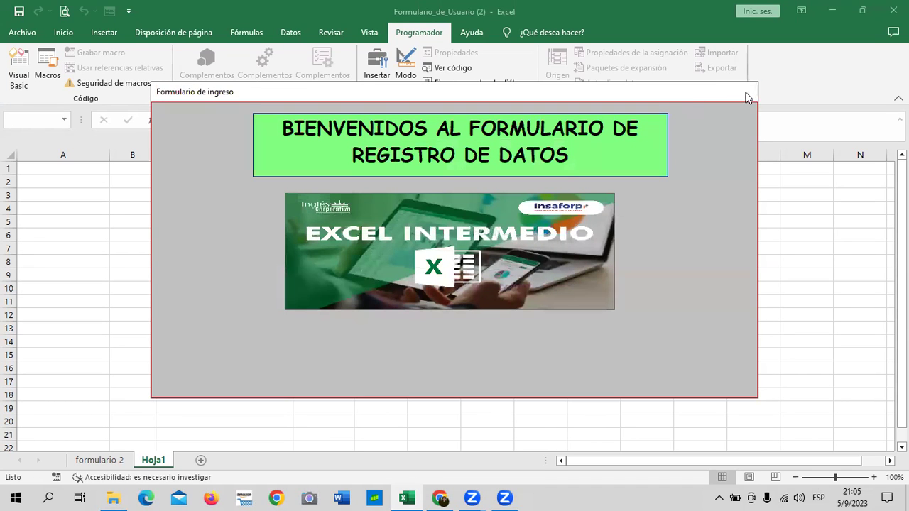
pyautogui.rightClick(496, 224)
pyautogui.click(479, 217)
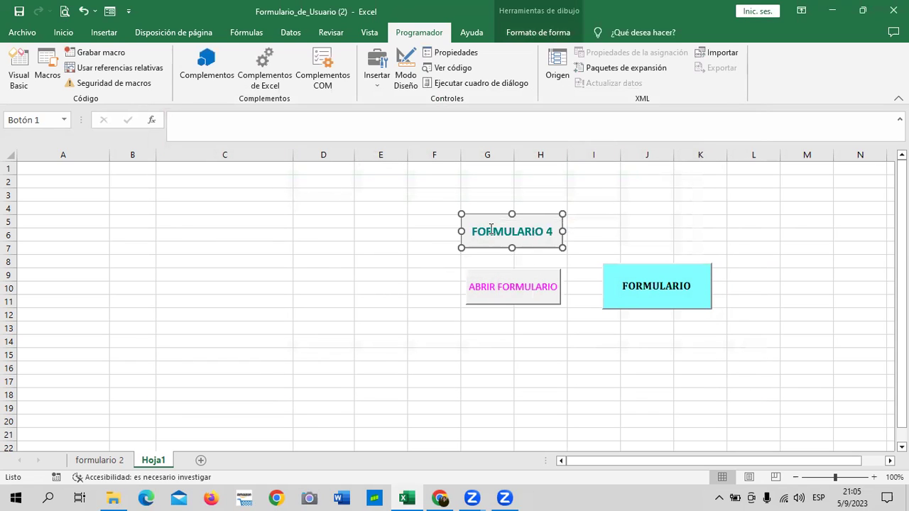
pyautogui.rightClick(535, 233)
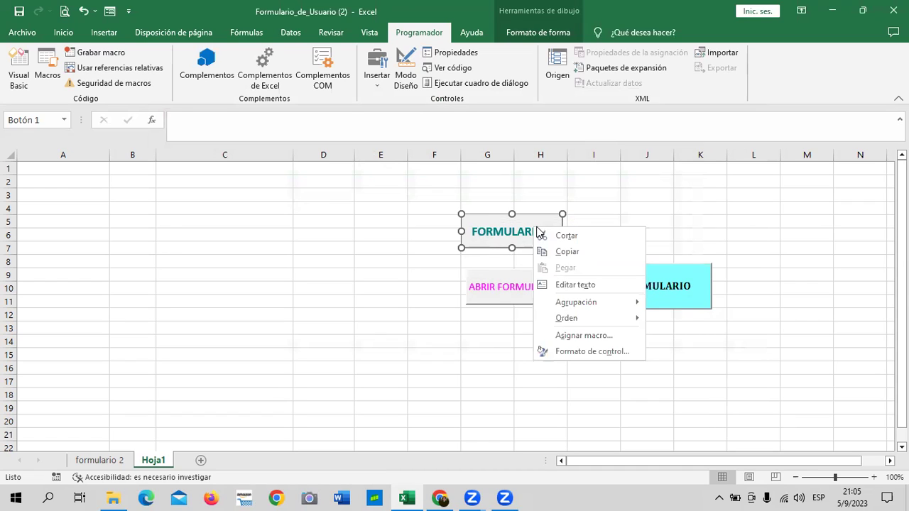
pyautogui.click(489, 223)
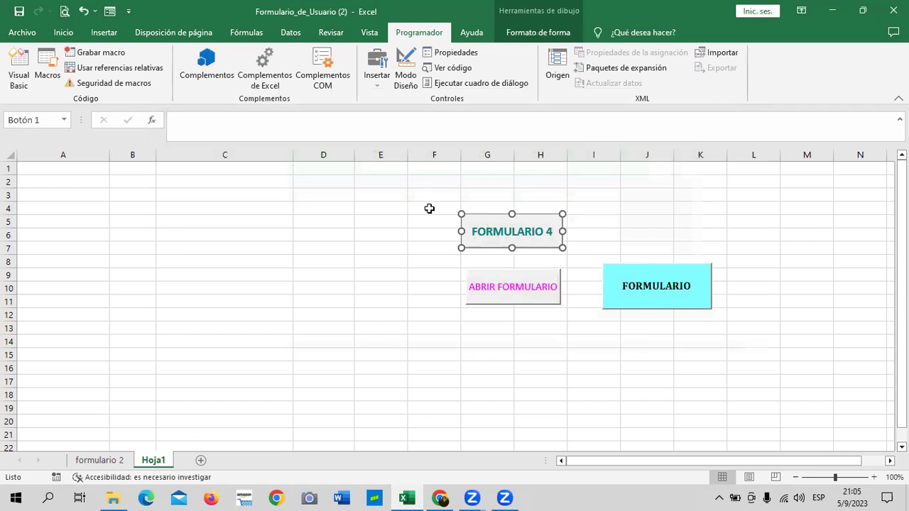
pyautogui.rightClick(490, 225)
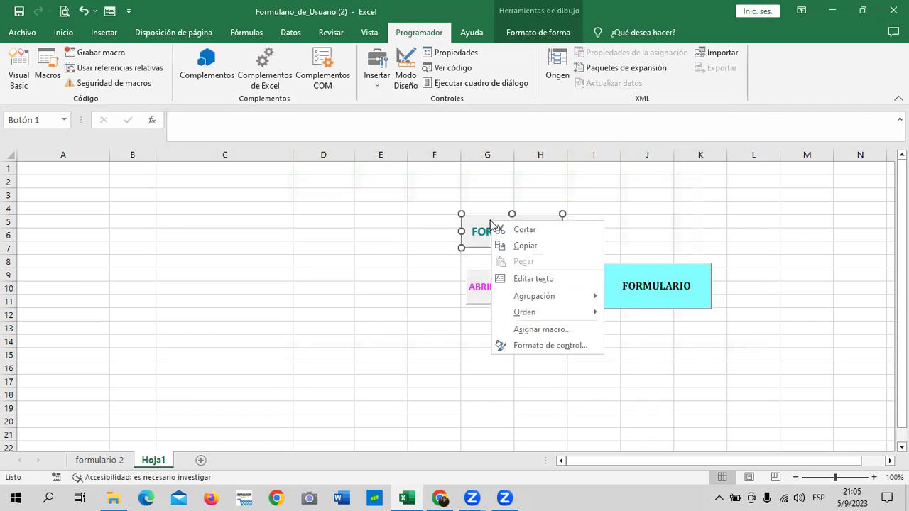
pyautogui.click(480, 215)
pyautogui.click(711, 195)
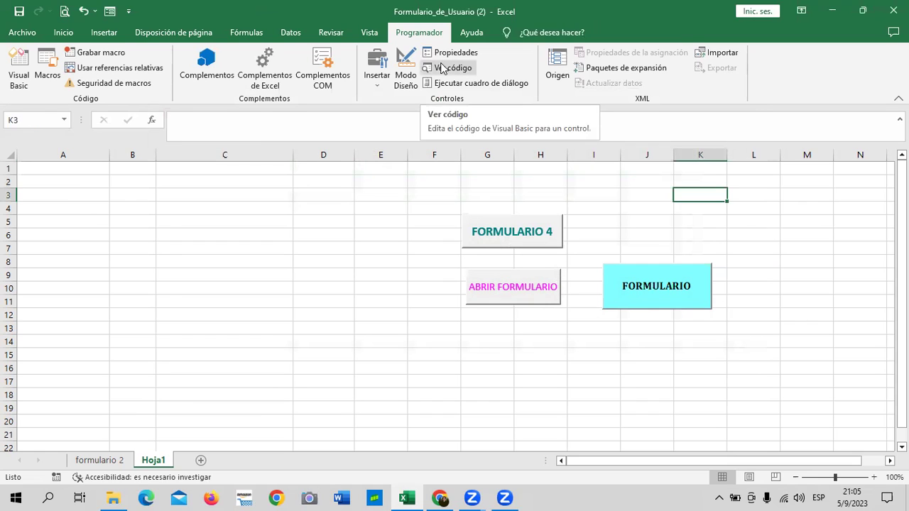
pyautogui.click(16, 68)
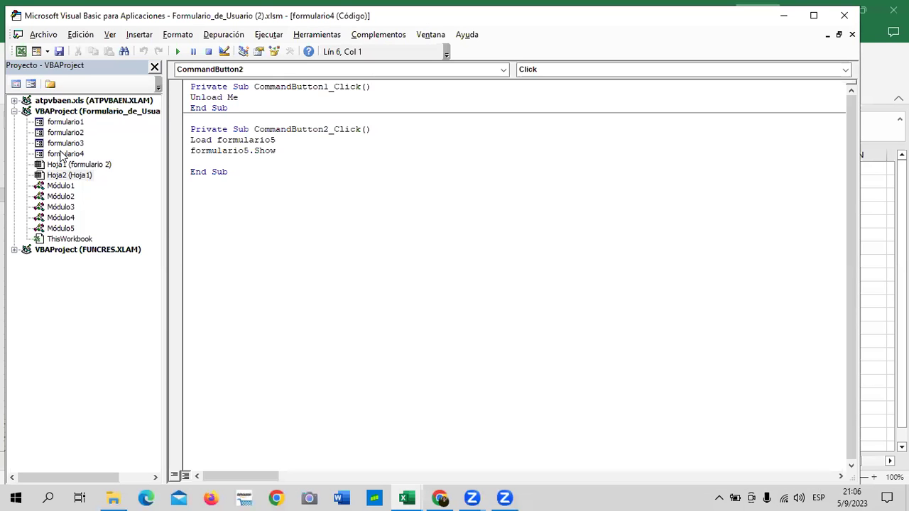
pyautogui.doubleClick(64, 154)
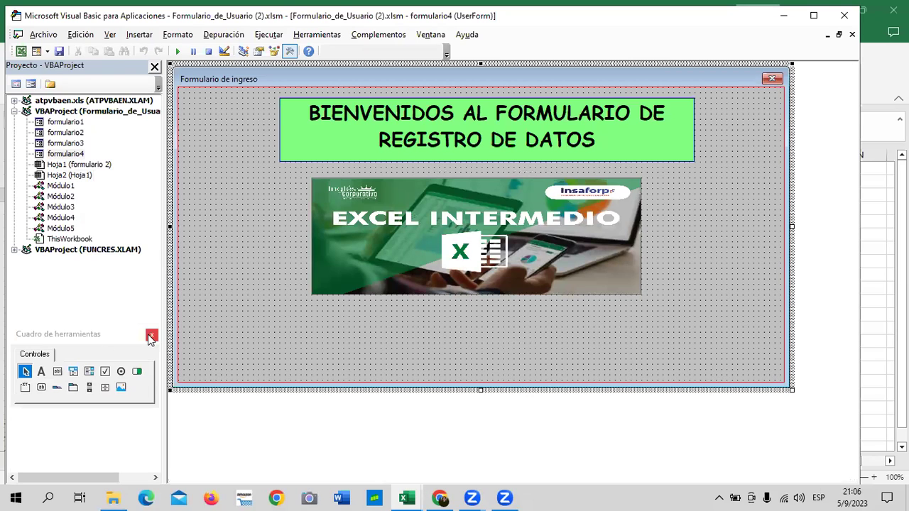
pyautogui.click(290, 51)
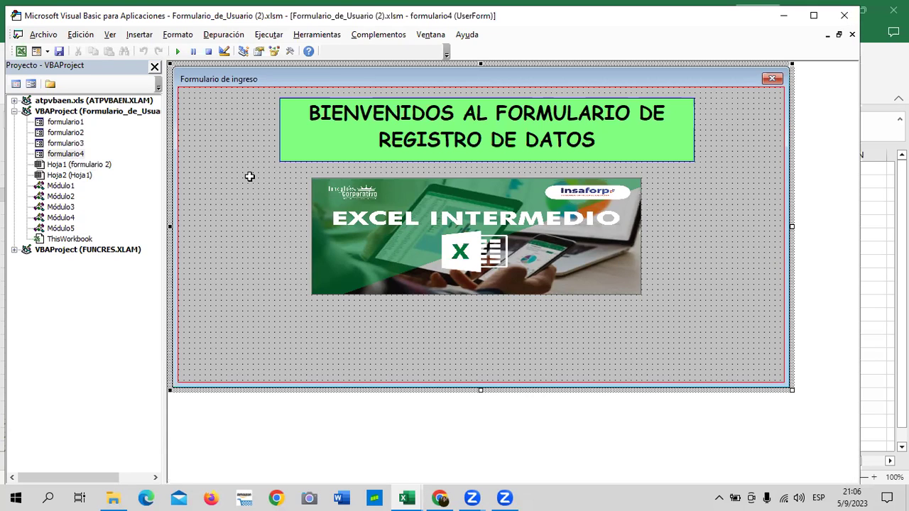
# Return to Hoja1 with Alt+F11 and run FORMULARIO 4 to launch the welcome form
pyautogui.hotkey('alt', 'F11')
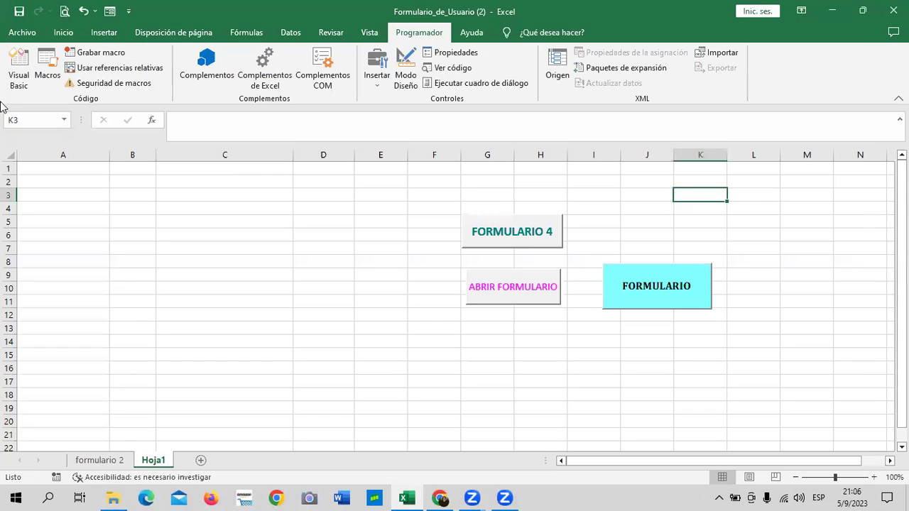
pyautogui.click(485, 227)
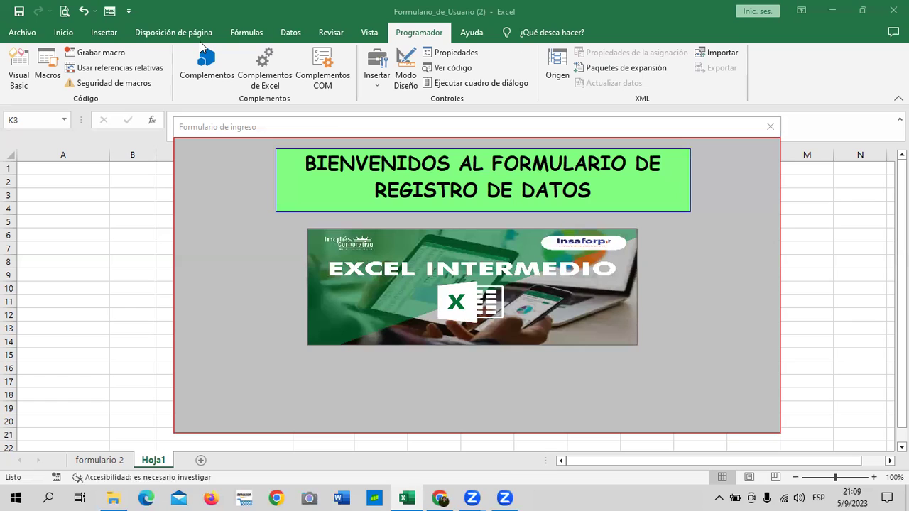
# Close the welcome form, then delete formulario4's CommandButton2_Click procedure in the VBA editor
pyautogui.click(770, 126)
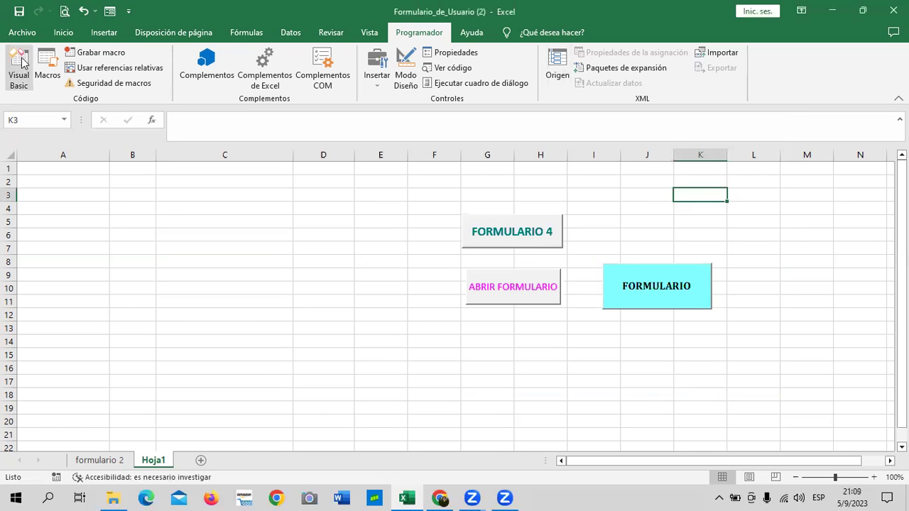
pyautogui.click(22, 62)
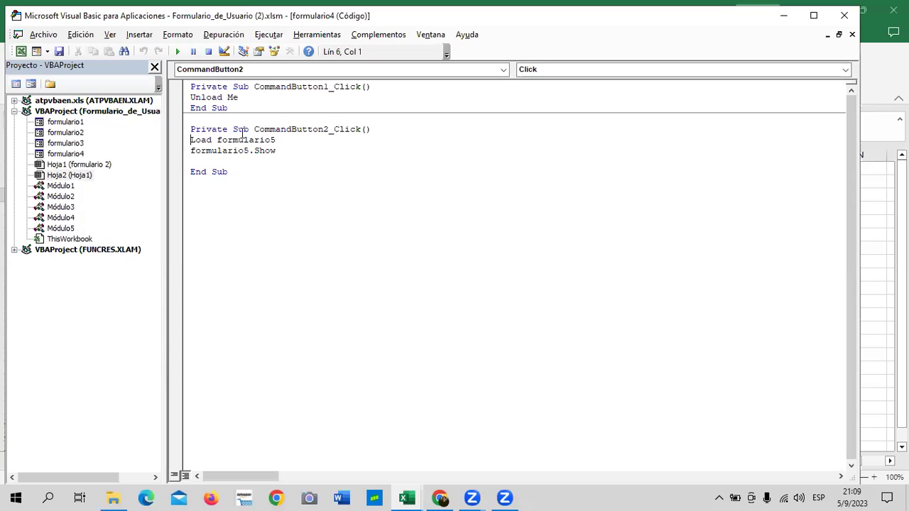
pyautogui.press('Up')
pyautogui.hotkey('ctrl', 'shift', 'Right')
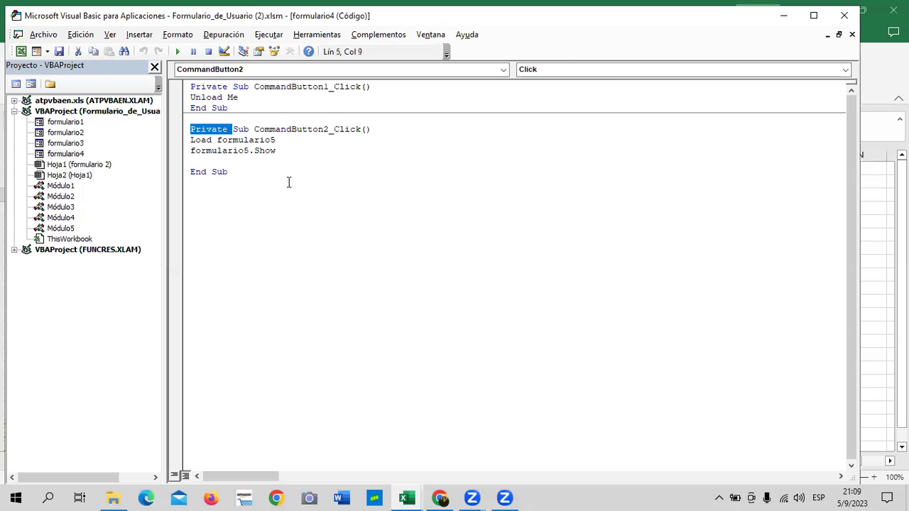
pyautogui.hotkey('ctrl', 'shift', 'End')
pyautogui.press('Delete')
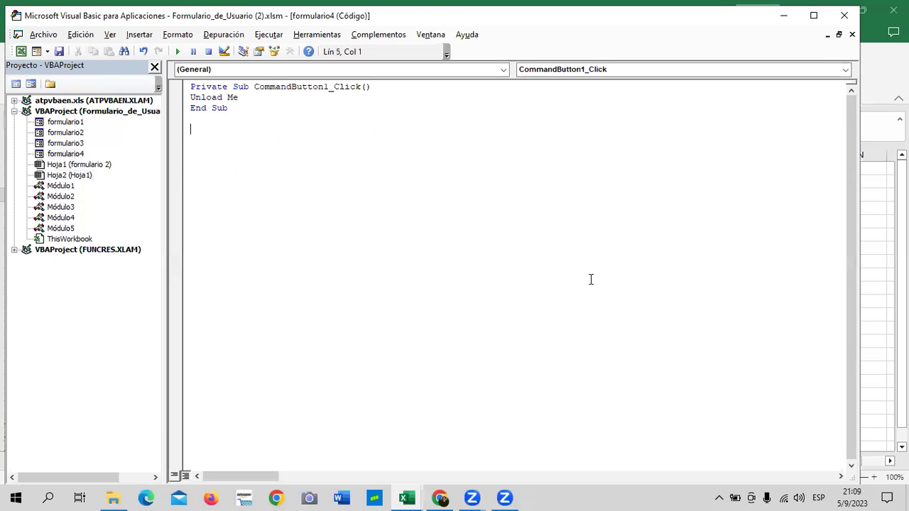
# View the designs of formulario4, formulario1, formulario2 and formulario3, finishing on formulario2
pyautogui.doubleClick(65, 153)
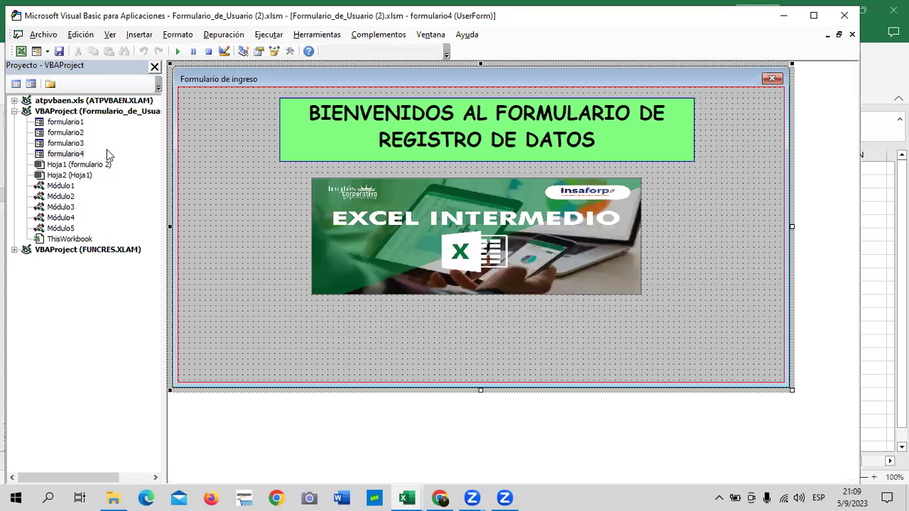
pyautogui.click(69, 124)
pyautogui.doubleClick(69, 124)
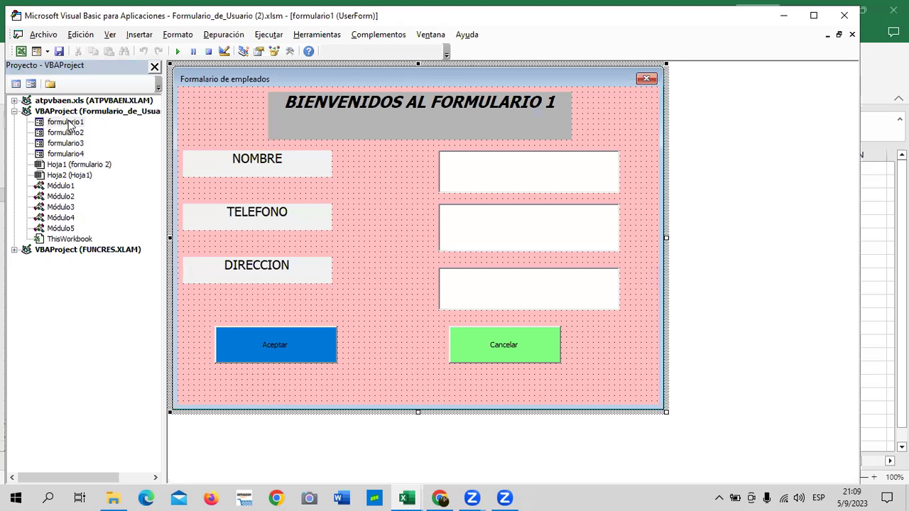
pyautogui.doubleClick(70, 136)
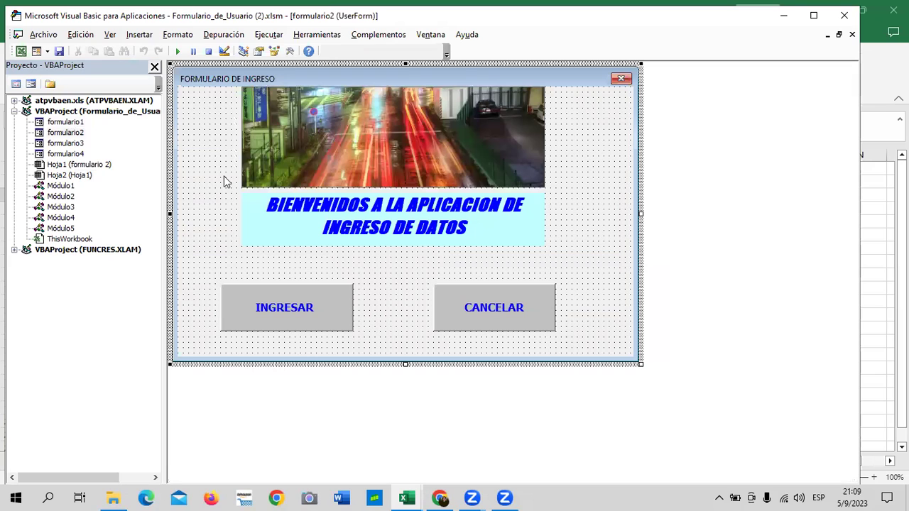
pyautogui.doubleClick(71, 143)
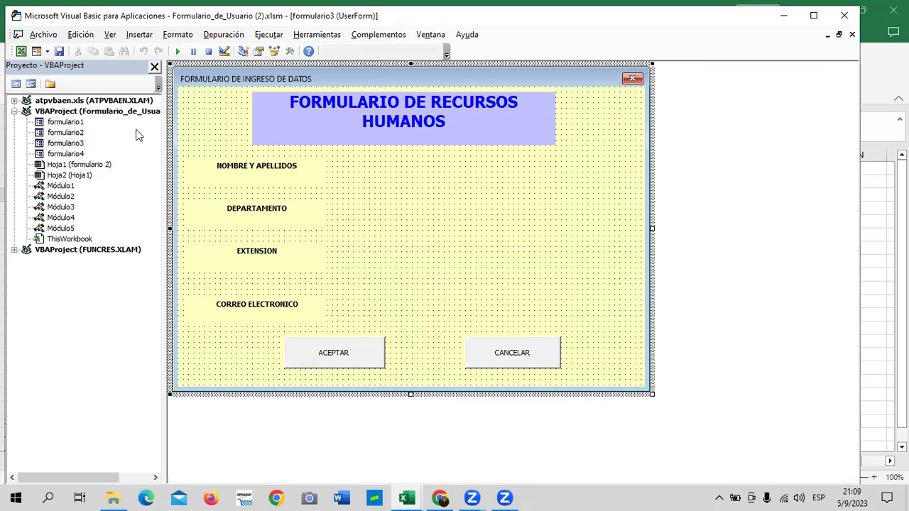
pyautogui.click(83, 155)
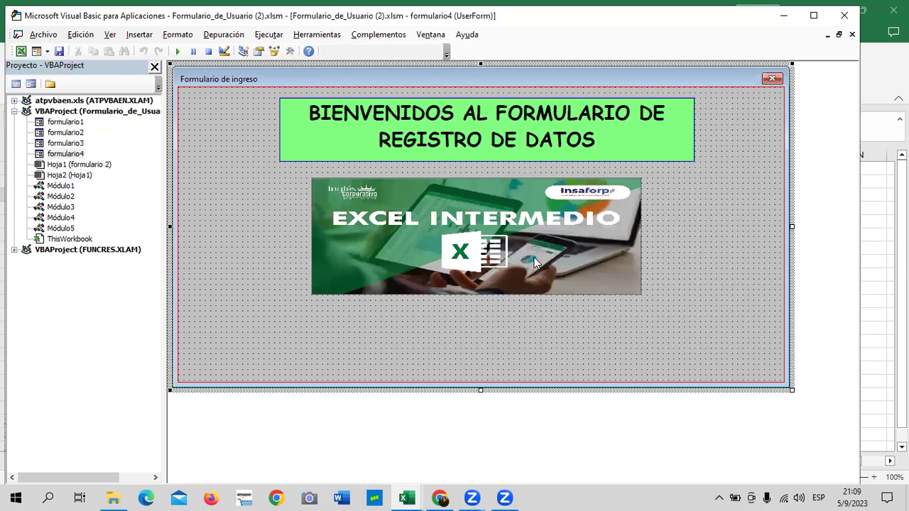
pyautogui.doubleClick(68, 124)
pyautogui.doubleClick(66, 133)
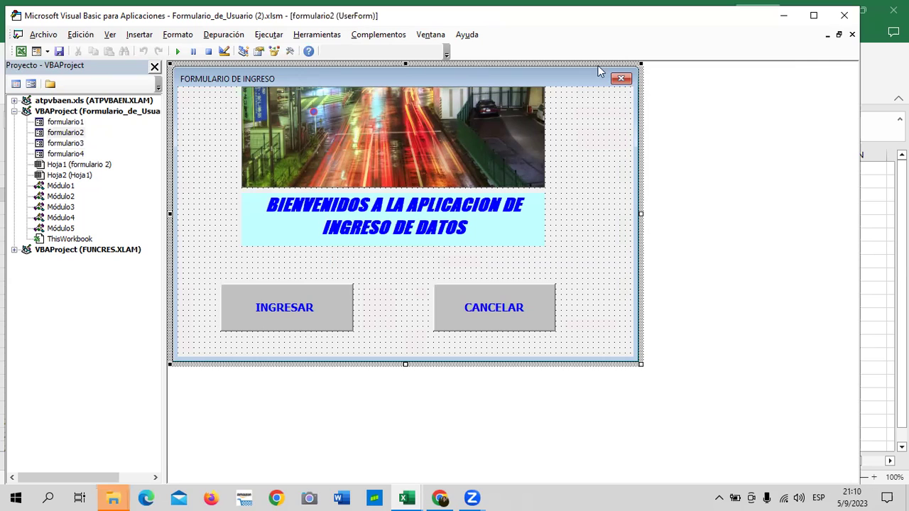
# Leave the VBA editor and launch the welcome form from the formulario 2 sheet's FORMULARIO button
pyautogui.click(844, 15)
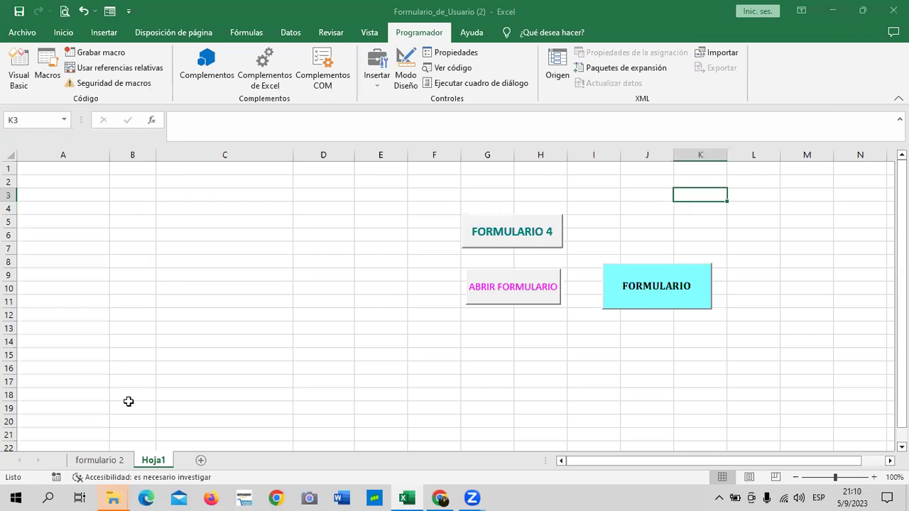
pyautogui.click(100, 461)
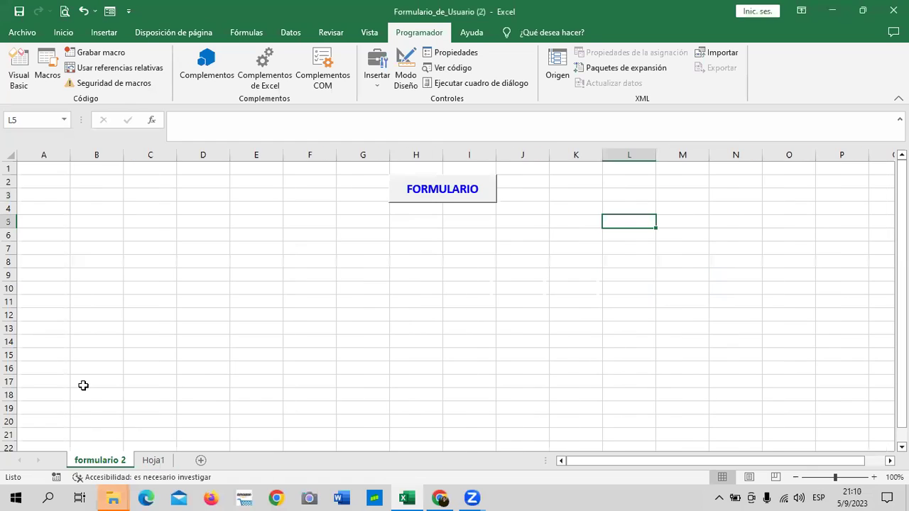
pyautogui.click(474, 201)
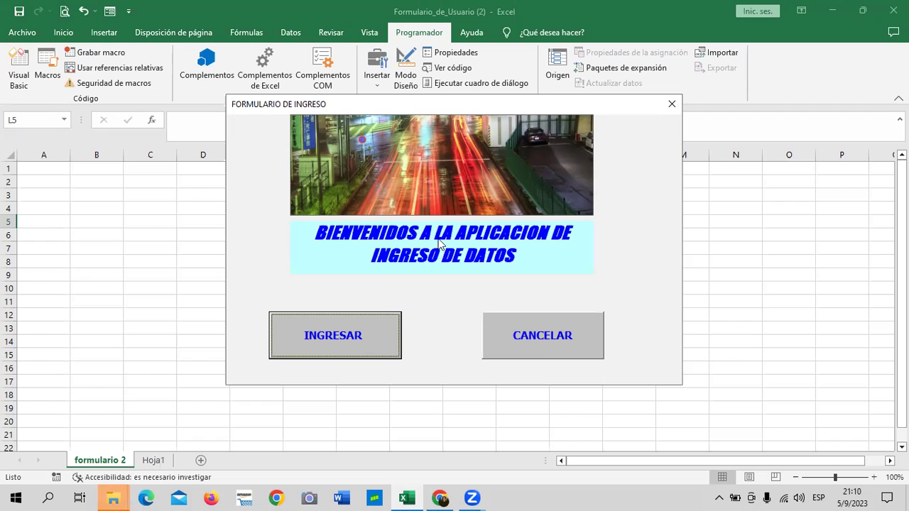
# Open the Recursos Humanos form via INGRESAR, cancel and close both forms, then reopen the VBA editor
pyautogui.click(378, 335)
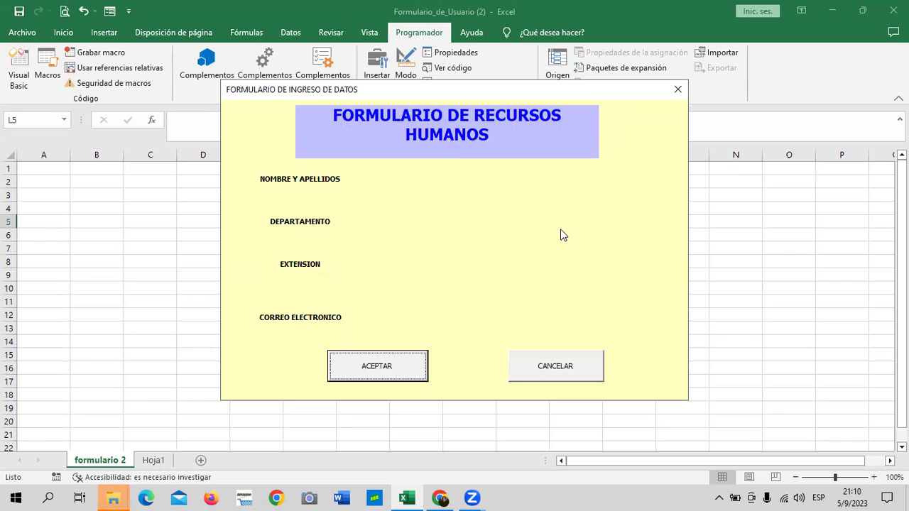
pyautogui.click(587, 367)
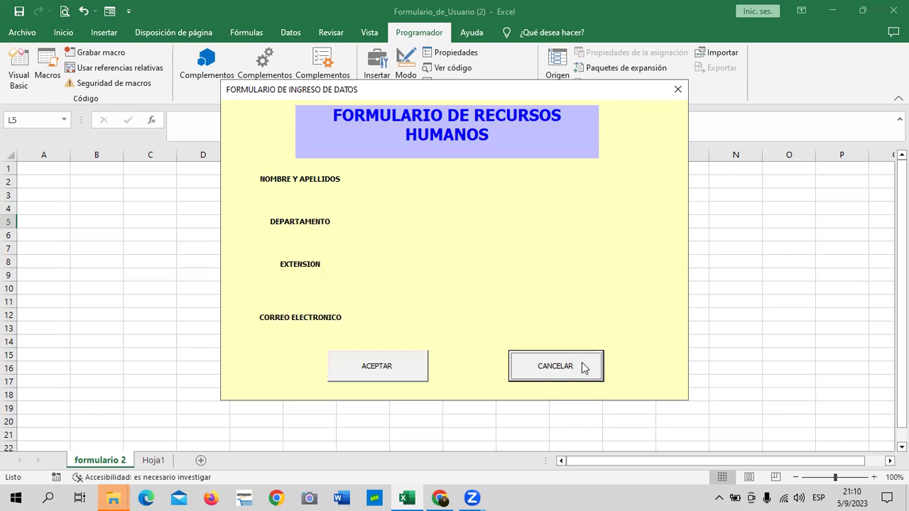
pyautogui.click(678, 90)
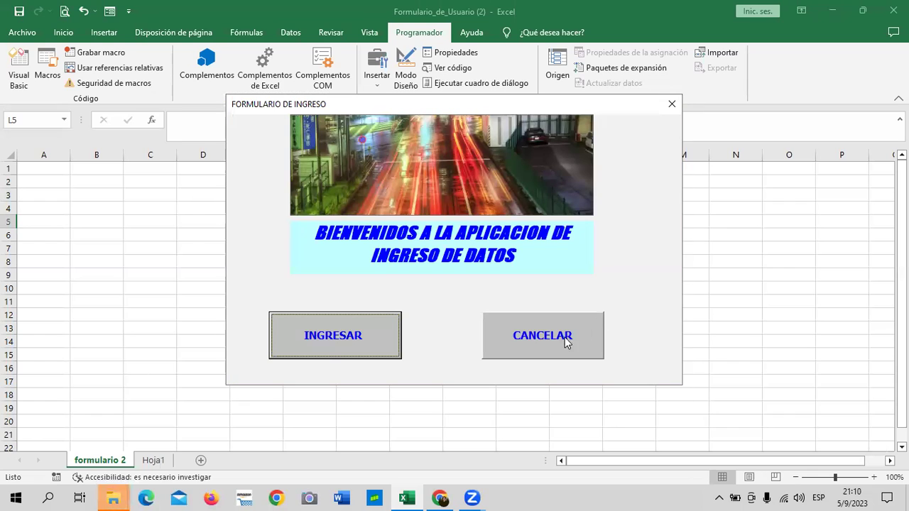
pyautogui.click(567, 343)
pyautogui.click(20, 71)
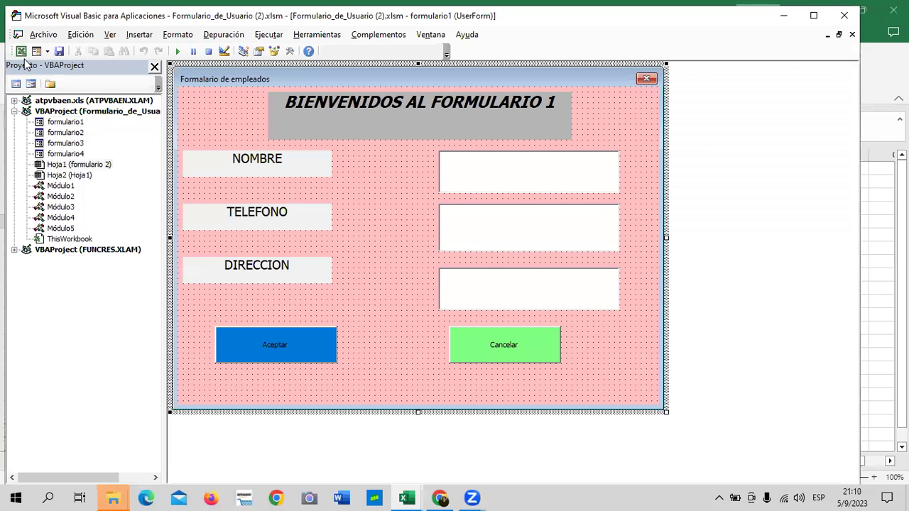
# Review formulario4's design, then close Visual Basic to return to the formulario 2 sheet
pyautogui.doubleClick(81, 156)
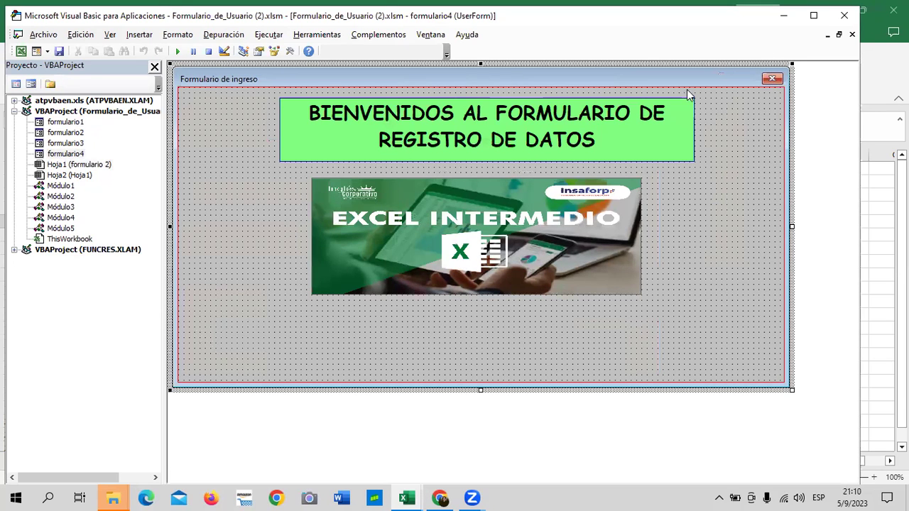
pyautogui.click(844, 15)
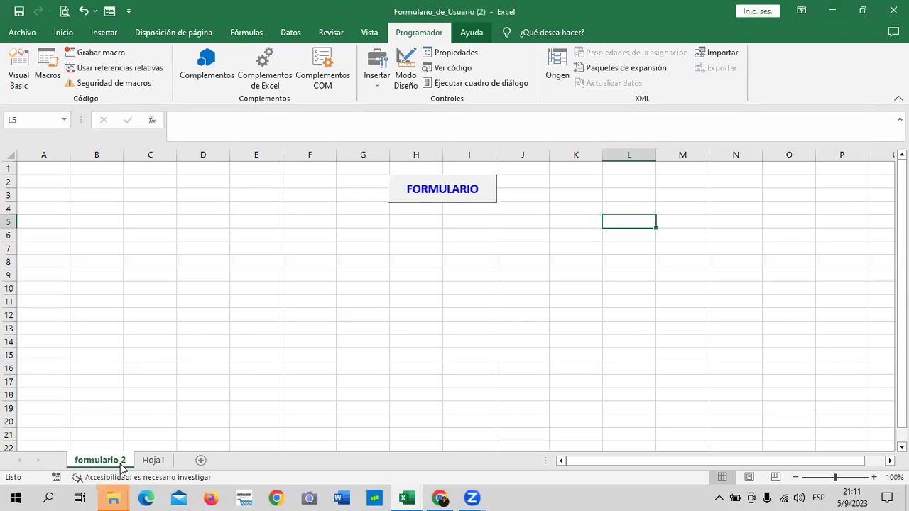
pyautogui.moveTo(406, 498)
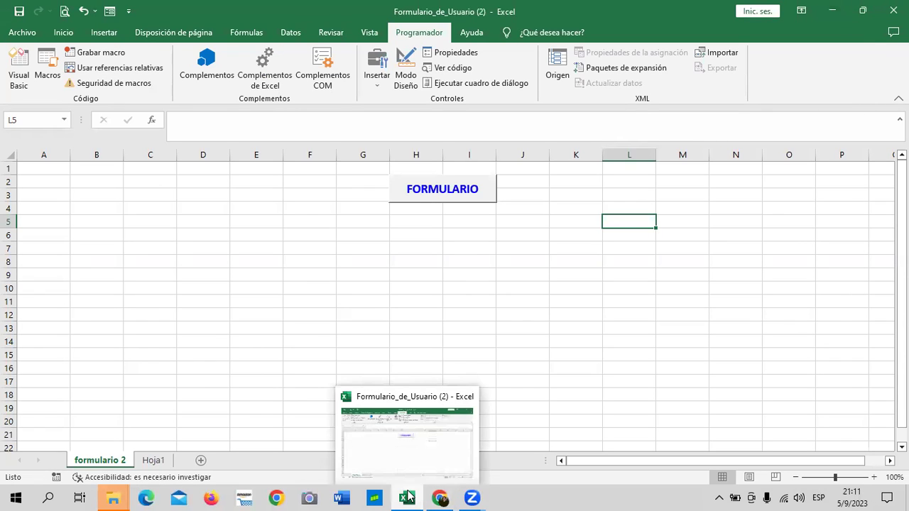
# Return to the Chrome course page and reopen the Objetivo de la lección 4.2 unit
pyautogui.moveTo(440, 498)
pyautogui.click(442, 449)
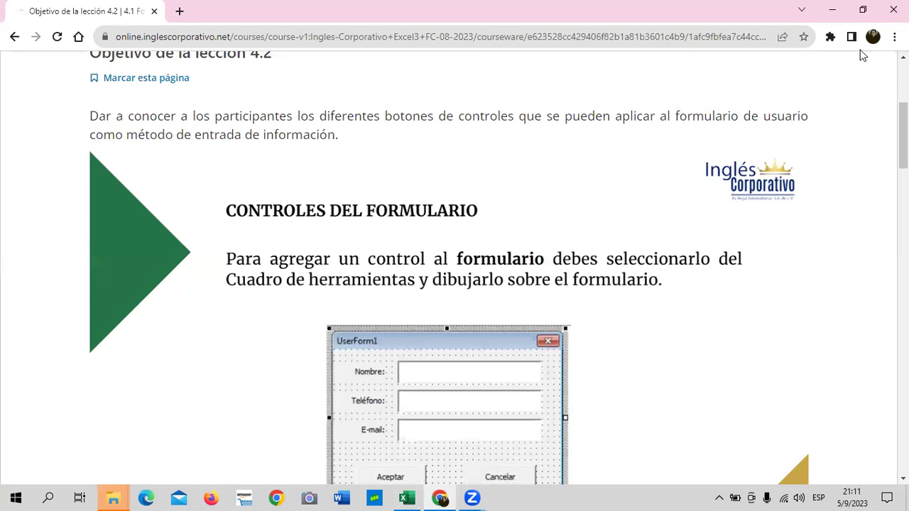
pyautogui.scroll(4, 450, 222)
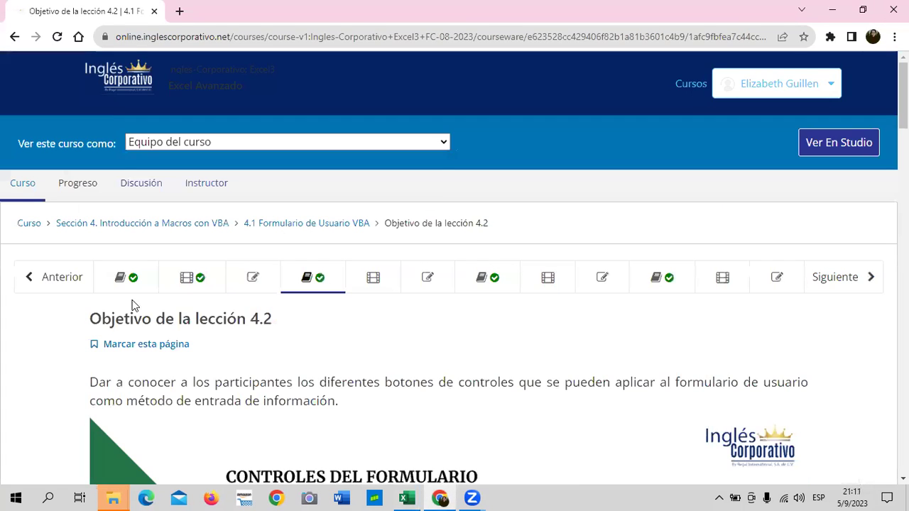
pyautogui.click(295, 281)
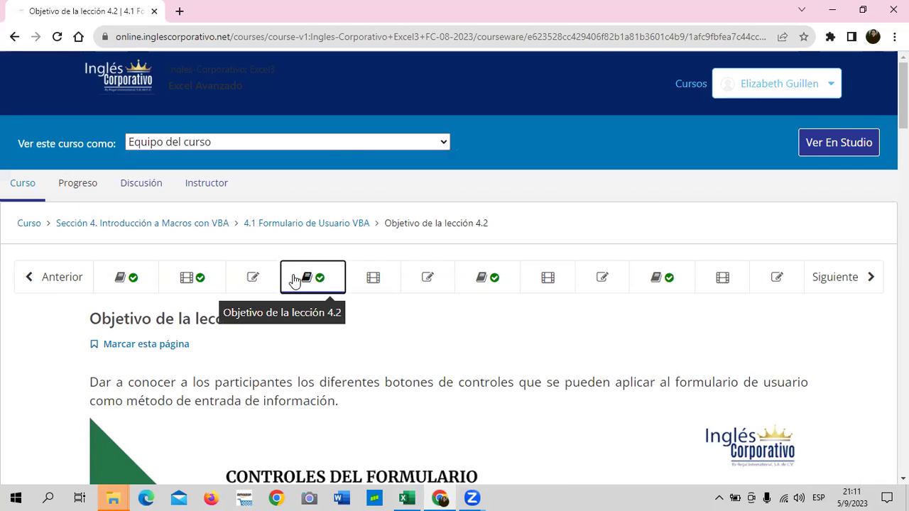
# Scroll past the Controles del Formulario image down to the CONTROL ETIQUETA (LABEL) section
pyautogui.scroll(-2, 364, 308)
pyautogui.scroll(-1, 365, 308)
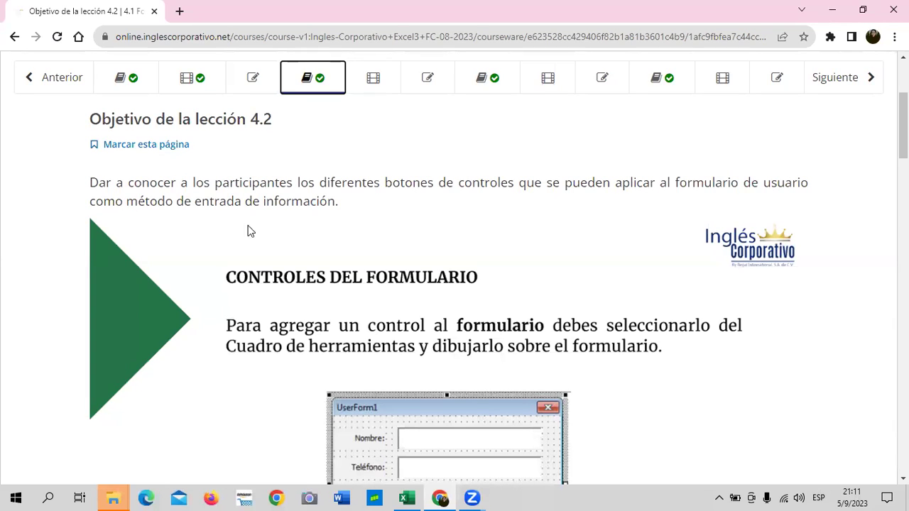
pyautogui.scroll(-1, 319, 226)
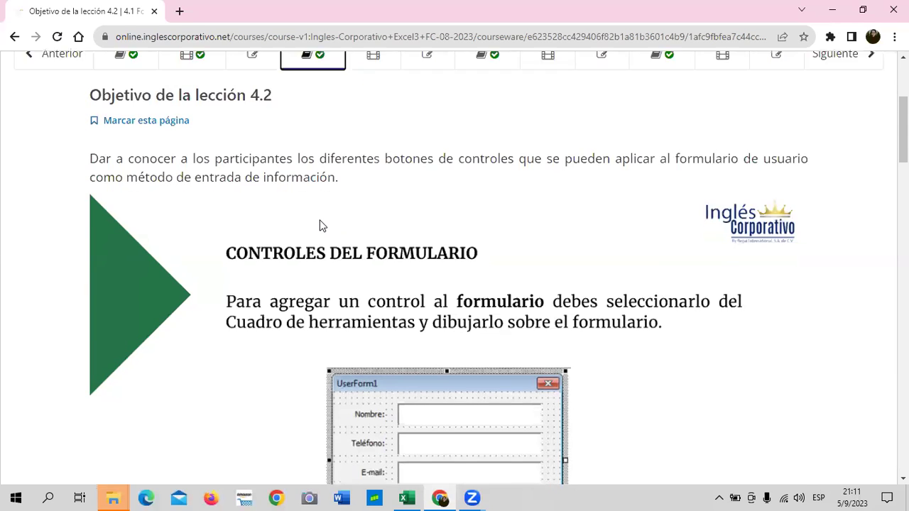
pyautogui.scroll(-1, 317, 225)
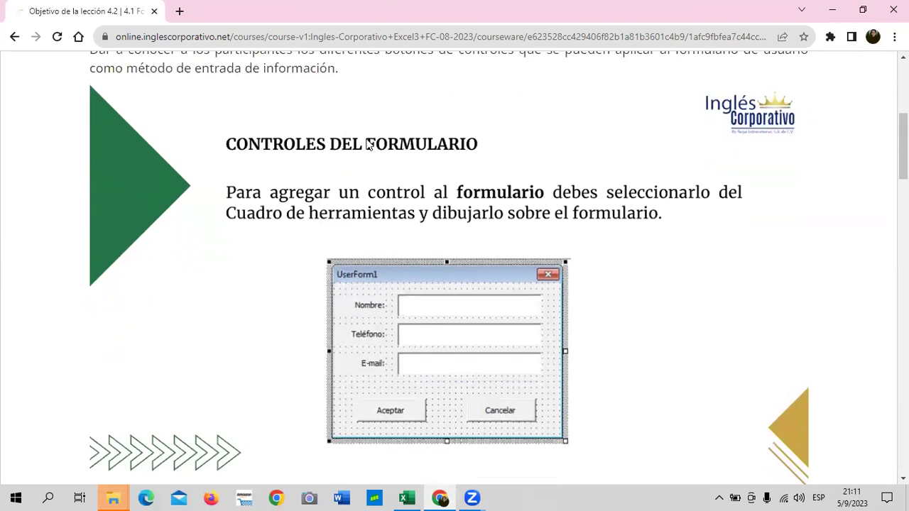
pyautogui.scroll(3, 317, 261)
pyautogui.scroll(-2, 316, 261)
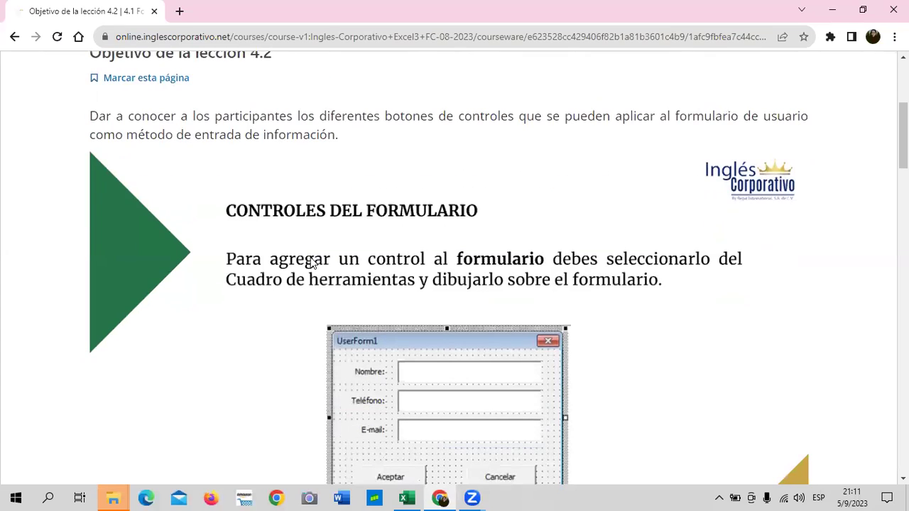
pyautogui.scroll(-1, 242, 298)
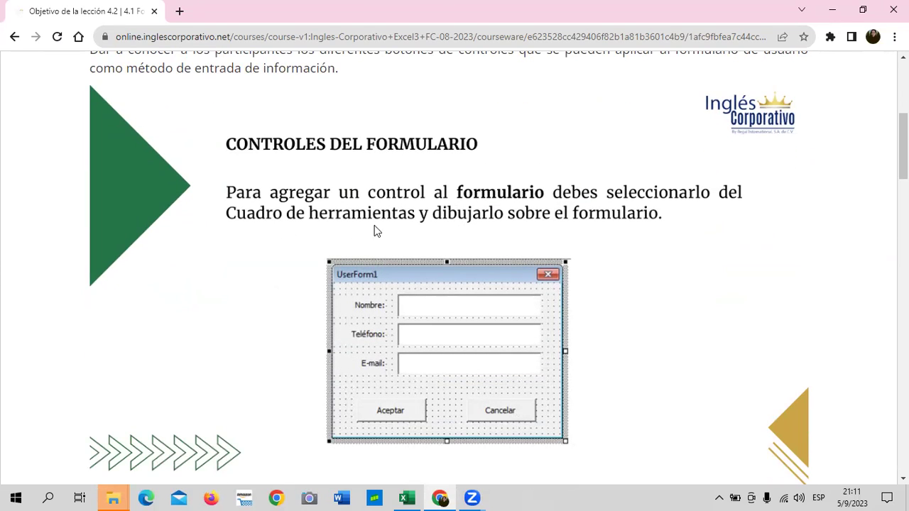
pyautogui.scroll(-2, 383, 234)
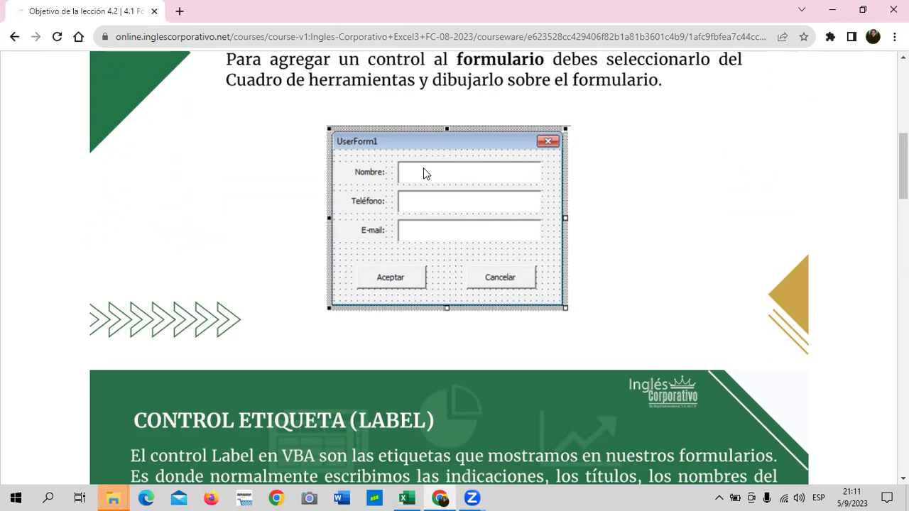
pyautogui.scroll(-2, 391, 264)
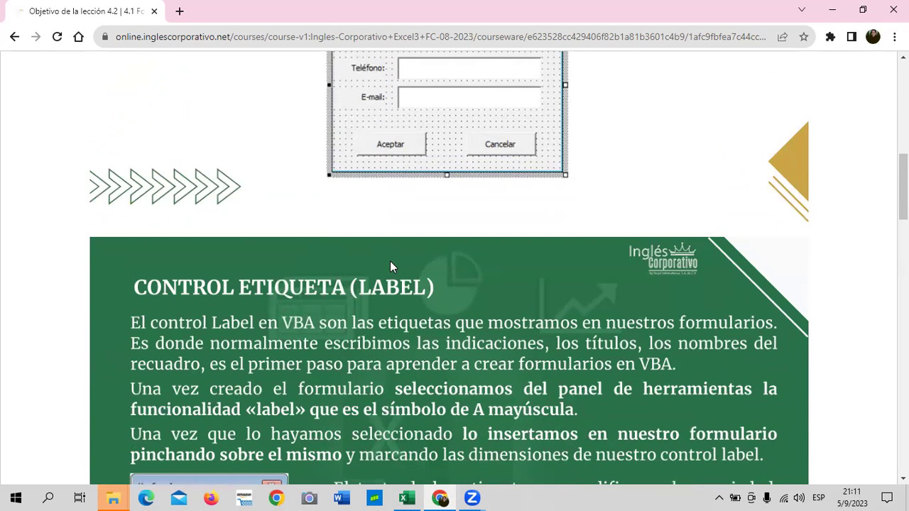
pyautogui.scroll(-1, 390, 267)
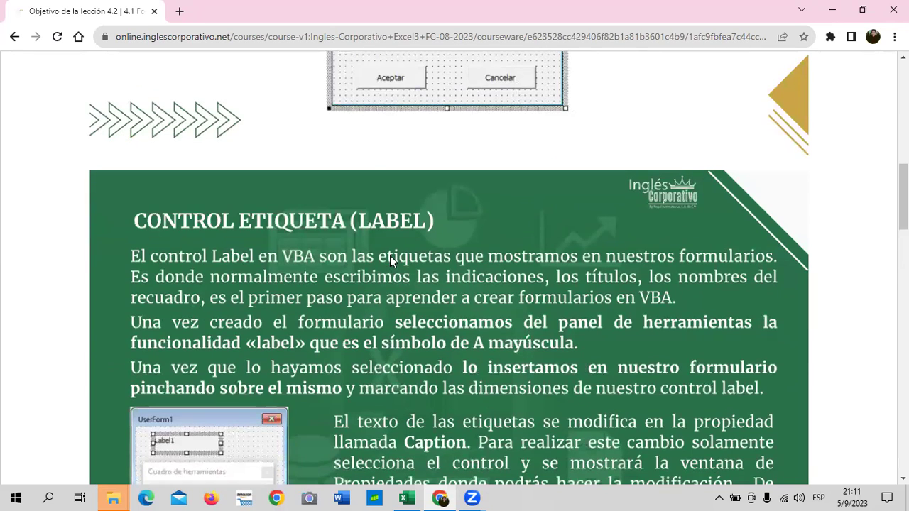
pyautogui.scroll(1, 367, 211)
pyautogui.scroll(3, 367, 224)
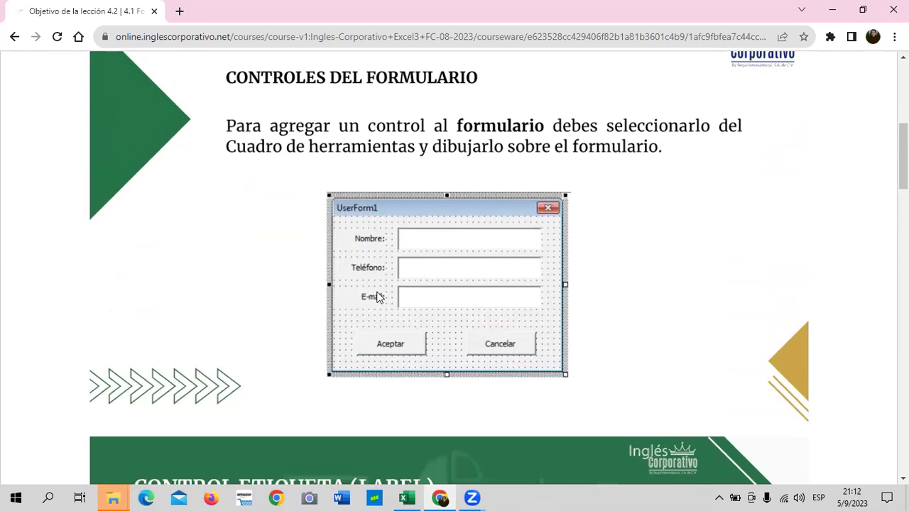
pyautogui.scroll(-1, 378, 297)
pyautogui.scroll(-1, 378, 297)
pyautogui.scroll(-1, 378, 295)
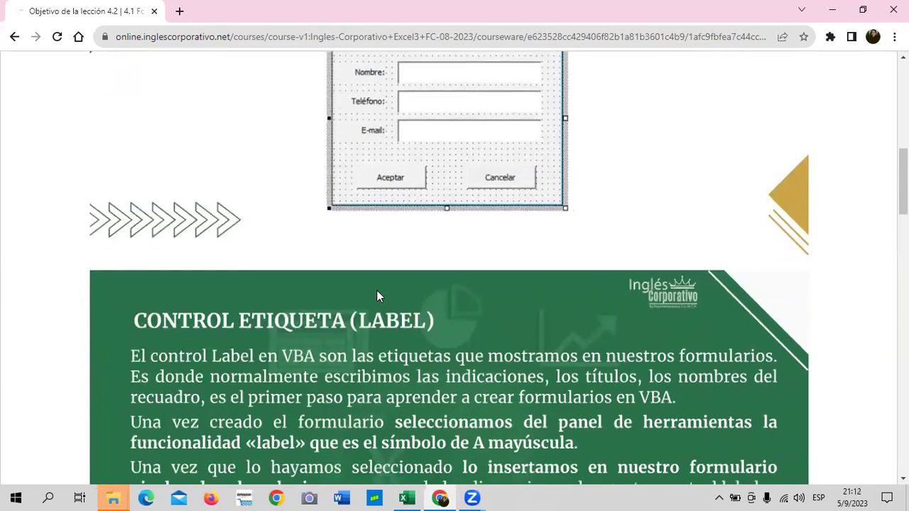
pyautogui.scroll(-1, 377, 291)
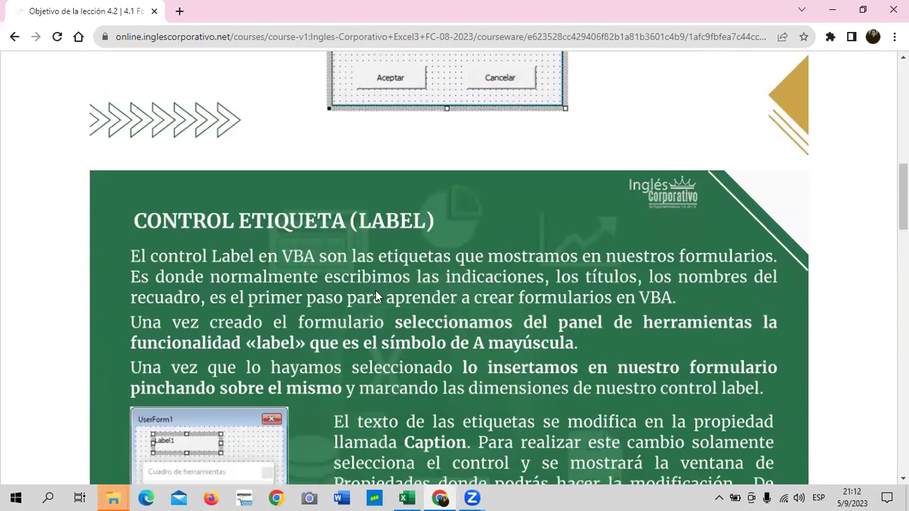
pyautogui.scroll(-1, 373, 291)
pyautogui.scroll(-1, 370, 293)
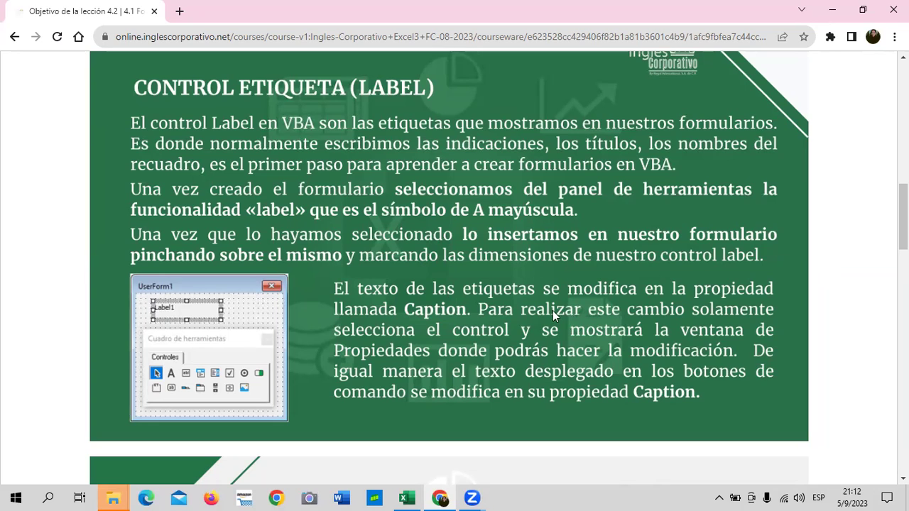
pyautogui.scroll(-1, 600, 286)
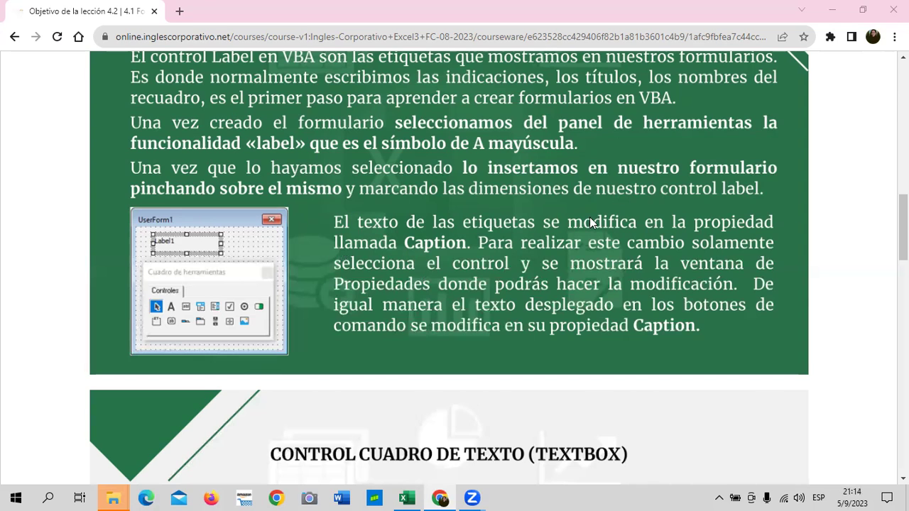
# Scroll lesson 4.2 down to the CONTROL CUADRO DE TEXTO (TEXTBOX) section
pyautogui.scroll(-1, 589, 217)
pyautogui.scroll(-1, 589, 218)
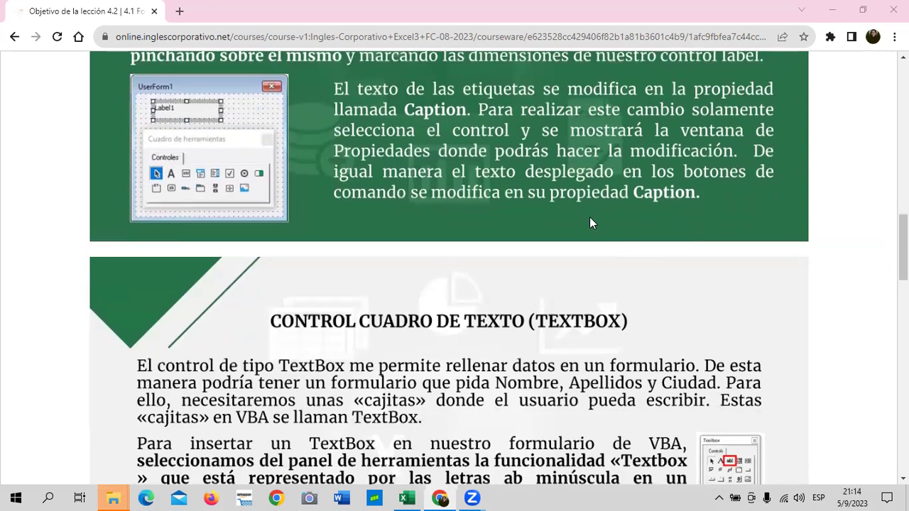
pyautogui.scroll(-2, 589, 217)
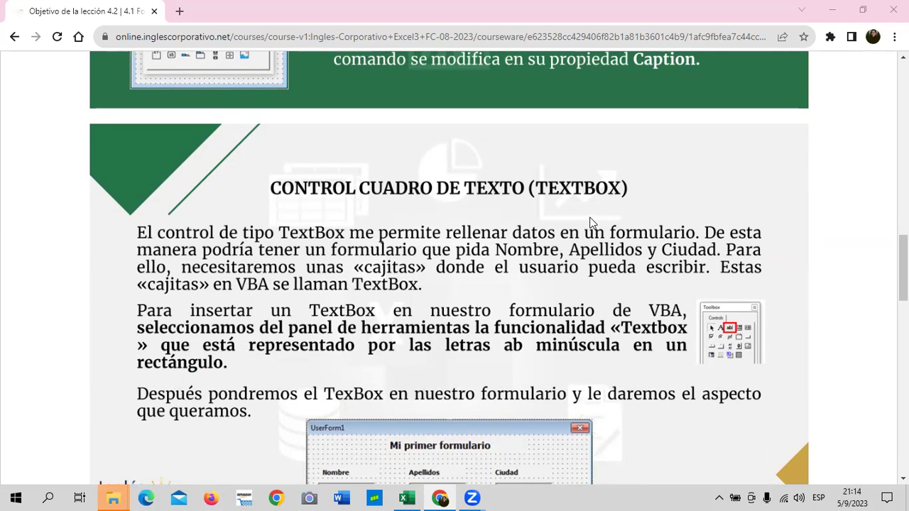
pyautogui.scroll(2, 653, 171)
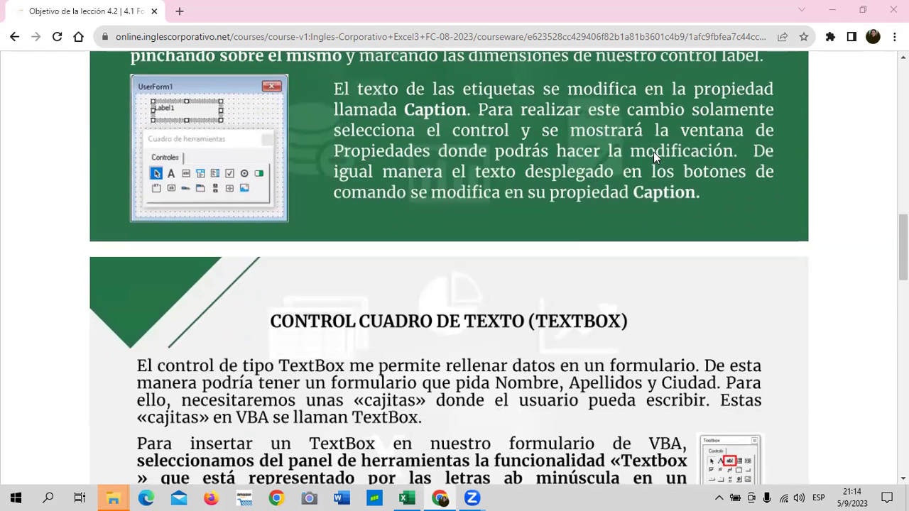
pyautogui.scroll(-3, 654, 152)
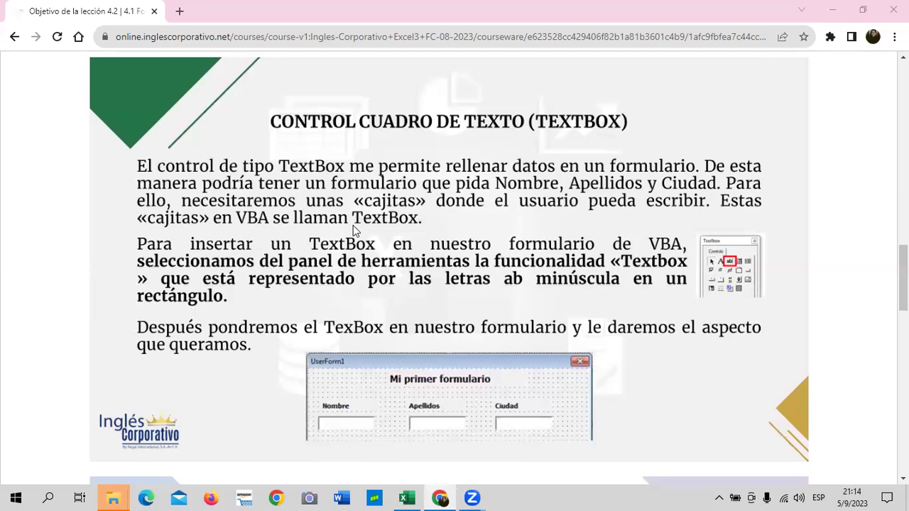
pyautogui.scroll(-1, 301, 261)
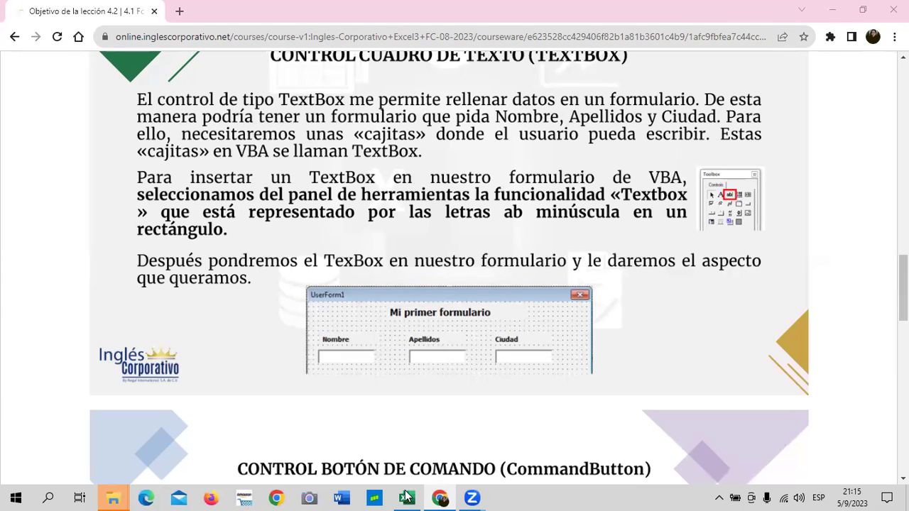
# Back in Excel, revisit formulario4's design with the Toolbox in the VBA editor, then close the editor
pyautogui.click(407, 497)
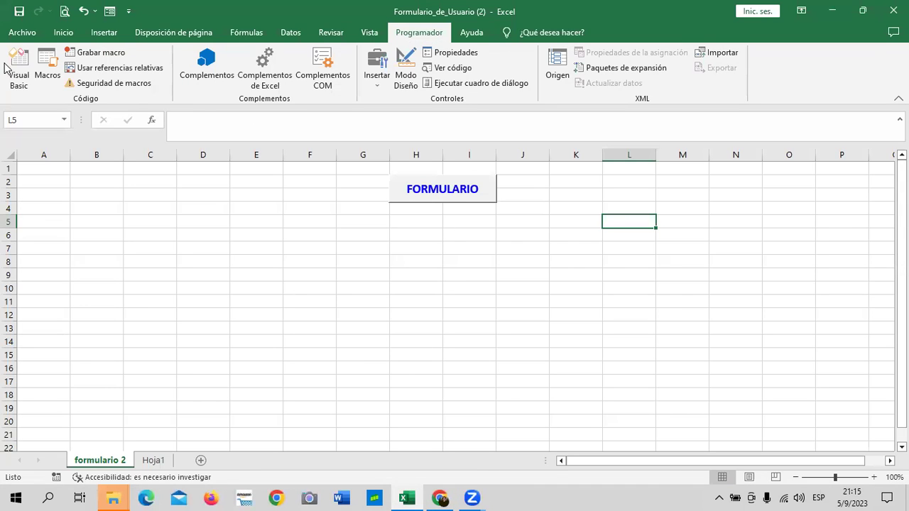
pyautogui.click(19, 68)
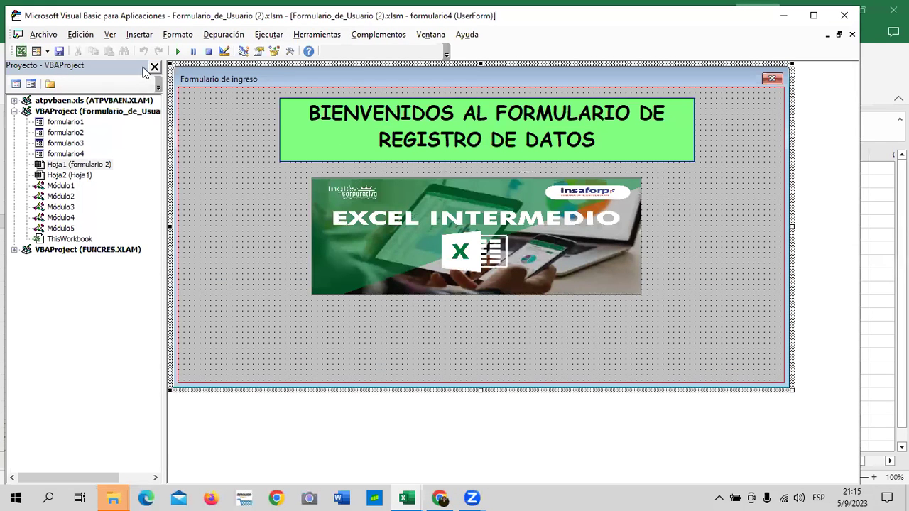
pyautogui.click(290, 52)
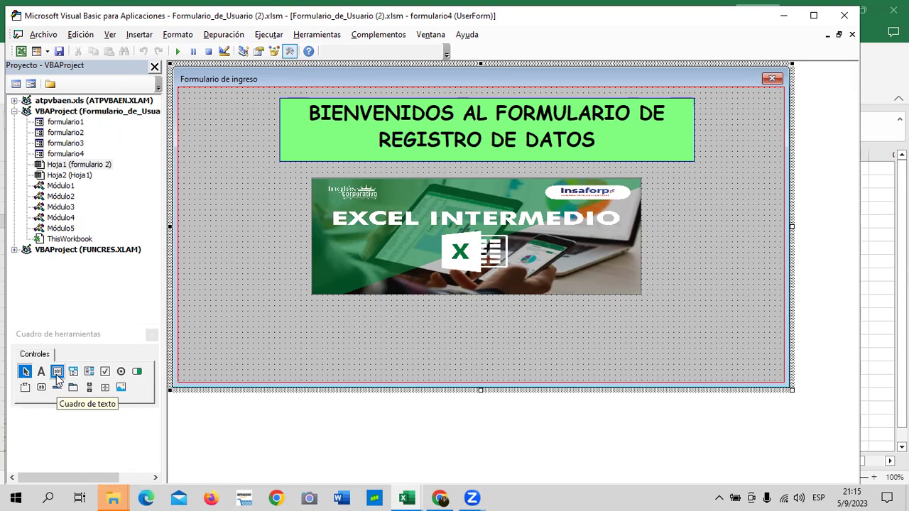
pyautogui.click(844, 16)
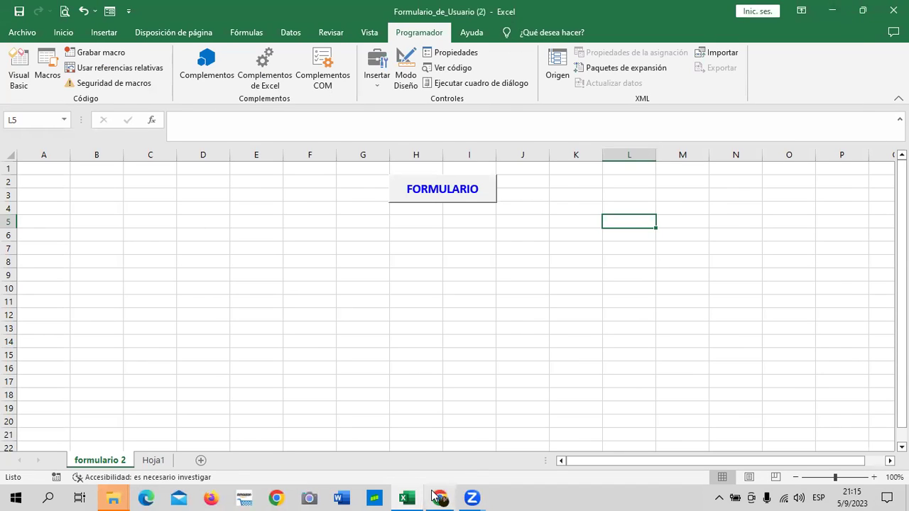
pyautogui.click(440, 498)
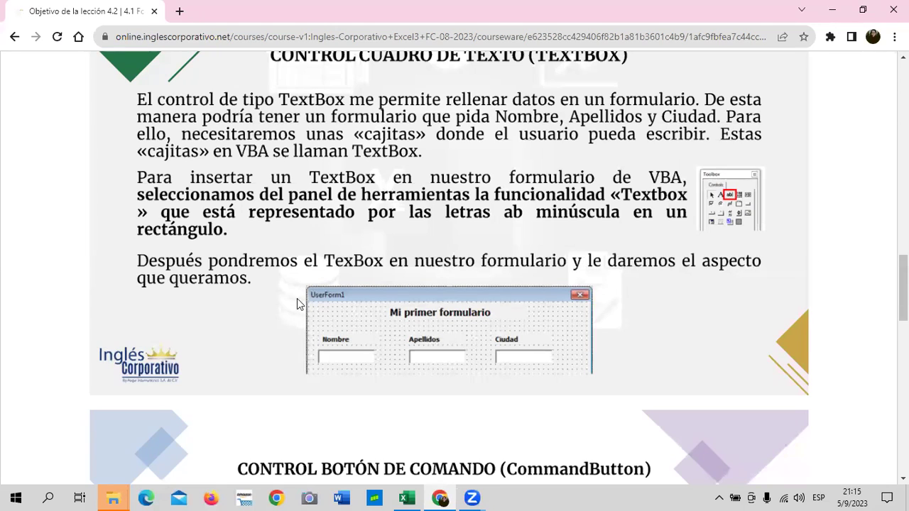
pyautogui.scroll(-2, 353, 278)
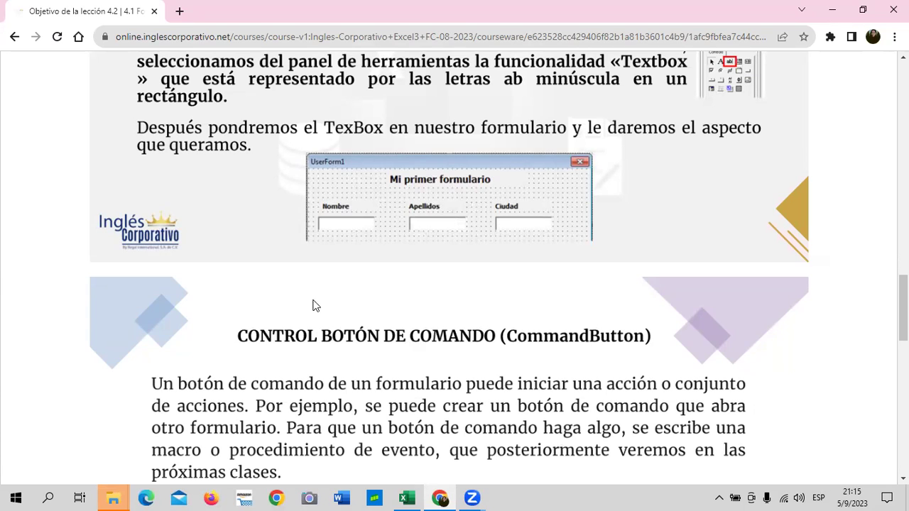
pyautogui.scroll(-2, 426, 358)
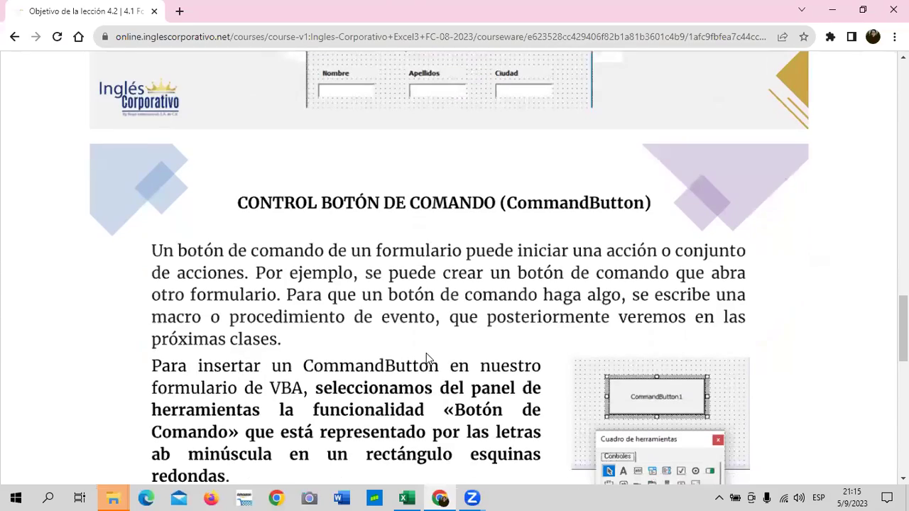
pyautogui.scroll(5, 426, 353)
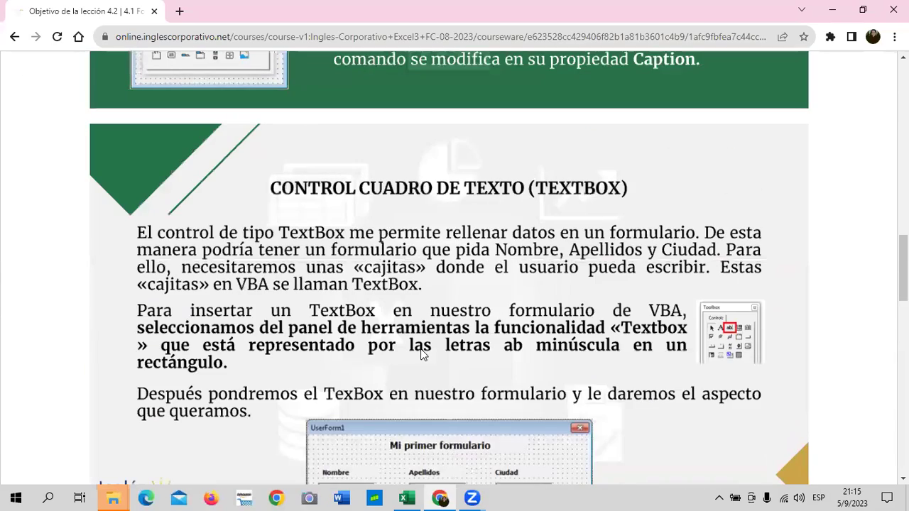
pyautogui.scroll(-3, 422, 349)
pyautogui.scroll(6, 421, 355)
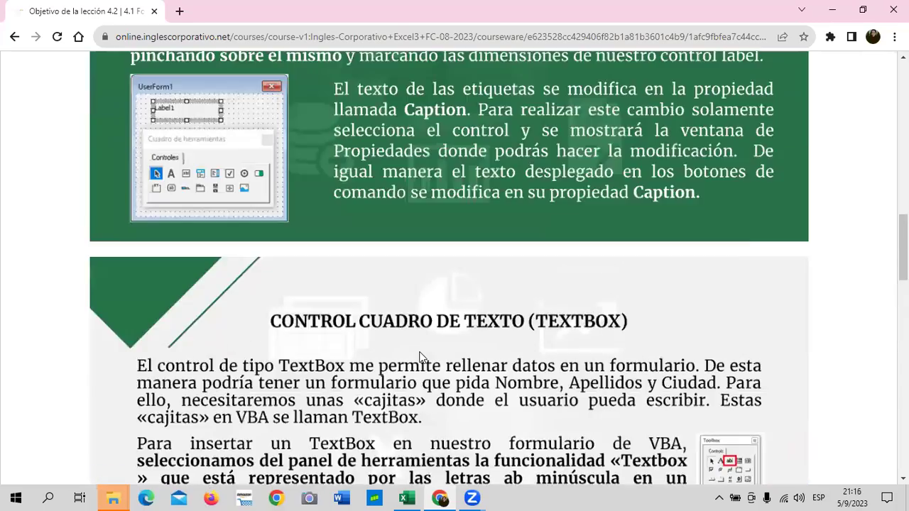
pyautogui.scroll(2, 419, 351)
pyautogui.scroll(4, 419, 352)
pyautogui.scroll(4, 419, 352)
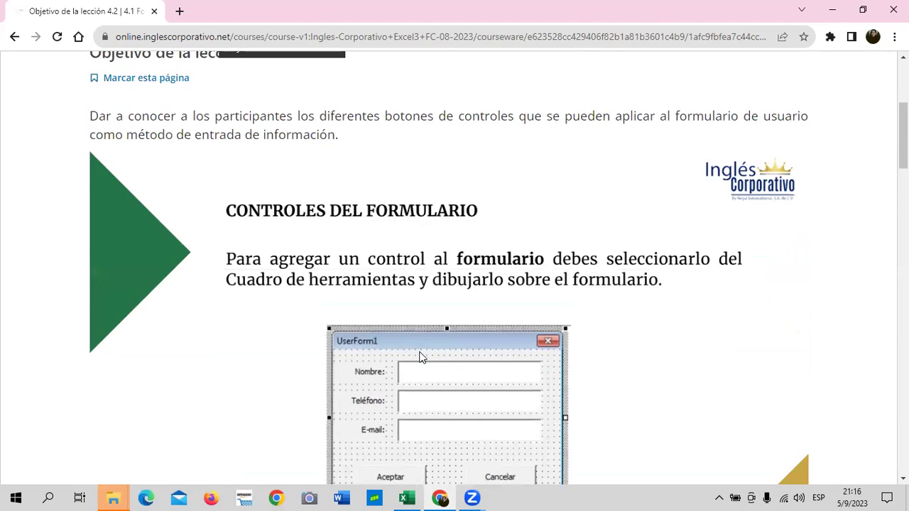
pyautogui.scroll(-1, 448, 309)
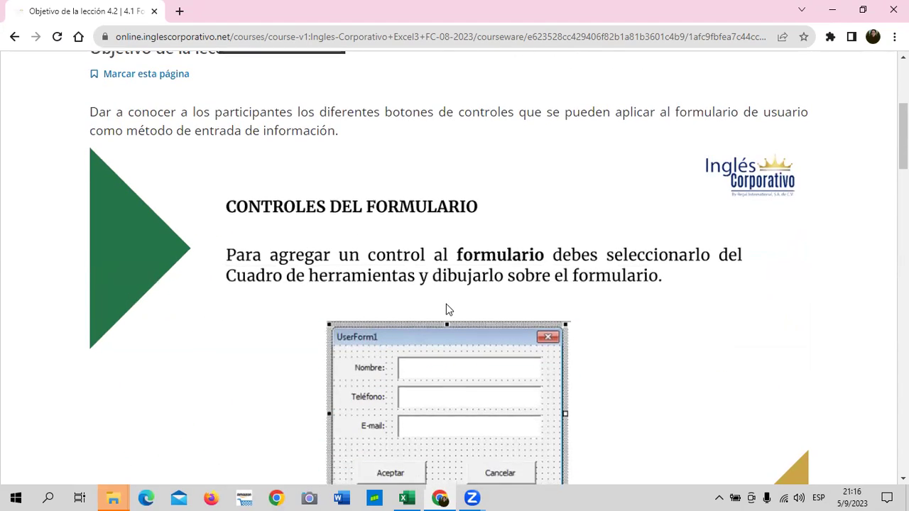
pyautogui.scroll(-4, 447, 308)
pyautogui.scroll(-6, 427, 291)
pyautogui.scroll(-3, 428, 291)
pyautogui.scroll(-4, 428, 291)
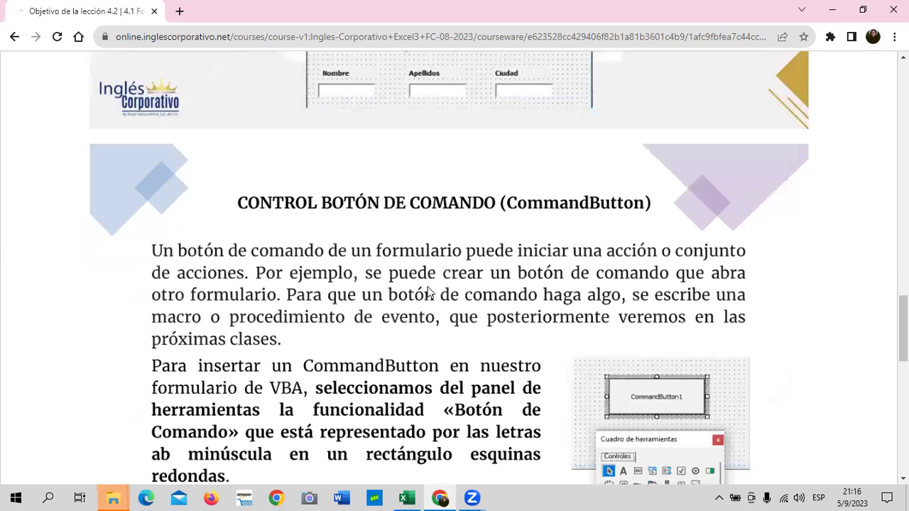
pyautogui.scroll(1, 427, 291)
pyautogui.scroll(3, 428, 291)
pyautogui.scroll(-2, 428, 291)
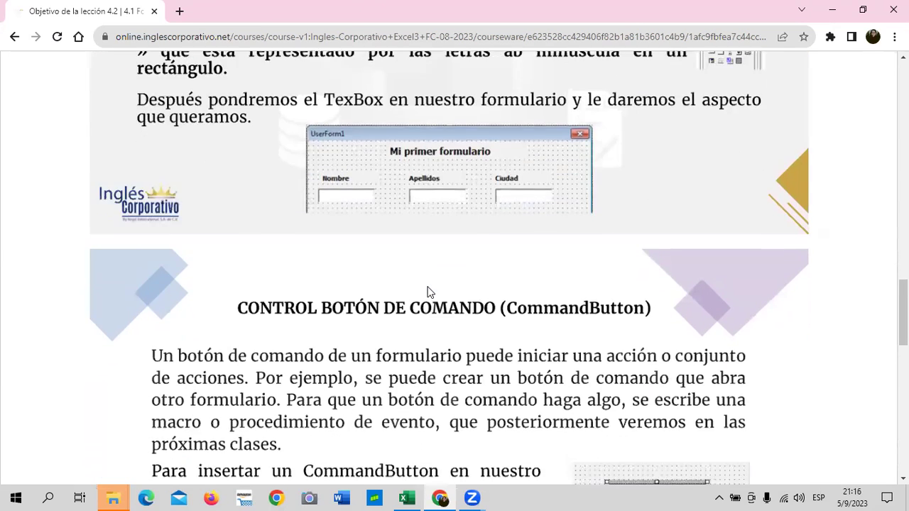
pyautogui.scroll(-3, 428, 291)
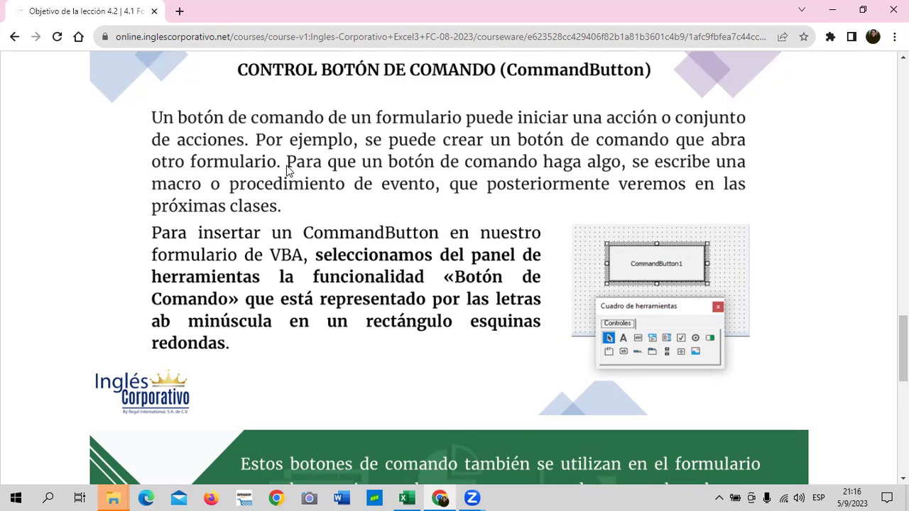
pyautogui.scroll(-1, 469, 287)
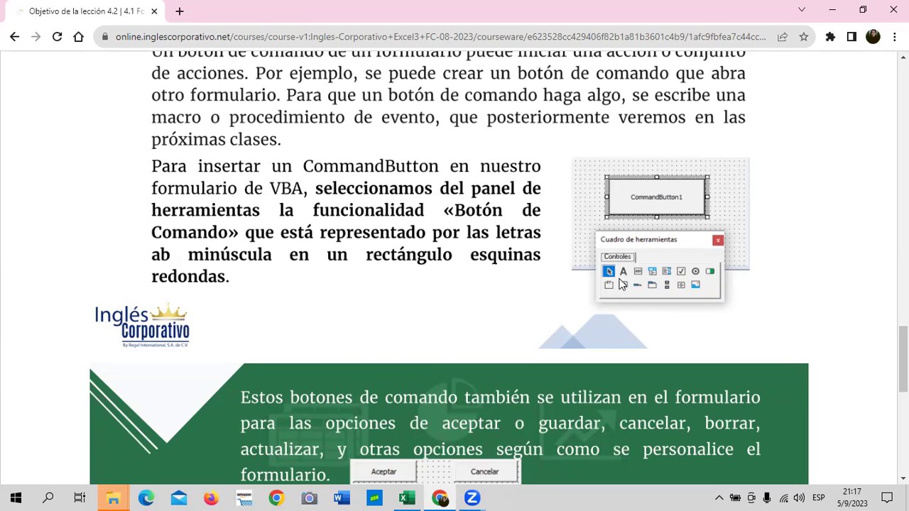
pyautogui.scroll(-1, 400, 276)
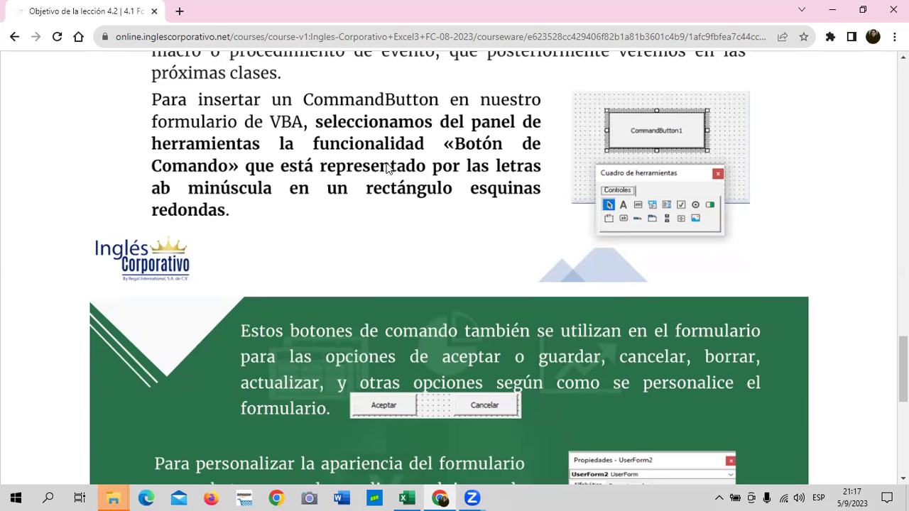
pyautogui.scroll(2, 390, 170)
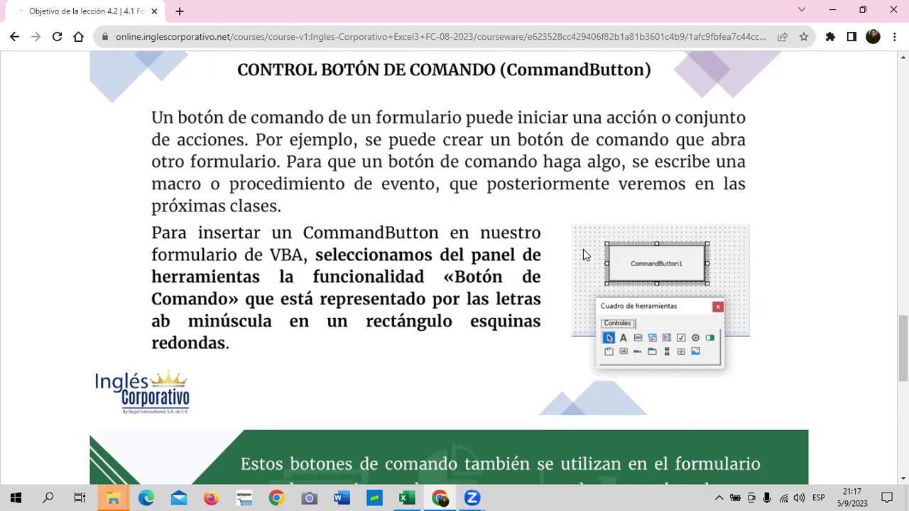
pyautogui.scroll(-1, 580, 257)
pyautogui.scroll(1, 581, 254)
pyautogui.scroll(-2, 382, 204)
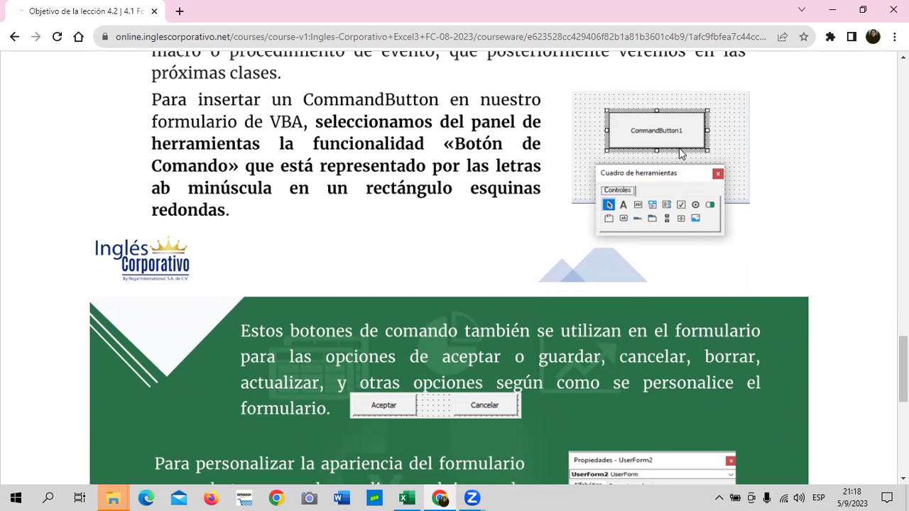
pyautogui.scroll(-1, 445, 228)
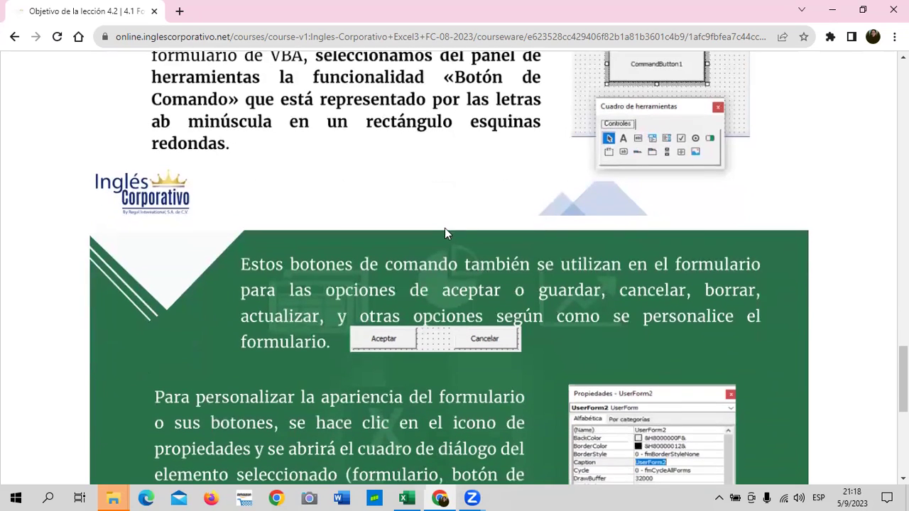
pyautogui.scroll(-1, 431, 283)
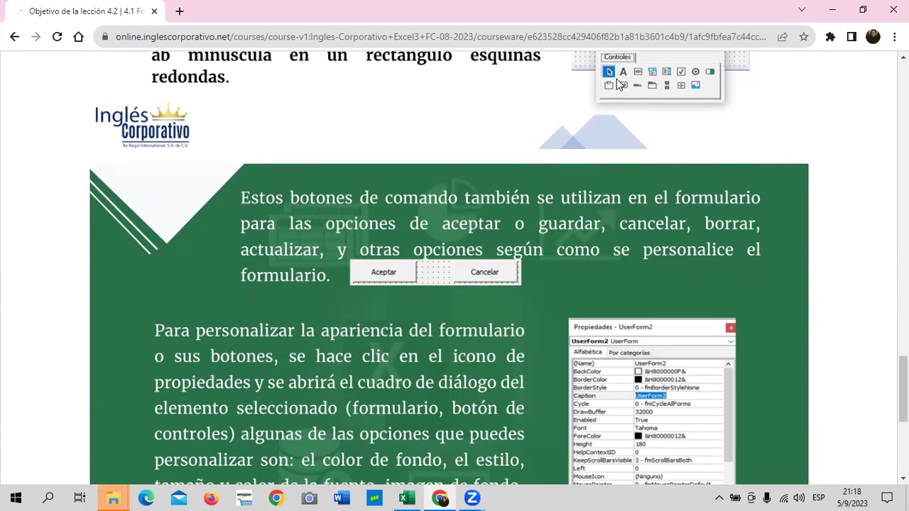
pyautogui.scroll(-1, 387, 224)
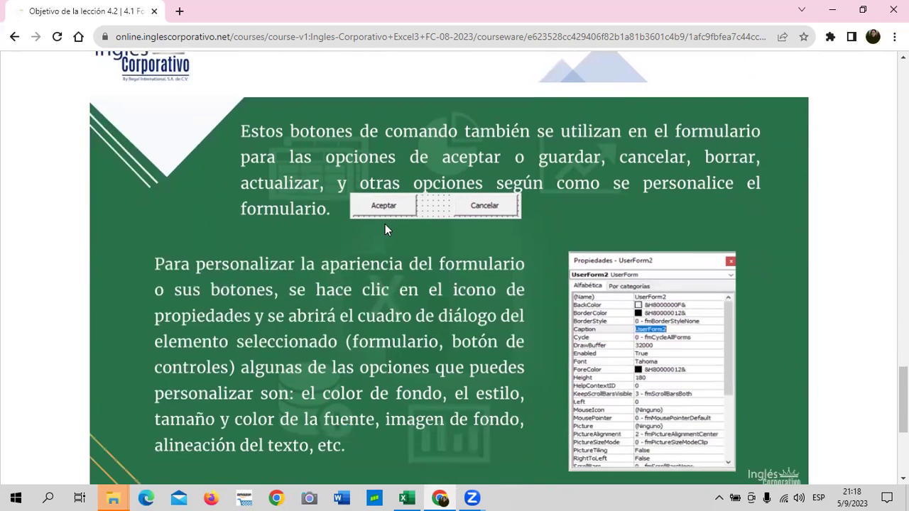
pyautogui.scroll(-1, 527, 307)
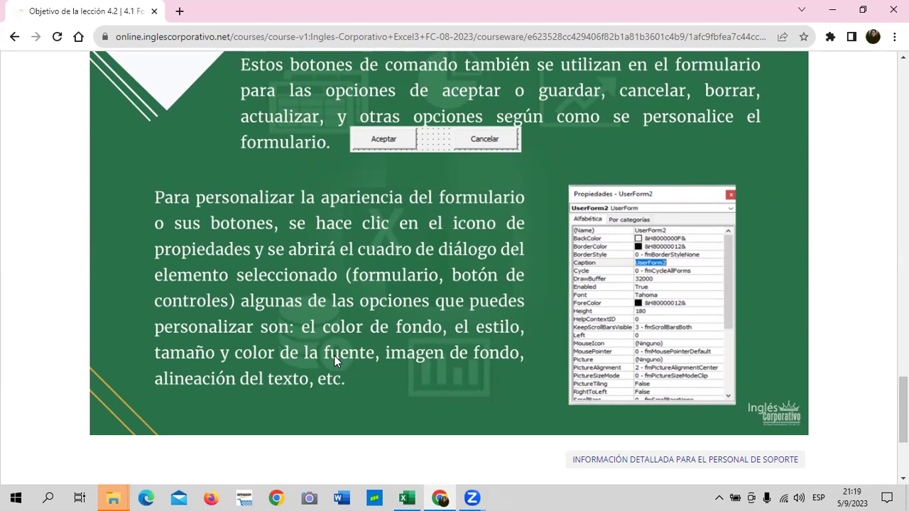
pyautogui.scroll(-3, 334, 358)
# Move to the next lesson and play its Controles del Formulario video to about 1:56
pyautogui.click(497, 317)
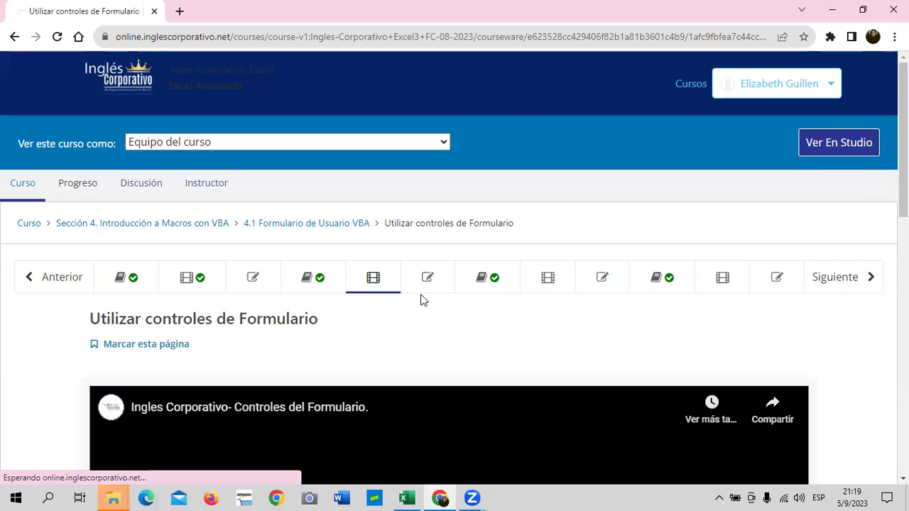
pyautogui.scroll(-1, 419, 297)
pyautogui.scroll(-1, 414, 301)
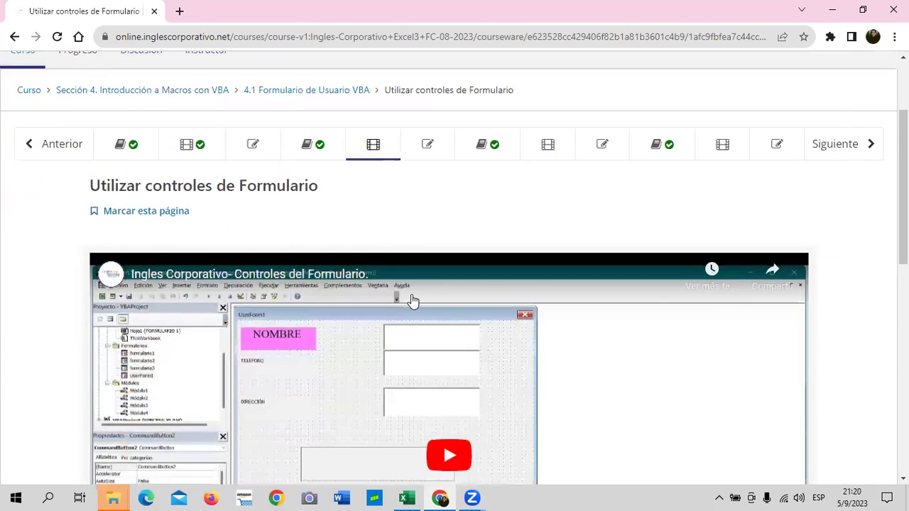
pyautogui.scroll(-3, 412, 302)
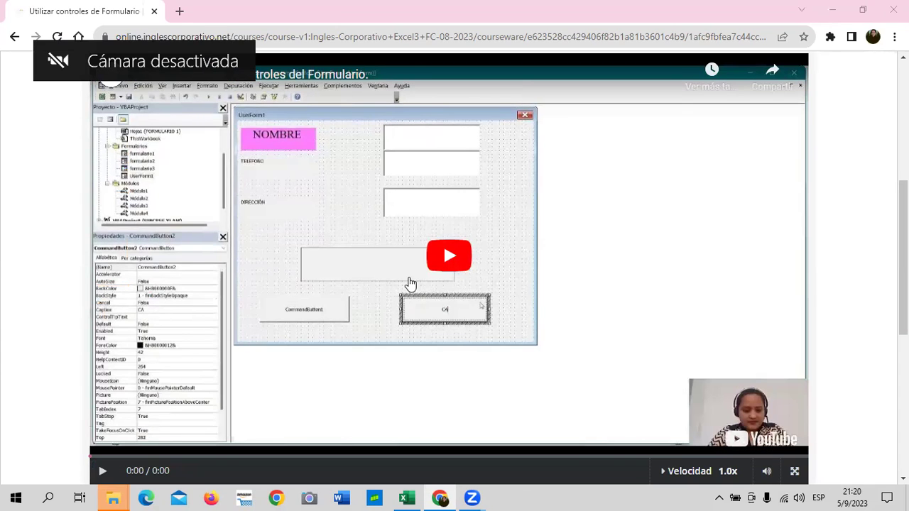
pyautogui.click(440, 270)
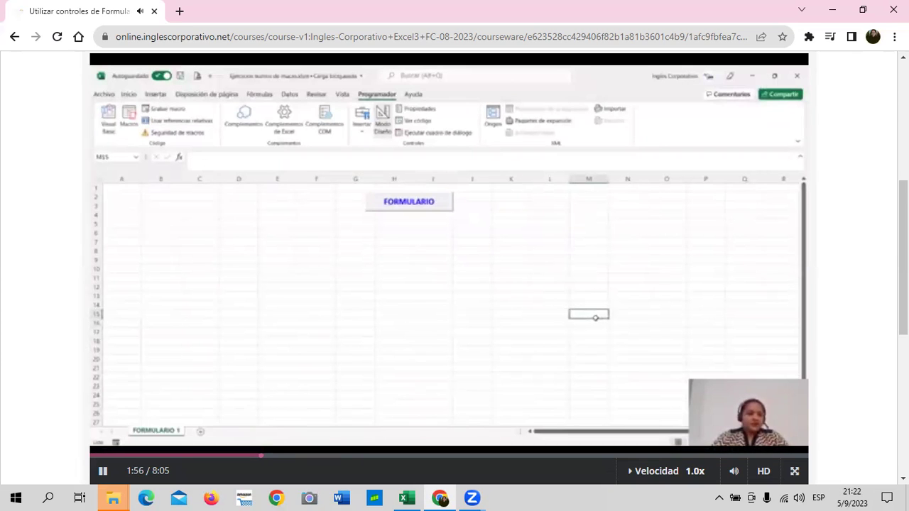
# Let the Controles del Formulario video play through to 8:04 of 8:05
pyautogui.moveTo(903, 257)
pyautogui.mouseDown()
pyautogui.moveTo(903, 199)
pyautogui.moveTo(903, 263)
pyautogui.mouseUp()
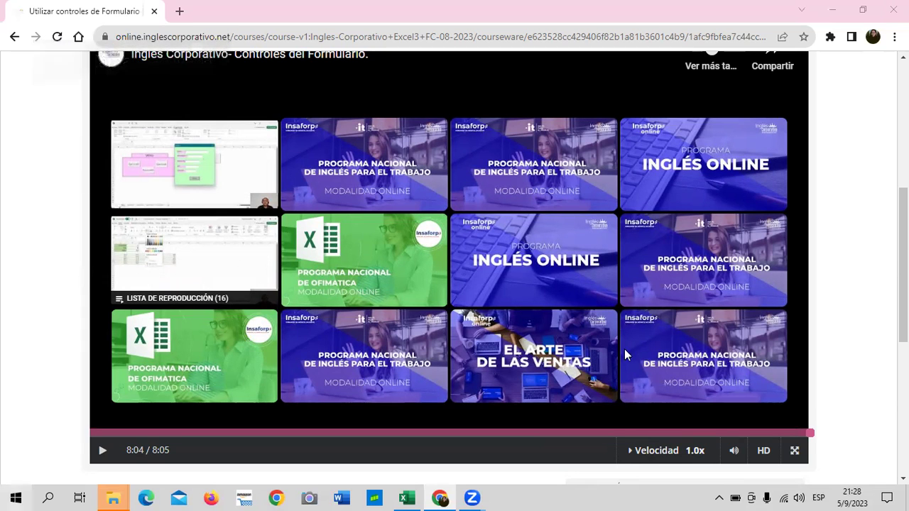
pyautogui.scroll(2, 389, 292)
pyautogui.scroll(-1, 398, 291)
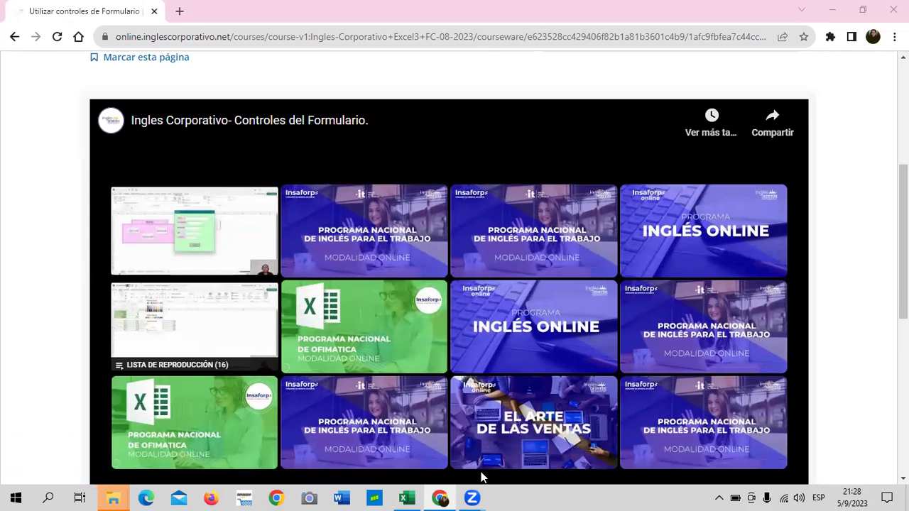
pyautogui.moveTo(407, 498)
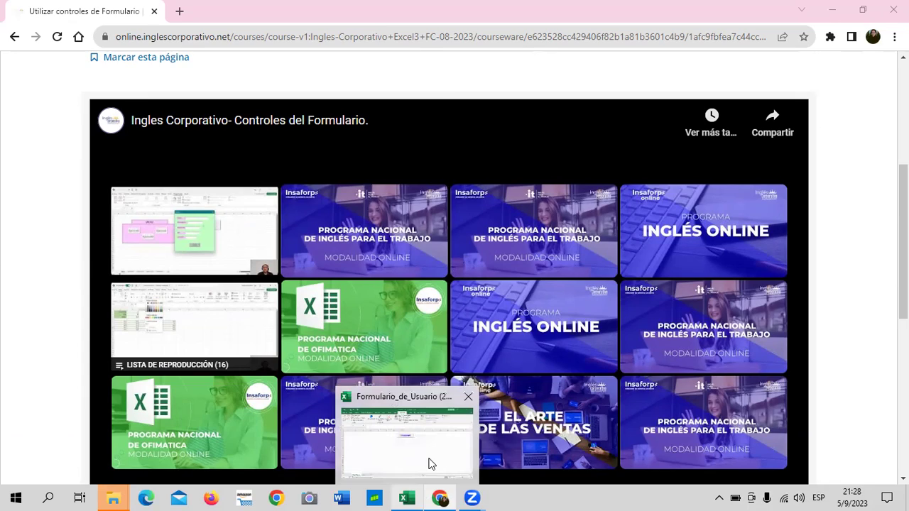
# Back in Excel on Hoja1, launch the Formulario de ingreso form with the FORMULARIO 4 button
pyautogui.click(429, 459)
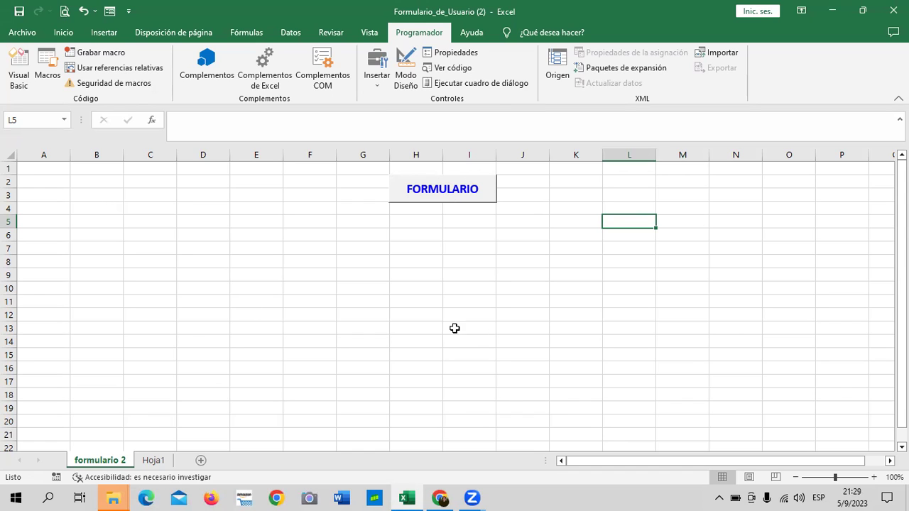
pyautogui.click(153, 460)
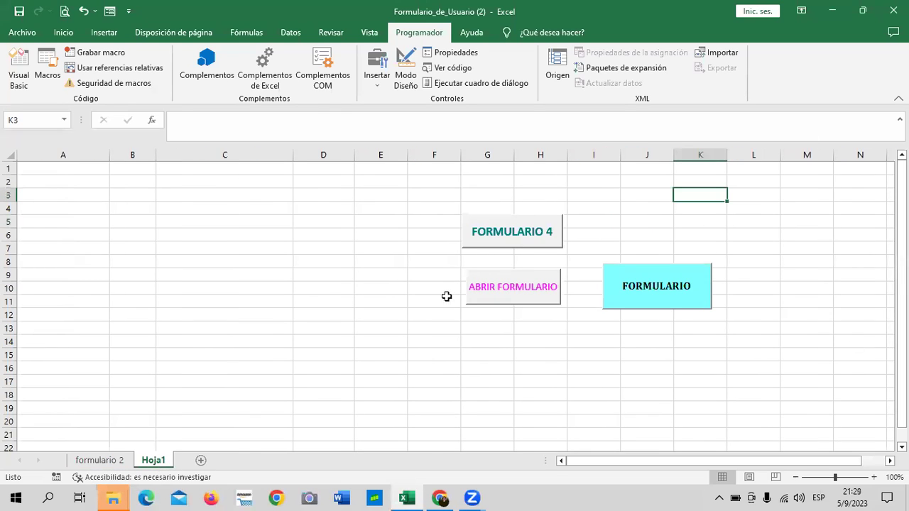
pyautogui.moveTo(430, 195); pyautogui.dragTo(786, 389)
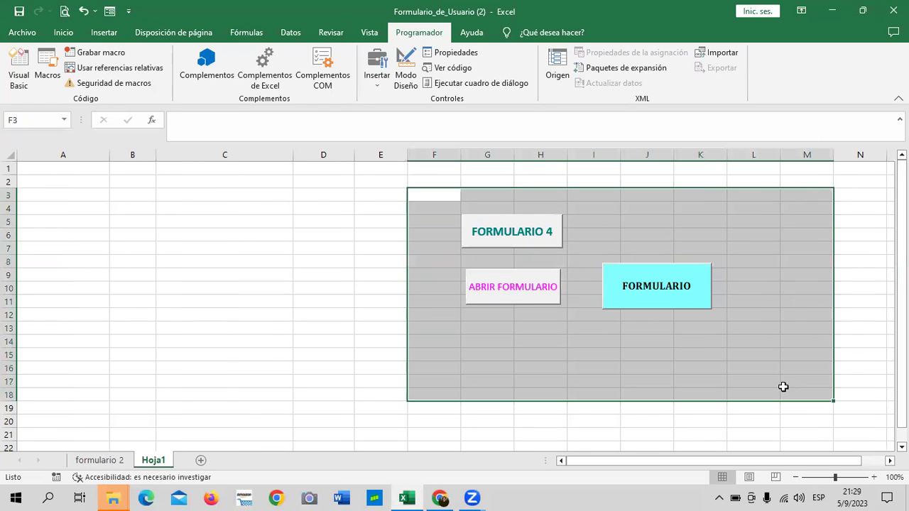
pyautogui.click(677, 357)
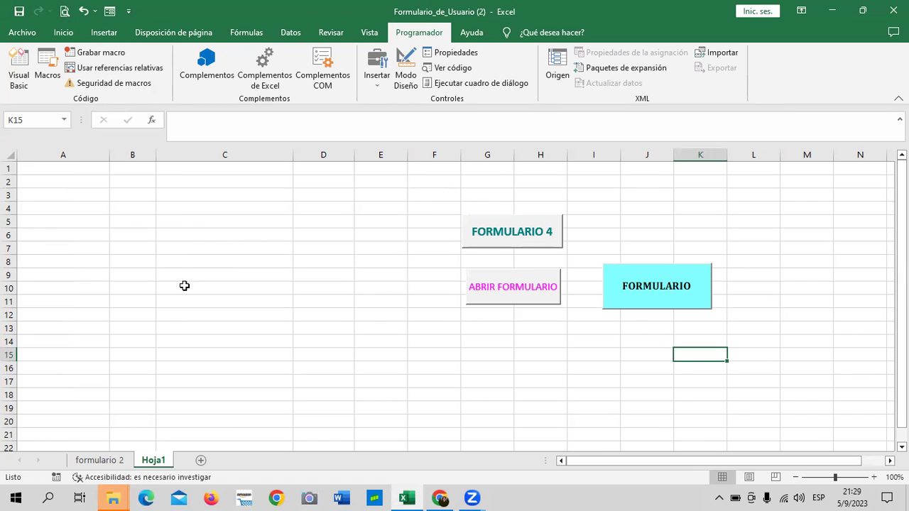
pyautogui.click(555, 240)
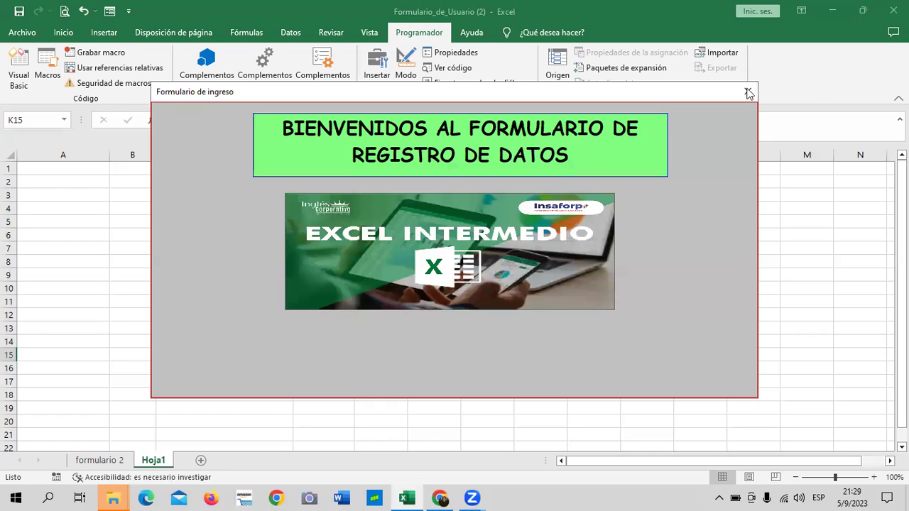
# Cut and paste the FORMULARIO 4 button to C3, then test that it still opens the form
pyautogui.click(749, 93)
pyautogui.rightClick(557, 238)
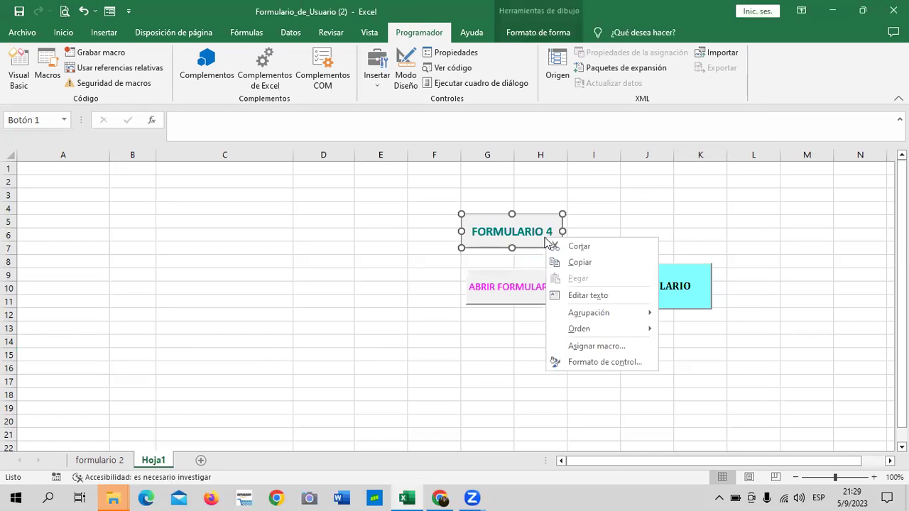
pyautogui.click(579, 246)
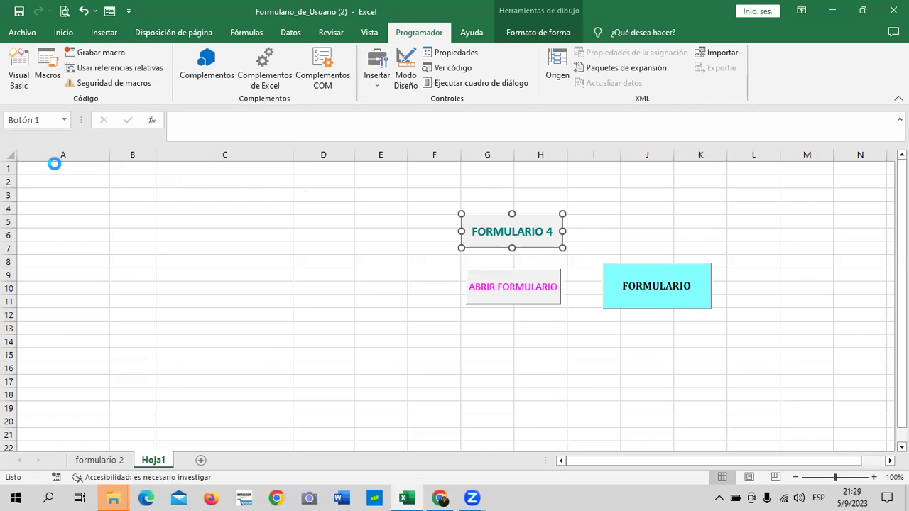
pyautogui.rightClick(176, 191)
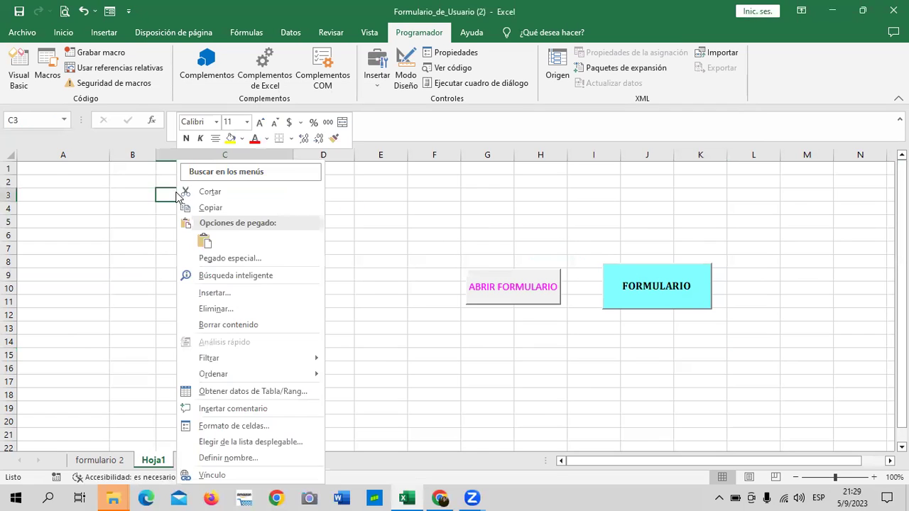
pyautogui.click(208, 240)
pyautogui.click(343, 217)
pyautogui.click(239, 246)
pyautogui.click(235, 213)
pyautogui.click(747, 92)
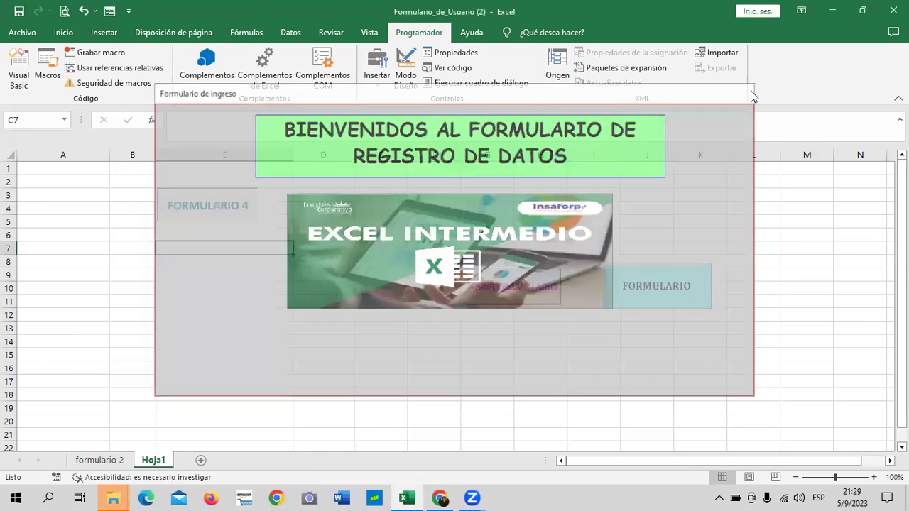
# Move the ABRIR FORMULARIO button to E3 and test-run the FORMULARIO button's form
pyautogui.rightClick(552, 295)
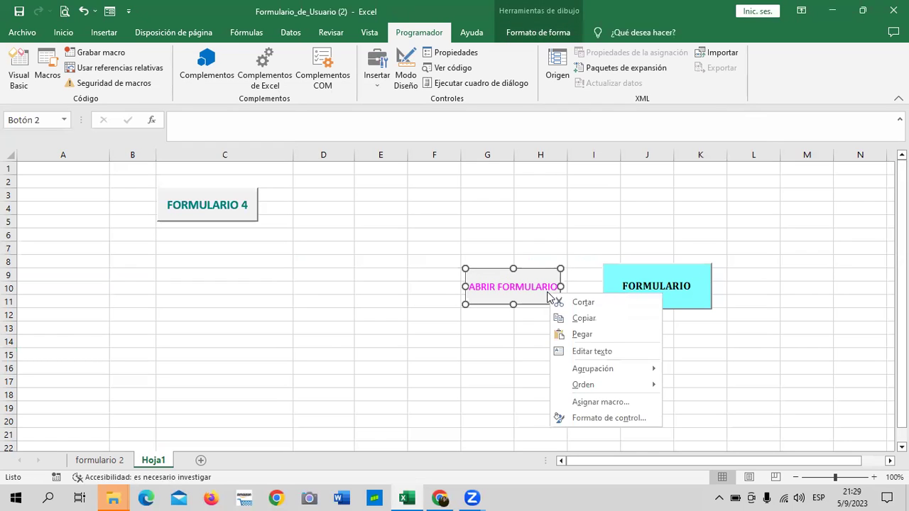
pyautogui.click(580, 303)
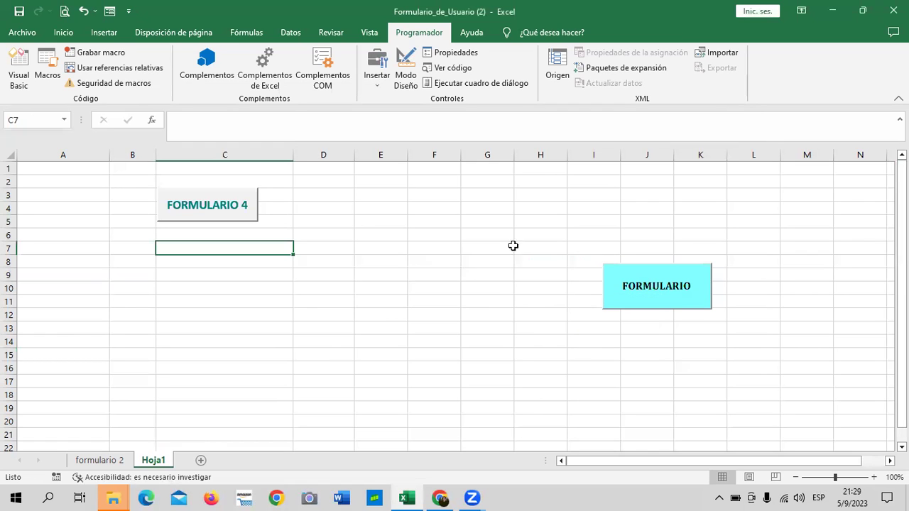
pyautogui.rightClick(375, 203)
pyautogui.click(402, 242)
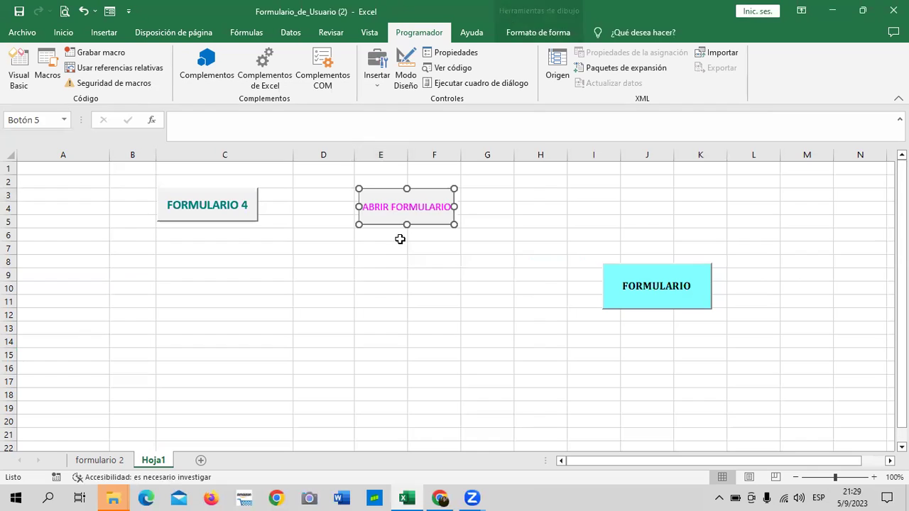
pyautogui.click(463, 274)
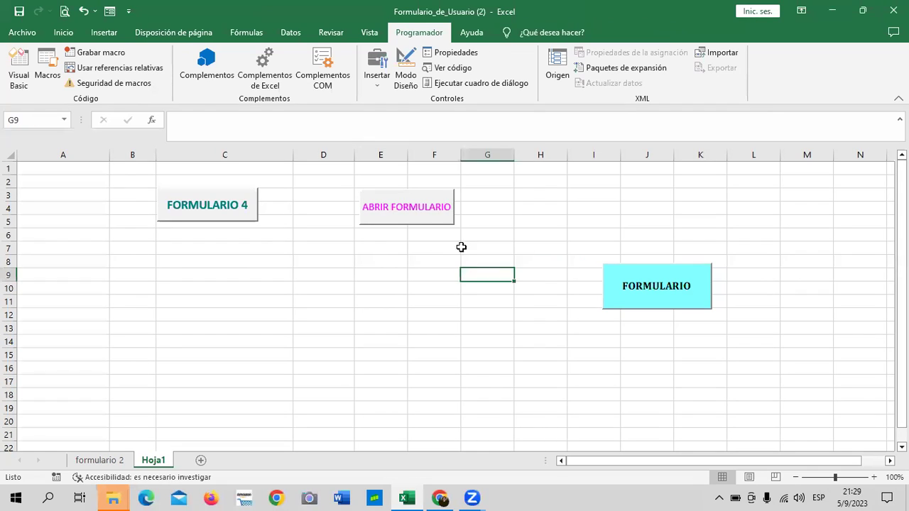
pyautogui.click(672, 279)
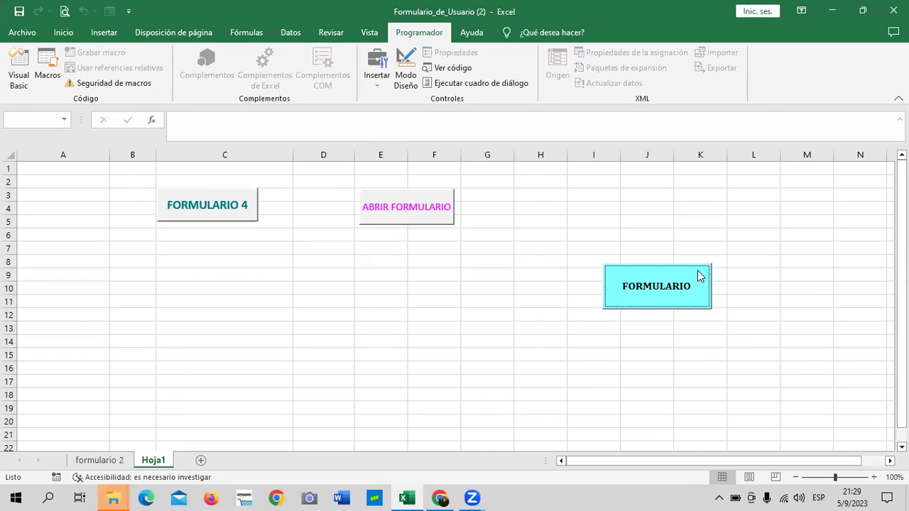
pyautogui.click(688, 284)
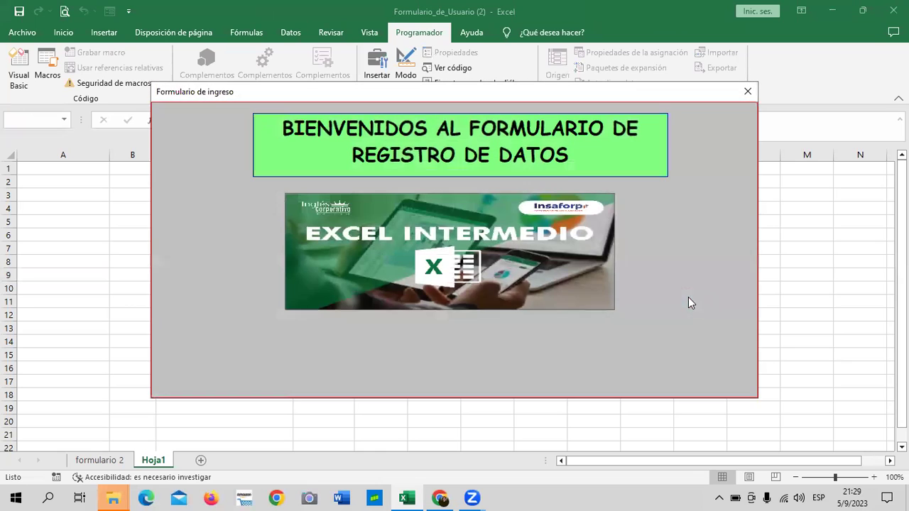
pyautogui.click(748, 92)
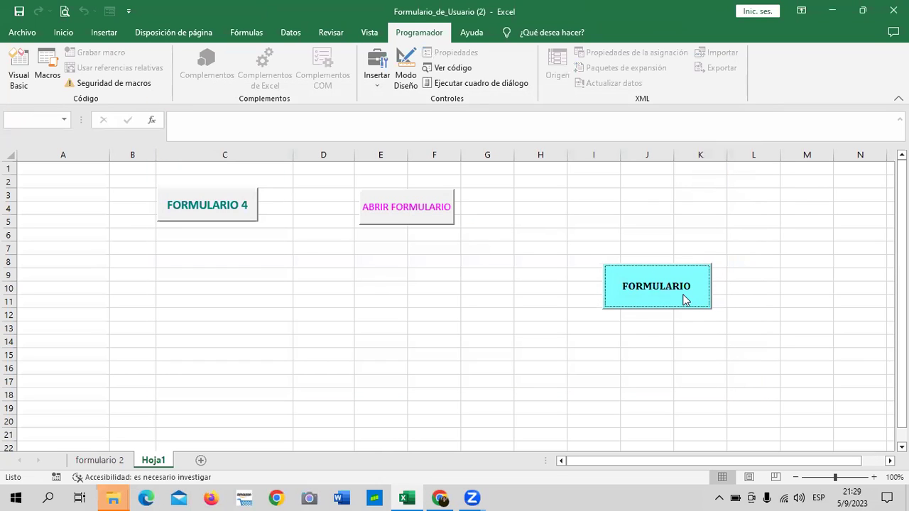
# In Modo Diseño, drag the FORMULARIO button to columns C–D around rows 7–10
pyautogui.click(405, 71)
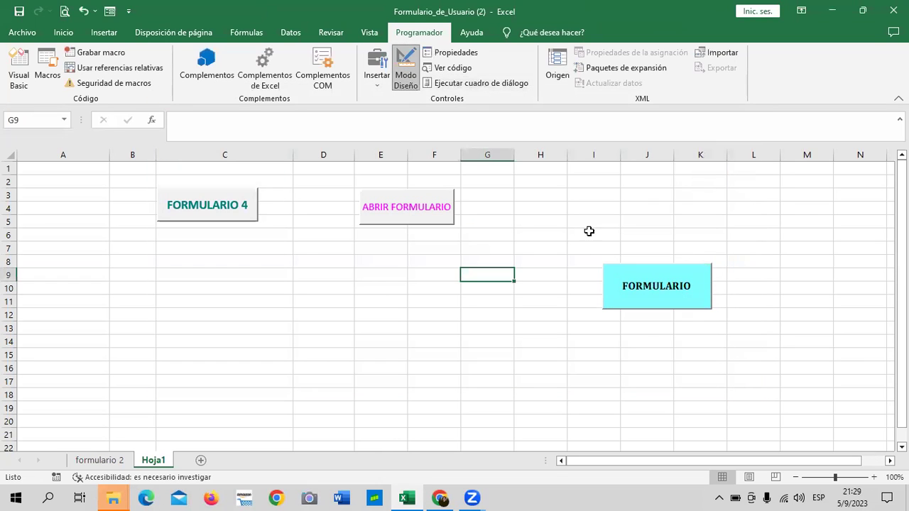
pyautogui.click(659, 284)
pyautogui.moveTo(679, 270); pyautogui.dragTo(321, 253)
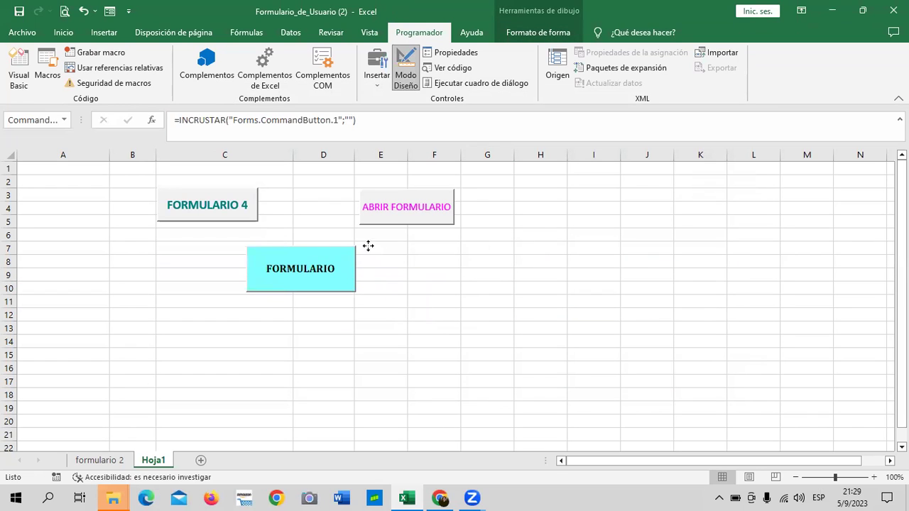
pyautogui.press('Escape')
pyautogui.click(142, 180)
pyautogui.click(490, 248)
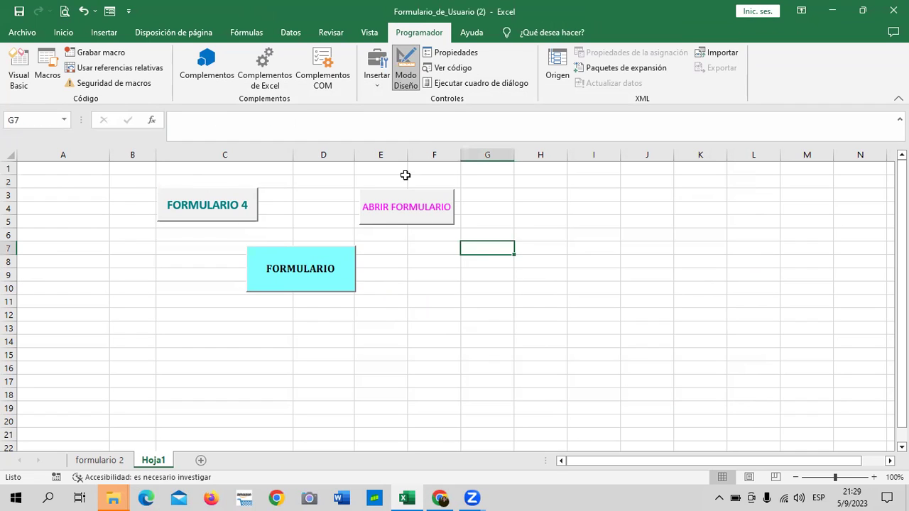
# Apply the teal Énfasis5 cell style to the block B1:G14 behind the buttons
pyautogui.moveTo(146, 169)
pyautogui.mouseDown()
pyautogui.moveTo(488, 342)
pyautogui.moveTo(516, 339)
pyautogui.moveTo(447, 338)
pyautogui.moveTo(466, 339)
pyautogui.mouseUp()
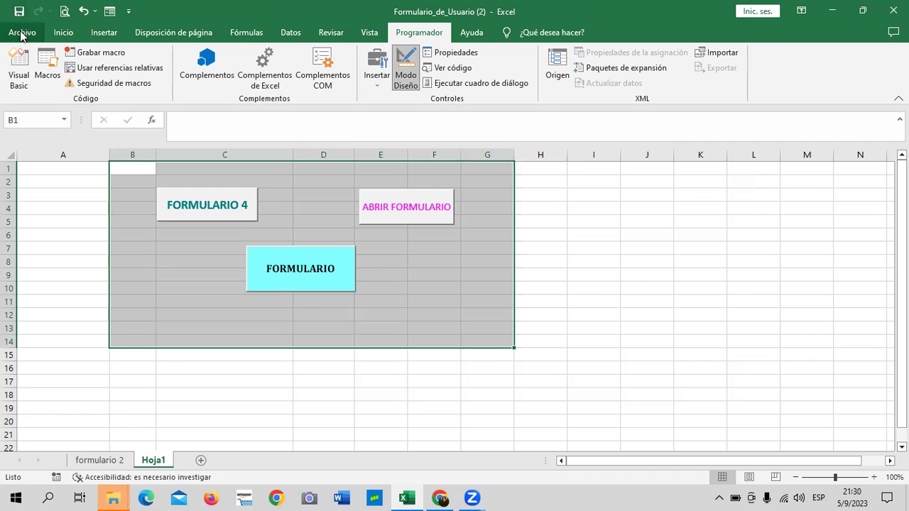
pyautogui.click(63, 32)
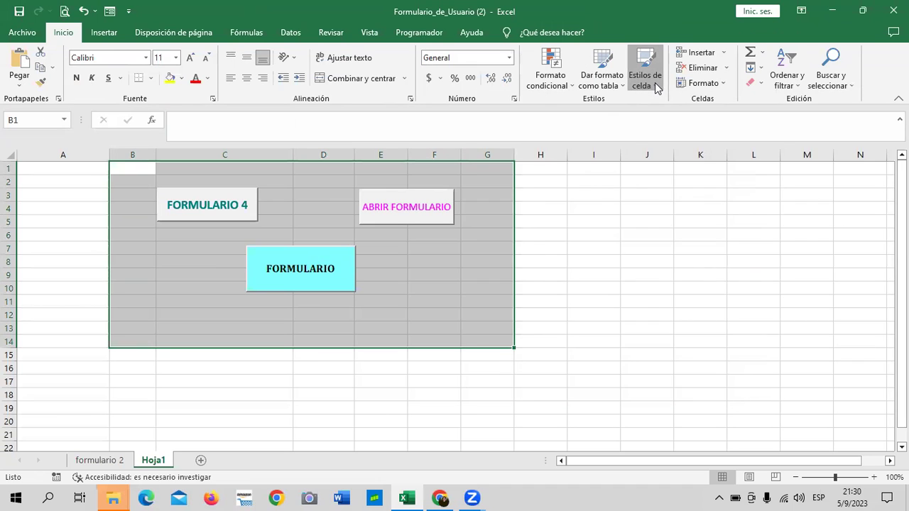
pyautogui.click(655, 83)
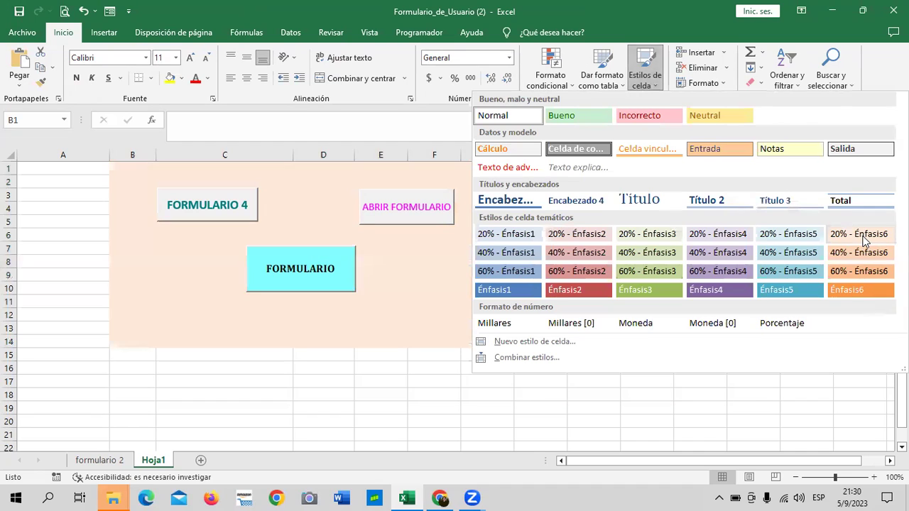
pyautogui.click(776, 291)
pyautogui.click(688, 342)
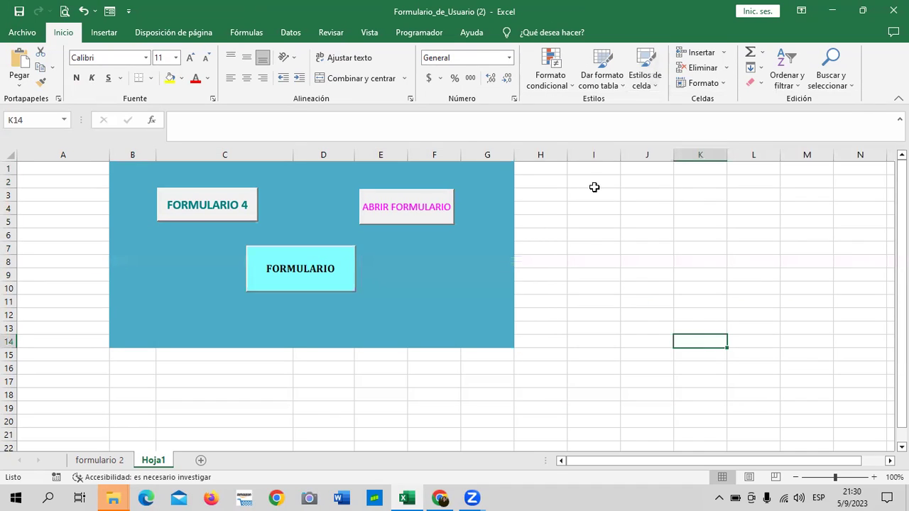
# Hide every column from J to XFD and every row from 20 to the last row
pyautogui.click(600, 153)
pyautogui.click(641, 152)
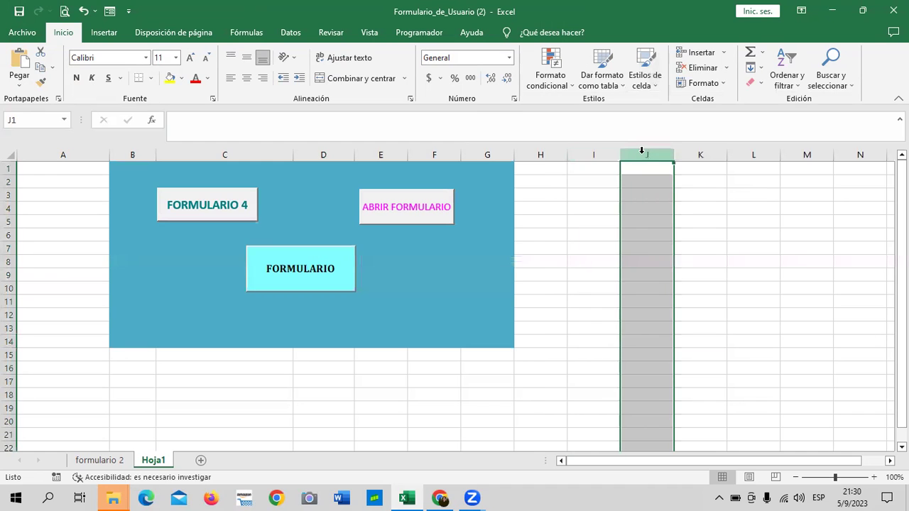
pyautogui.hotkey('ctrl', 'shift', 'Right')
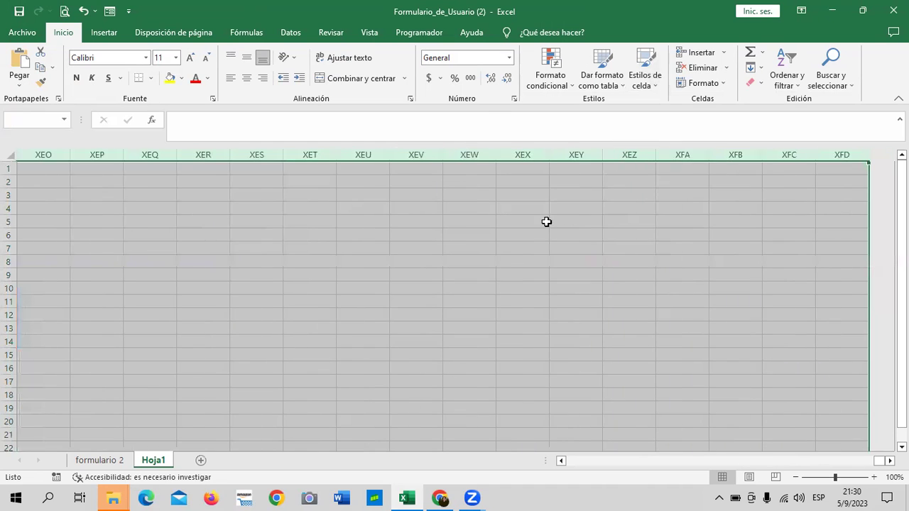
pyautogui.rightClick(547, 222)
pyautogui.click(581, 419)
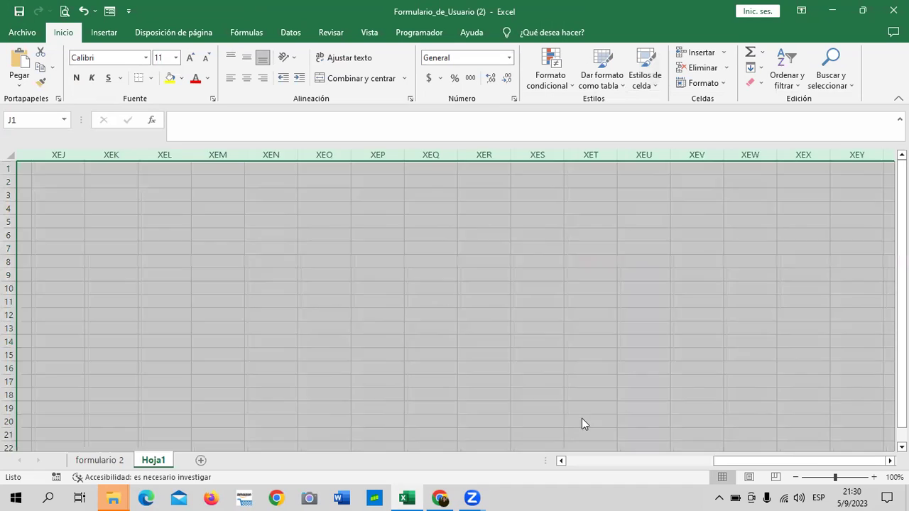
pyautogui.click(9, 420)
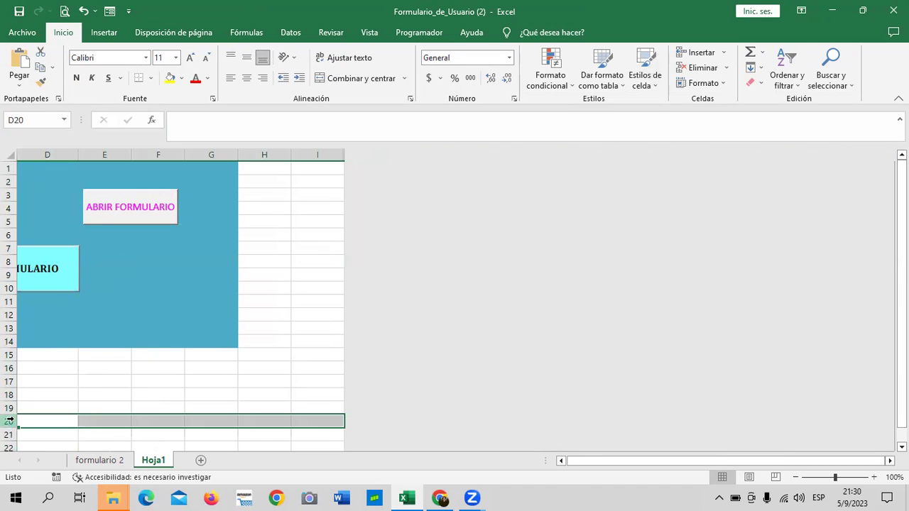
pyautogui.hotkey('ctrl', 'shift', 'Down')
pyautogui.rightClick(157, 329)
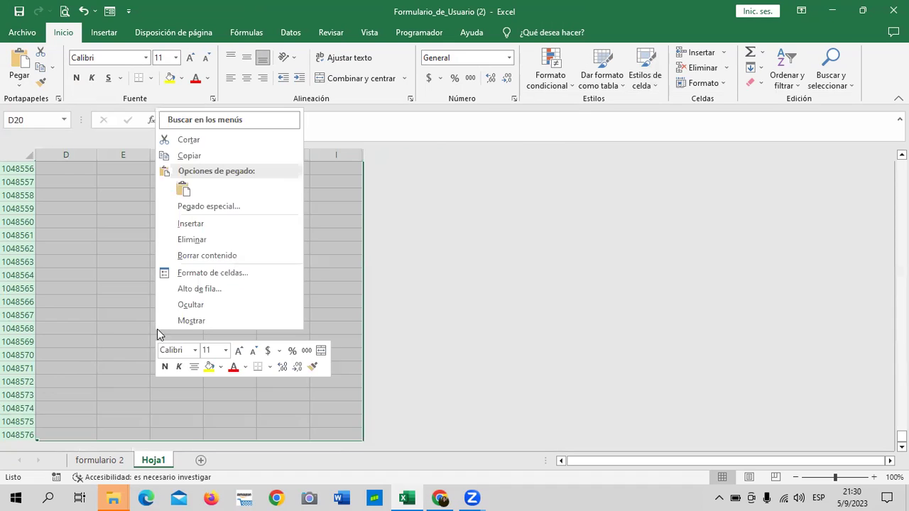
pyautogui.click(190, 306)
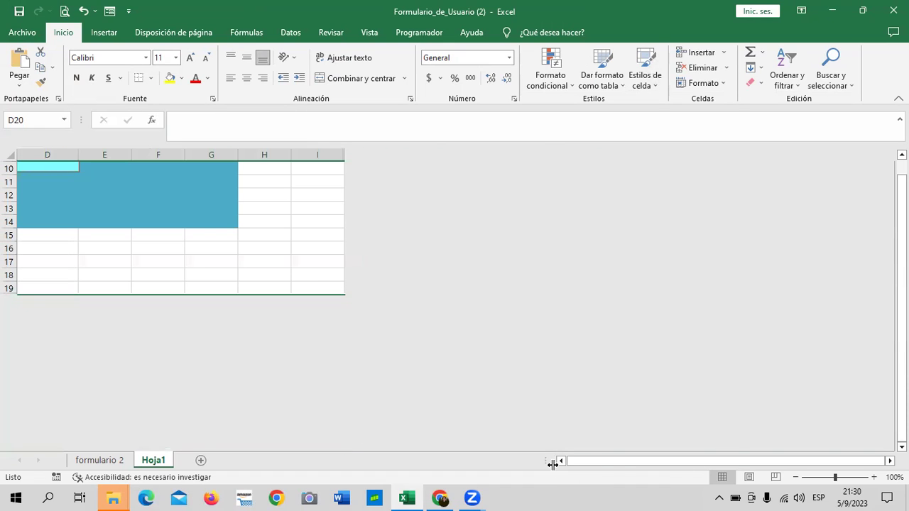
# Return to the teal panel and test FORMULARIO 4 opens the Formulario de ingreso form, then close it
pyautogui.click(561, 461)
pyautogui.scroll(3, 464, 326)
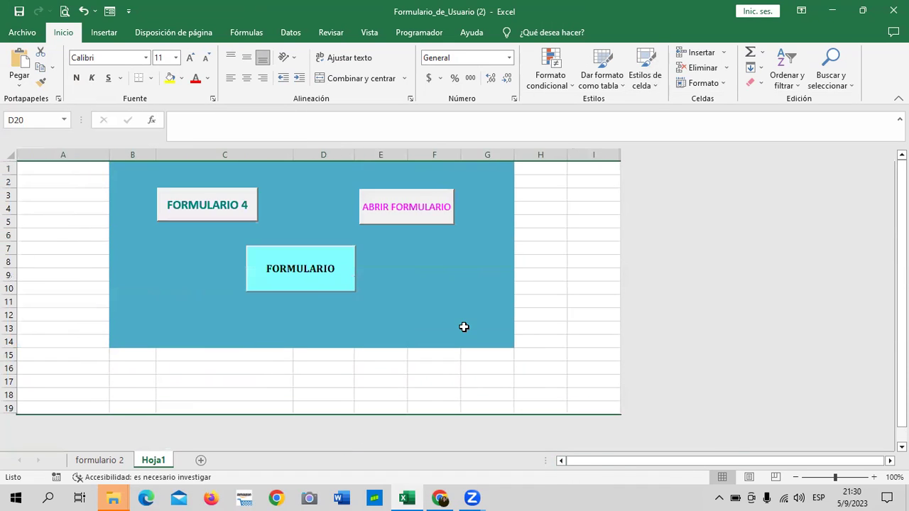
pyautogui.click(597, 247)
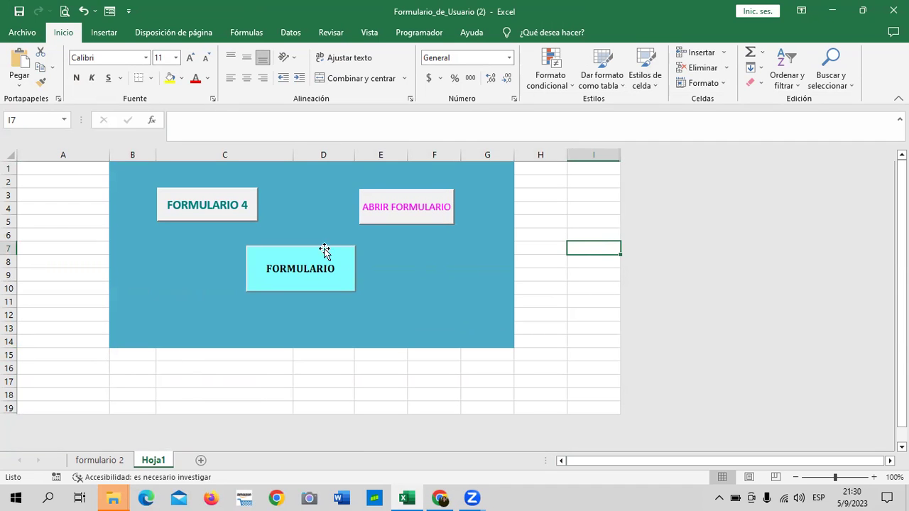
pyautogui.click(230, 208)
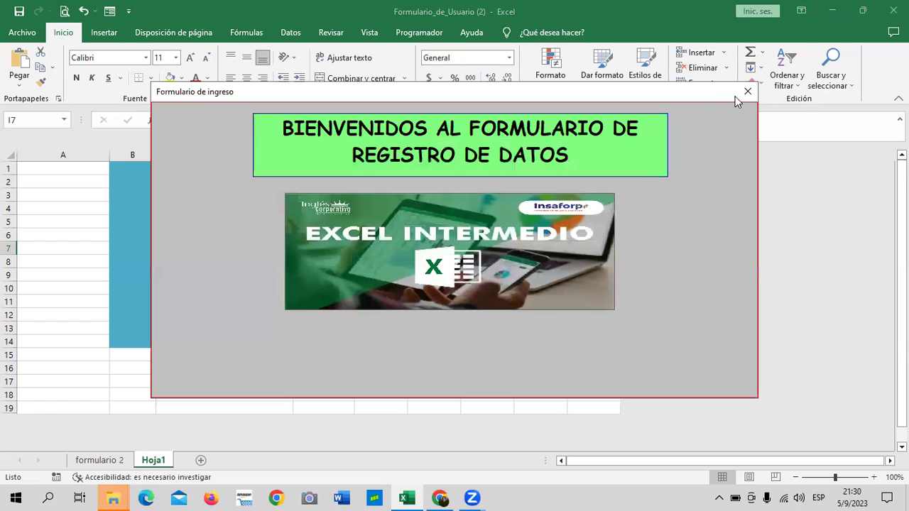
pyautogui.click(747, 92)
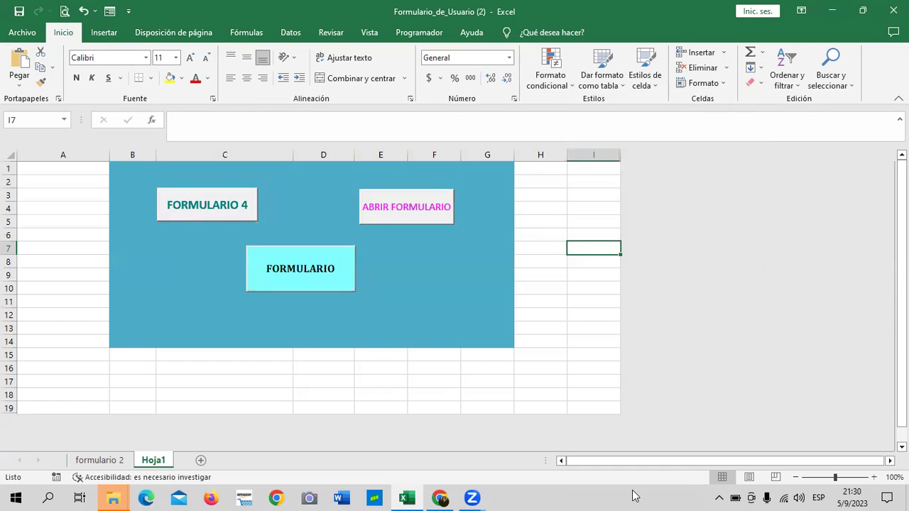
# Open formulario4 in the VBA designer via Programador, glance at its code, and right-click the form
pyautogui.click(411, 34)
pyautogui.click(17, 71)
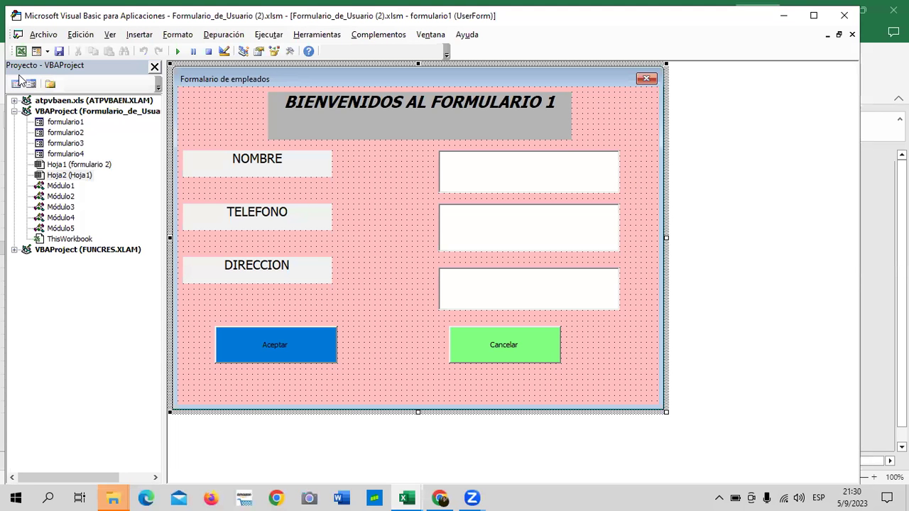
pyautogui.doubleClick(79, 155)
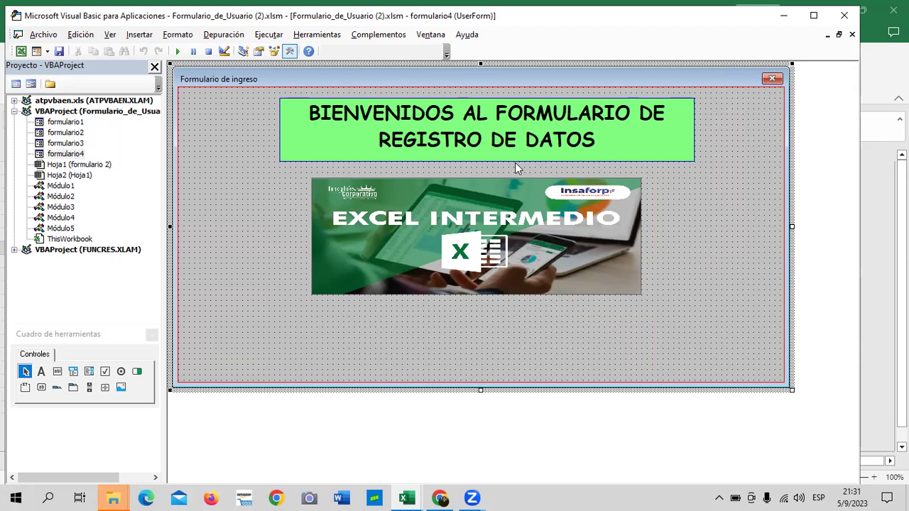
pyautogui.doubleClick(753, 280)
pyautogui.doubleClick(75, 154)
pyautogui.rightClick(219, 238)
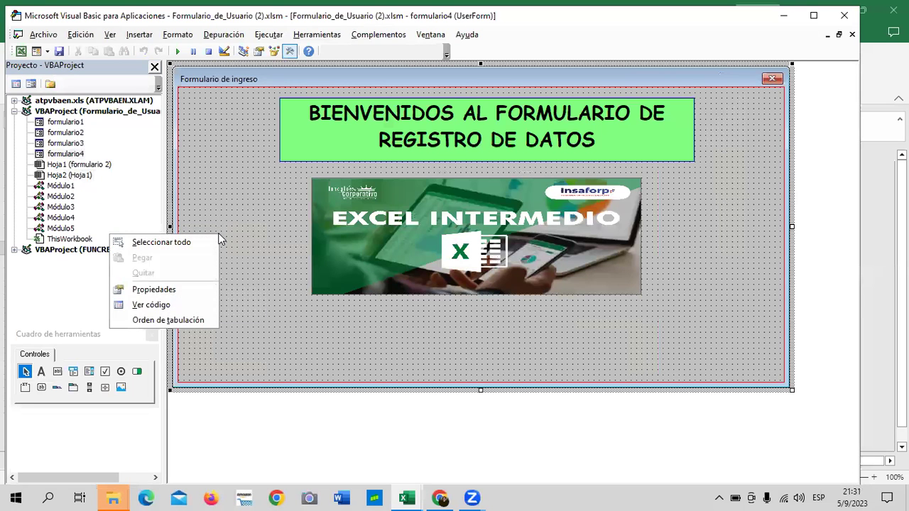
# Open the Properties window for formulario4 and move it out of the way
pyautogui.click(195, 290)
pyautogui.moveTo(240, 101); pyautogui.dragTo(186, 113)
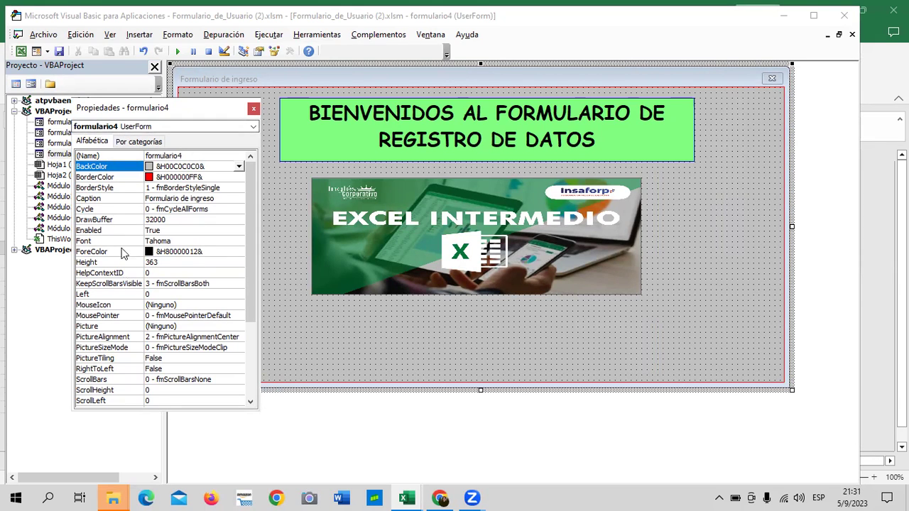
pyautogui.moveTo(252, 309)
pyautogui.mouseDown()
pyautogui.moveTo(246, 387)
pyautogui.moveTo(253, 252)
pyautogui.mouseUp()
pyautogui.moveTo(250, 294); pyautogui.dragTo(248, 362)
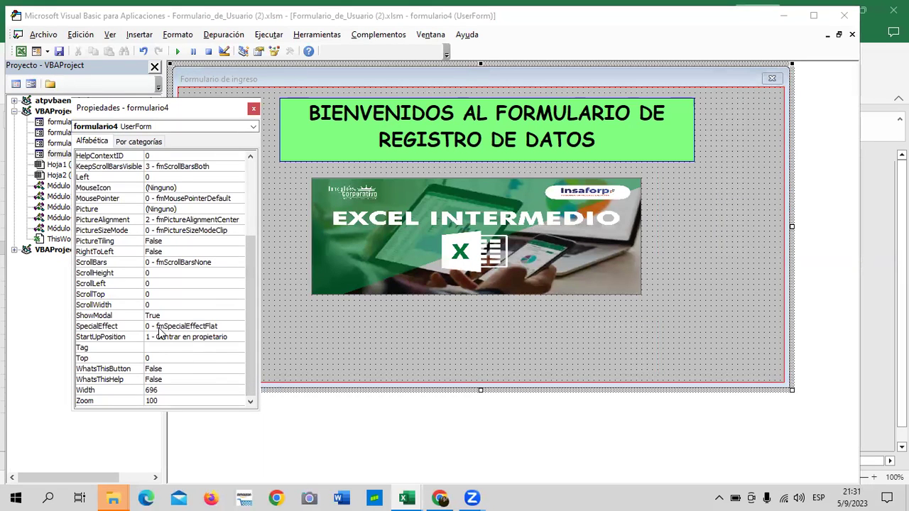
# Scroll the properties list and select the Caption row, currently 'Formulario de ingreso'
pyautogui.click(252, 155)
pyautogui.click(252, 156)
pyautogui.click(252, 156)
pyautogui.click(252, 155)
pyautogui.click(251, 156)
pyautogui.click(252, 156)
pyautogui.click(251, 156)
pyautogui.click(252, 156)
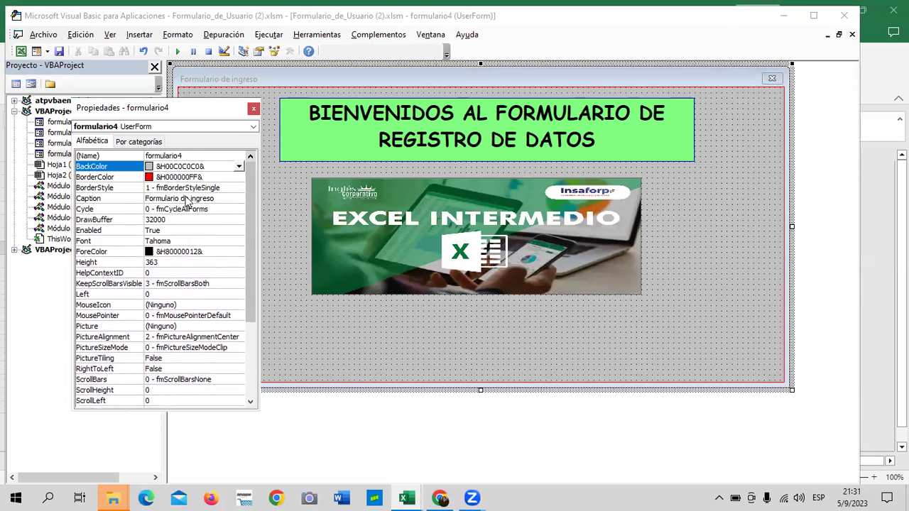
pyautogui.click(98, 201)
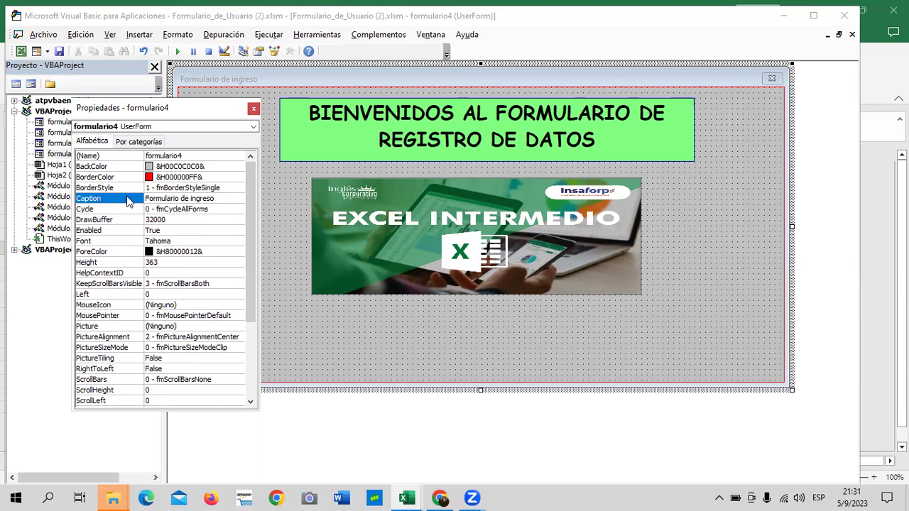
# Replace formulario4's Caption with 'FORMULARIO DE REGISTRO' in capital letters
pyautogui.click(156, 200)
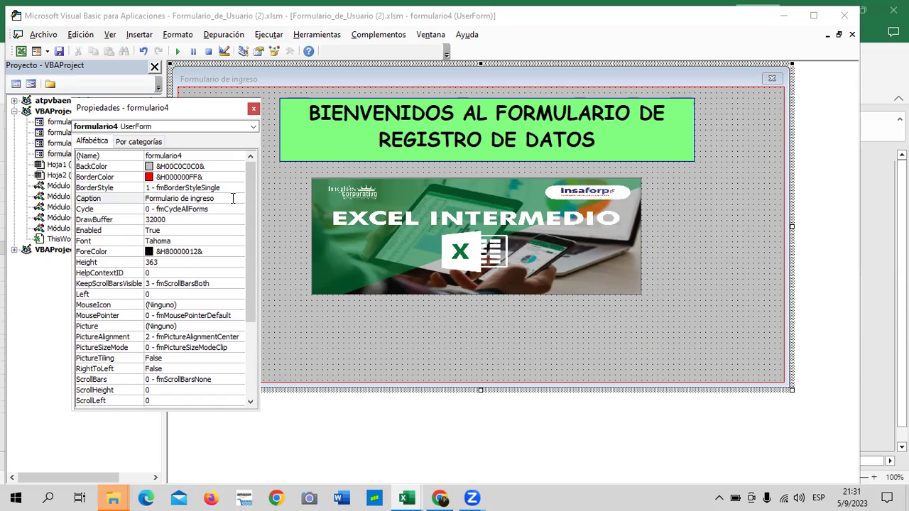
pyautogui.press('BackSpace')
pyautogui.press('BackSpace')
pyautogui.press('BackSpace')
pyautogui.press('BackSpace')
pyautogui.press('BackSpace')
pyautogui.press('BackSpace')
pyautogui.press('capslock')
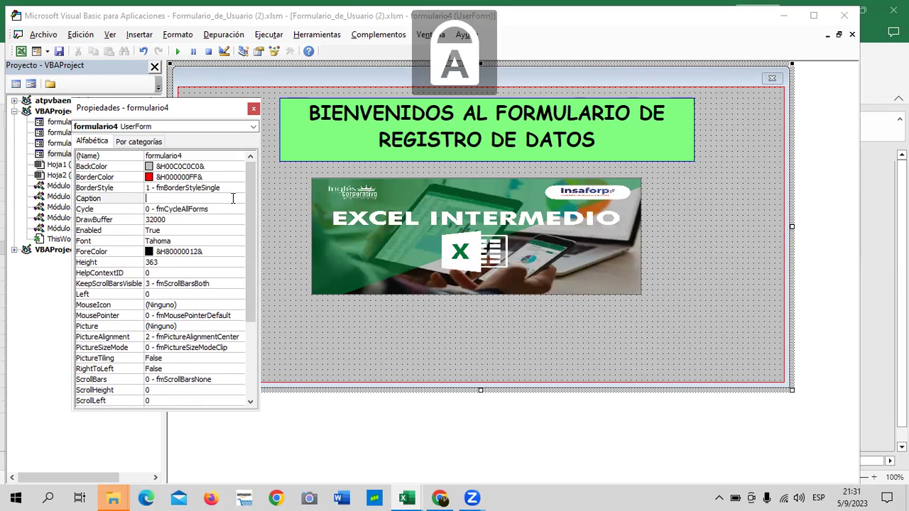
pyautogui.write('FORMULARIO SW ')
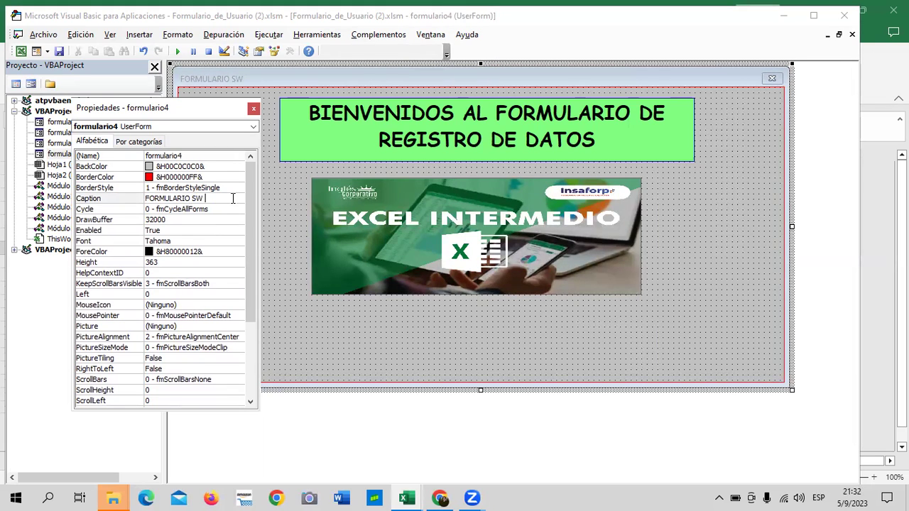
pyautogui.press('BackSpace')
pyautogui.press('BackSpace')
pyautogui.press('BackSpace')
pyautogui.write('DE ')
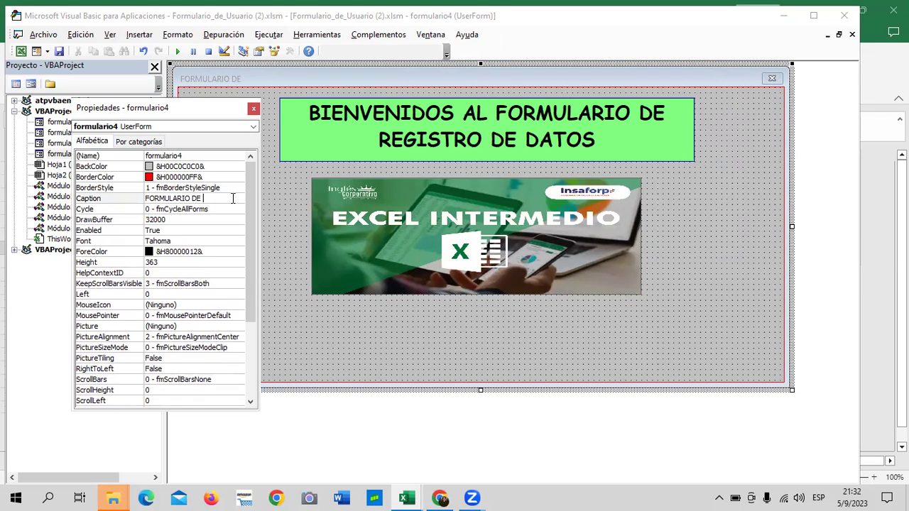
pyautogui.write('REGISTRO')
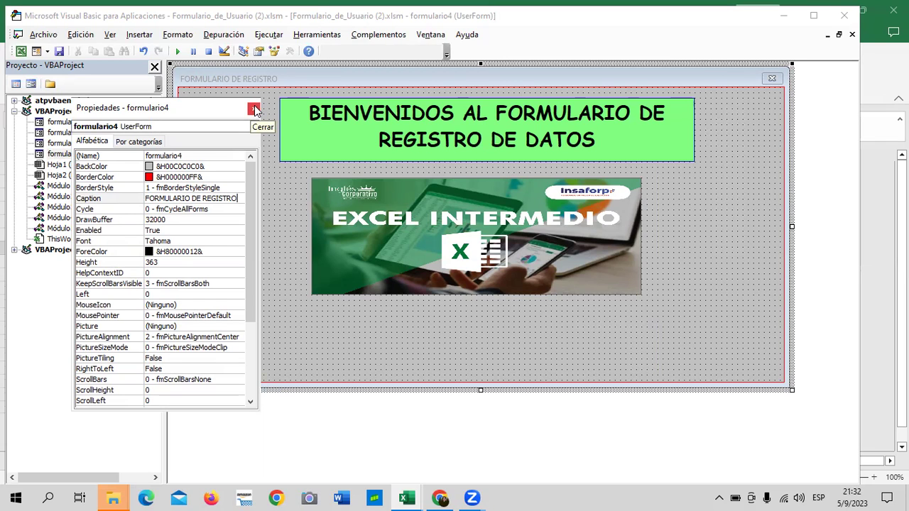
# Return to the Excel sheet and launch the form via ABRIR FORMULARIO to check the new title
pyautogui.click(254, 109)
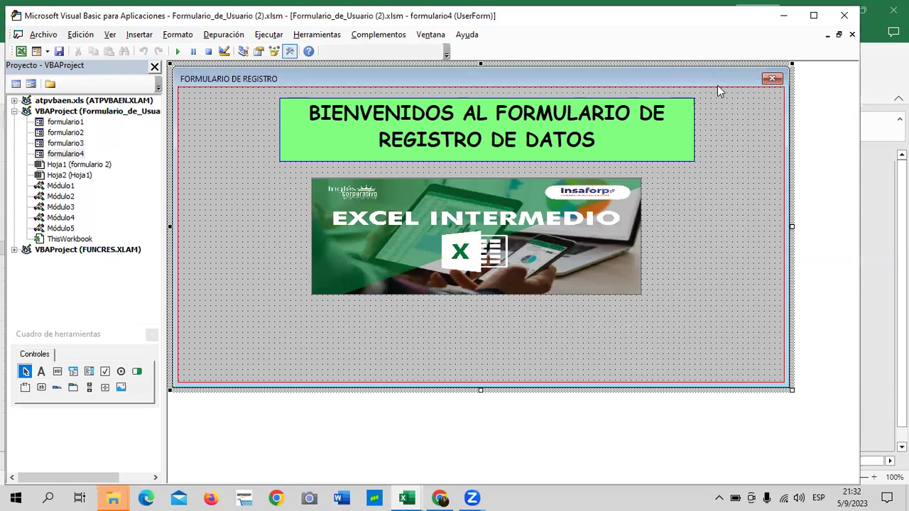
pyautogui.click(845, 15)
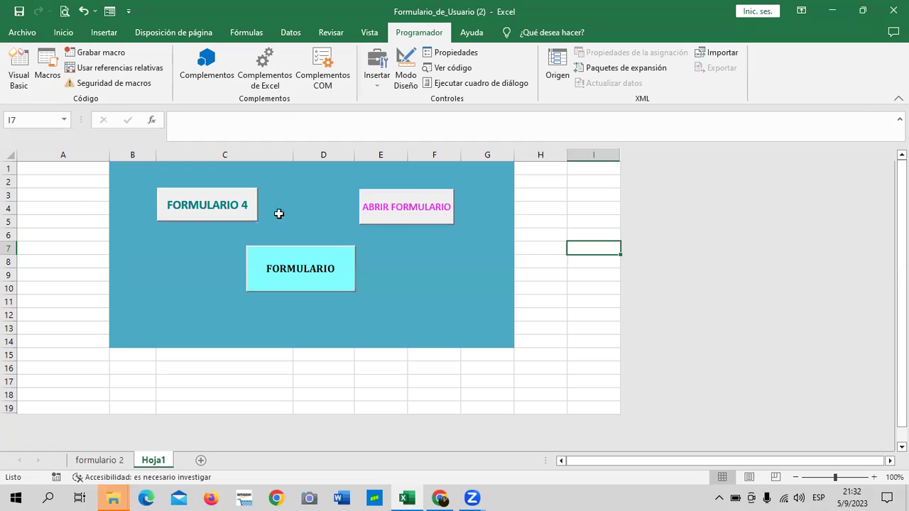
pyautogui.click(415, 209)
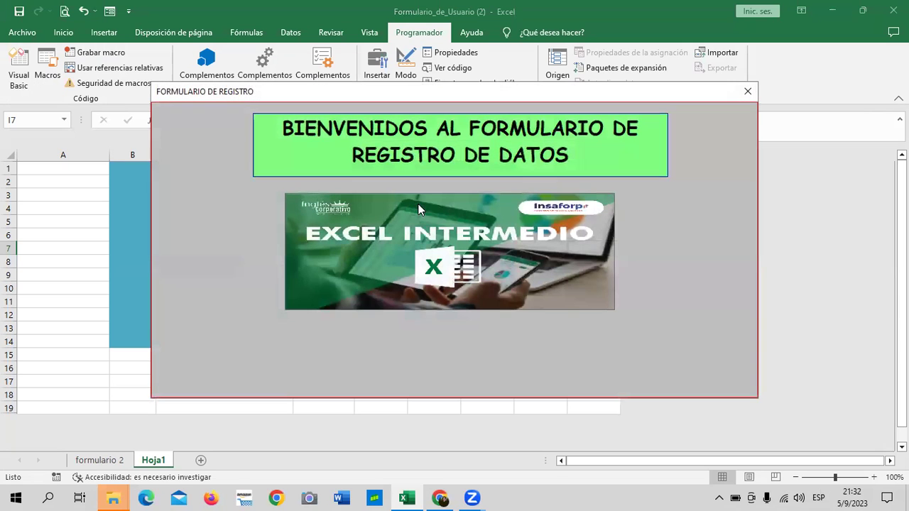
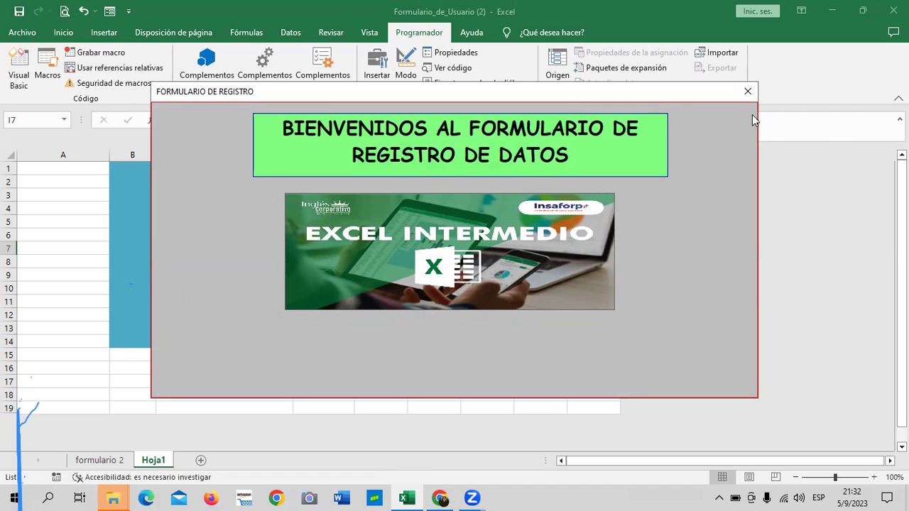
# Close the running registration form and open the VBA editor on formulario4's code
pyautogui.click(747, 92)
pyautogui.click(20, 68)
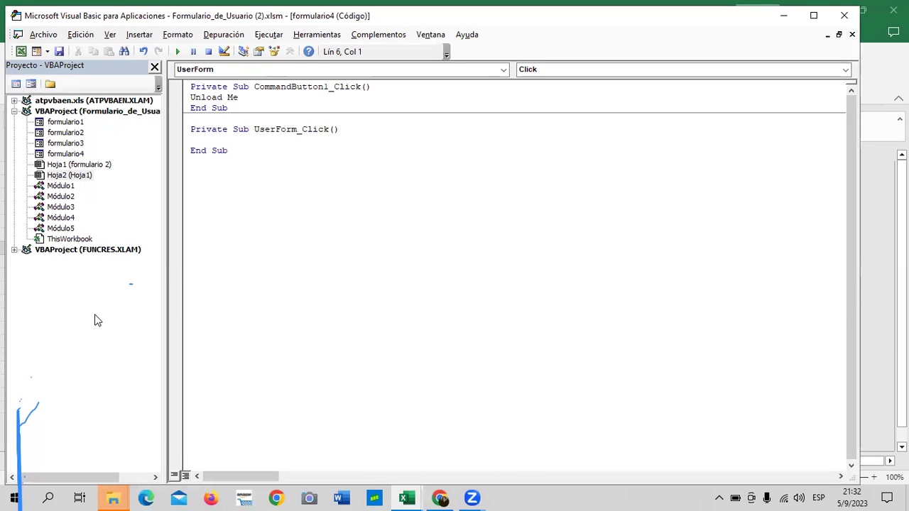
# Open formulario4 in design view and move the control Toolbox higher up
pyautogui.doubleClick(83, 154)
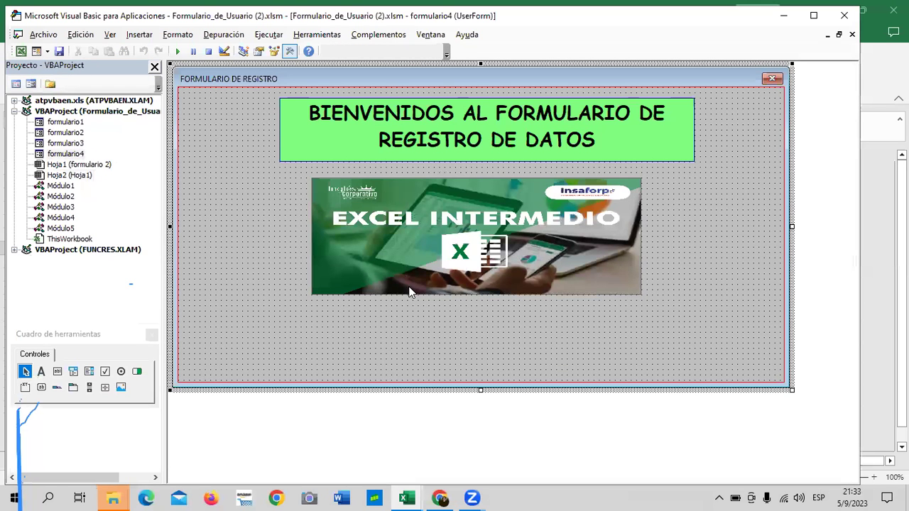
pyautogui.click(101, 333)
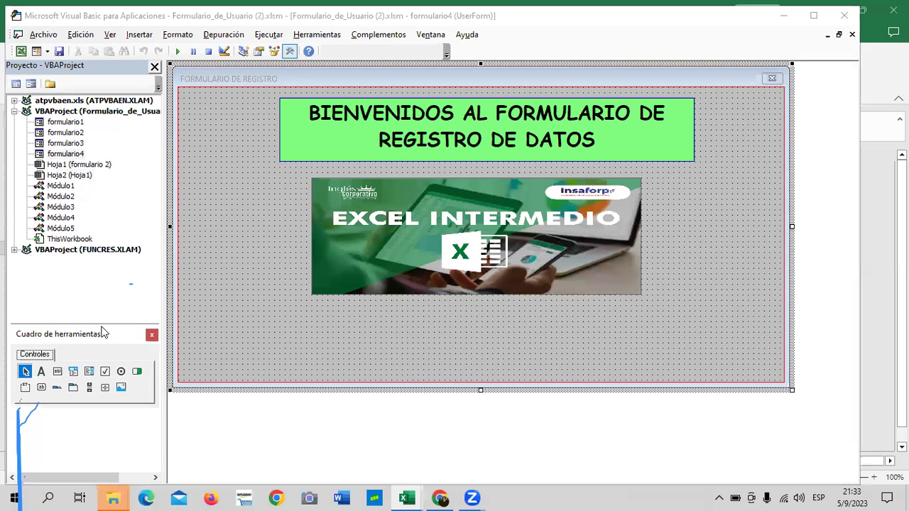
pyautogui.moveTo(102, 332); pyautogui.dragTo(116, 276)
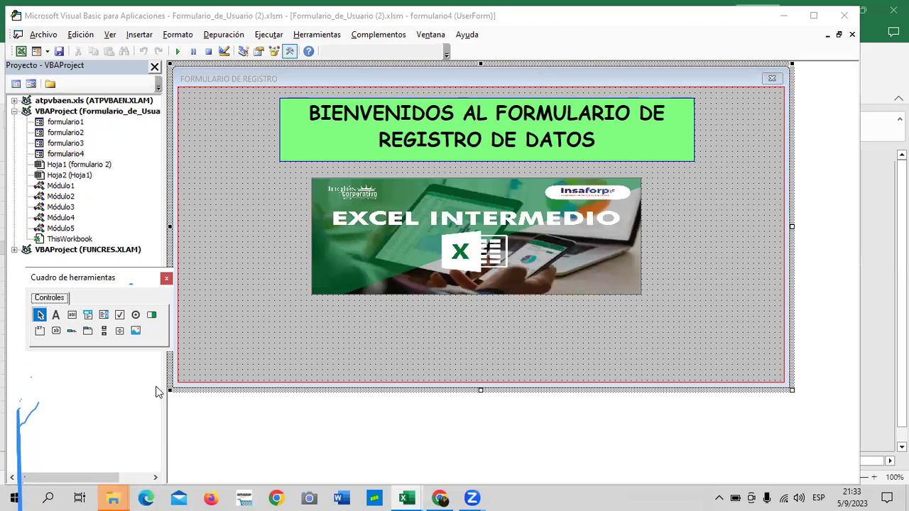
# Open formulario4's properties and browse the system colours for its BackColor
pyautogui.rightClick(234, 298)
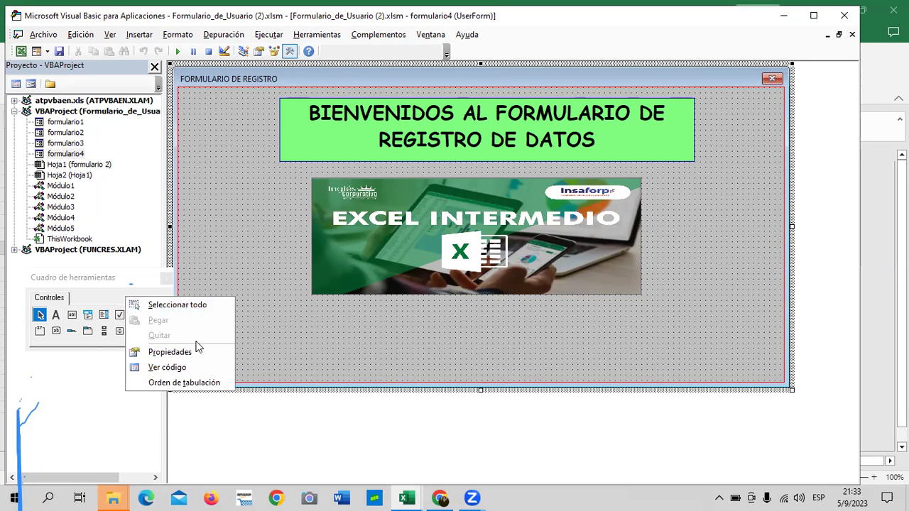
pyautogui.click(198, 350)
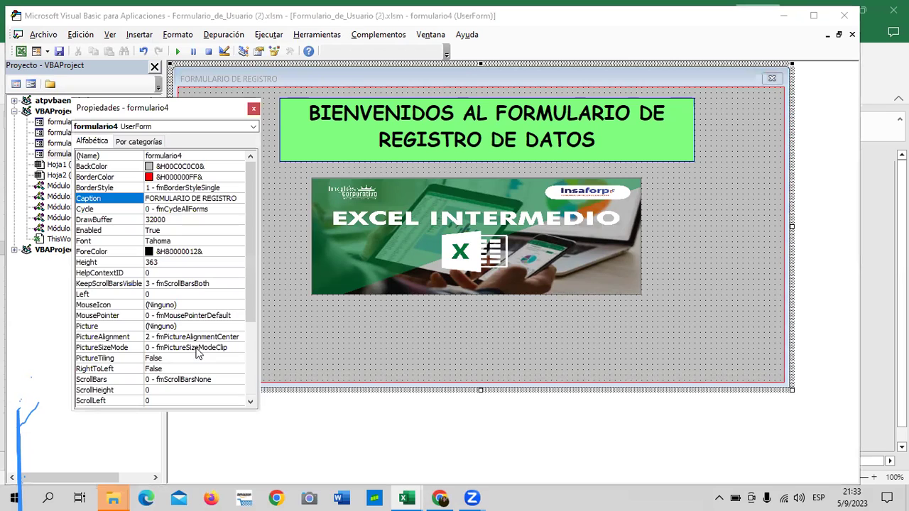
pyautogui.click(110, 167)
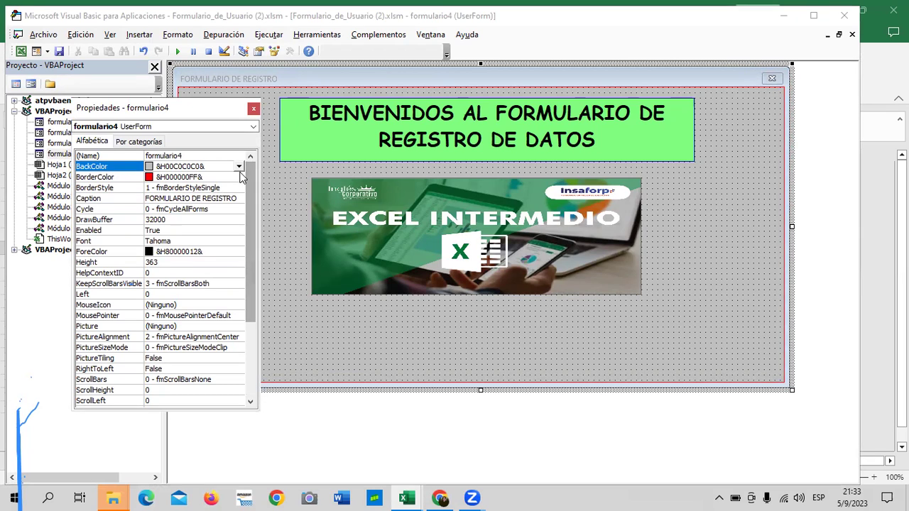
pyautogui.click(239, 167)
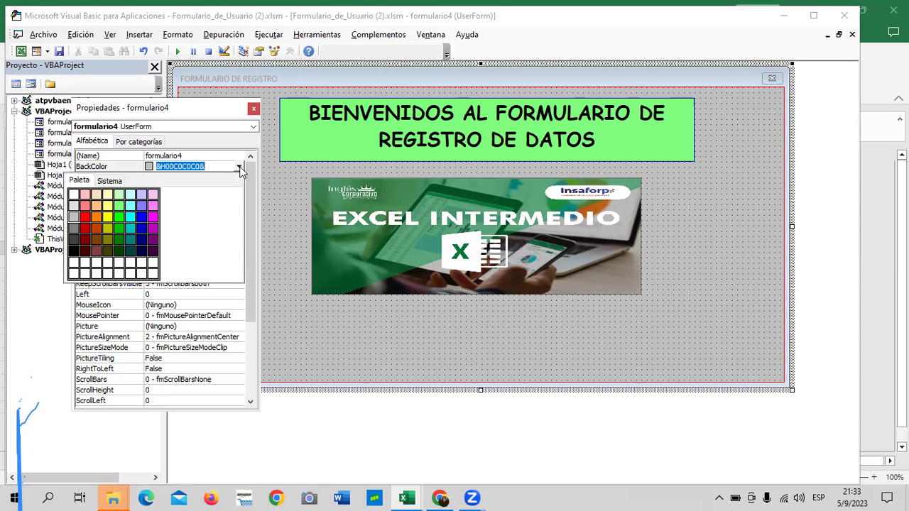
pyautogui.click(112, 182)
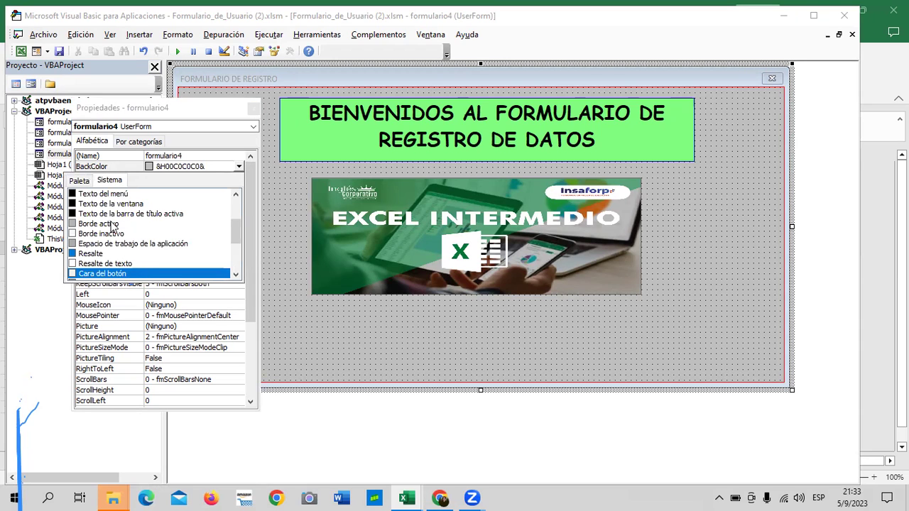
pyautogui.scroll(-3, 224, 232)
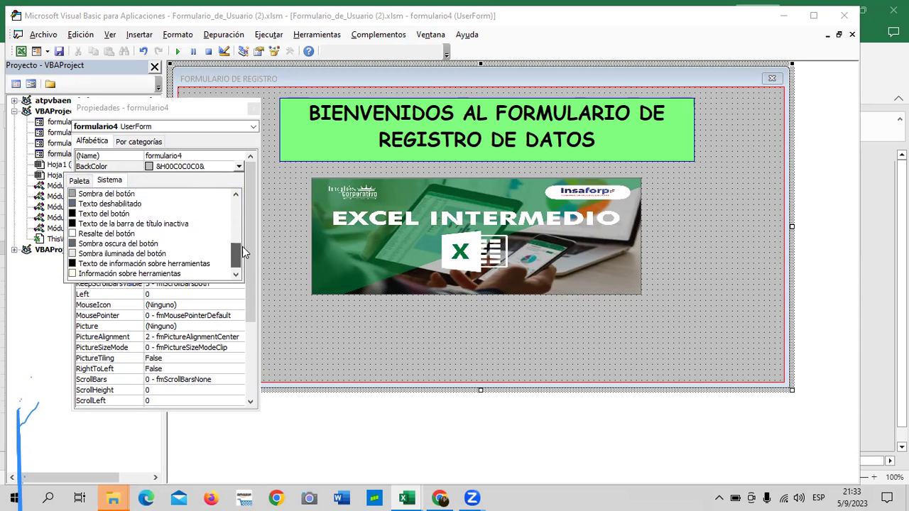
pyautogui.moveTo(243, 248); pyautogui.dragTo(249, 205)
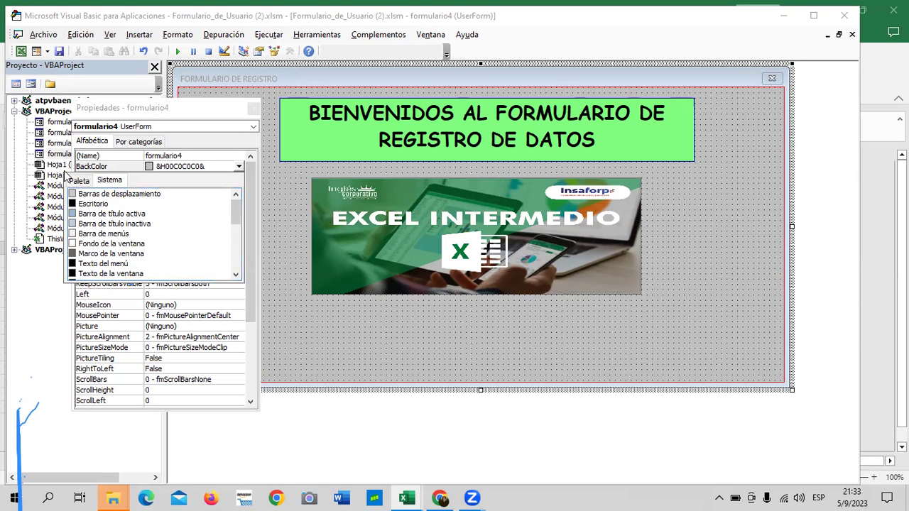
# Try light and darker palette greys, then keep the original &H00C0C0C0& grey background
pyautogui.click(83, 183)
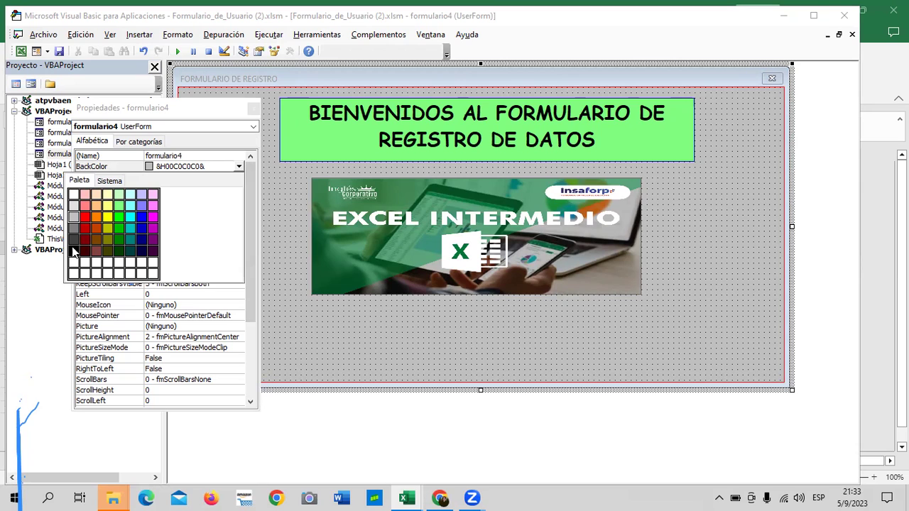
pyautogui.click(73, 207)
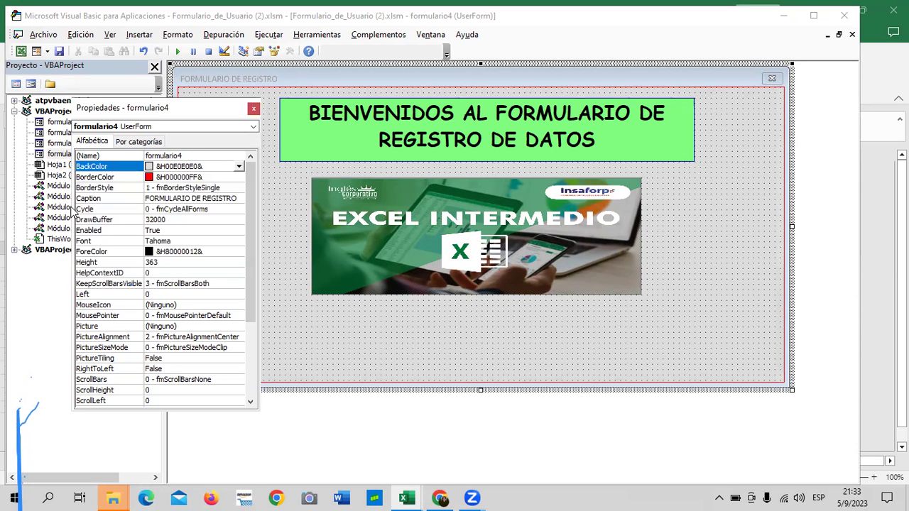
pyautogui.click(238, 167)
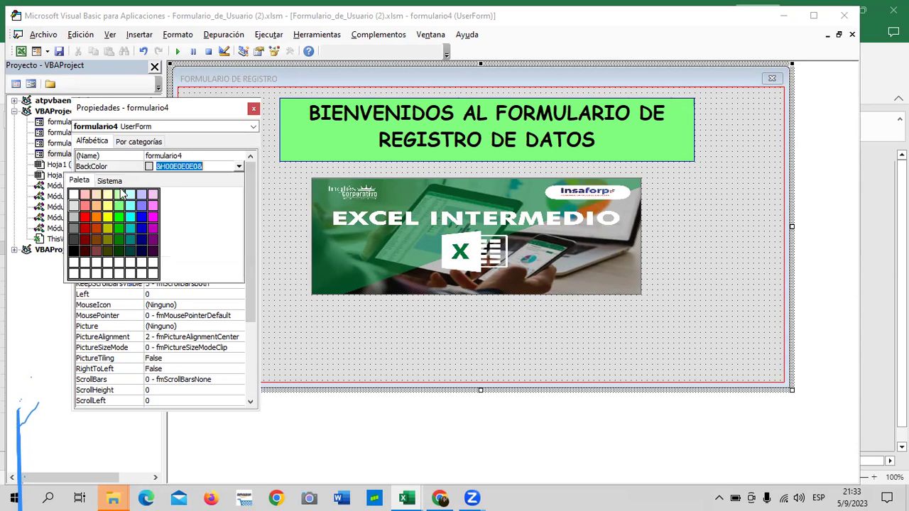
pyautogui.click(73, 217)
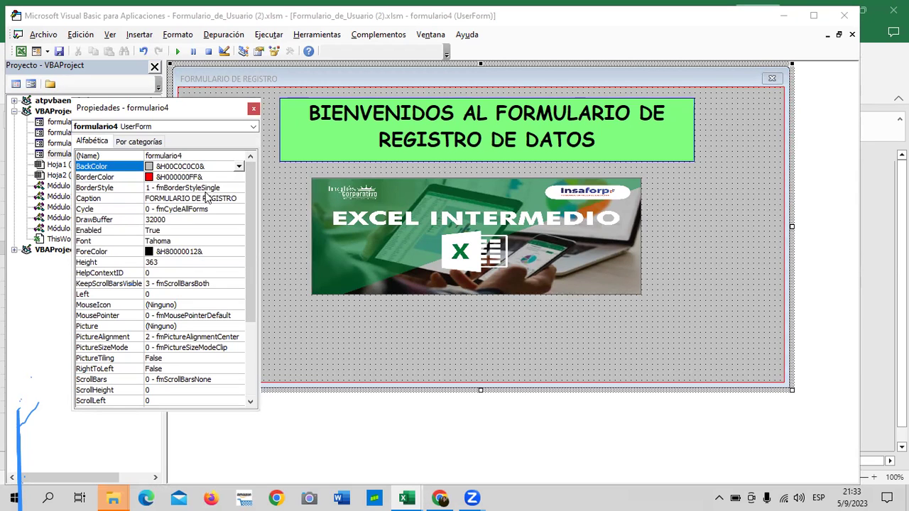
pyautogui.click(239, 166)
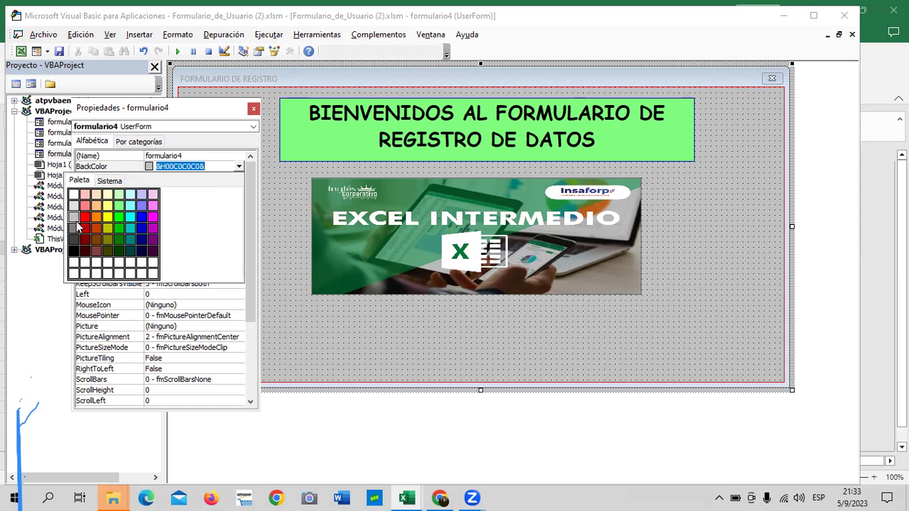
pyautogui.click(76, 228)
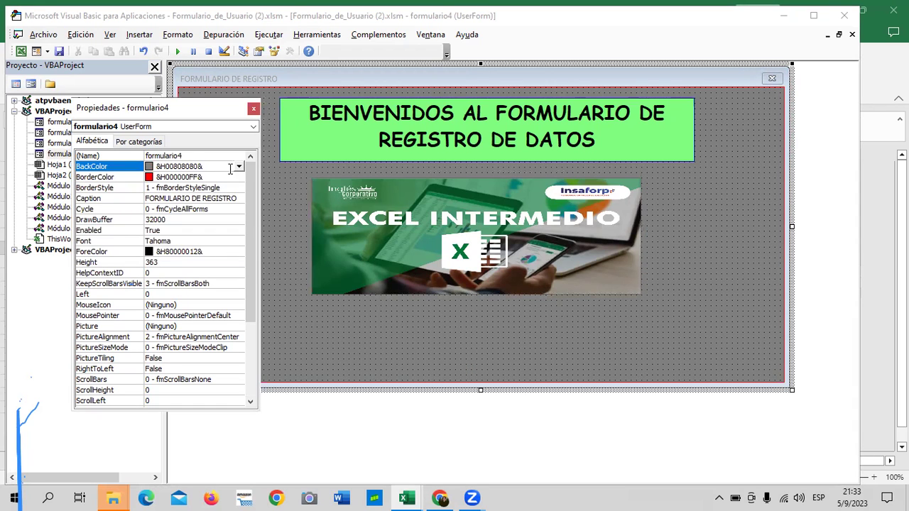
pyautogui.click(239, 167)
pyautogui.click(75, 220)
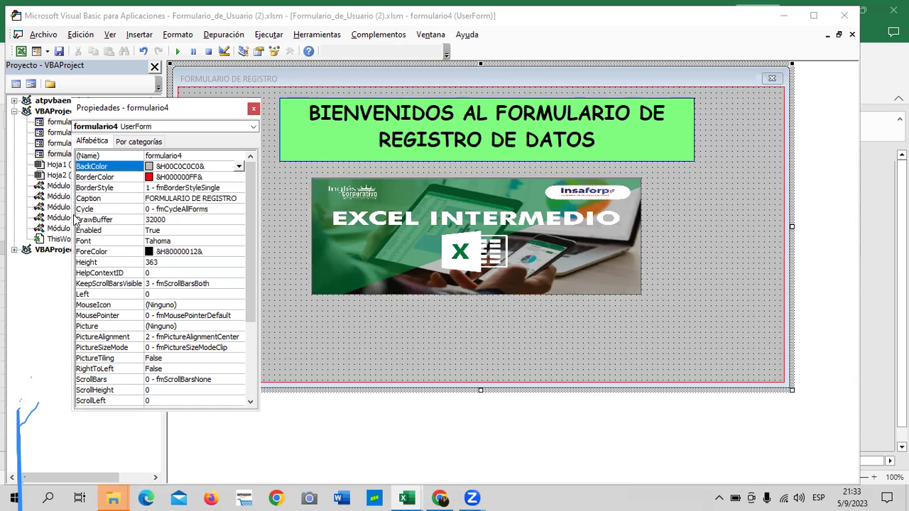
pyautogui.click(325, 338)
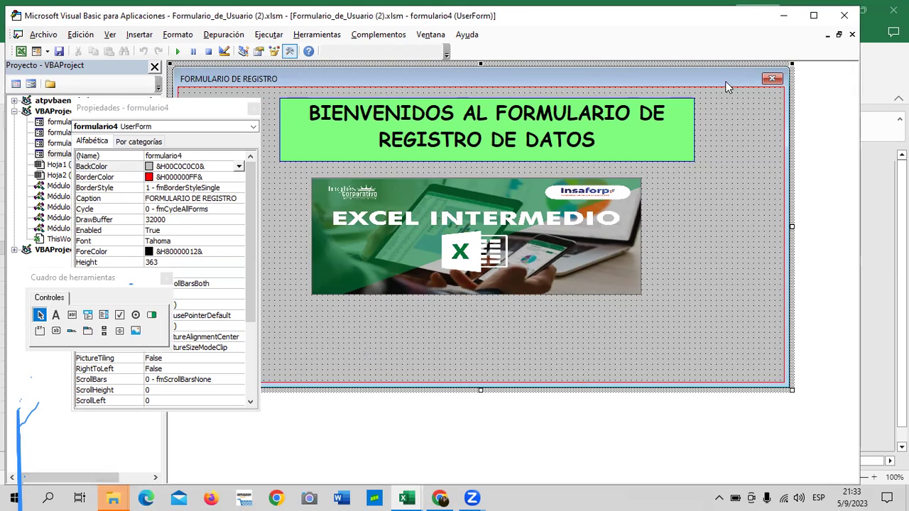
# Close Properties and draw a CommandButton at the form's lower right
pyautogui.click(256, 111)
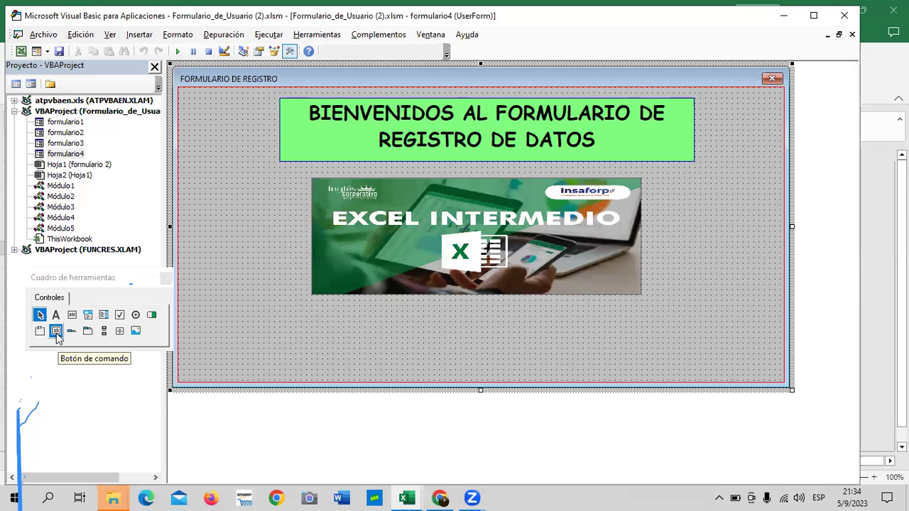
pyautogui.click(57, 332)
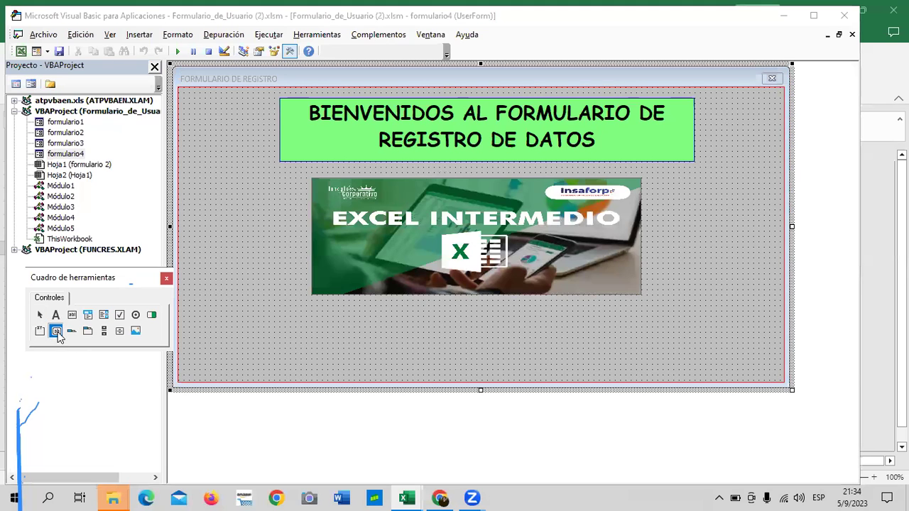
pyautogui.moveTo(559, 317)
pyautogui.mouseDown()
pyautogui.moveTo(617, 348)
pyautogui.moveTo(722, 360)
pyautogui.mouseUp()
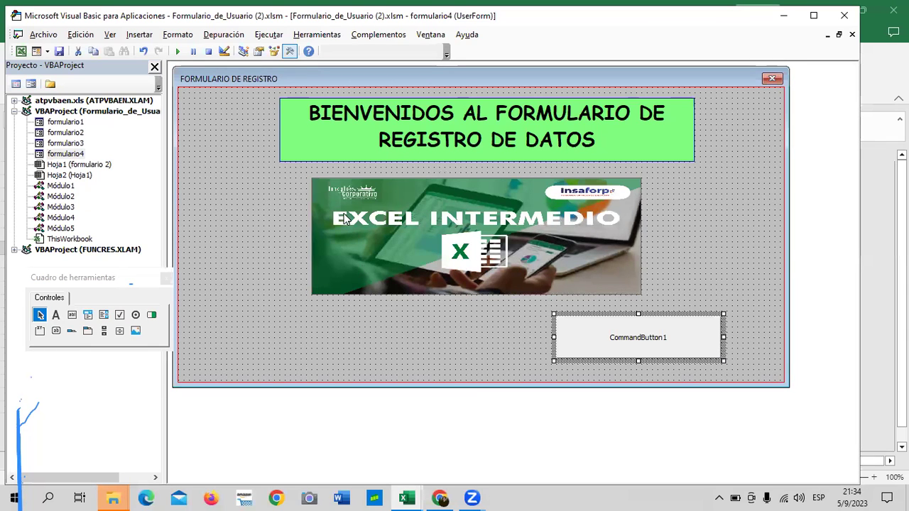
# Copy CommandButton1, paste it, and line the copy up at the lower left
pyautogui.rightClick(681, 314)
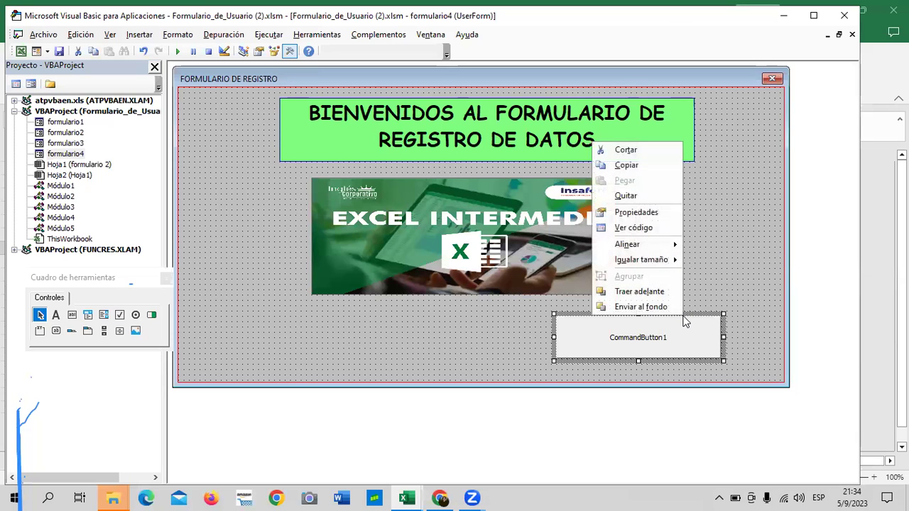
pyautogui.click(647, 165)
pyautogui.rightClick(290, 332)
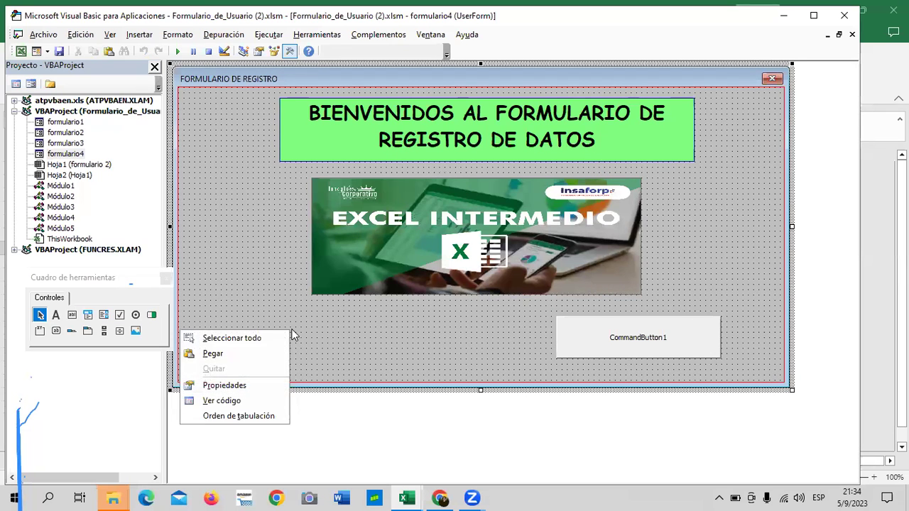
pyautogui.click(253, 348)
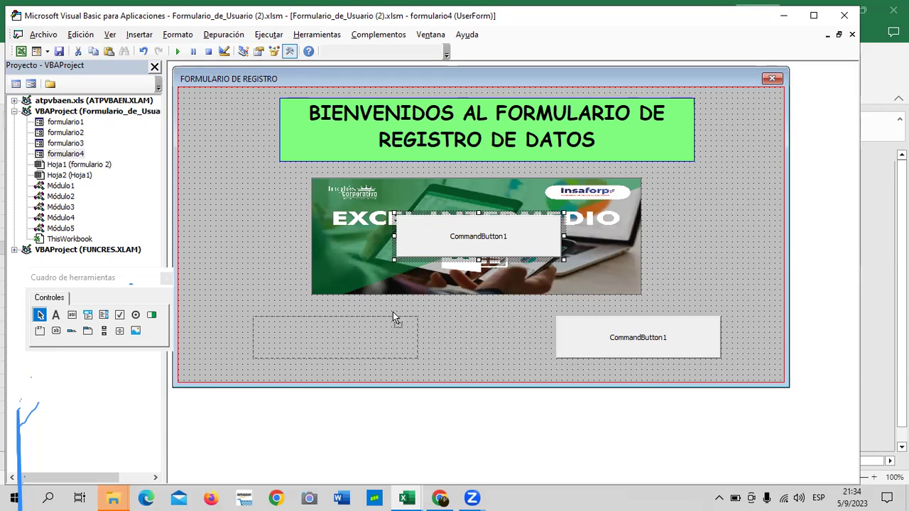
pyautogui.moveTo(393, 312); pyautogui.dragTo(376, 312)
pyautogui.moveTo(364, 311); pyautogui.dragTo(364, 311)
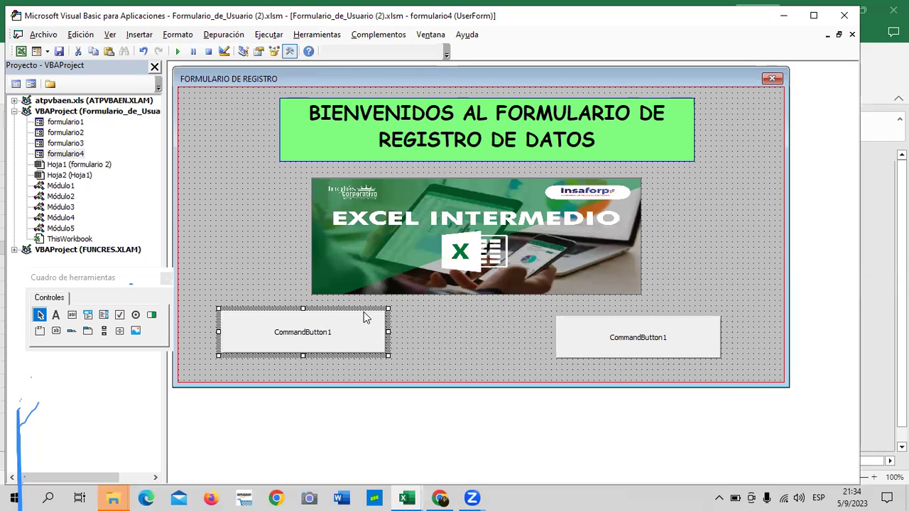
pyautogui.click(486, 340)
pyautogui.click(365, 327)
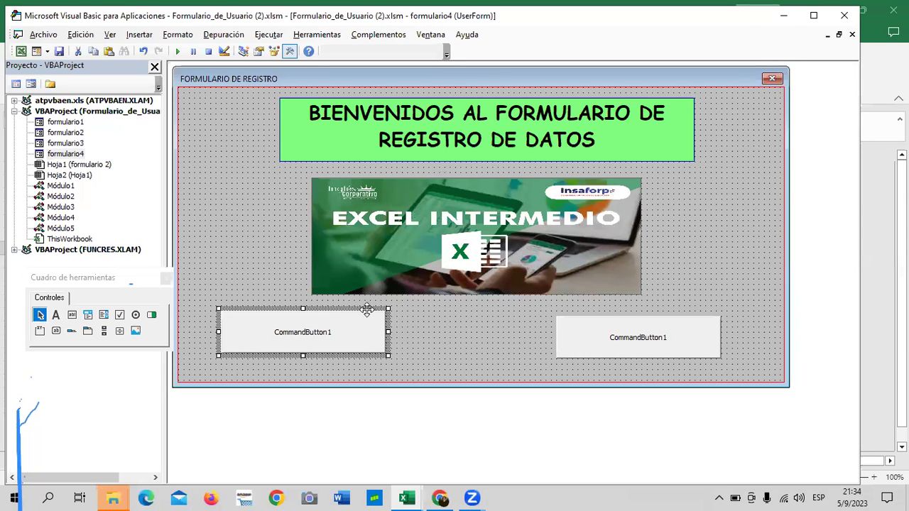
pyautogui.moveTo(365, 308); pyautogui.dragTo(367, 319)
# Look at the right CommandButton1's click code, then return to the design and select its caption
pyautogui.click(460, 382)
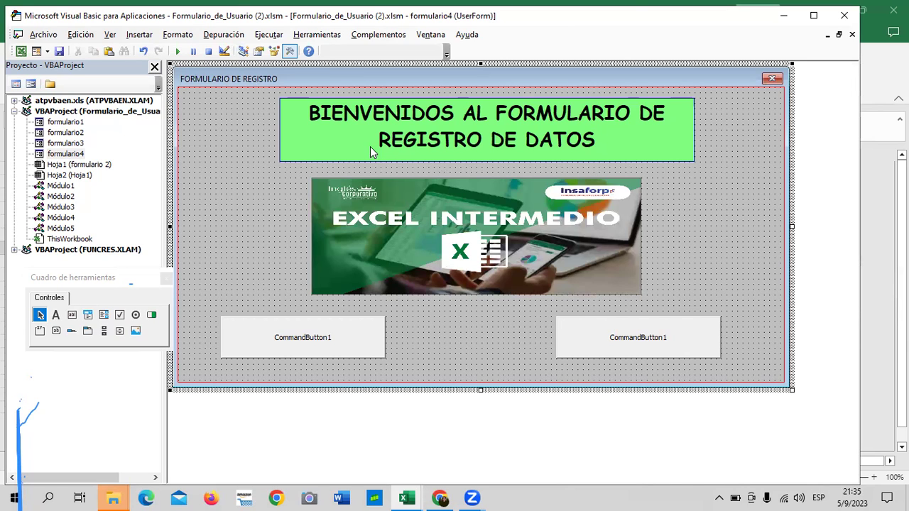
pyautogui.click(680, 343)
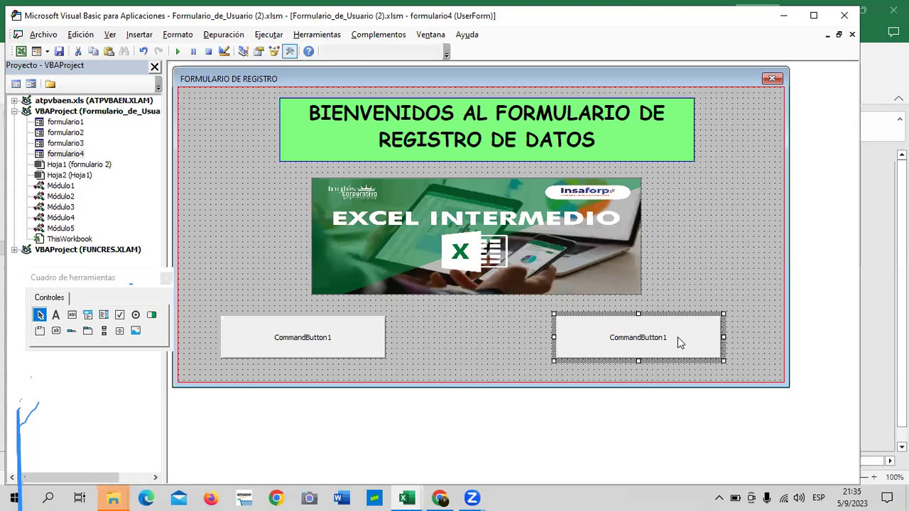
pyautogui.doubleClick(677, 337)
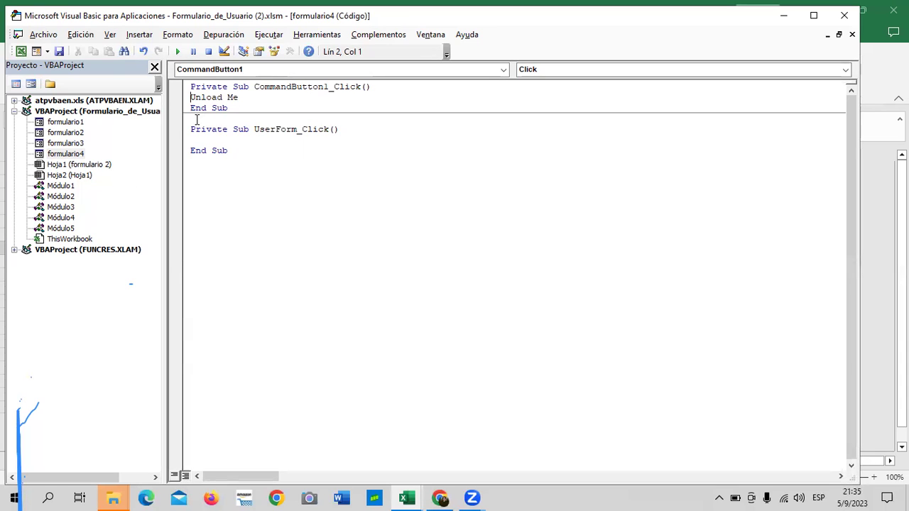
pyautogui.doubleClick(66, 154)
pyautogui.click(623, 348)
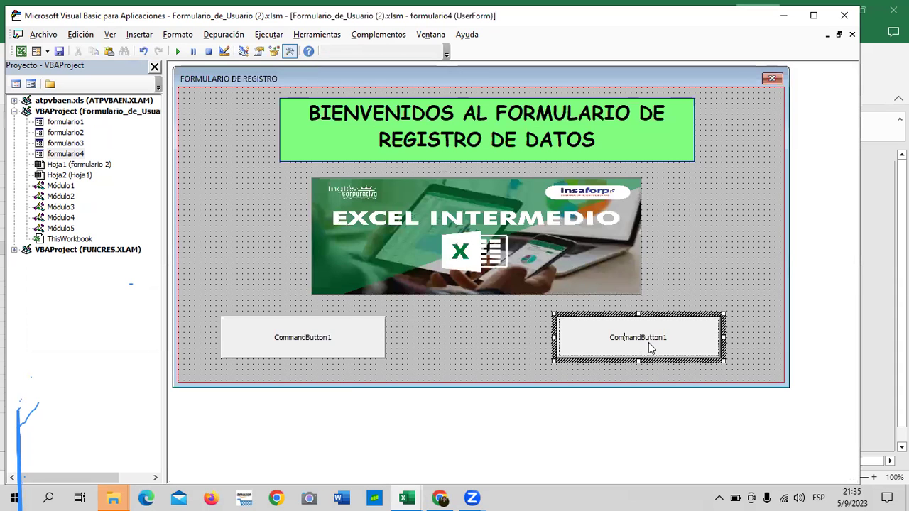
# Replace the right button's caption with CANCELAR, fixing typos, and open its properties
pyautogui.rightClick(666, 338)
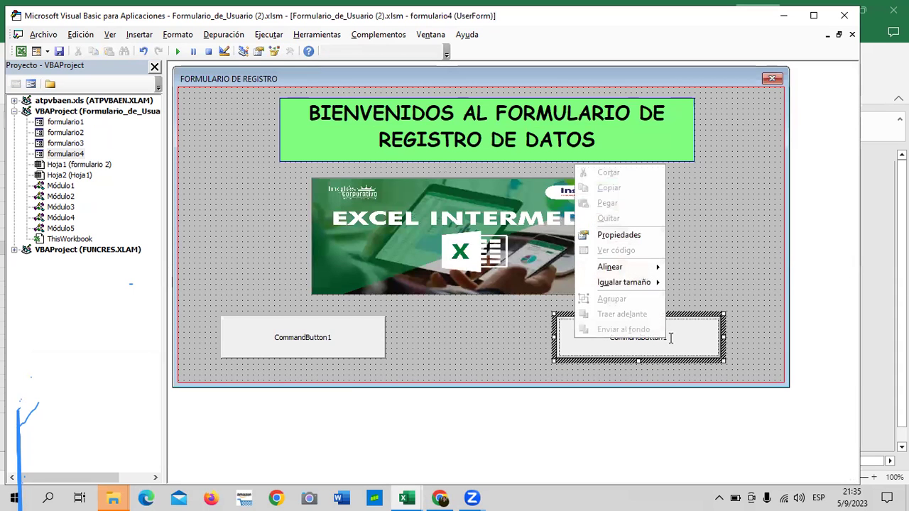
pyautogui.click(679, 339)
pyautogui.press('BackSpace')
pyautogui.press('BackSpace')
pyautogui.press('BackSpace')
pyautogui.press('BackSpace')
pyautogui.press('BackSpace')
pyautogui.press('BackSpace')
pyautogui.press('BackSpace')
pyautogui.press('BackSpace')
pyautogui.press('BackSpace')
pyautogui.press('BackSpace')
pyautogui.press('BackSpace')
pyautogui.press('BackSpace')
pyautogui.press('BackSpace')
pyautogui.press('BackSpace')
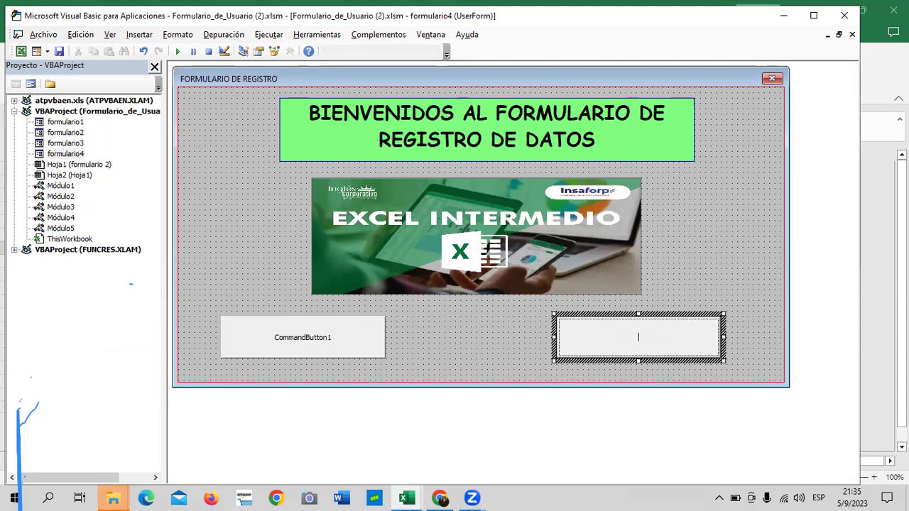
pyautogui.press('capslock')
pyautogui.press('capslock')
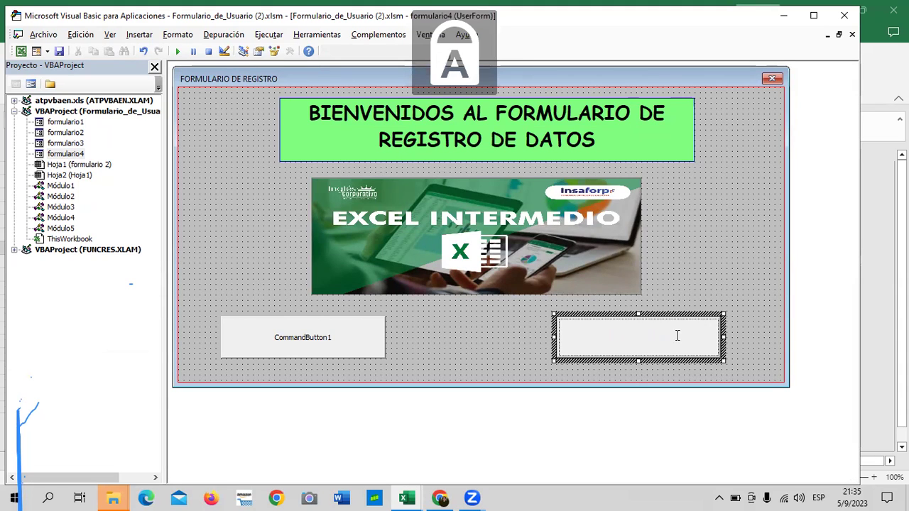
pyautogui.write('CAANCELAR')
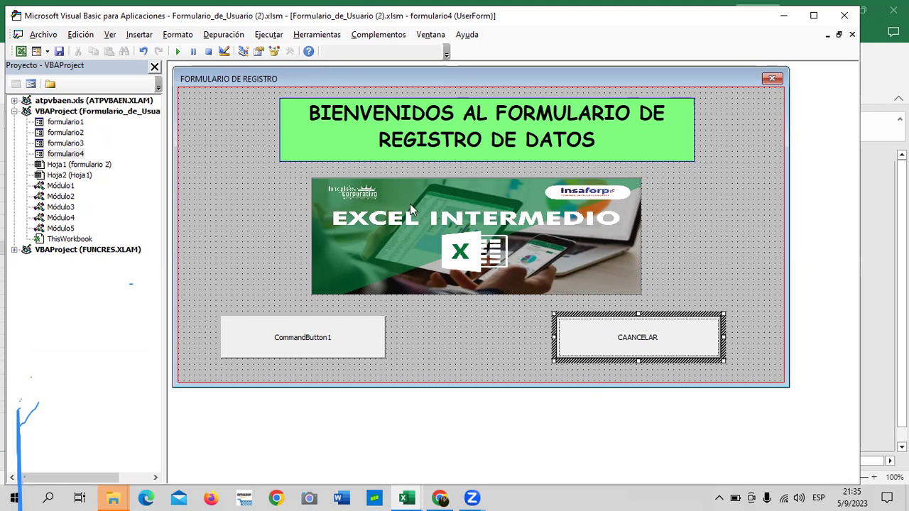
pyautogui.press('BackSpace')
pyautogui.press('BackSpace')
pyautogui.press('BackSpace')
pyautogui.press('BackSpace')
pyautogui.press('BackSpace')
pyautogui.press('BackSpace')
pyautogui.press('BackSpace')
pyautogui.write('NCELAR')
pyautogui.rightClick(698, 329)
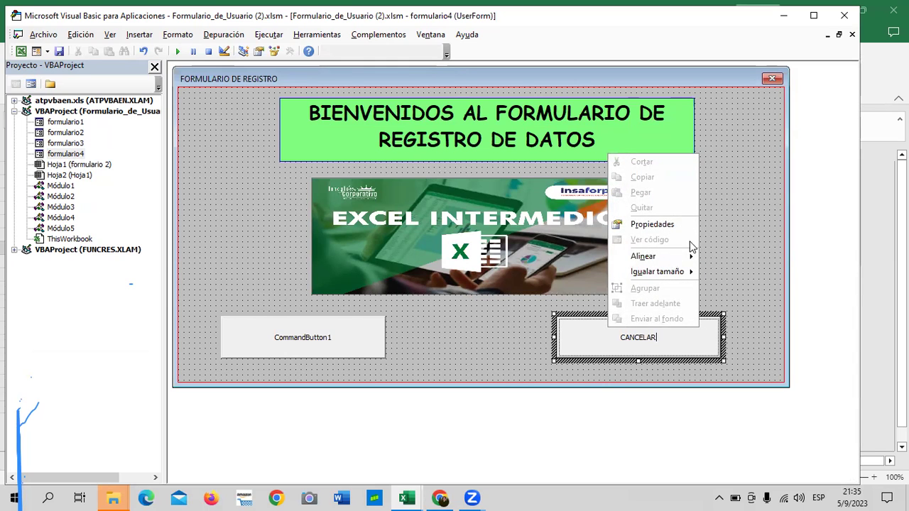
pyautogui.click(676, 229)
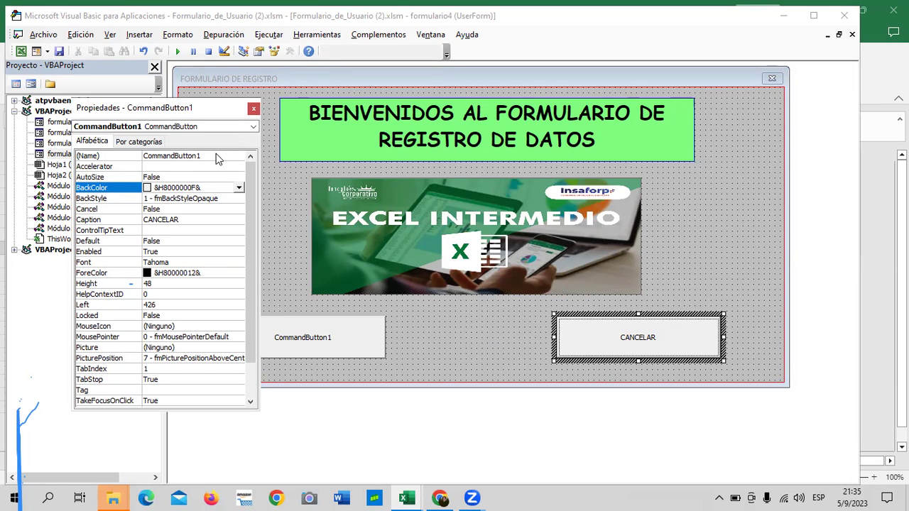
# Set the CANCELAR button's font to bold, size 12
pyautogui.click(162, 220)
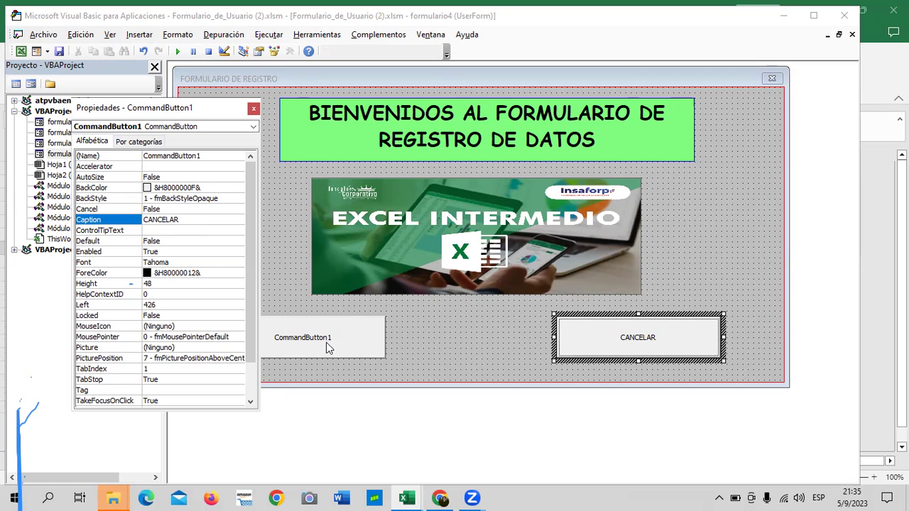
pyautogui.click(203, 220)
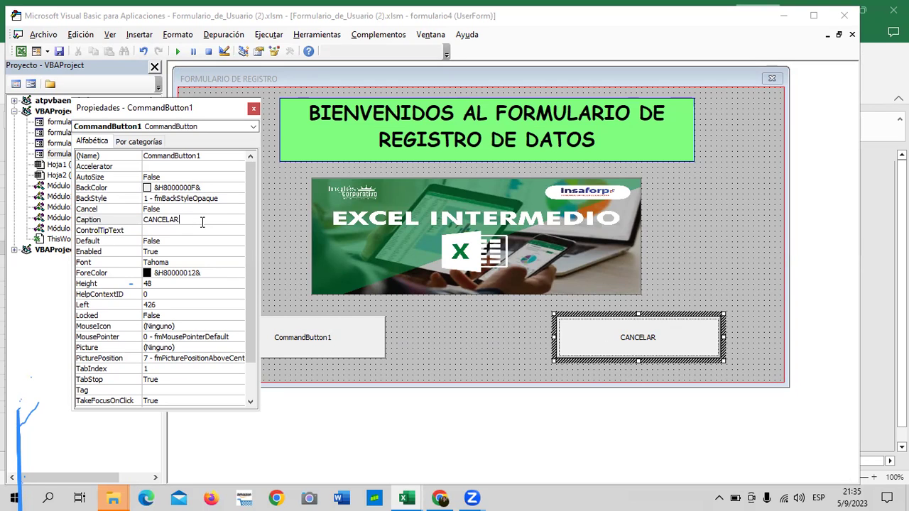
pyautogui.click(211, 263)
pyautogui.click(240, 264)
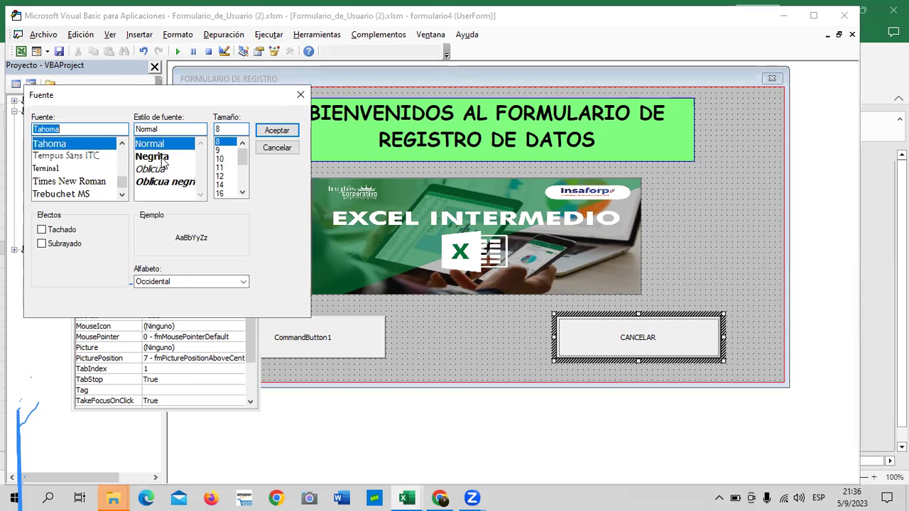
pyautogui.click(160, 157)
pyautogui.click(223, 176)
pyautogui.click(274, 131)
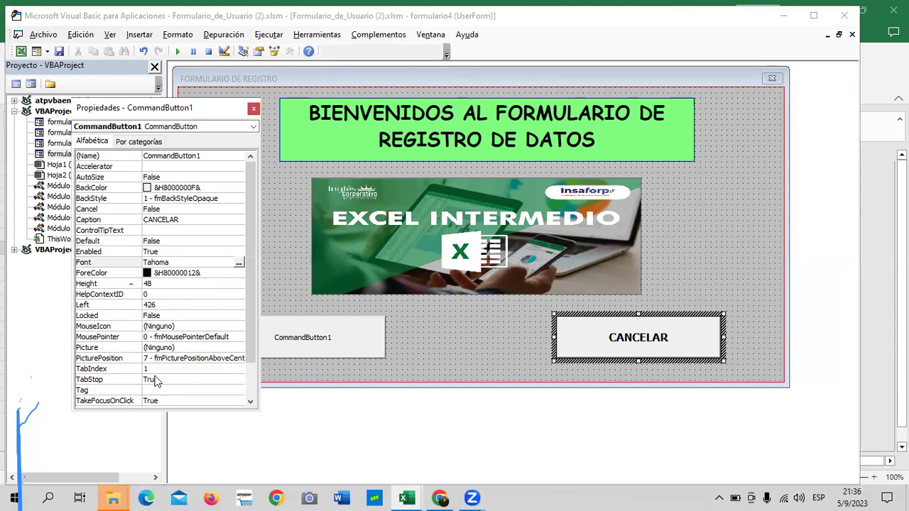
# Leave the button's PicturePosition at above center
pyautogui.click(210, 358)
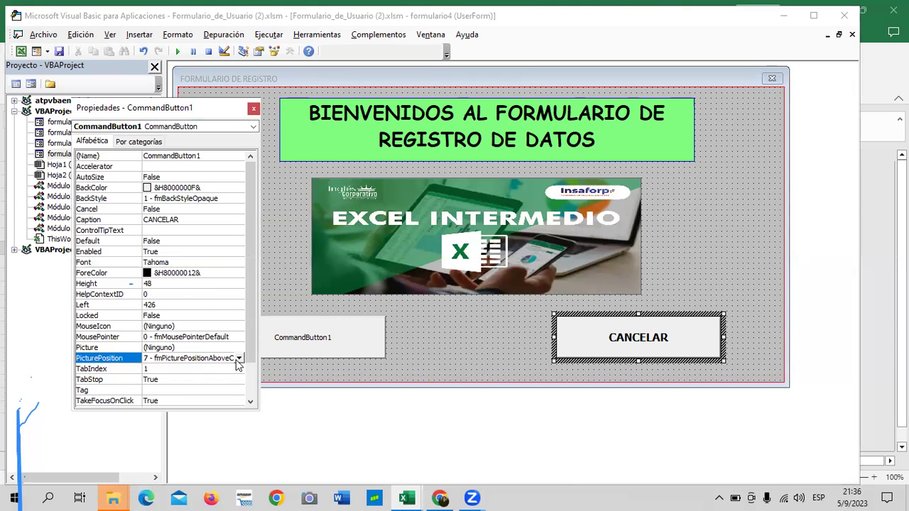
pyautogui.click(239, 359)
pyautogui.click(239, 358)
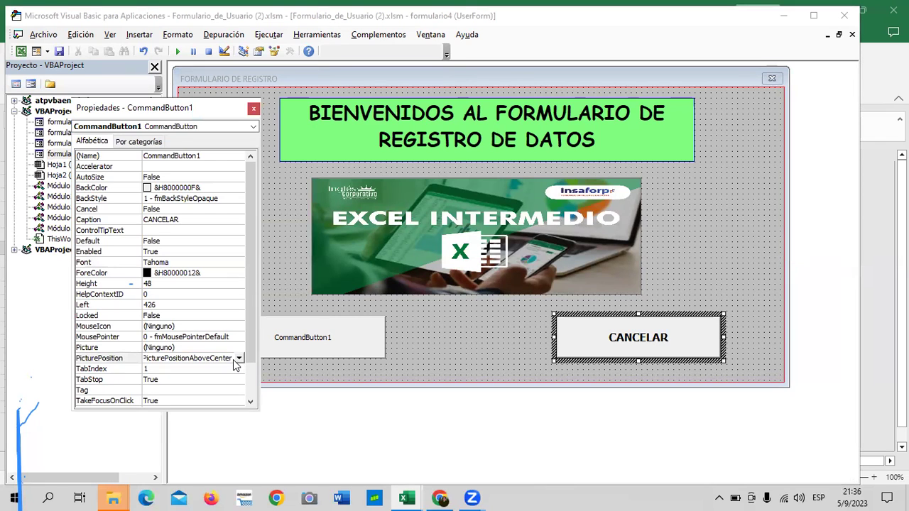
# Set the CANCELAR button's BackColor to palette light green (&H0080FF80&)
pyautogui.scroll(-3, 238, 369)
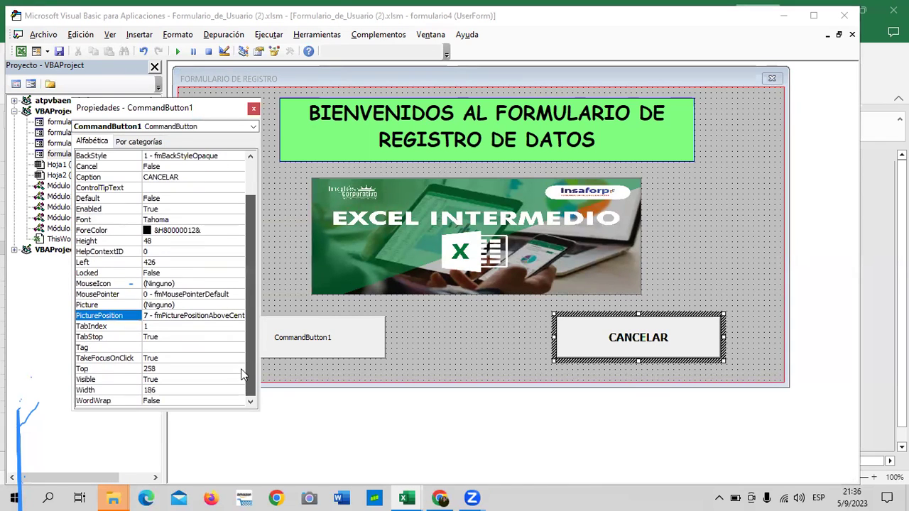
pyautogui.moveTo(242, 375); pyautogui.dragTo(250, 334)
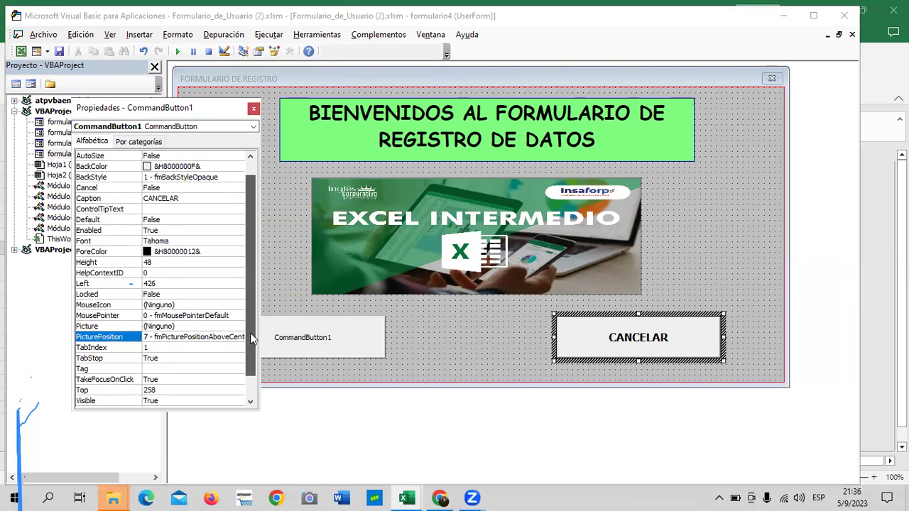
pyautogui.click(106, 167)
pyautogui.click(239, 167)
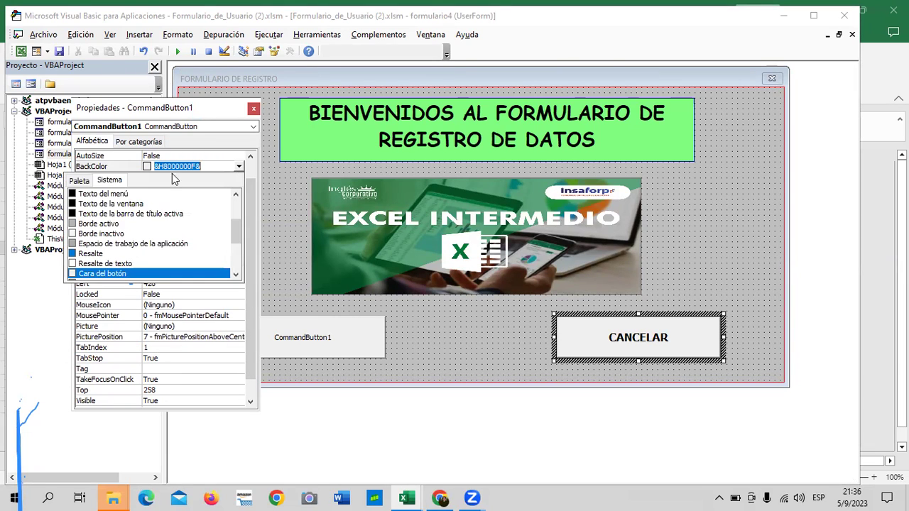
pyautogui.click(80, 181)
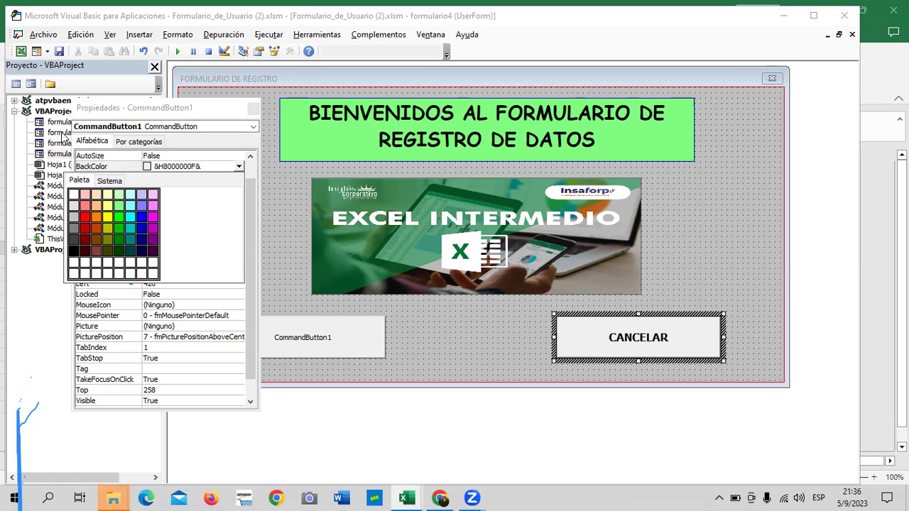
pyautogui.click(119, 206)
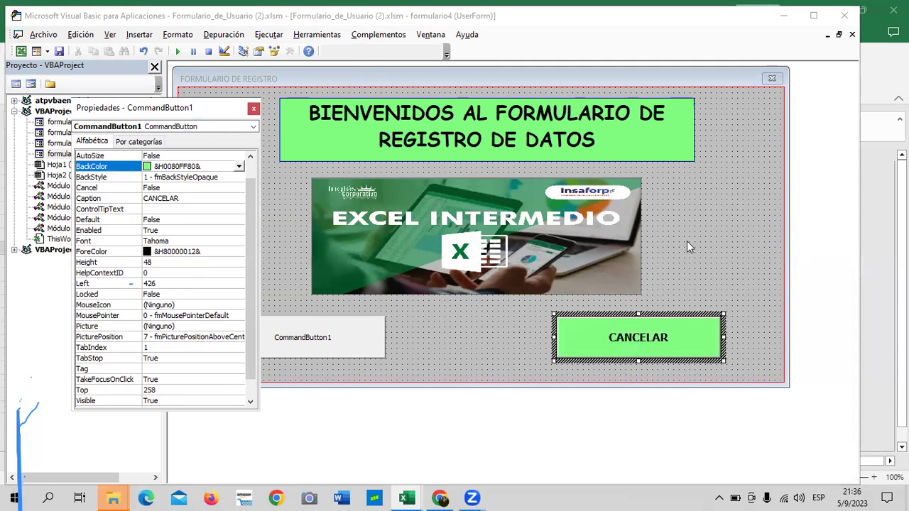
pyautogui.click(705, 239)
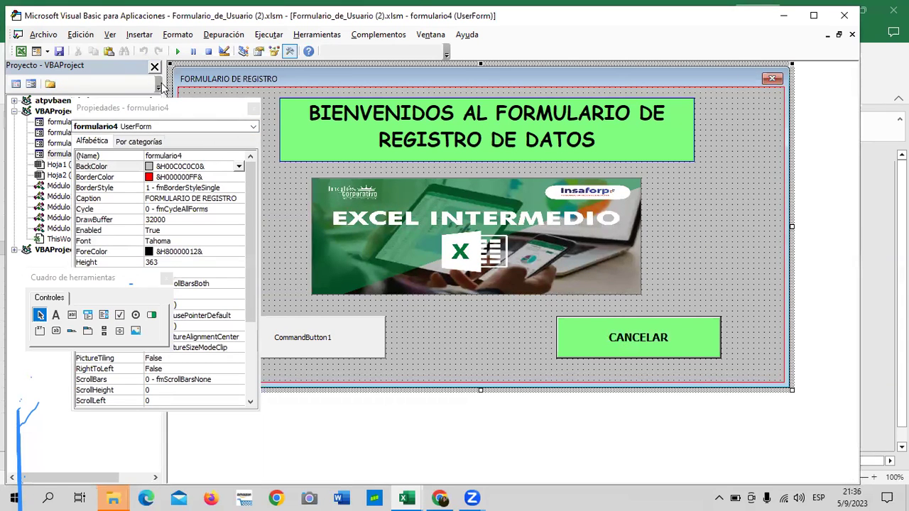
# Test-run the form from the FORMULARIO 4 sheet button, close it, and return to the VBA editor
pyautogui.click(254, 108)
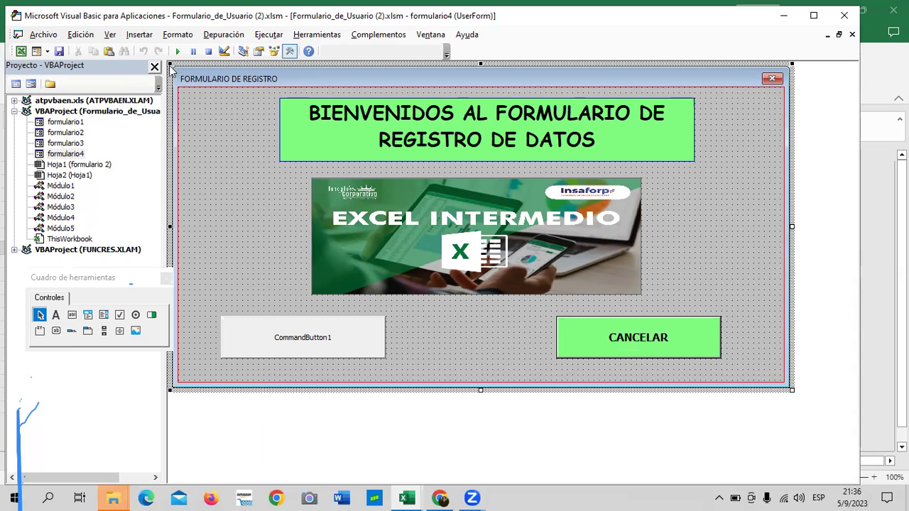
pyautogui.click(23, 53)
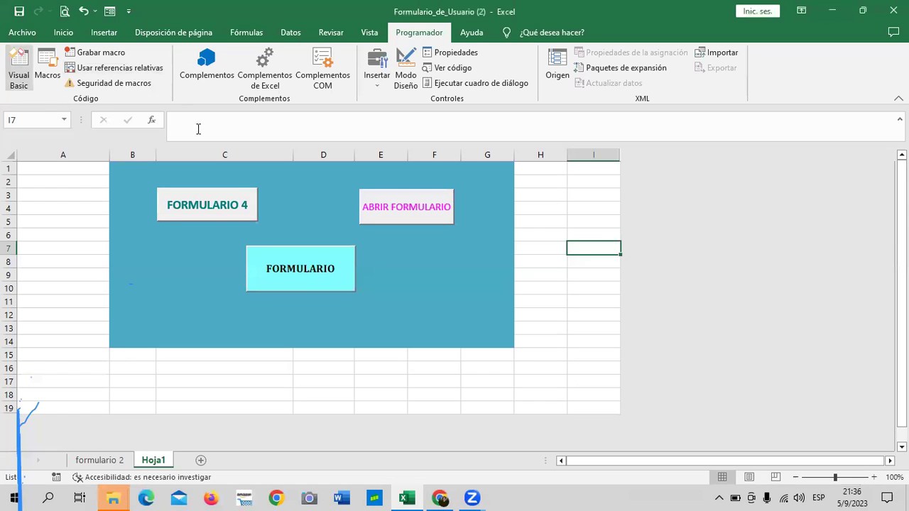
pyautogui.click(226, 207)
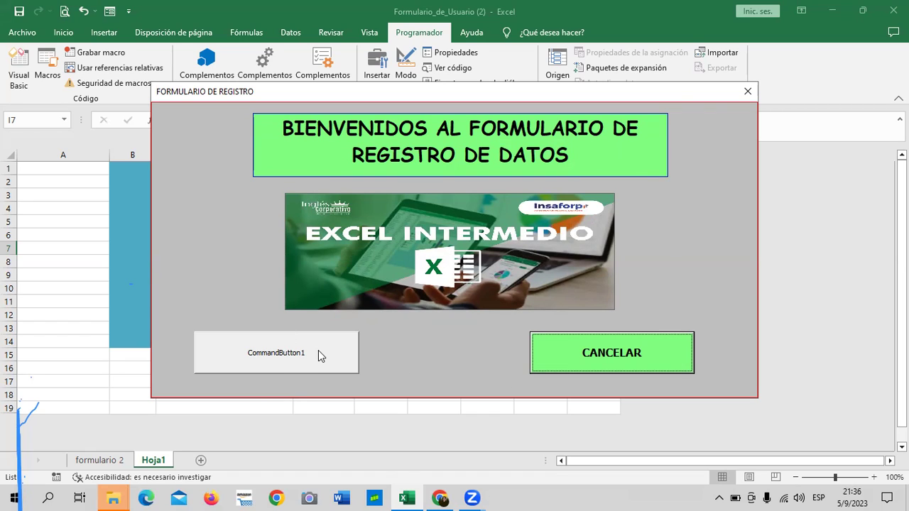
pyautogui.click(748, 90)
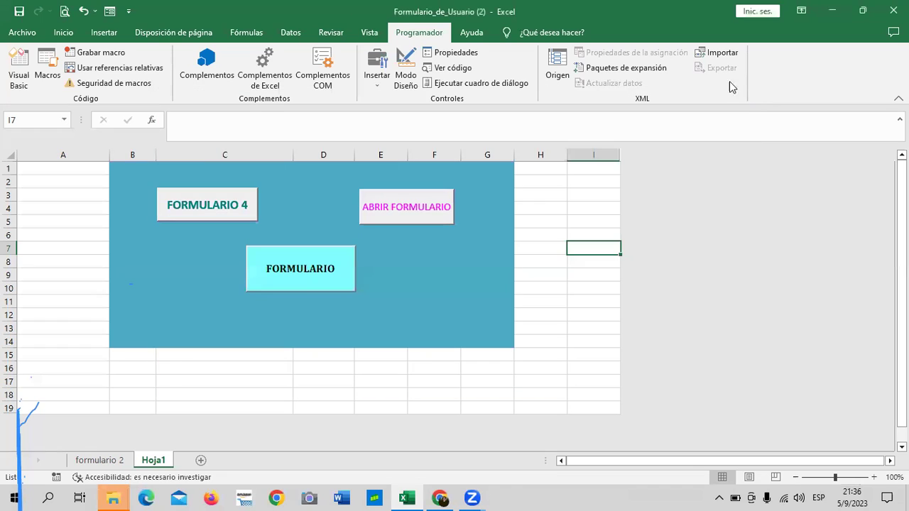
pyautogui.click(12, 56)
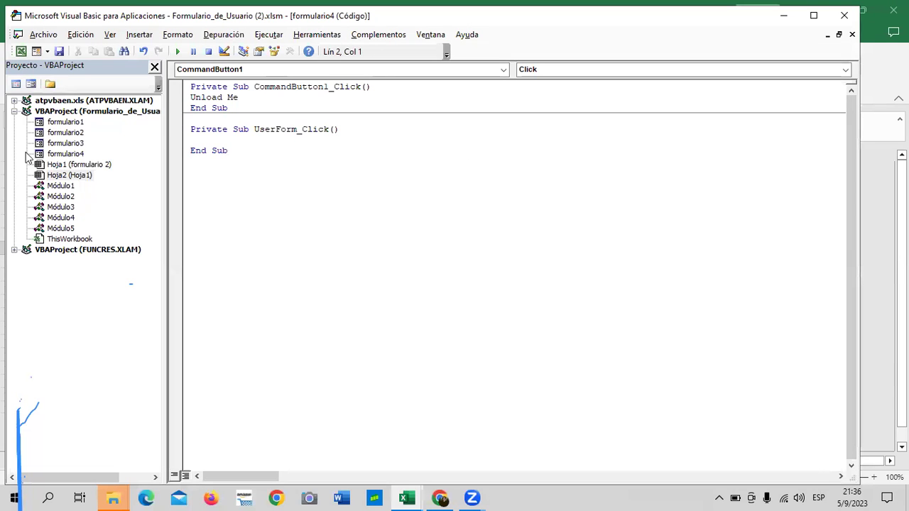
# Reopen formulario4's design and view the CANCELAR button's click code
pyautogui.click(65, 154)
pyautogui.doubleClick(65, 154)
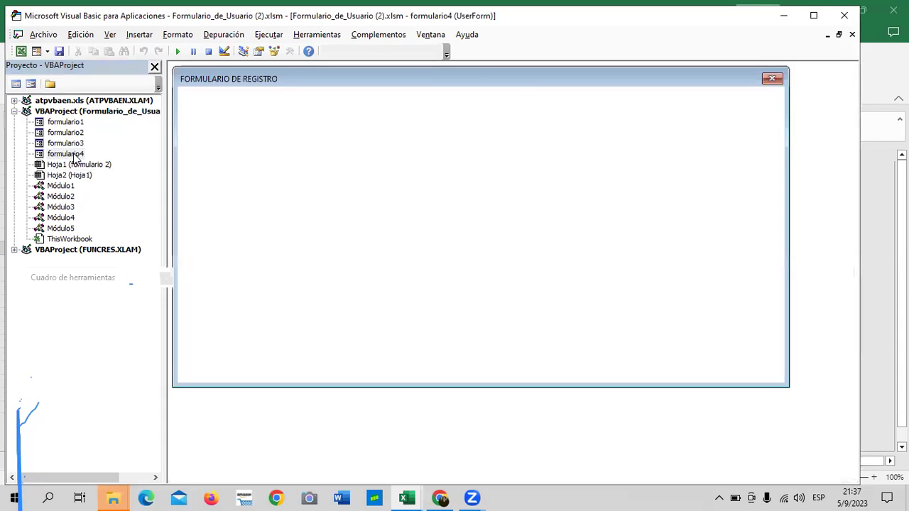
pyautogui.rightClick(576, 342)
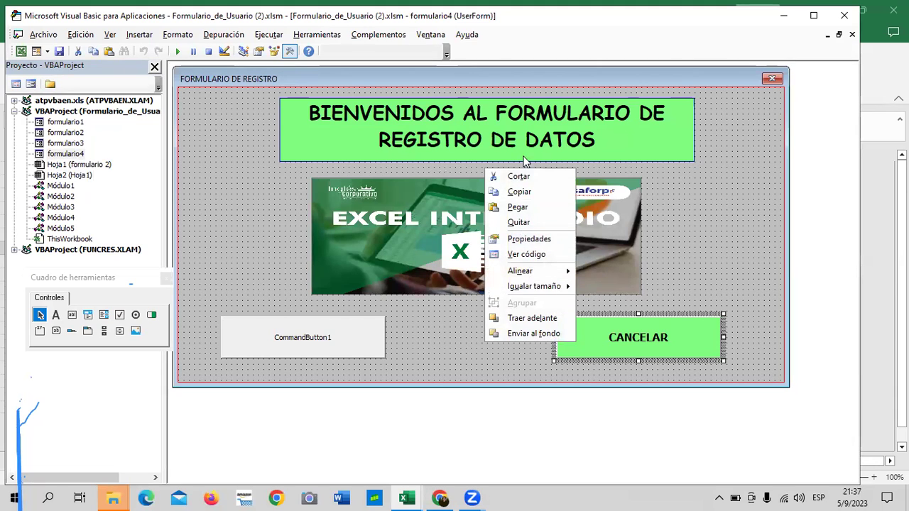
pyautogui.click(540, 262)
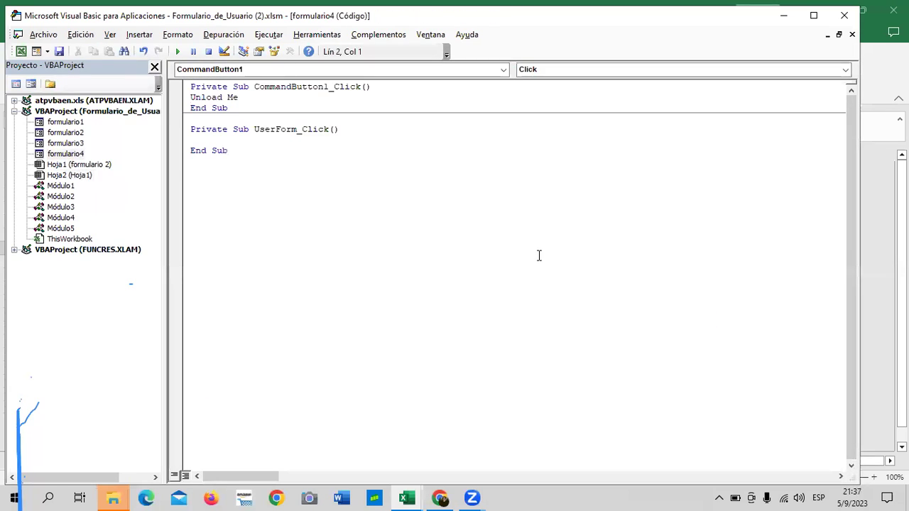
# Retype 'Unload Me' in CommandButton1_Click and reopen formulario4's design
pyautogui.moveTo(190, 97); pyautogui.dragTo(239, 97)
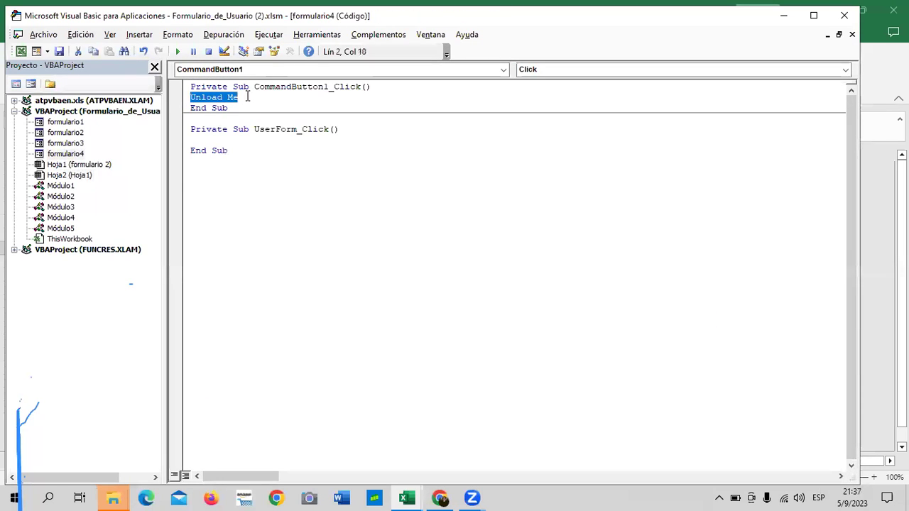
pyautogui.press('Delete')
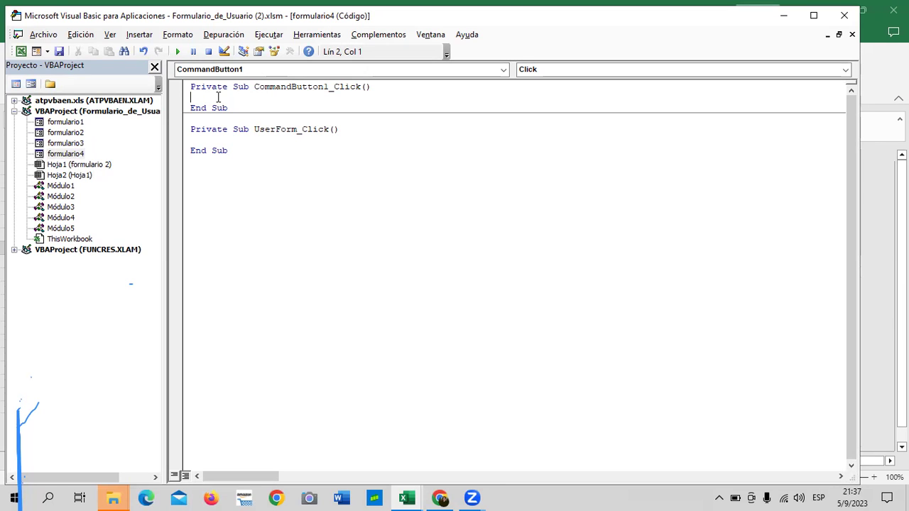
pyautogui.write('UNLOAD')
pyautogui.press('BackSpace')
pyautogui.press('BackSpace')
pyautogui.press('BackSpace')
pyautogui.press('BackSpace')
pyautogui.press('BackSpace')
pyautogui.write('nload ')
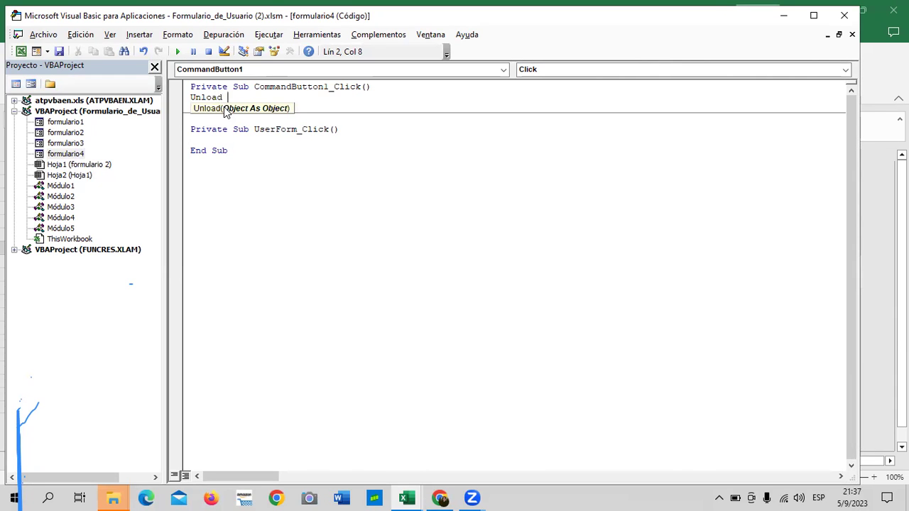
pyautogui.write('M')
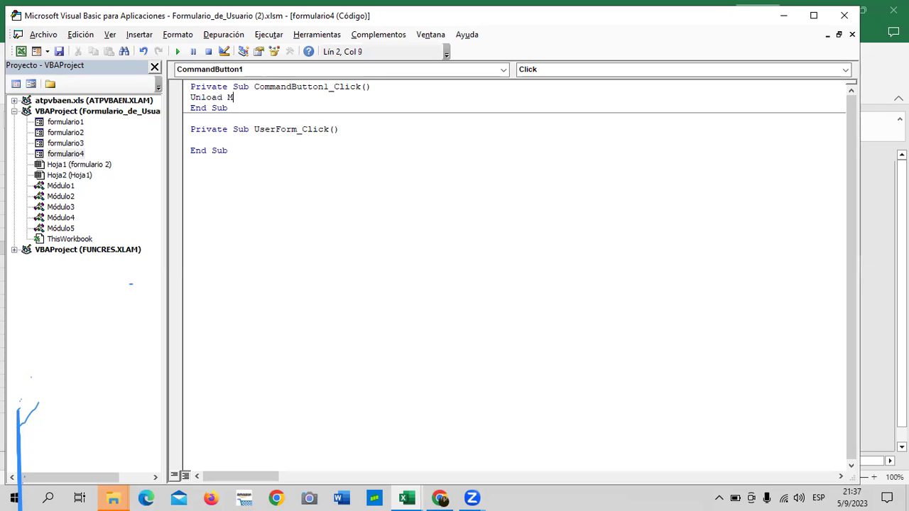
pyautogui.write('e')
pyautogui.click(74, 153)
pyautogui.doubleClick(75, 154)
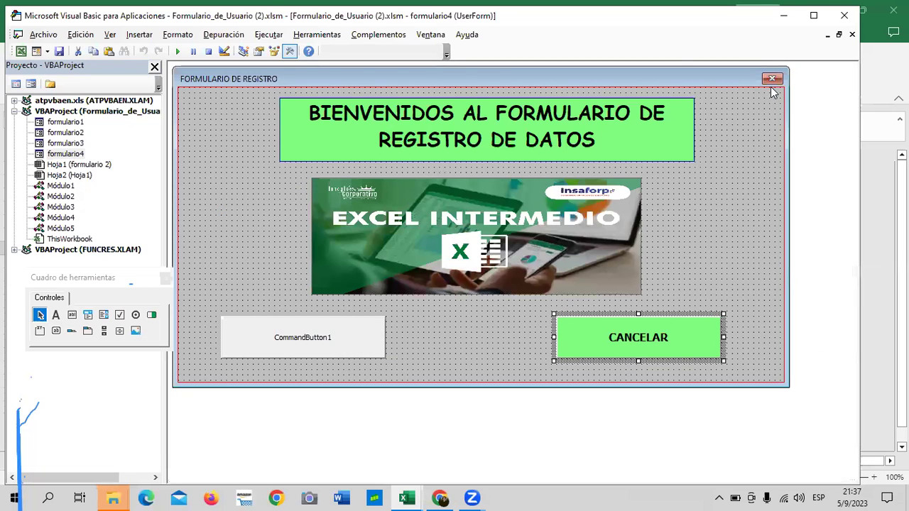
# Run the form from FORMULARIO 4 several times, confirming CANCELAR and the X close it, then reopen VBA
pyautogui.click(887, 194)
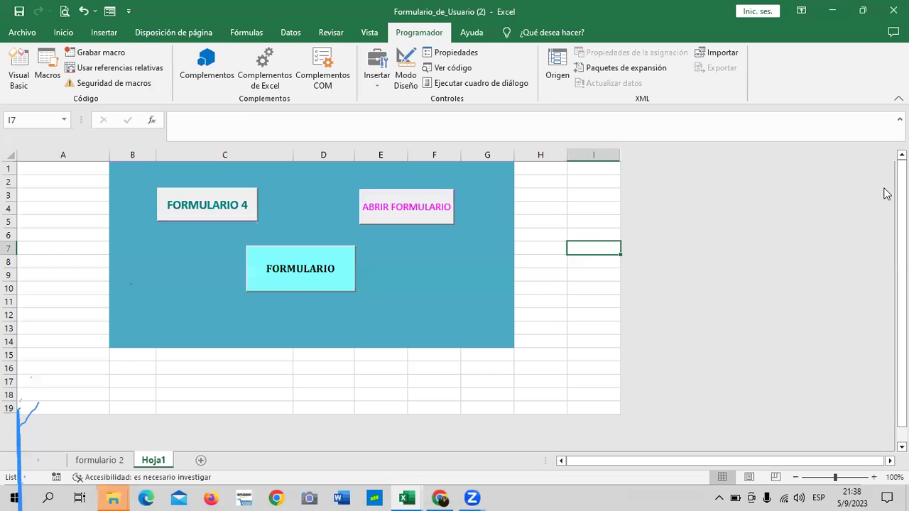
pyautogui.click(294, 276)
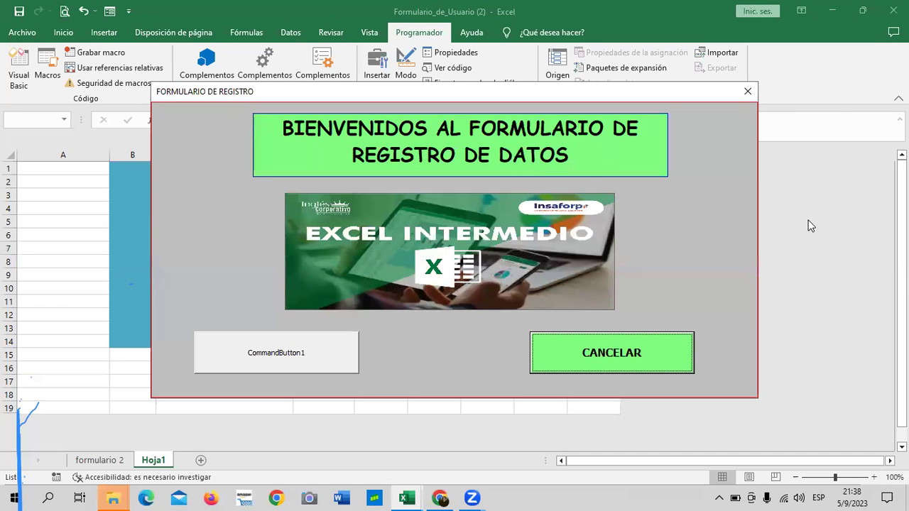
pyautogui.click(639, 352)
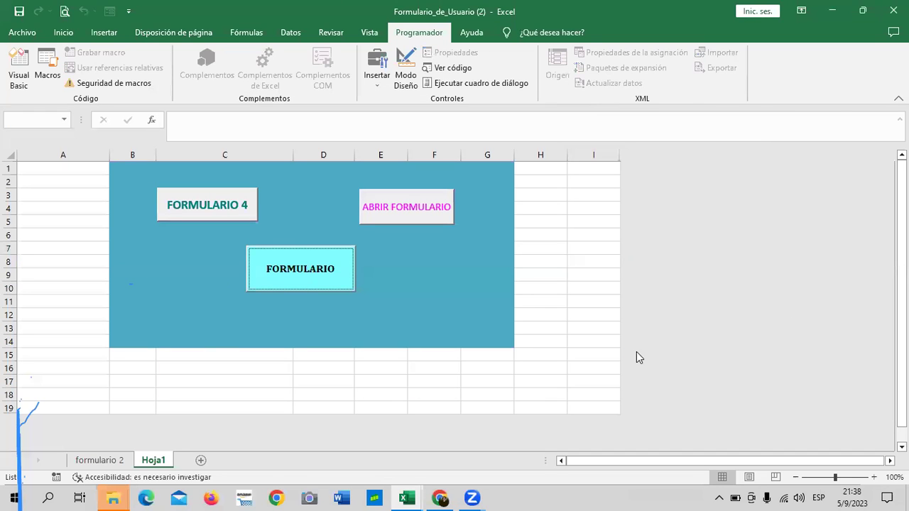
pyautogui.click(382, 206)
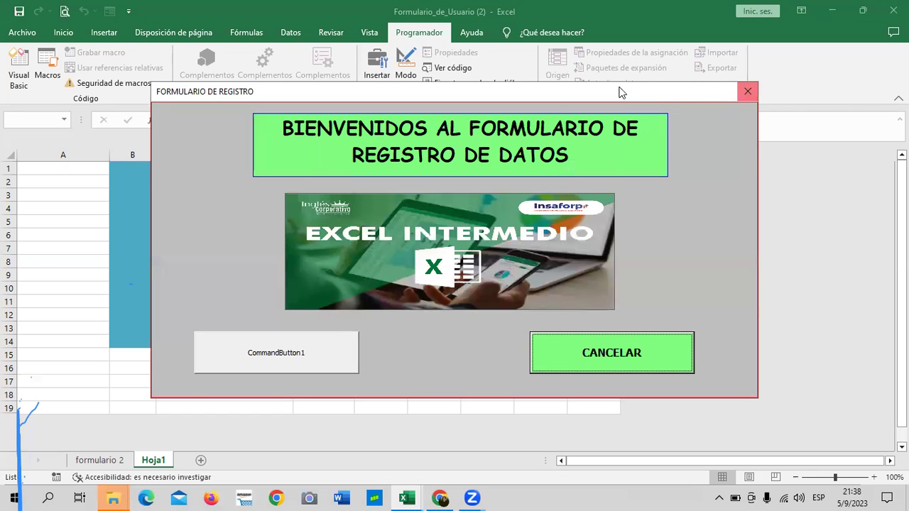
pyautogui.click(654, 353)
pyautogui.click(203, 204)
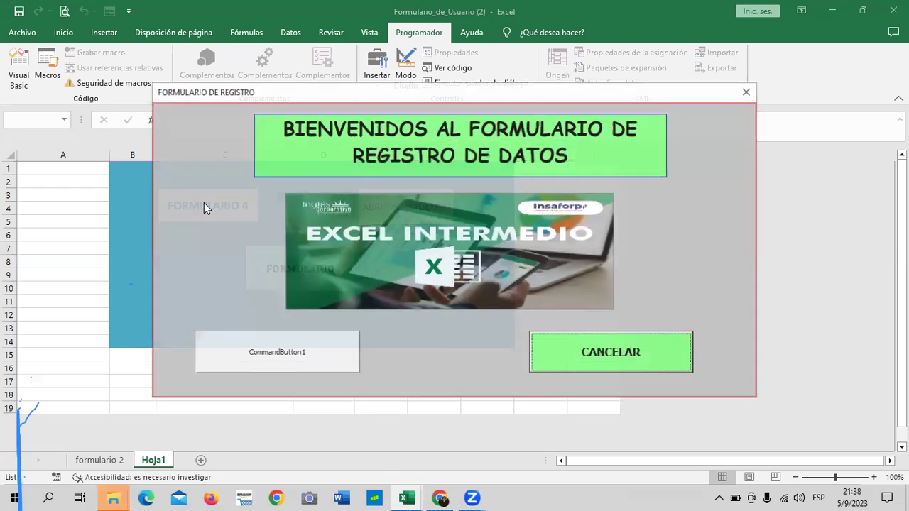
pyautogui.click(563, 345)
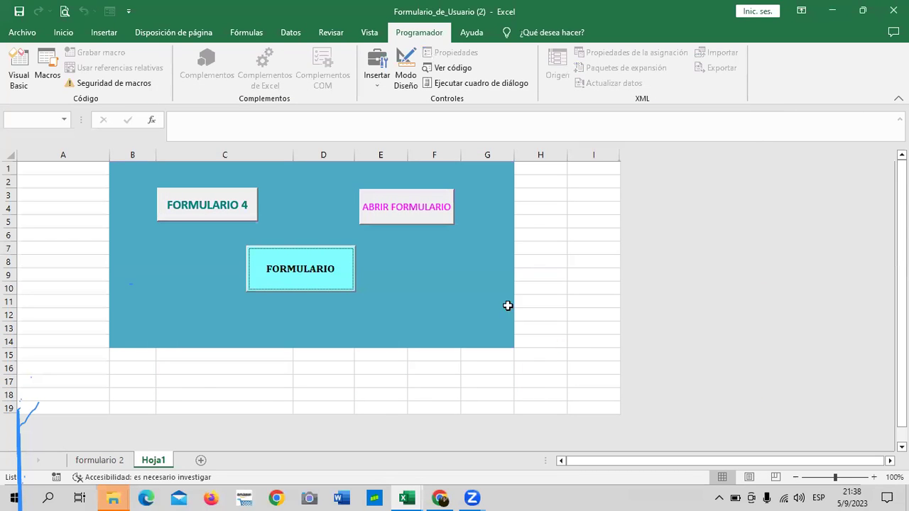
pyautogui.click(19, 71)
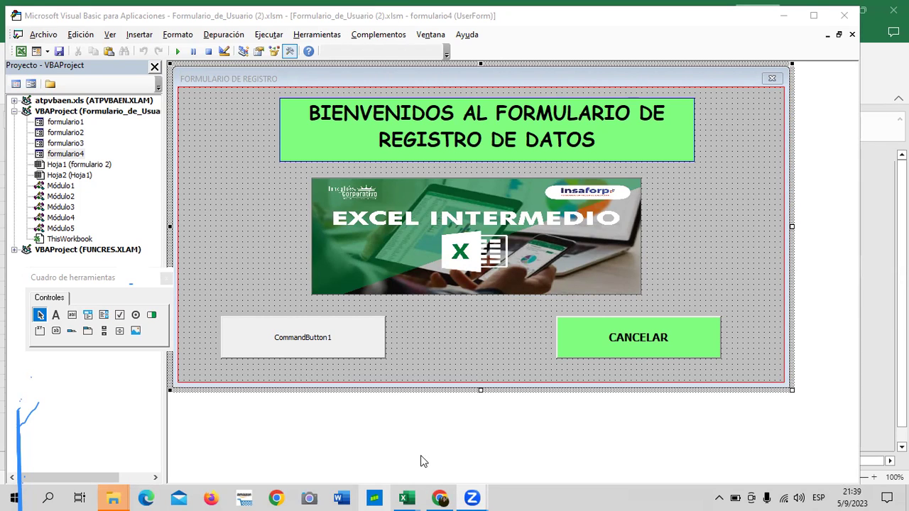
# Show the CANCELAR button's CommandButton1_Click code with Unload Me, then run the form with F5
pyautogui.rightClick(598, 326)
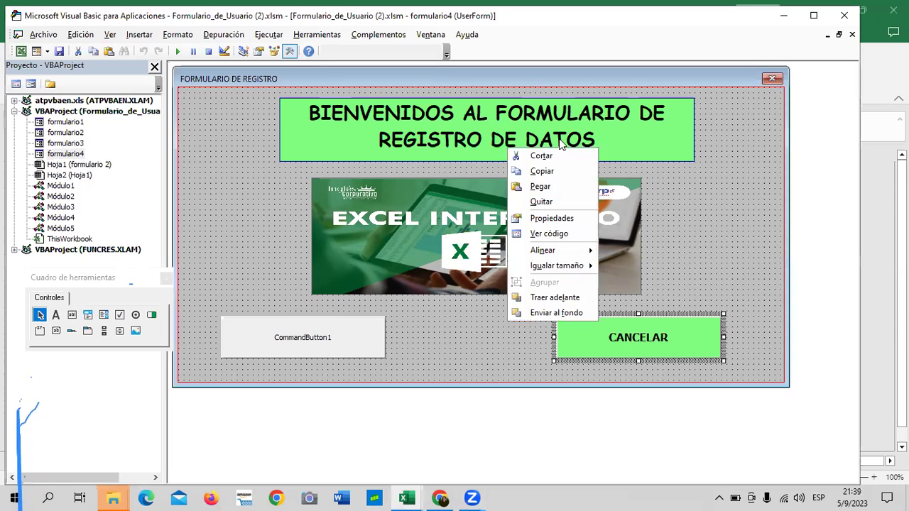
pyautogui.click(570, 219)
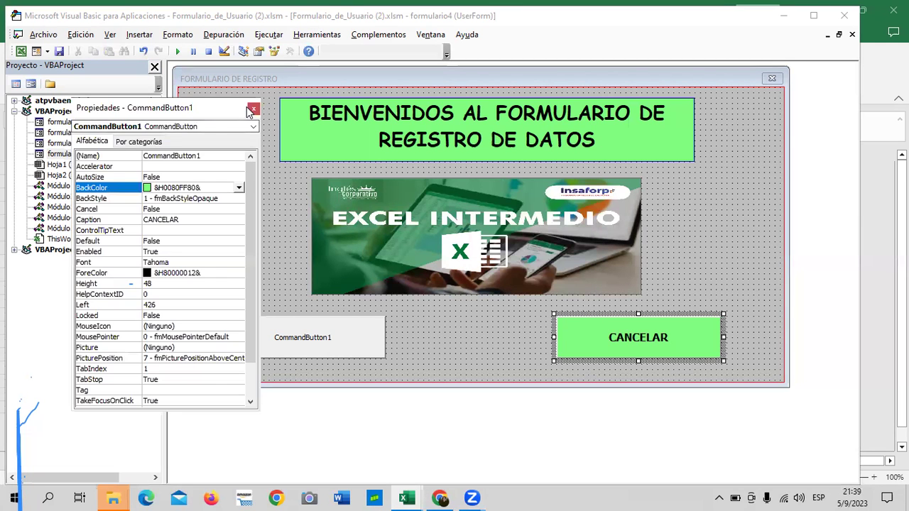
pyautogui.click(252, 106)
pyautogui.rightClick(695, 344)
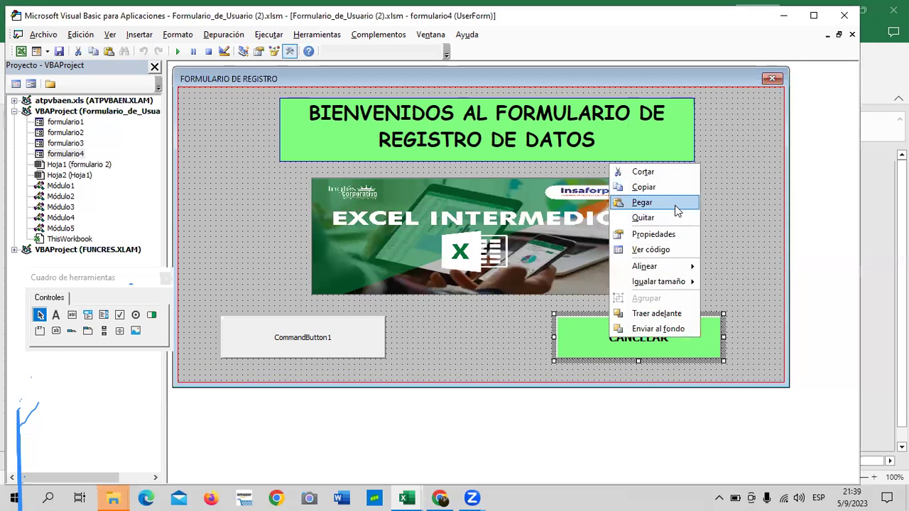
pyautogui.click(672, 247)
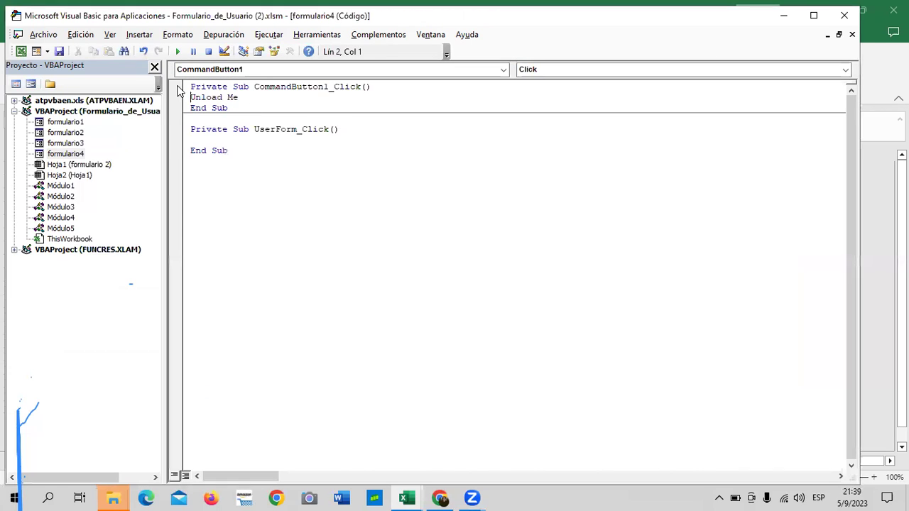
pyautogui.click(258, 100)
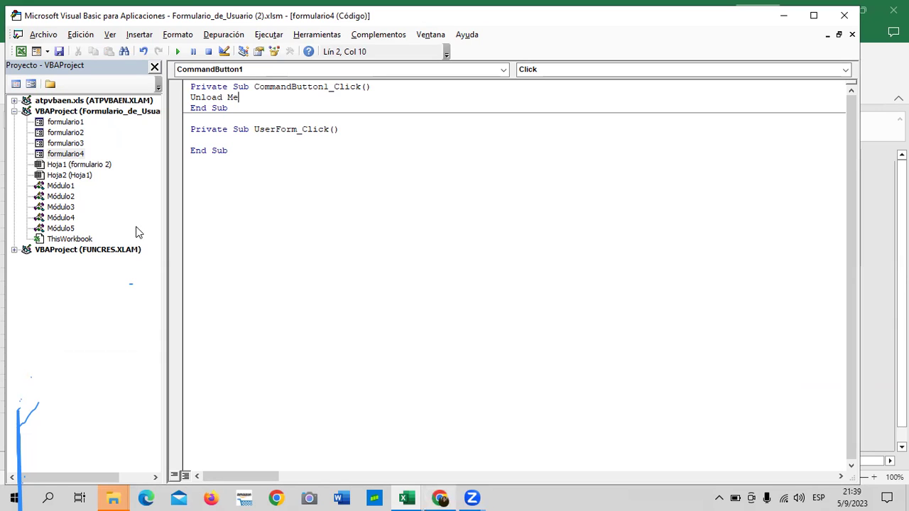
pyautogui.press('F5')
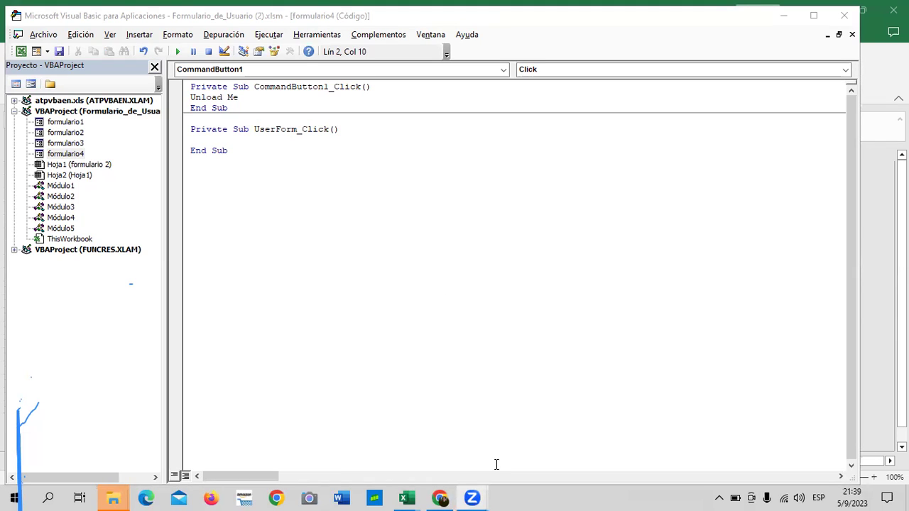
# Reopen formulario4's design, test the form from Excel's FORMULARIO 4 button, and close it with CANCELAR
pyautogui.doubleClick(78, 156)
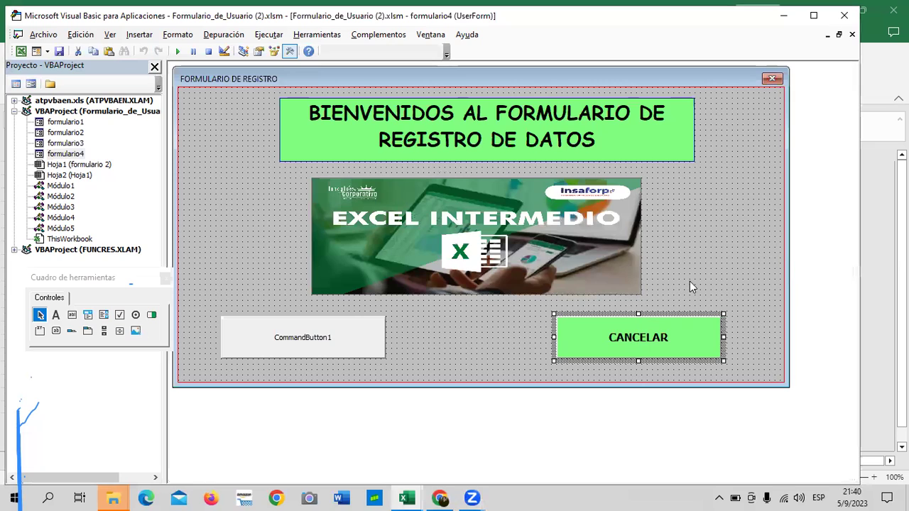
pyautogui.click(704, 265)
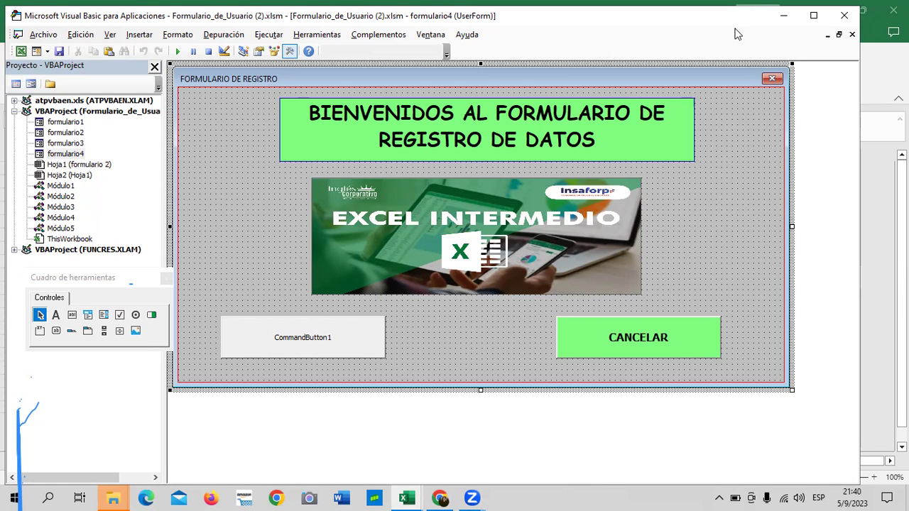
pyautogui.click(783, 14)
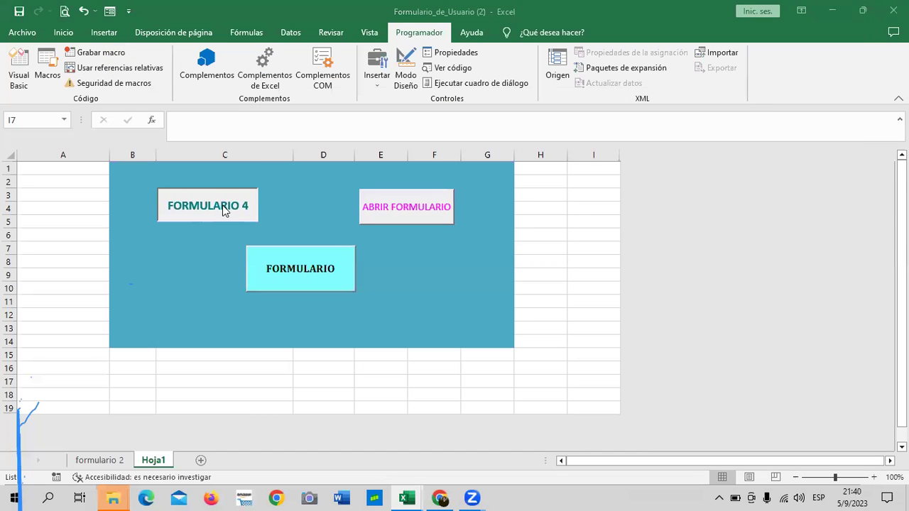
pyautogui.click(223, 205)
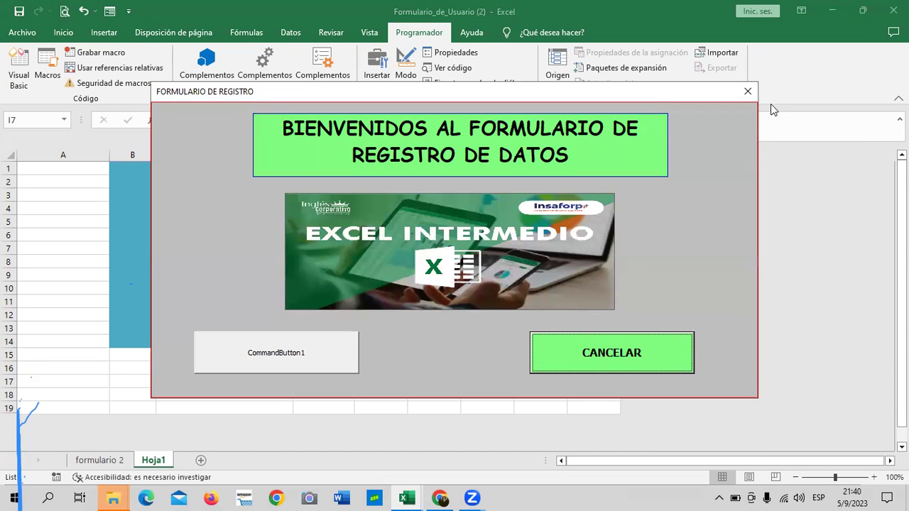
pyautogui.click(667, 342)
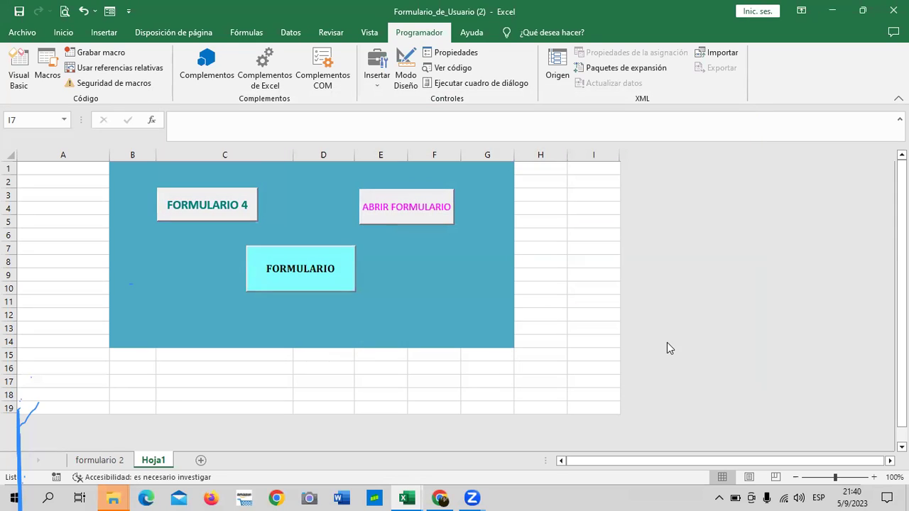
pyautogui.click(20, 68)
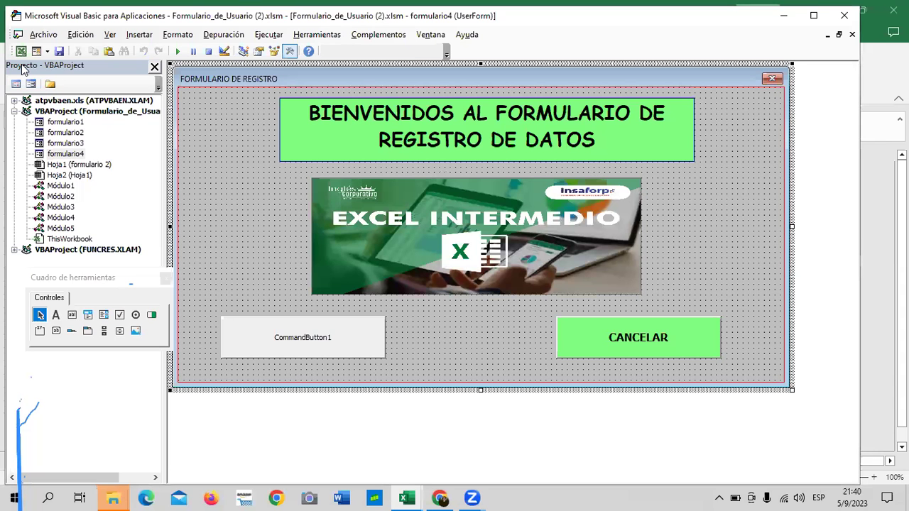
# Create an empty click procedure for CommandButton1 and return to formulario4's design
pyautogui.click(339, 336)
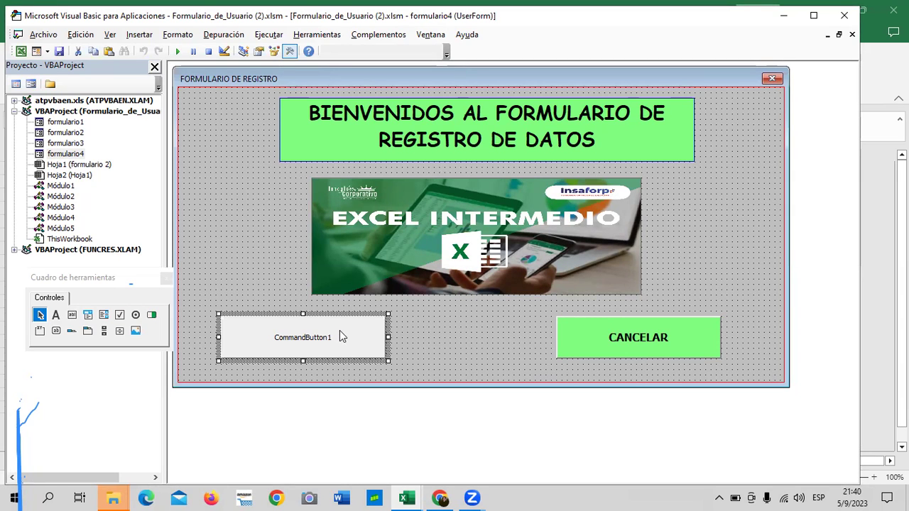
pyautogui.rightClick(349, 338)
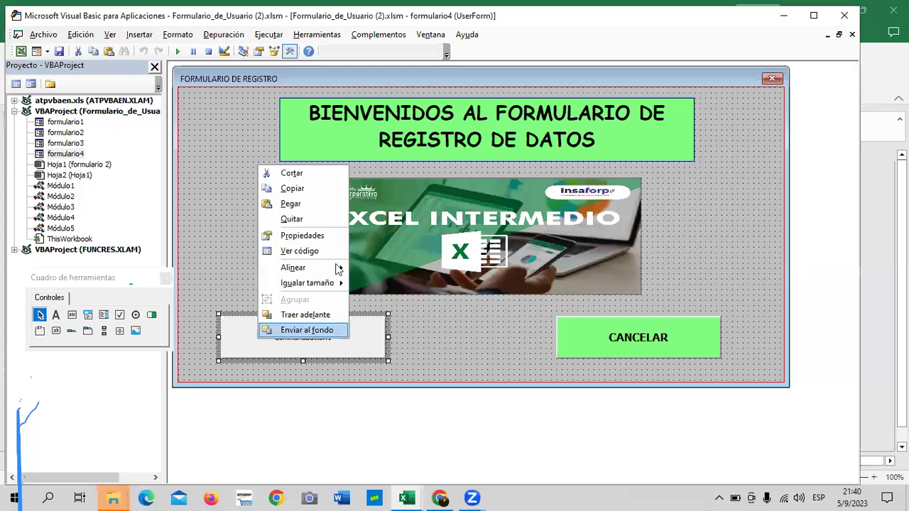
pyautogui.click(308, 252)
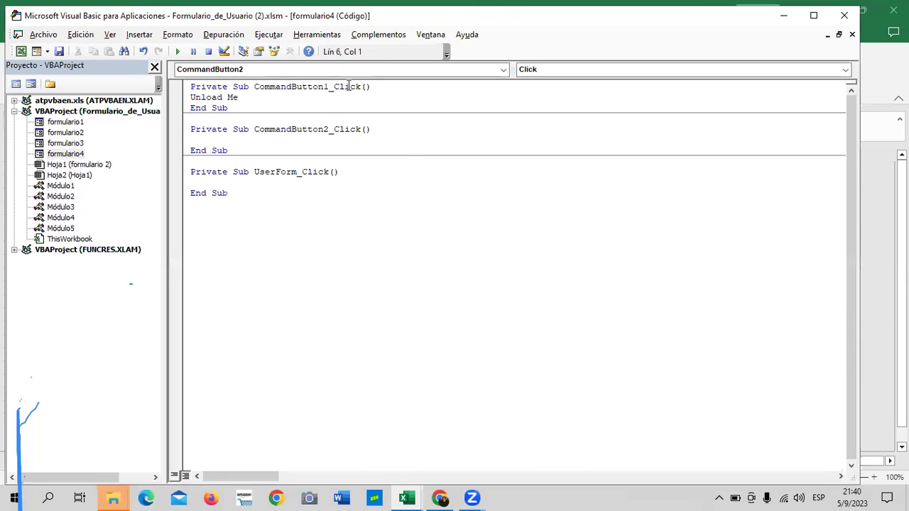
pyautogui.doubleClick(74, 155)
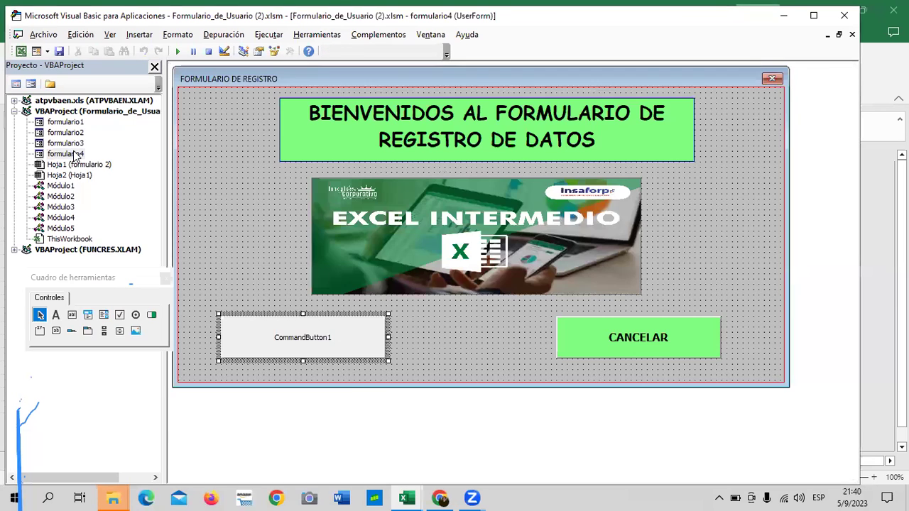
# Change the button's caption to INGRESAR and open its properties
pyautogui.click(350, 347)
pyautogui.press('BackSpace')
pyautogui.press('BackSpace')
pyautogui.press('BackSpace')
pyautogui.press('BackSpace')
pyautogui.press('BackSpace')
pyautogui.press('BackSpace')
pyautogui.press('BackSpace')
pyautogui.press('BackSpace')
pyautogui.press('BackSpace')
pyautogui.press('BackSpace')
pyautogui.press('BackSpace')
pyautogui.press('BackSpace')
pyautogui.press('BackSpace')
pyautogui.press('BackSpace')
pyautogui.write('ingresa')
pyautogui.press('capslock')
pyautogui.press('BackSpace')
pyautogui.press('BackSpace')
pyautogui.press('BackSpace')
pyautogui.press('BackSpace')
pyautogui.press('BackSpace')
pyautogui.press('BackSpace')
pyautogui.write('INGRESAR')
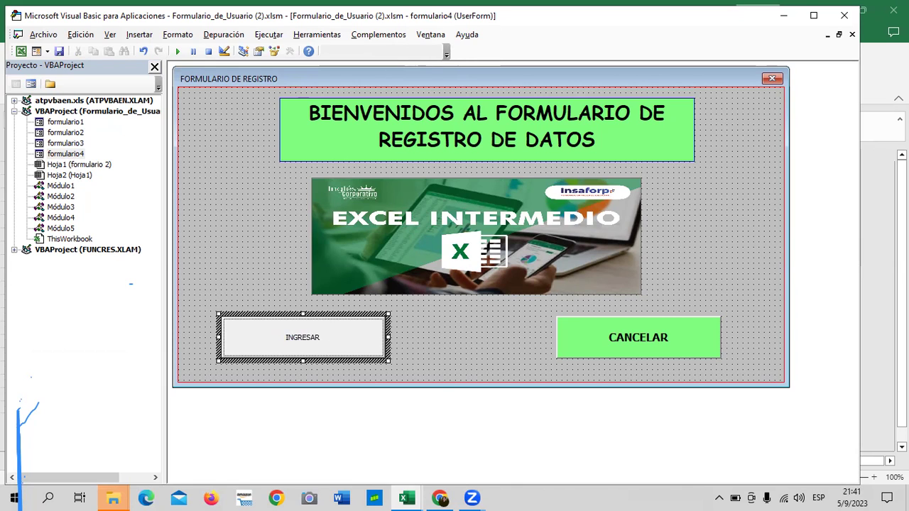
pyautogui.click(430, 368)
pyautogui.rightClick(369, 353)
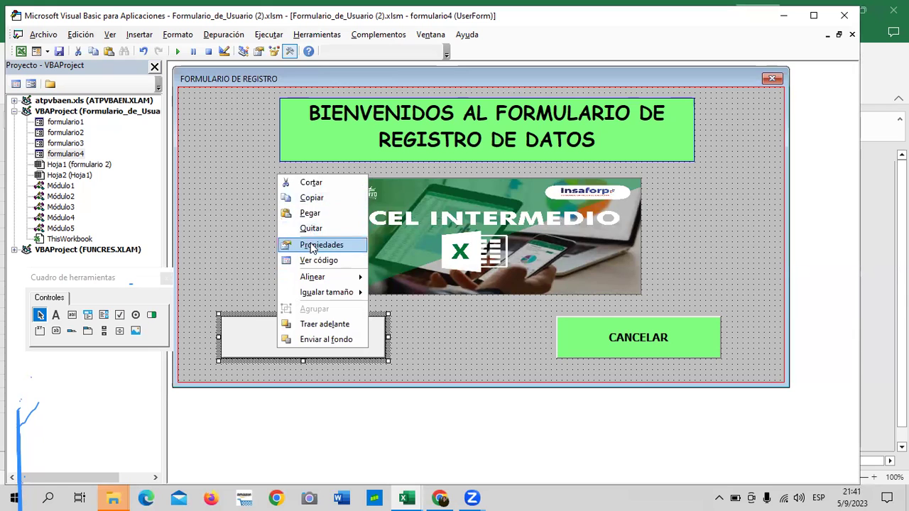
pyautogui.click(319, 246)
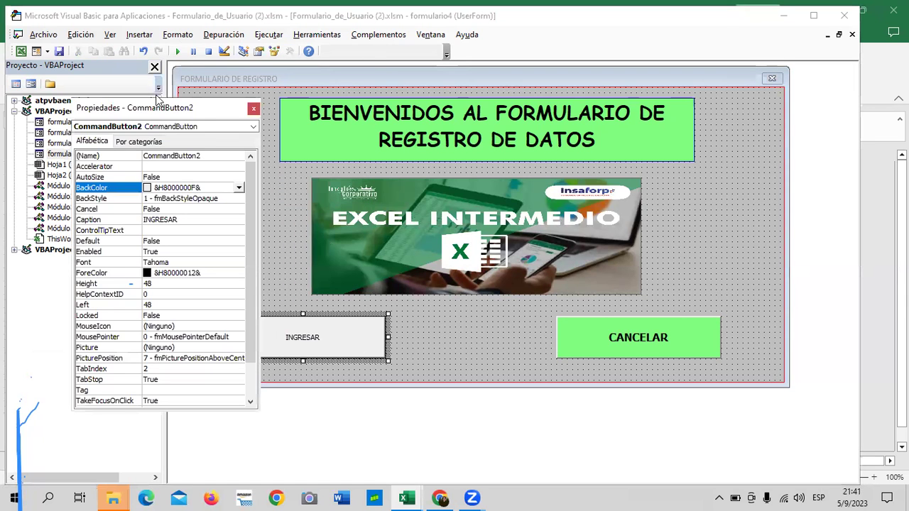
# Set the INGRESAR button's font to bold, size 14
pyautogui.moveTo(200, 111); pyautogui.dragTo(183, 104)
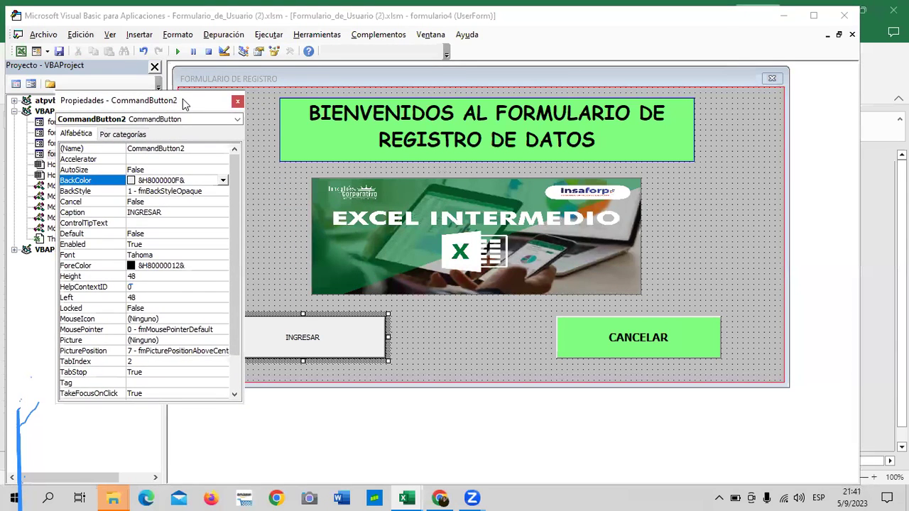
pyautogui.click(223, 254)
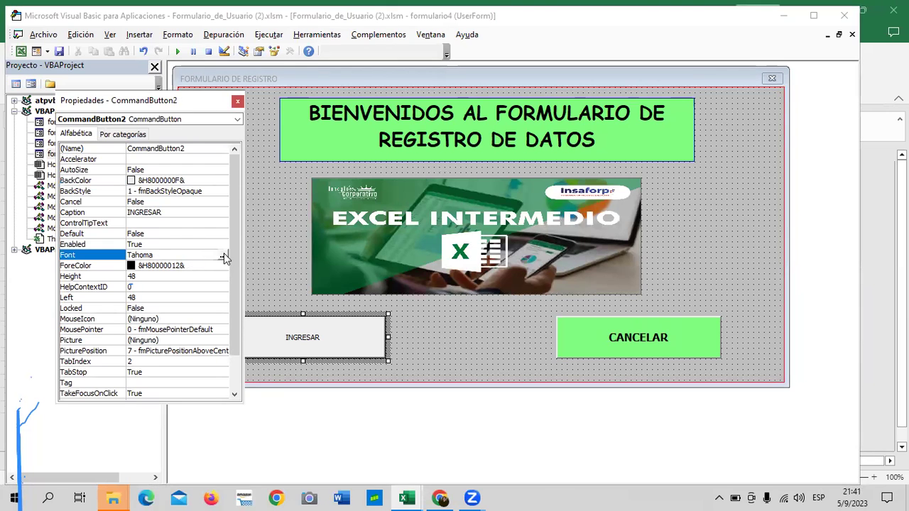
pyautogui.click(223, 254)
pyautogui.click(226, 184)
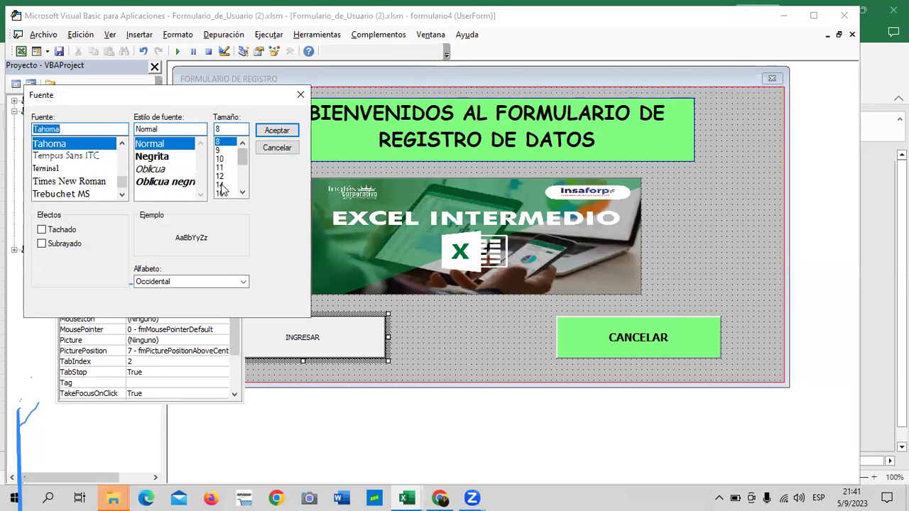
pyautogui.click(152, 156)
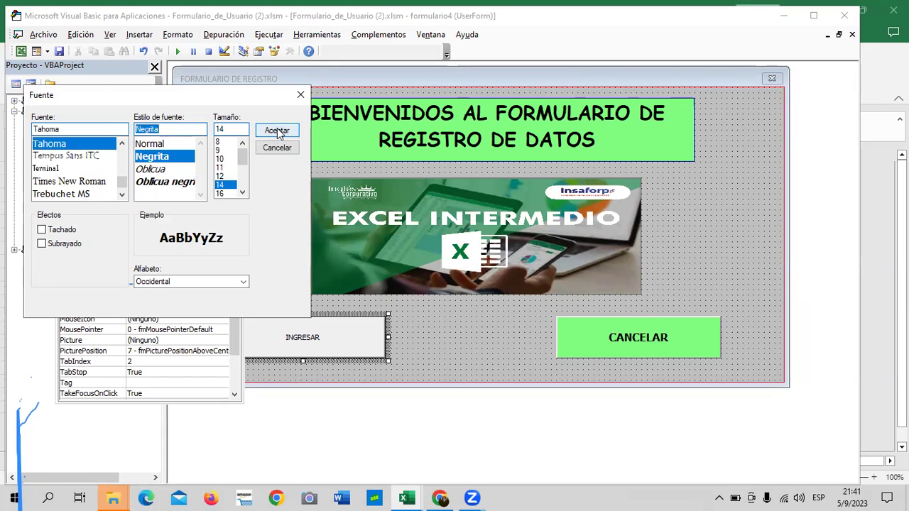
pyautogui.click(277, 132)
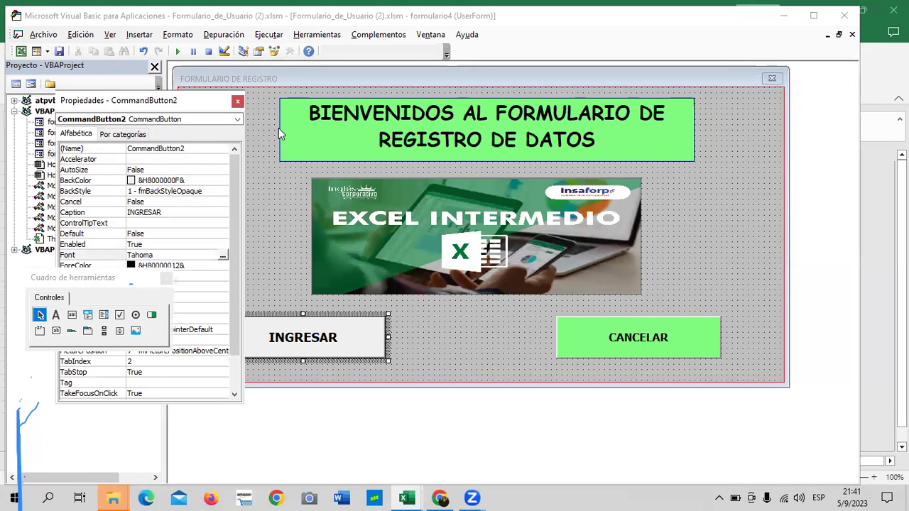
# Set the INGRESAR button's BackColor to light green from the palette
pyautogui.click(235, 236)
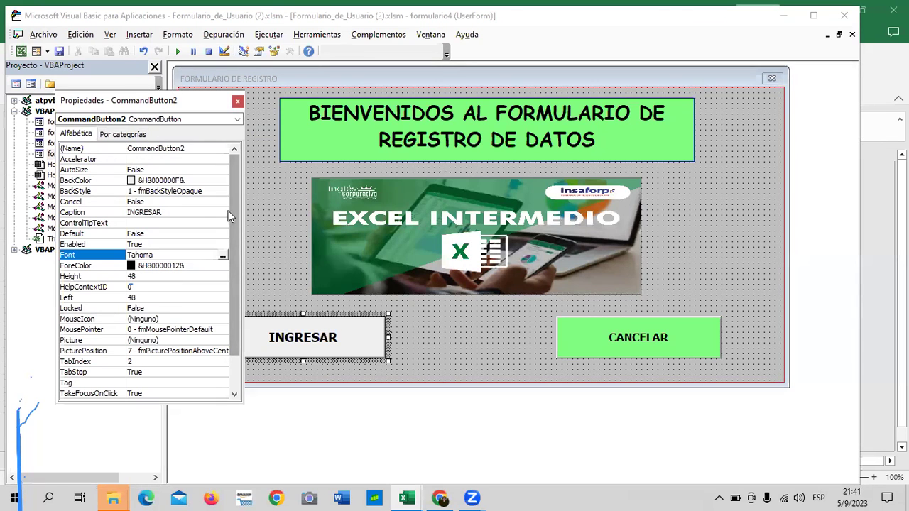
pyautogui.moveTo(232, 225)
pyautogui.mouseDown()
pyautogui.moveTo(232, 260)
pyautogui.moveTo(231, 228)
pyautogui.mouseUp()
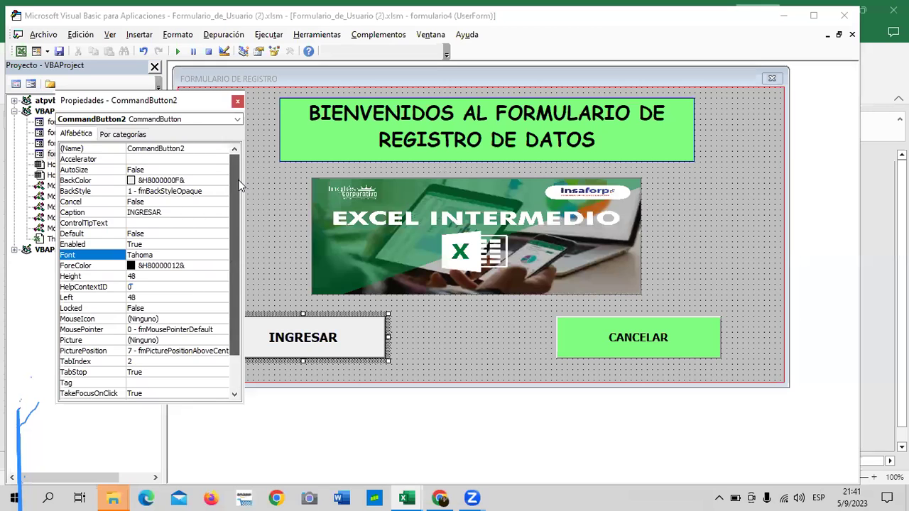
pyautogui.click(192, 180)
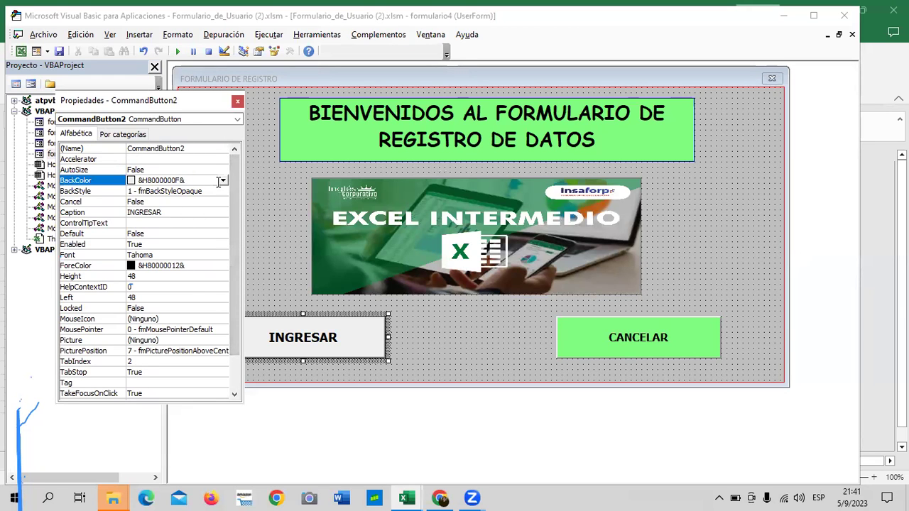
pyautogui.click(222, 181)
pyautogui.click(63, 195)
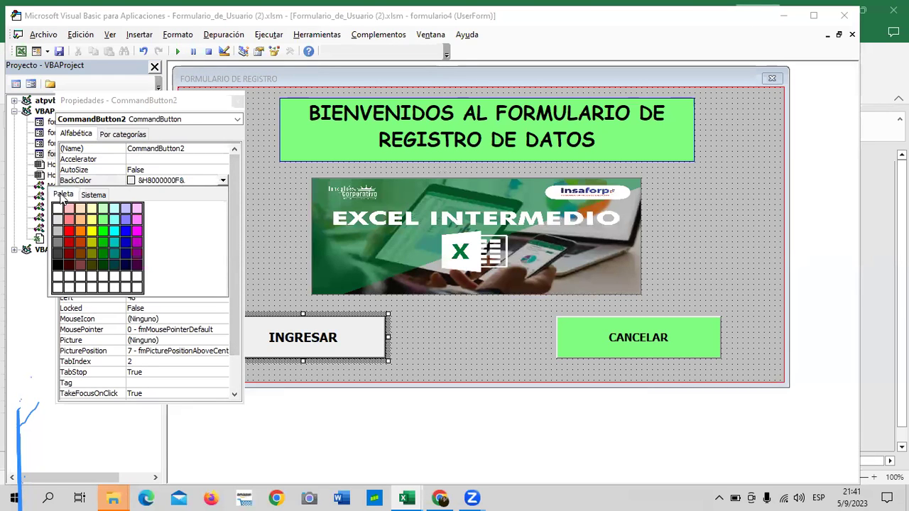
pyautogui.click(103, 220)
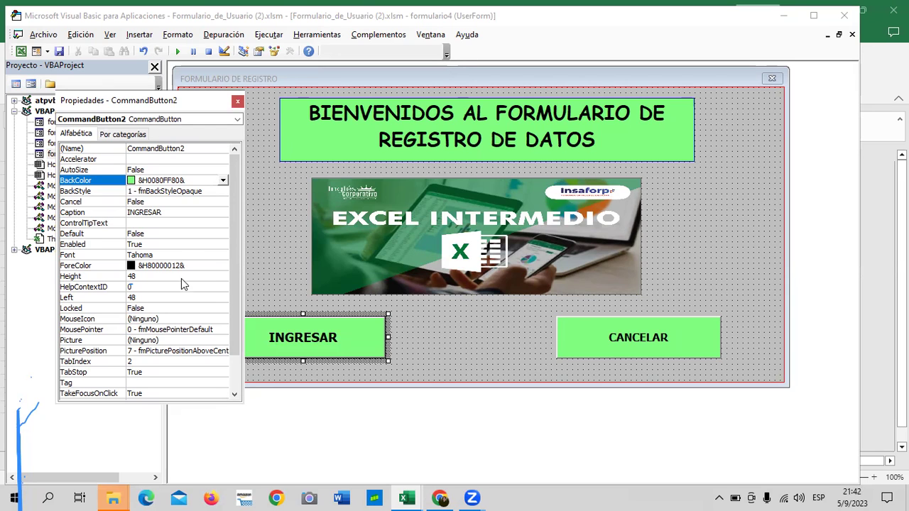
pyautogui.scroll(-2, 171, 242)
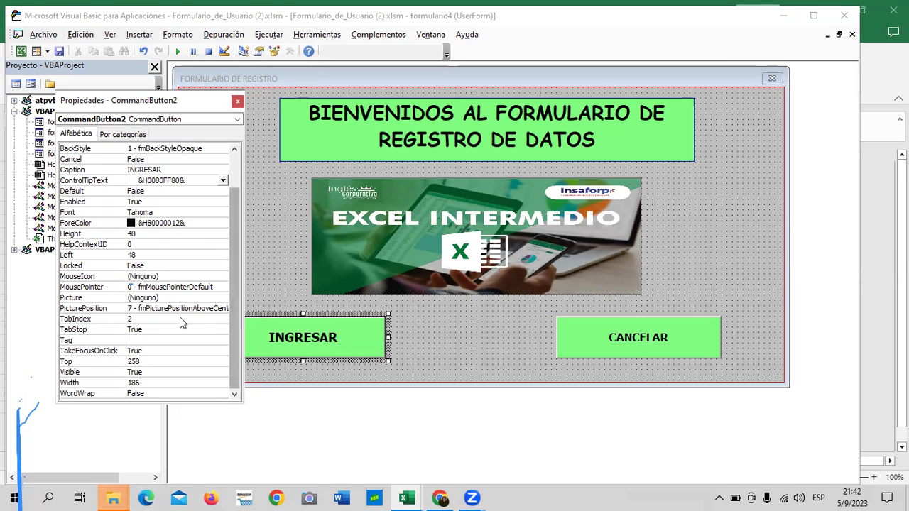
pyautogui.click(238, 100)
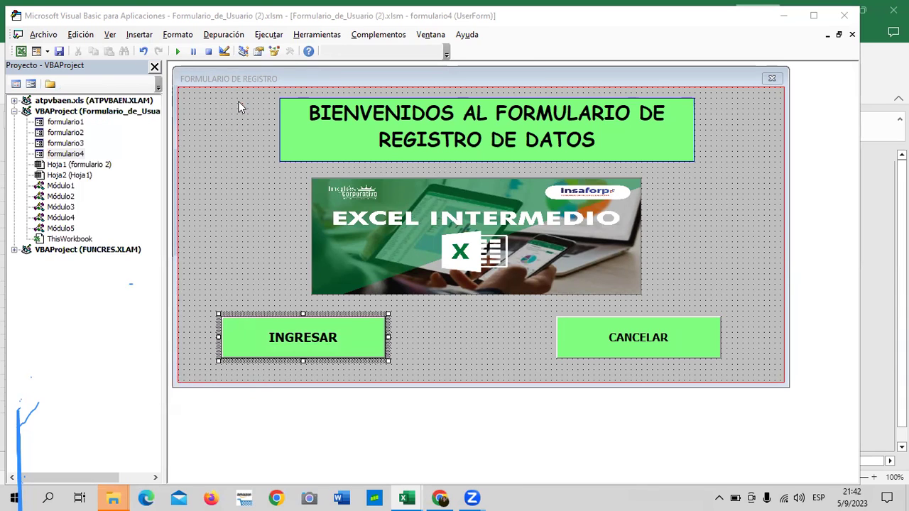
pyautogui.click(705, 254)
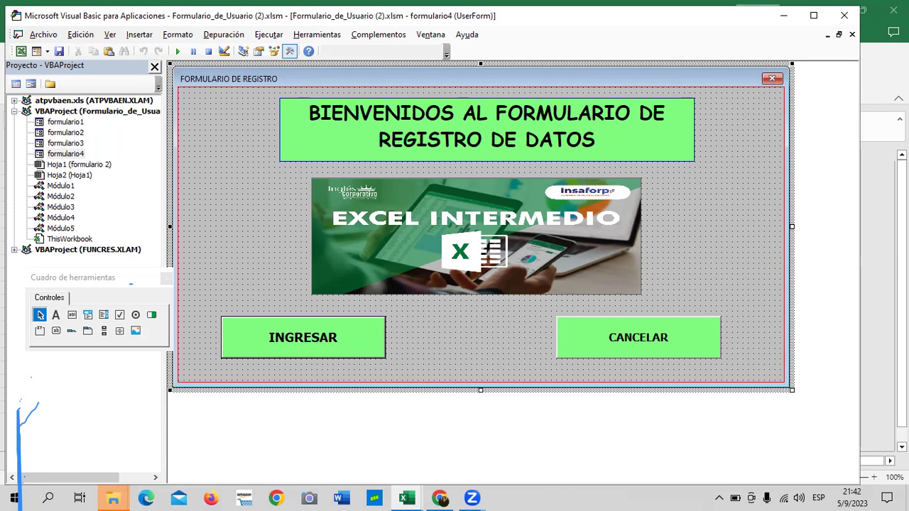
pyautogui.hotkey('alt', 'F11')
pyautogui.click(237, 207)
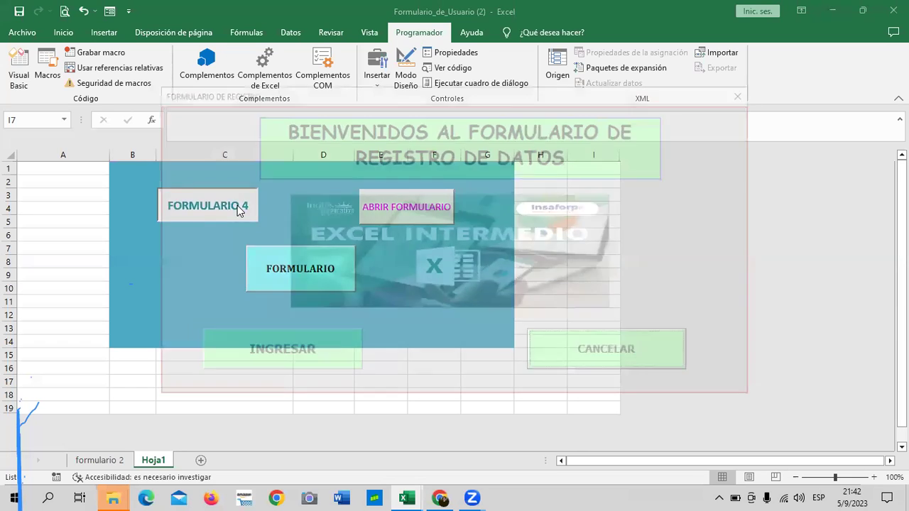
pyautogui.click(308, 357)
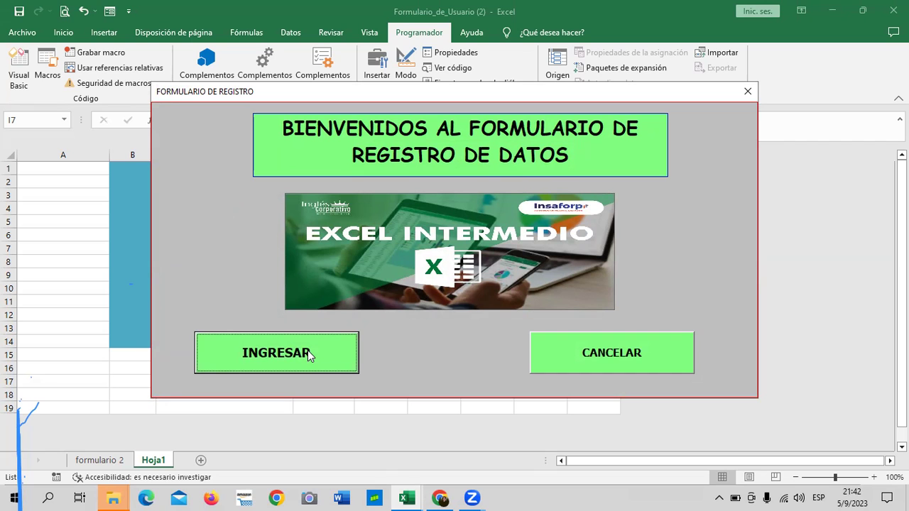
pyautogui.click(583, 352)
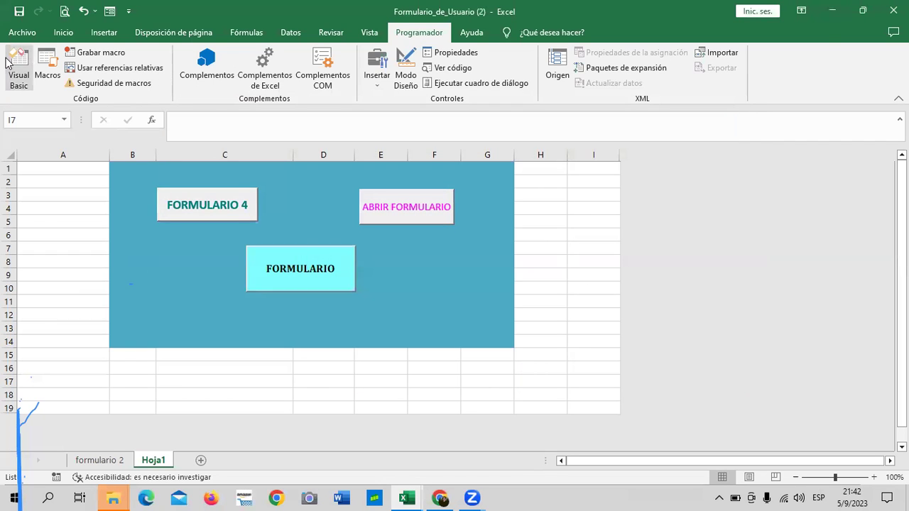
pyautogui.click(19, 67)
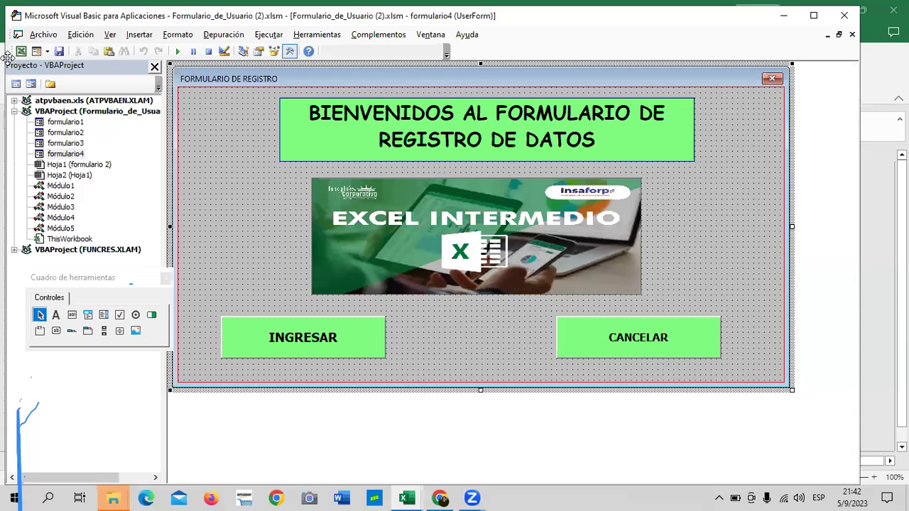
# Set the CANCELAR button's caption font size to 14
pyautogui.rightClick(577, 336)
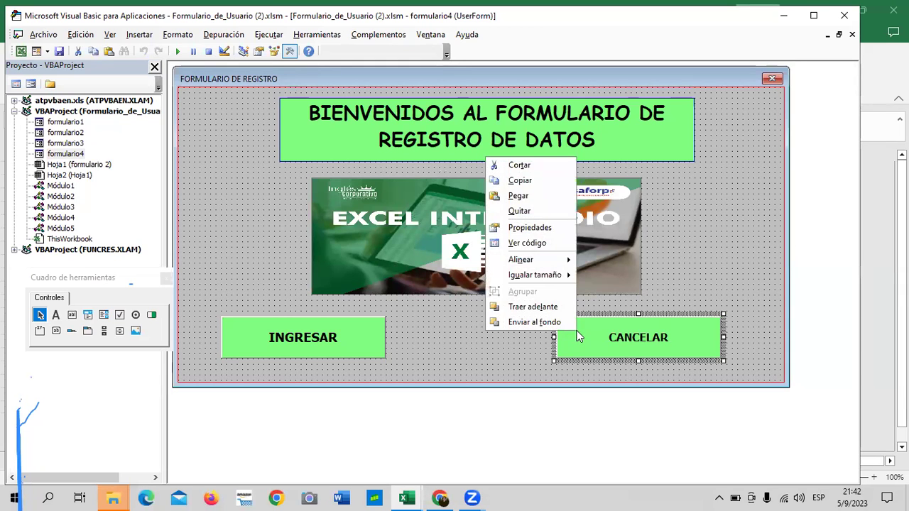
pyautogui.click(540, 228)
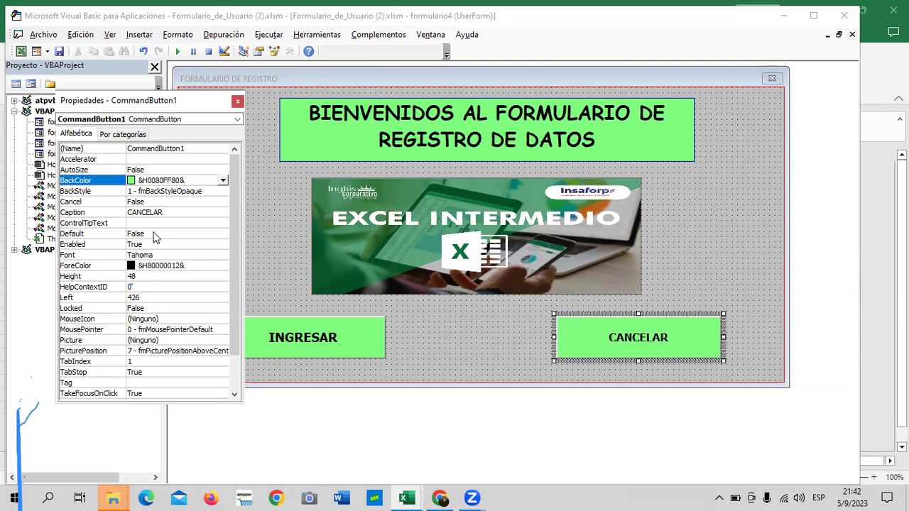
pyautogui.click(206, 255)
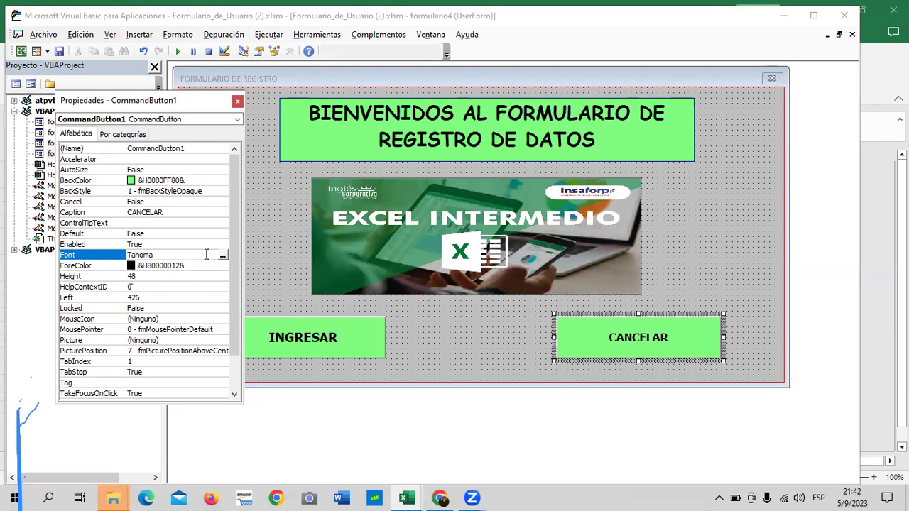
pyautogui.click(223, 256)
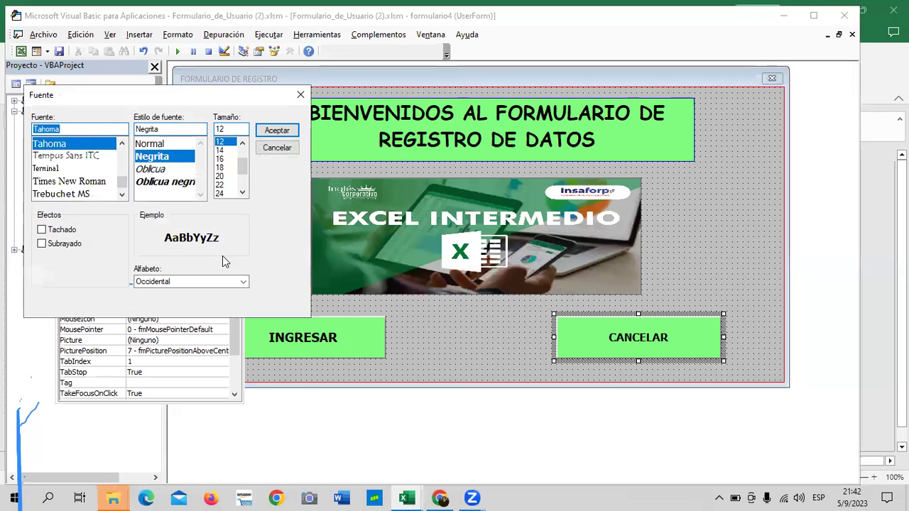
pyautogui.click(221, 150)
pyautogui.click(268, 131)
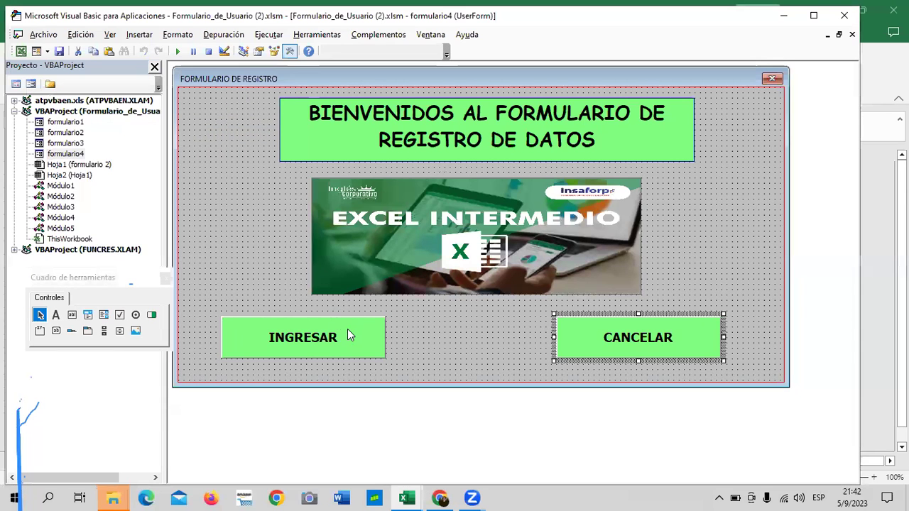
# Check the INGRESAR button's font settings without changes, then close the Properties window
pyautogui.click(350, 327)
pyautogui.rightClick(351, 326)
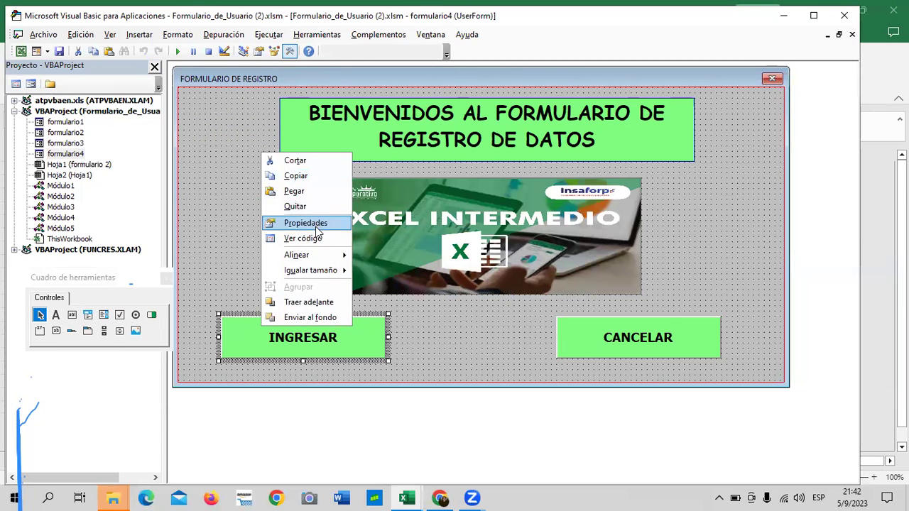
pyautogui.click(316, 224)
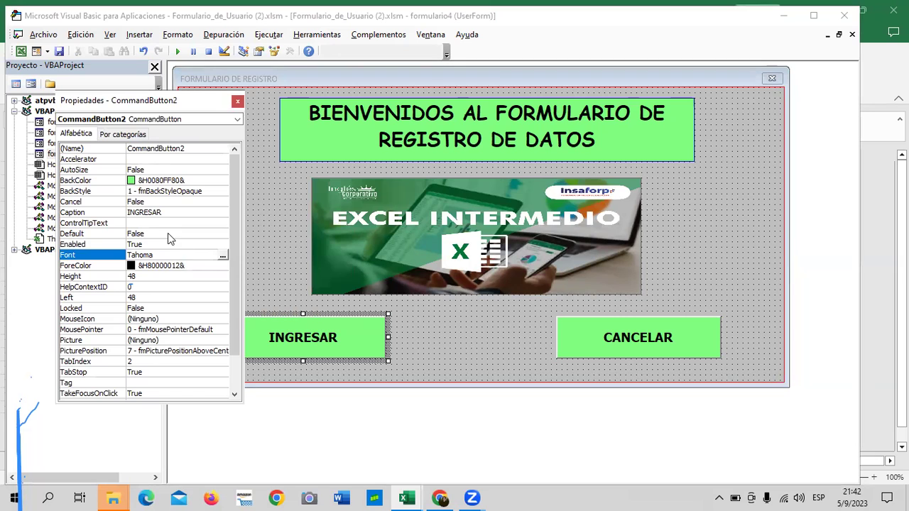
pyautogui.click(224, 254)
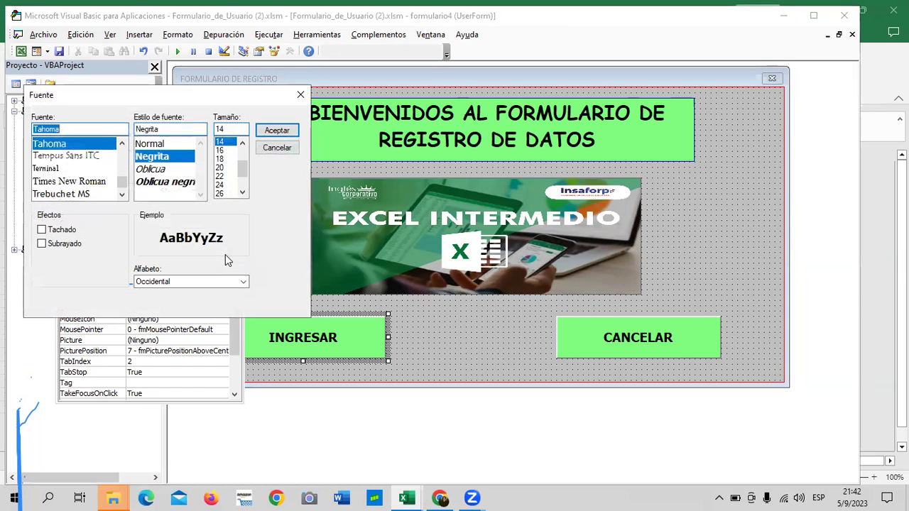
pyautogui.click(301, 94)
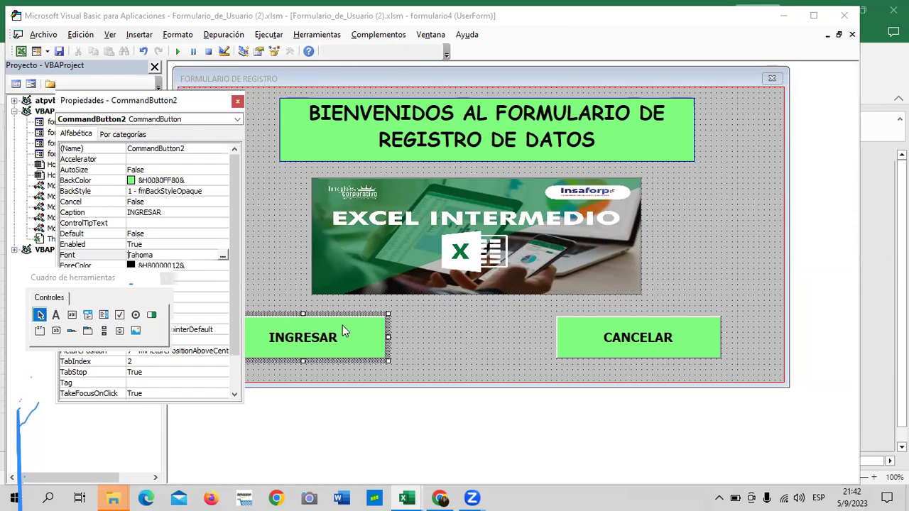
pyautogui.click(418, 322)
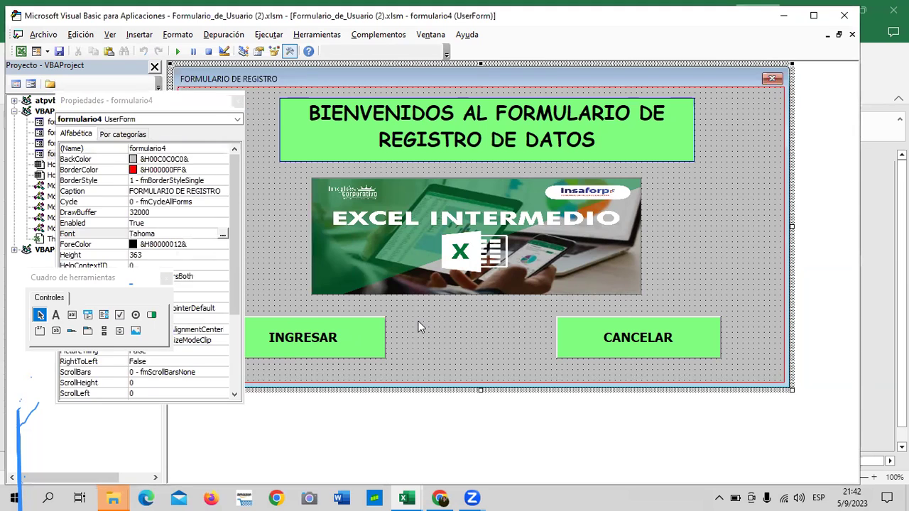
pyautogui.click(236, 101)
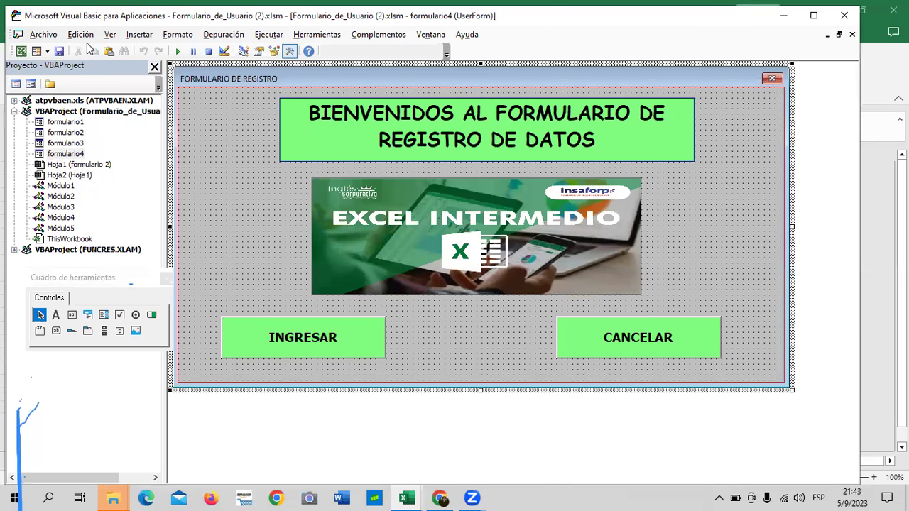
# Insert a new UserForm1, enlarge it to about 600 by 360, and open its properties
pyautogui.click(139, 35)
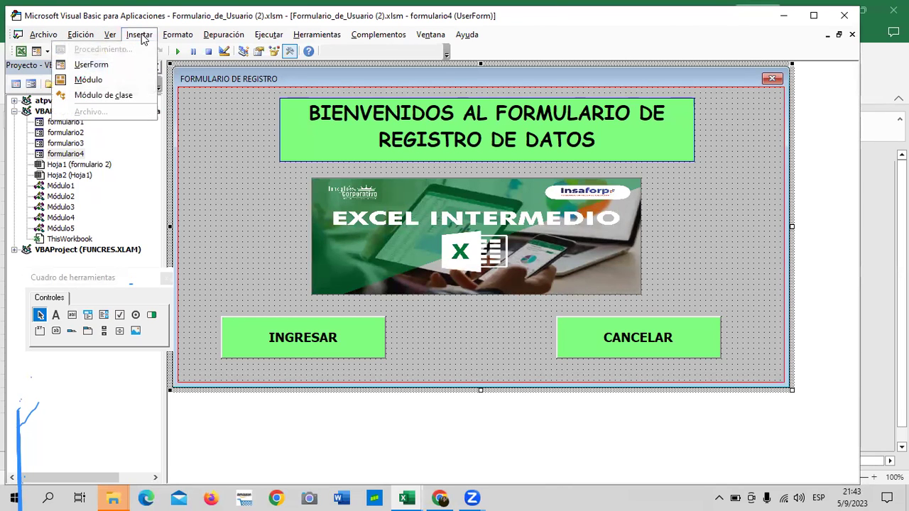
pyautogui.click(104, 65)
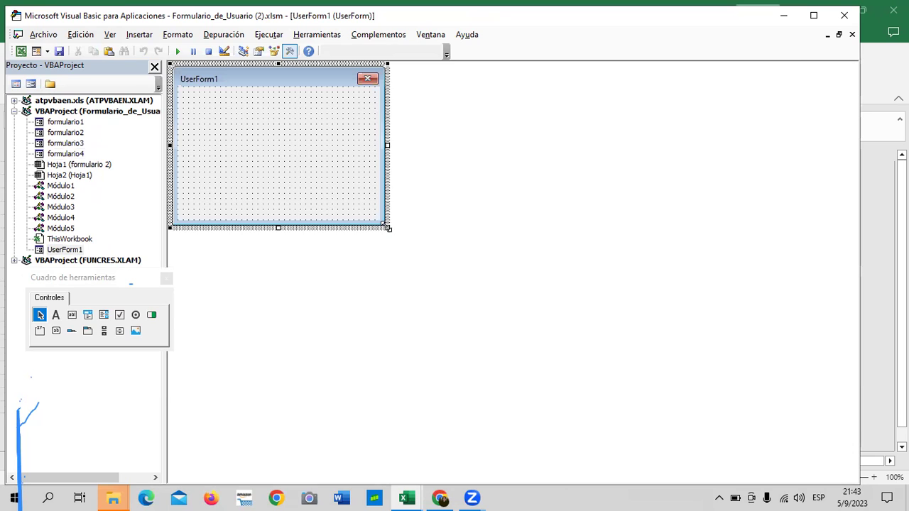
pyautogui.moveTo(387, 227); pyautogui.dragTo(599, 319)
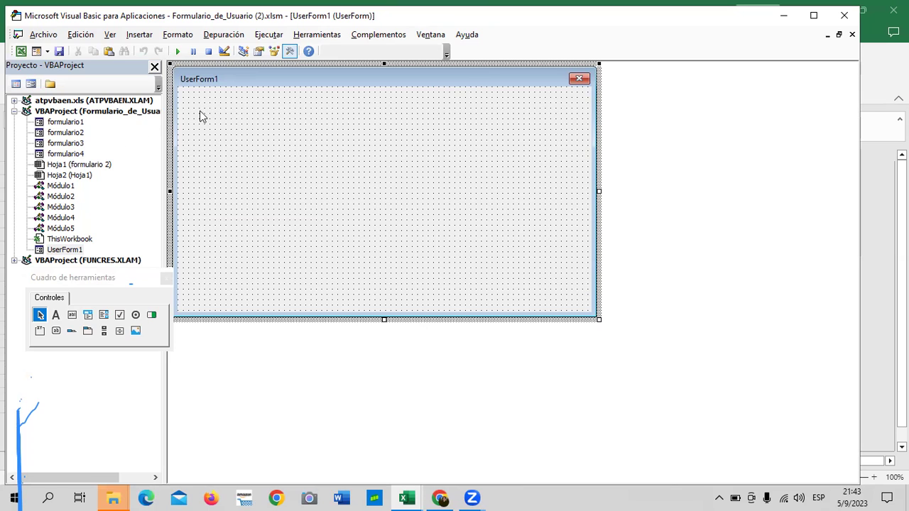
pyautogui.rightClick(278, 233)
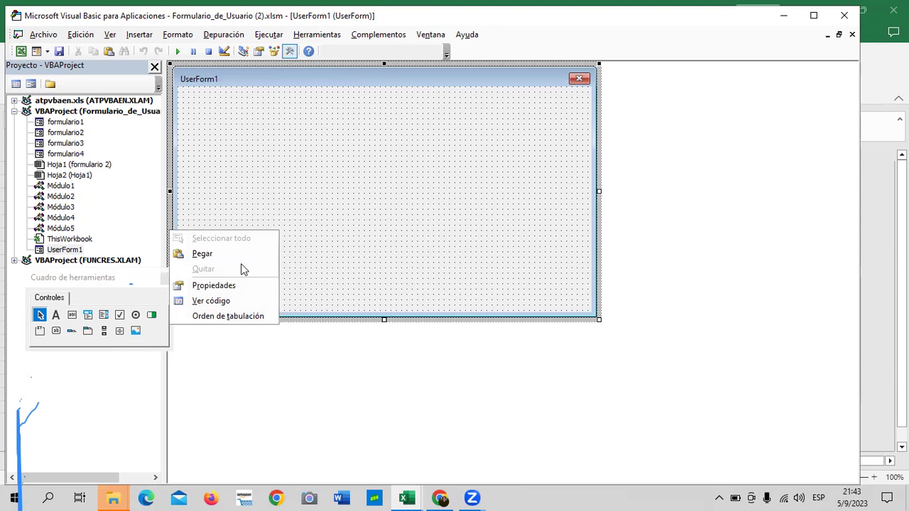
pyautogui.click(231, 285)
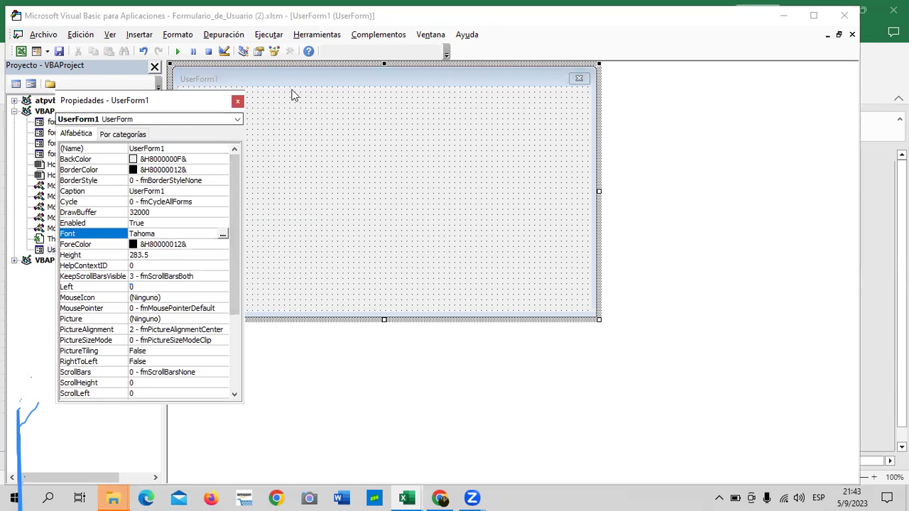
# Try renaming the form to formulario5 and dismiss the file access error
pyautogui.moveTo(178, 104)
pyautogui.mouseDown()
pyautogui.moveTo(496, 163)
pyautogui.moveTo(681, 115)
pyautogui.mouseUp()
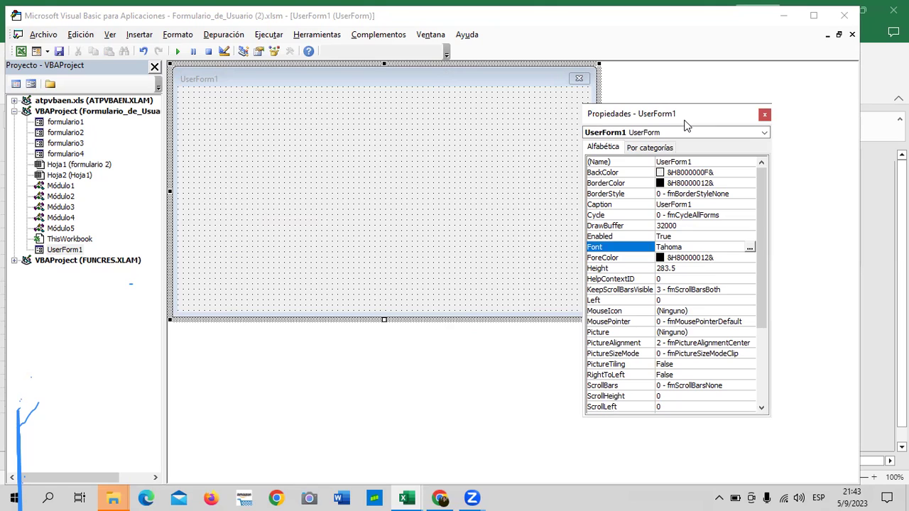
pyautogui.click(687, 162)
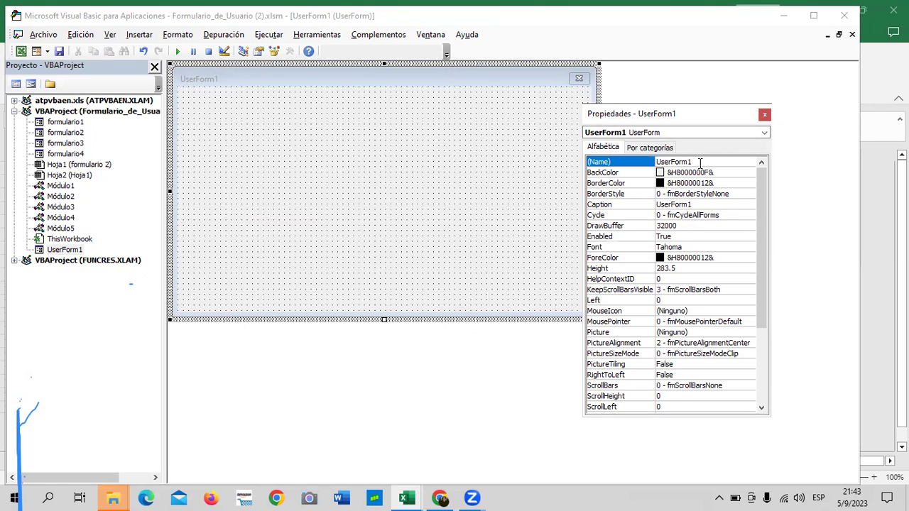
pyautogui.press('BackSpace')
pyautogui.press('BackSpace')
pyautogui.press('BackSpace')
pyautogui.press('BackSpace')
pyautogui.press('BackSpace')
pyautogui.press('BackSpace')
pyautogui.press('BackSpace')
pyautogui.press('BackSpace')
pyautogui.write('forulario')
pyautogui.press('BackSpace')
pyautogui.press('BackSpace')
pyautogui.press('BackSpace')
pyautogui.press('BackSpace')
pyautogui.press('BackSpace')
pyautogui.press('BackSpace')
pyautogui.write('mulario5')
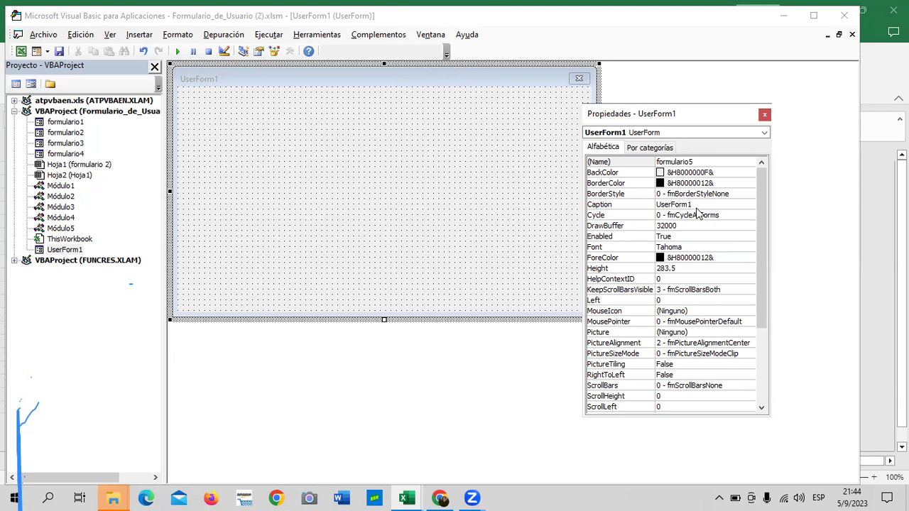
pyautogui.click(688, 205)
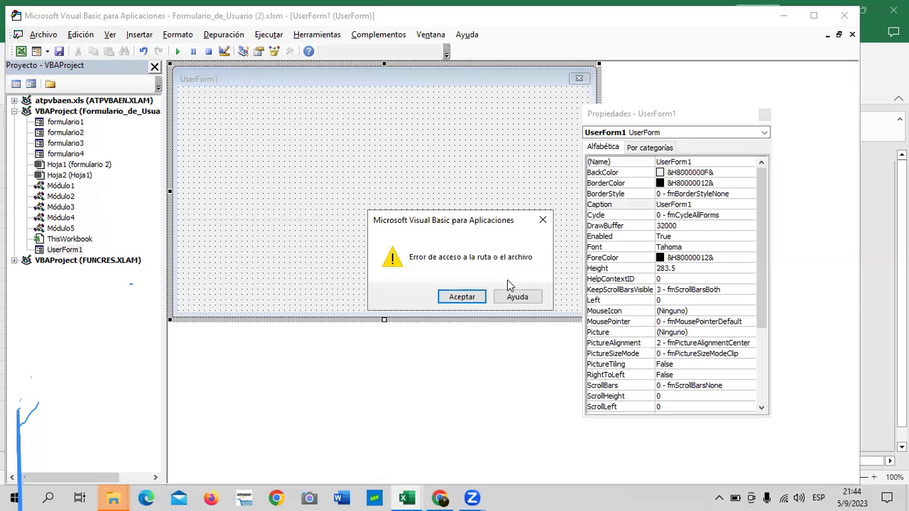
pyautogui.click(461, 297)
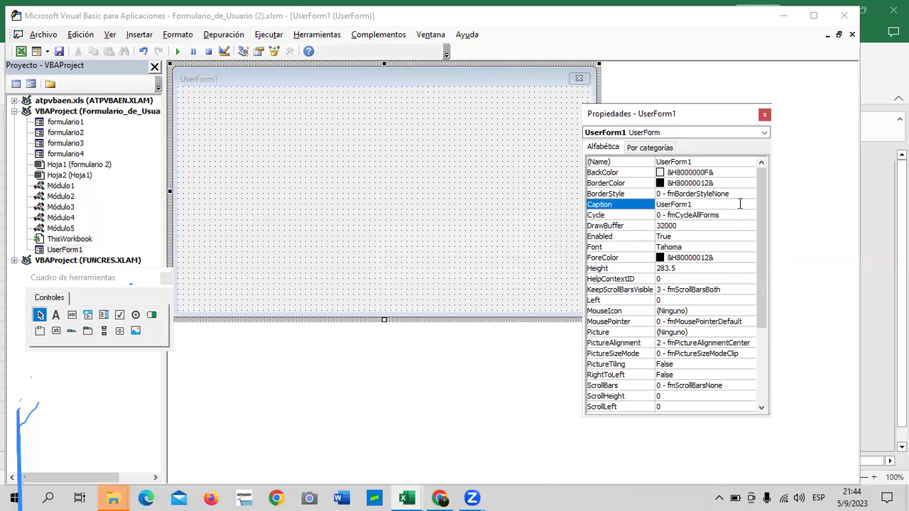
# Set the form's Caption to FORMULARIO DE REGISTRO and close the Properties window
pyautogui.click(713, 206)
pyautogui.press('BackSpace')
pyautogui.press('BackSpace')
pyautogui.press('BackSpace')
pyautogui.press('BackSpace')
pyautogui.press('BackSpace')
pyautogui.press('BackSpace')
pyautogui.press('BackSpace')
pyautogui.press('BackSpace')
pyautogui.press('BackSpace')
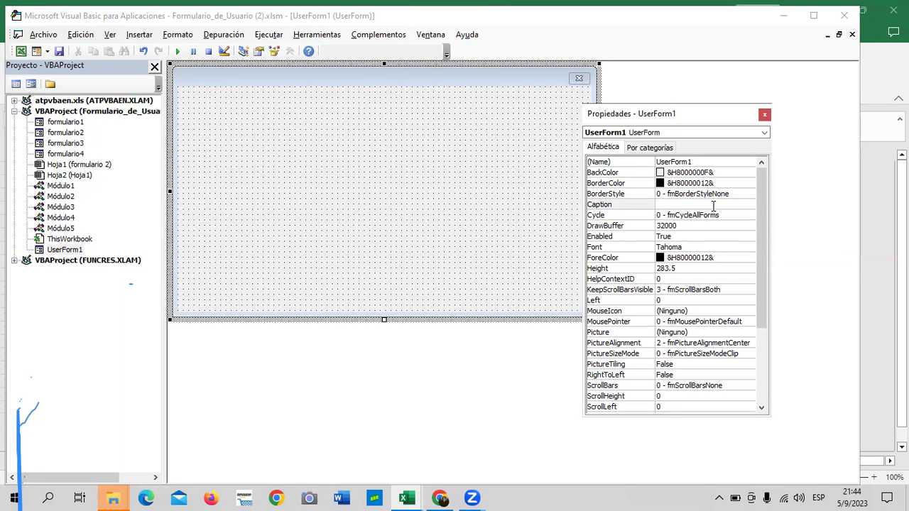
pyautogui.press('capslock')
pyautogui.write('FO')
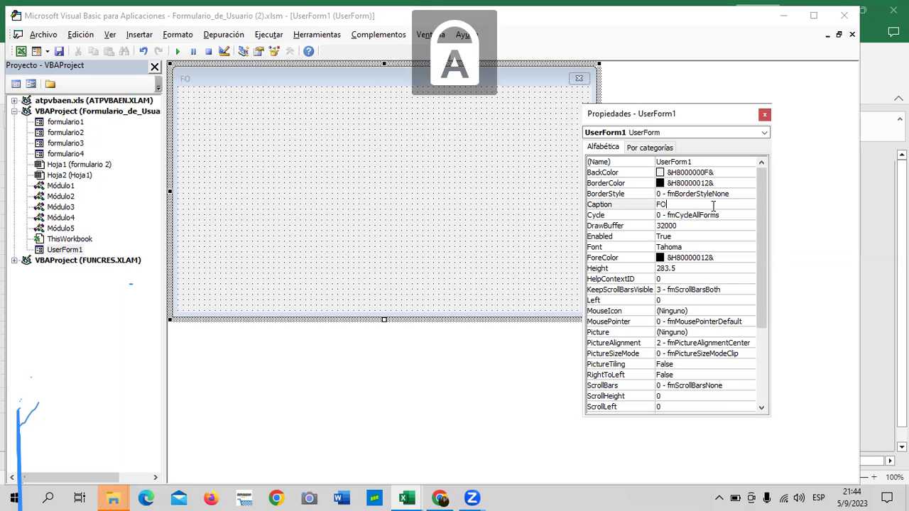
pyautogui.write('RMULARIO D')
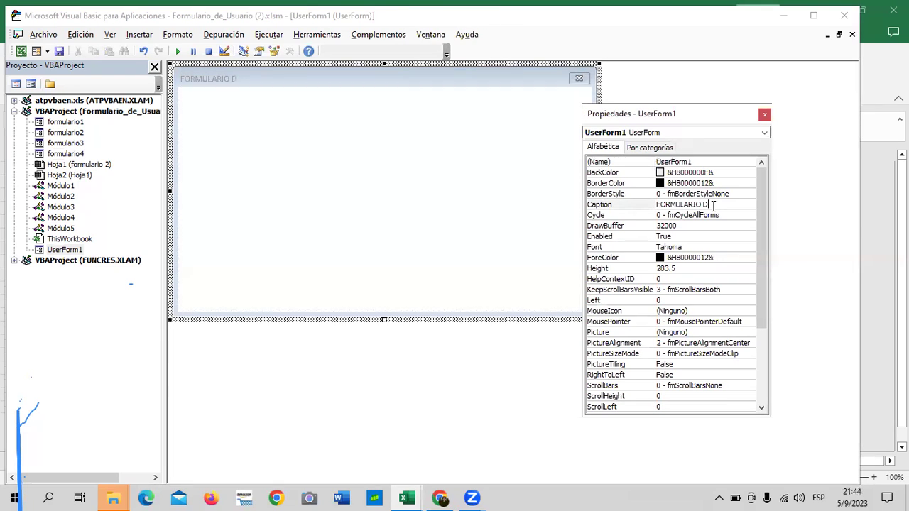
pyautogui.write('E REGRISTRO')
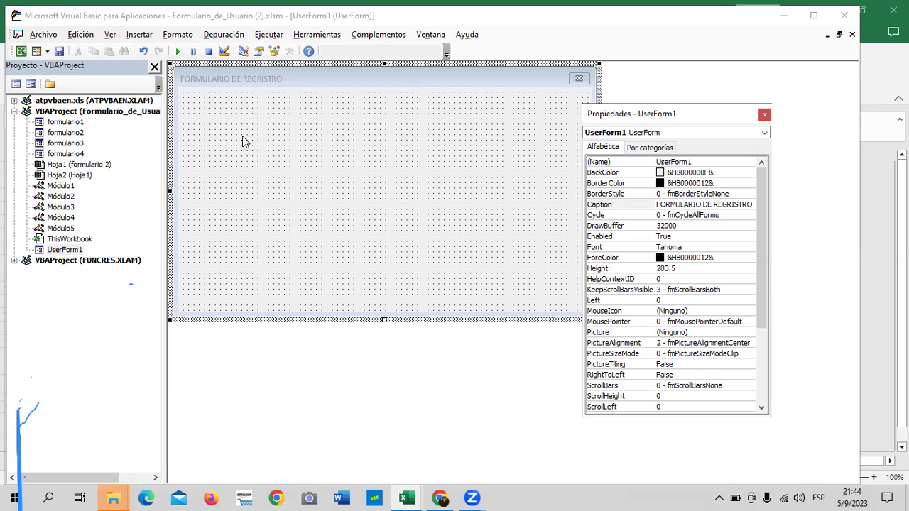
pyautogui.press('BackSpace')
pyautogui.press('BackSpace')
pyautogui.press('BackSpace')
pyautogui.press('BackSpace')
pyautogui.press('BackSpace')
pyautogui.press('BackSpace')
pyautogui.write('I')
pyautogui.write('STRO')
pyautogui.moveTo(761, 183); pyautogui.dragTo(755, 235)
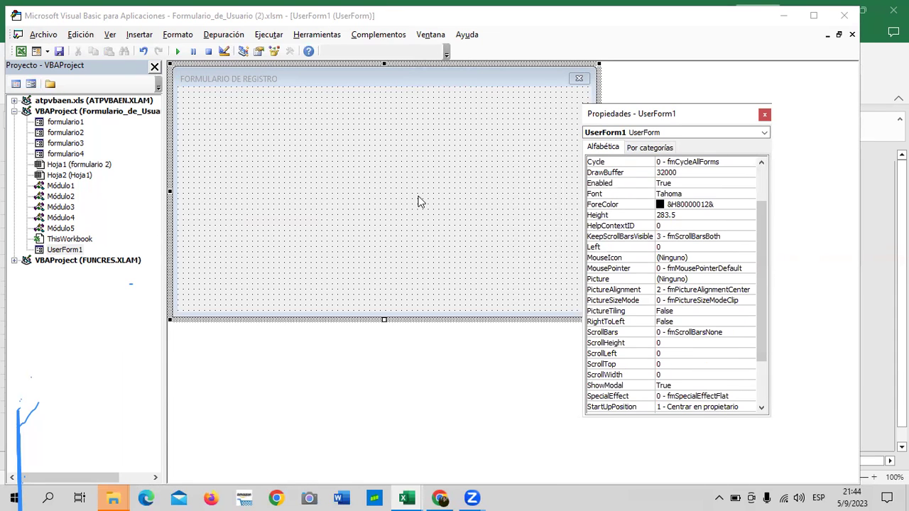
pyautogui.click(766, 114)
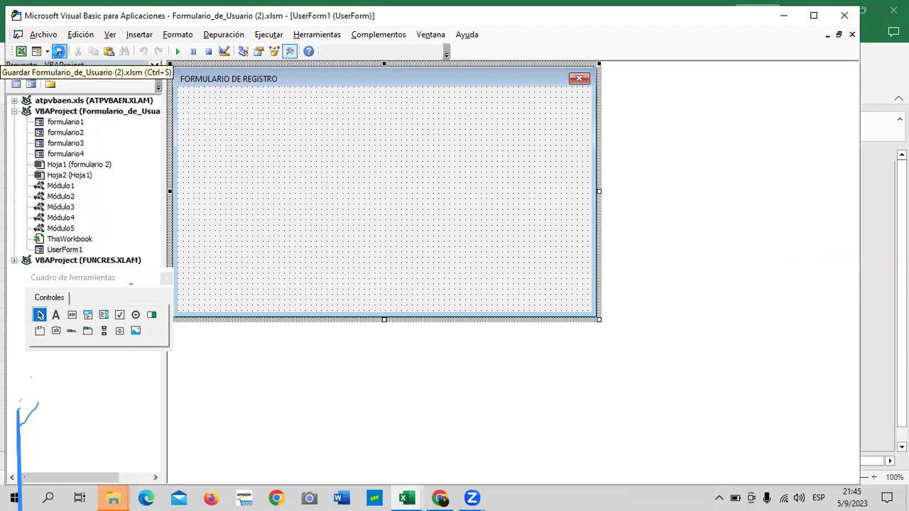
# Save the workbook and reopen UserForm1 from the project tree after viewing formulario4
pyautogui.click(61, 54)
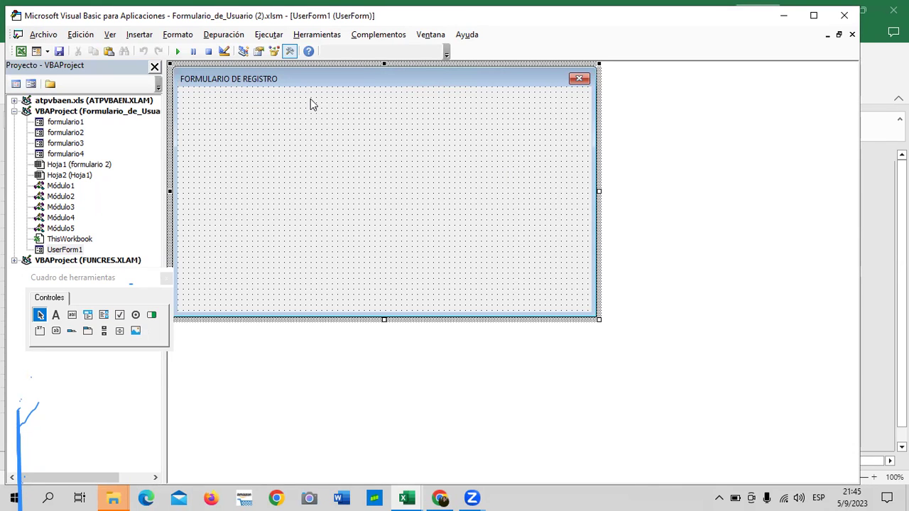
pyautogui.click(68, 251)
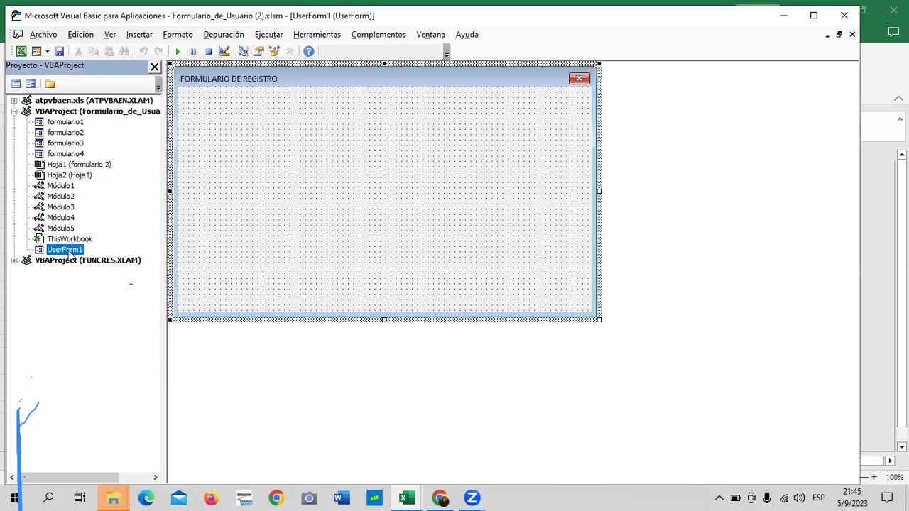
pyautogui.doubleClick(69, 252)
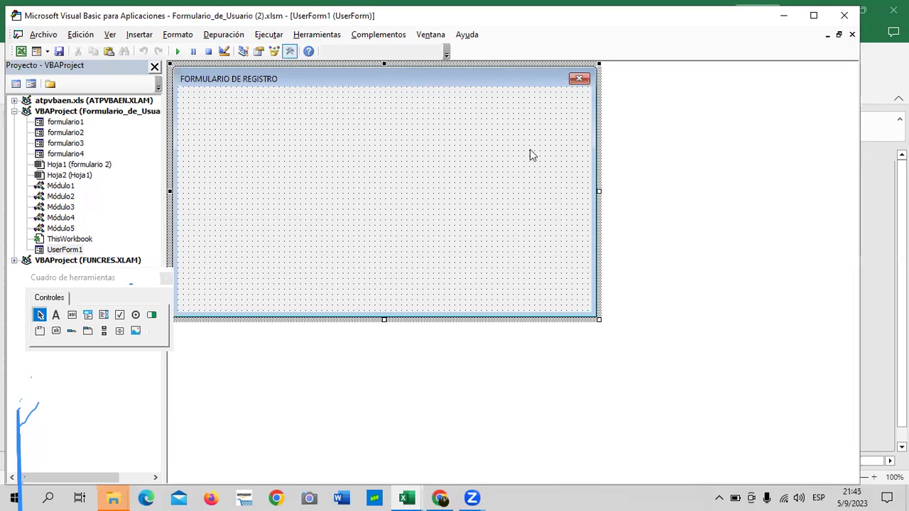
pyautogui.doubleClick(64, 154)
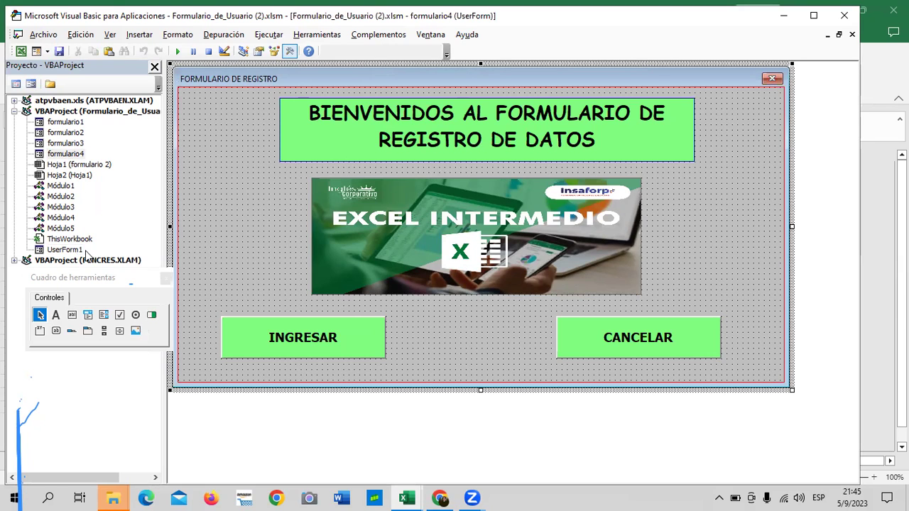
pyautogui.click(74, 252)
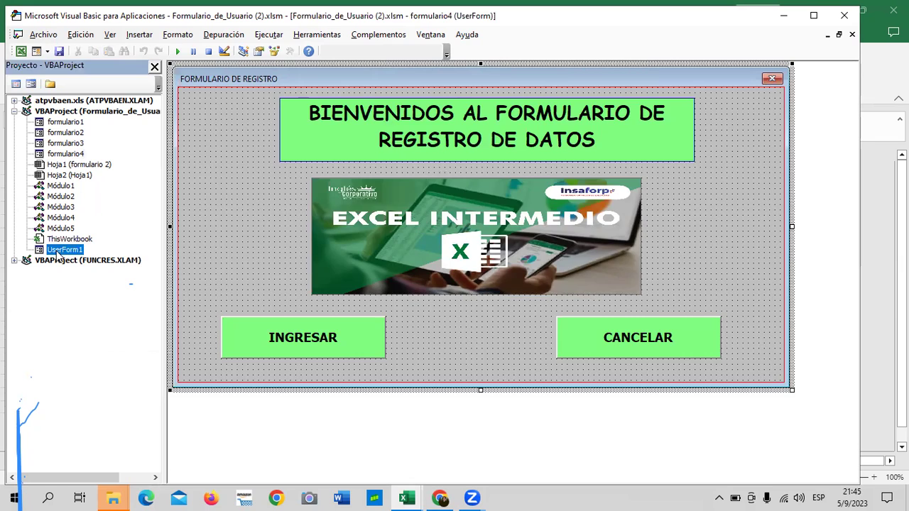
pyautogui.doubleClick(60, 253)
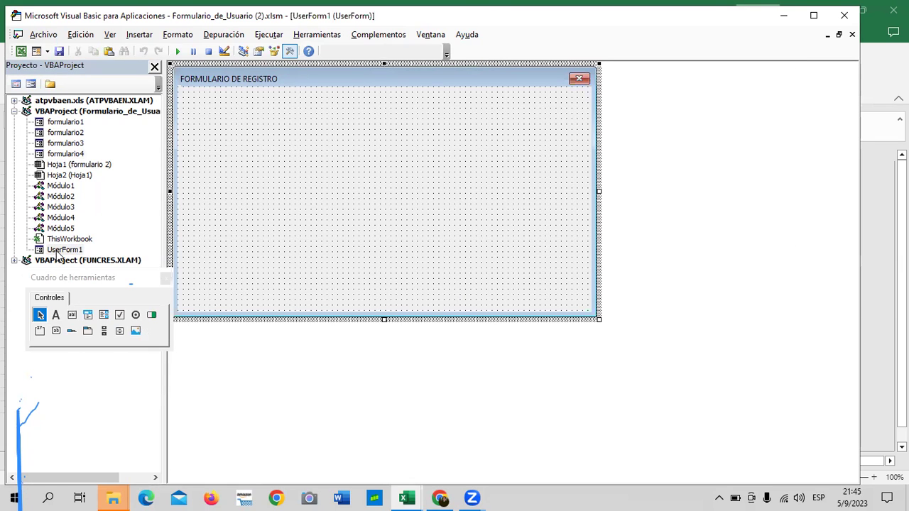
# Change the new form's (Name) property to formulario5
pyautogui.rightClick(405, 96)
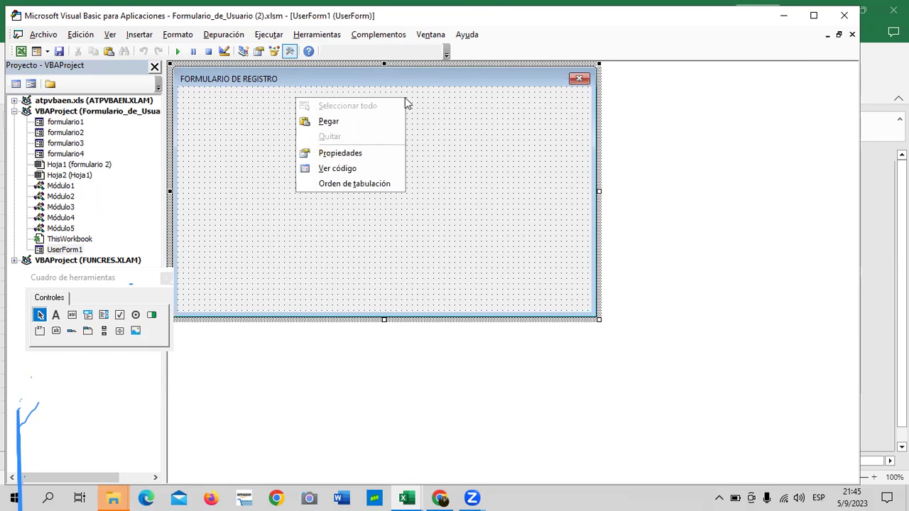
pyautogui.click(377, 153)
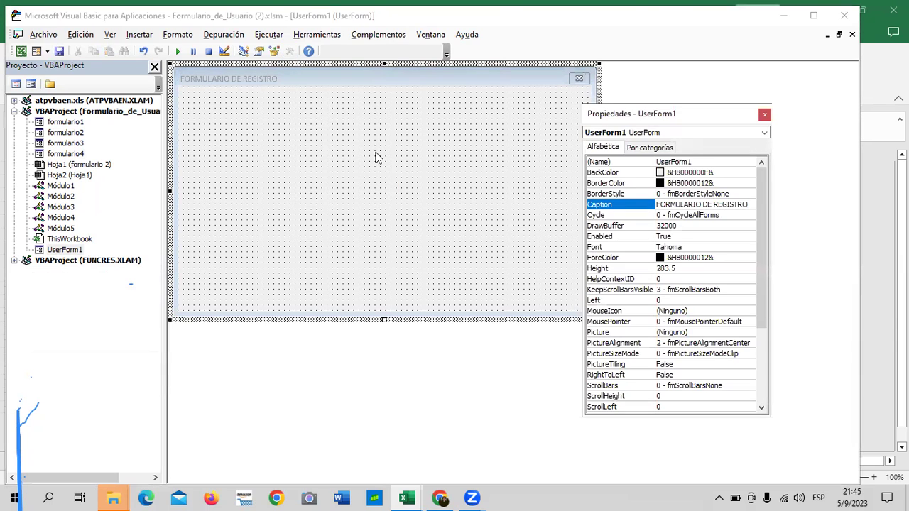
pyautogui.click(722, 162)
pyautogui.click(700, 162)
pyautogui.press('BackSpace')
pyautogui.press('BackSpace')
pyautogui.press('BackSpace')
pyautogui.press('BackSpace')
pyautogui.press('BackSpace')
pyautogui.press('BackSpace')
pyautogui.press('BackSpace')
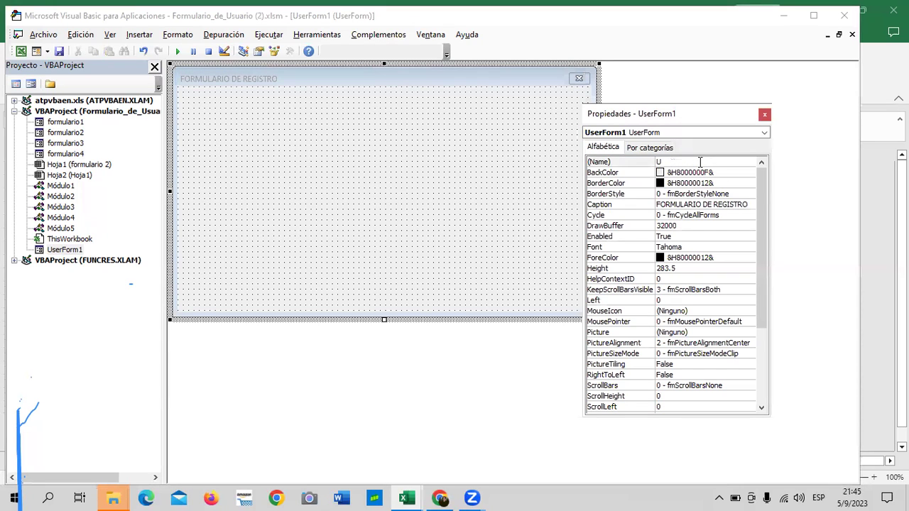
pyautogui.press('BackSpace')
pyautogui.press('capslock')
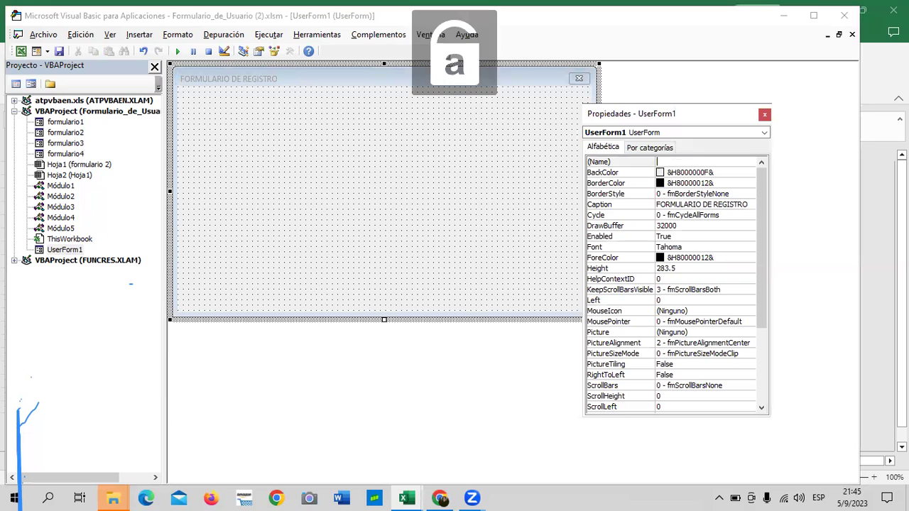
pyautogui.write('formulario')
pyautogui.write('5')
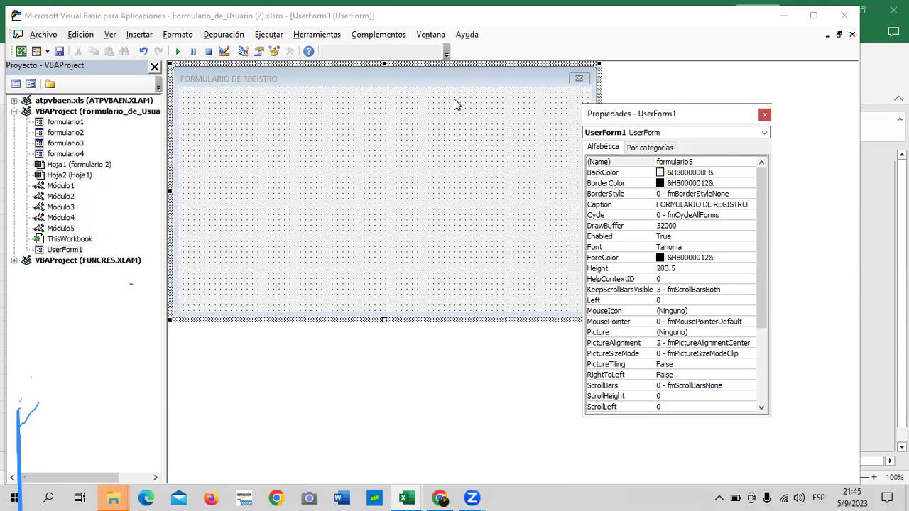
pyautogui.click(783, 174)
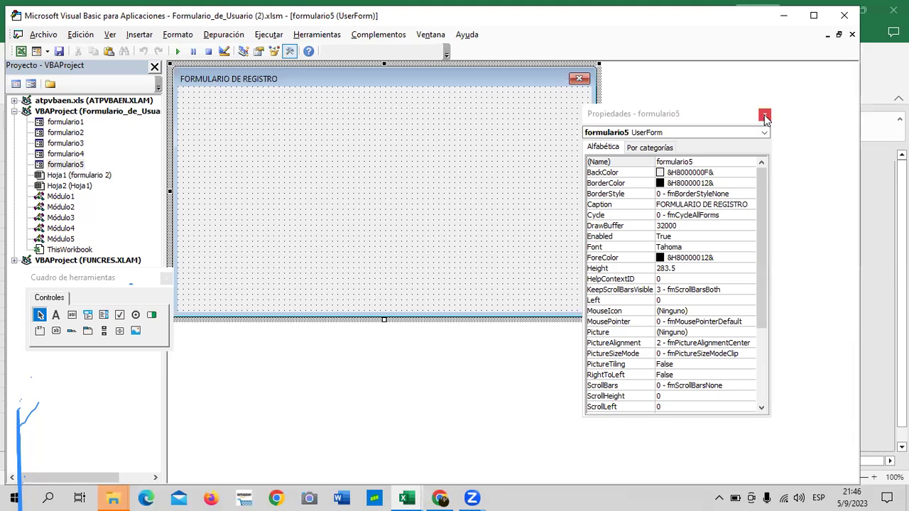
# Close the properties, run formulario5 with F5, then reopen formulario4's design
pyautogui.click(764, 115)
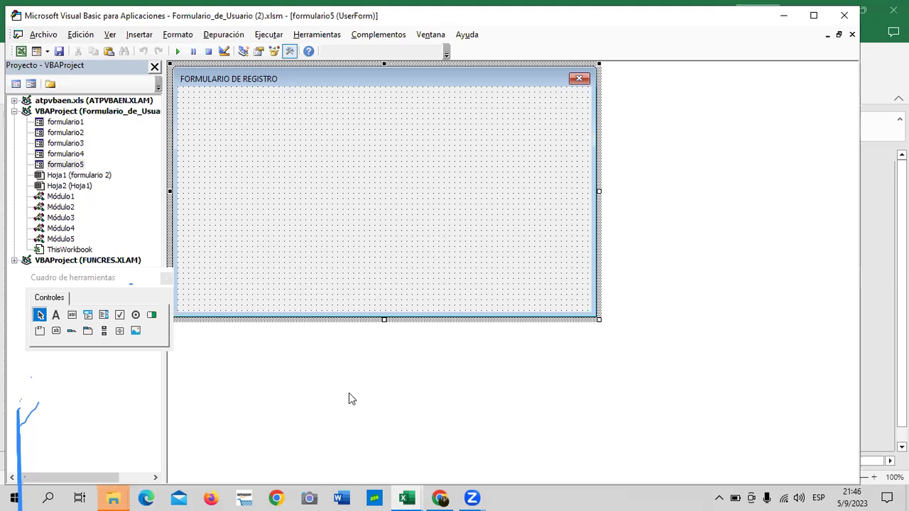
pyautogui.press('F5')
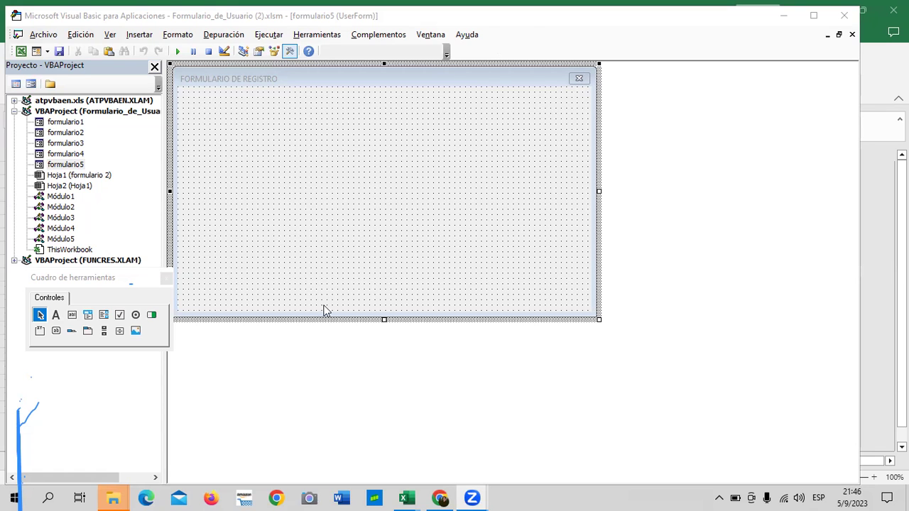
pyautogui.click(327, 202)
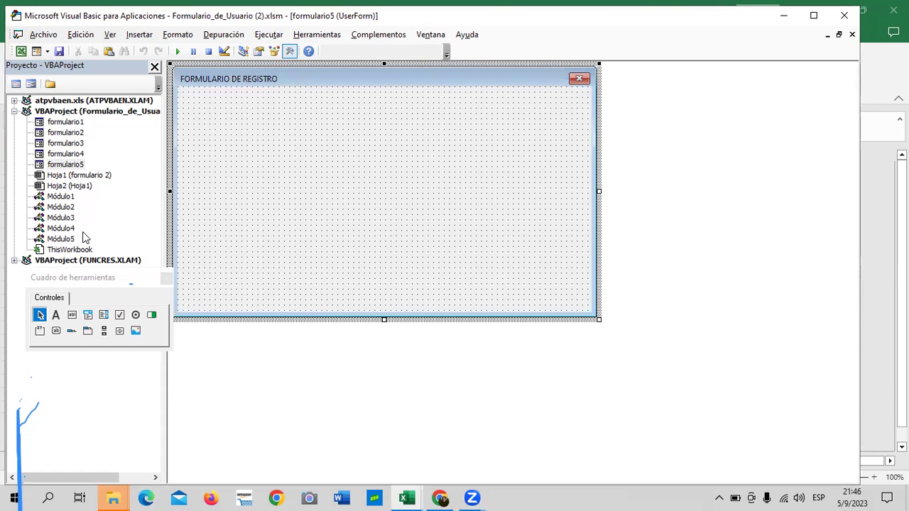
pyautogui.click(68, 165)
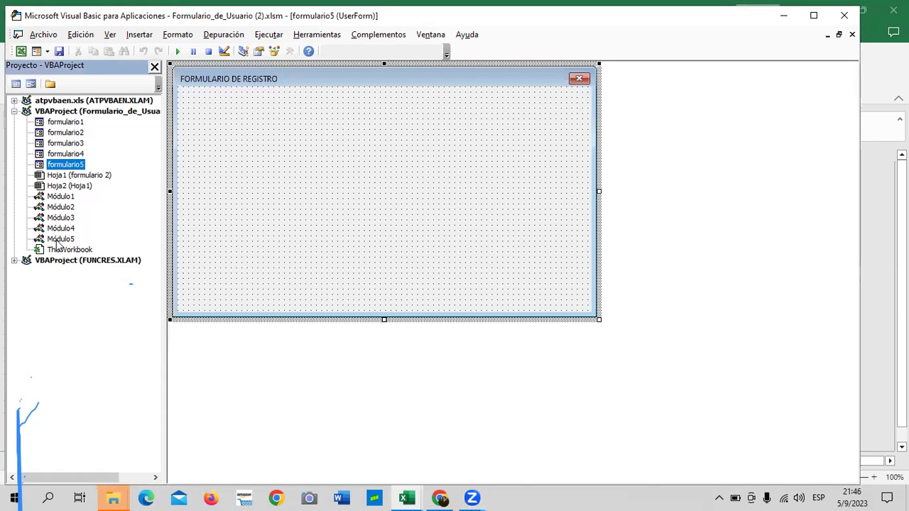
pyautogui.doubleClick(74, 154)
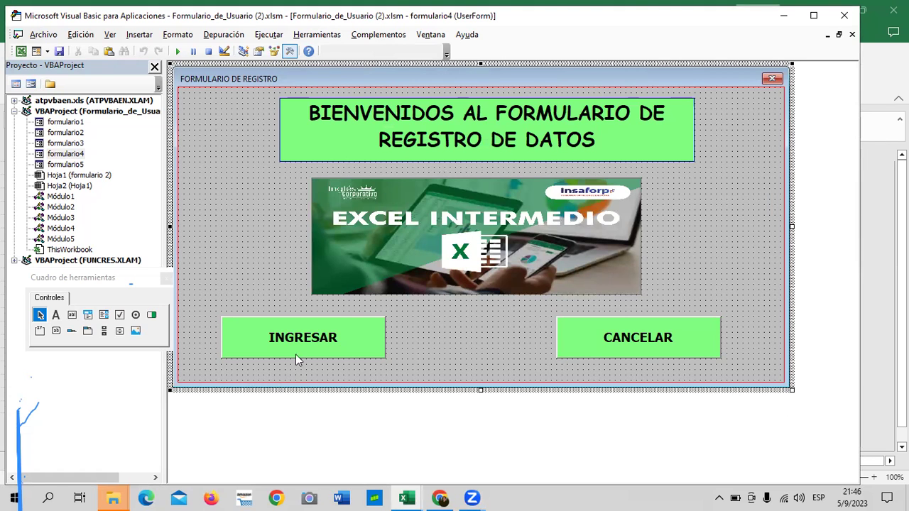
# Run the registration welcome form from Excel's FORMULARIO button and close it with CANCELAR
pyautogui.click(863, 183)
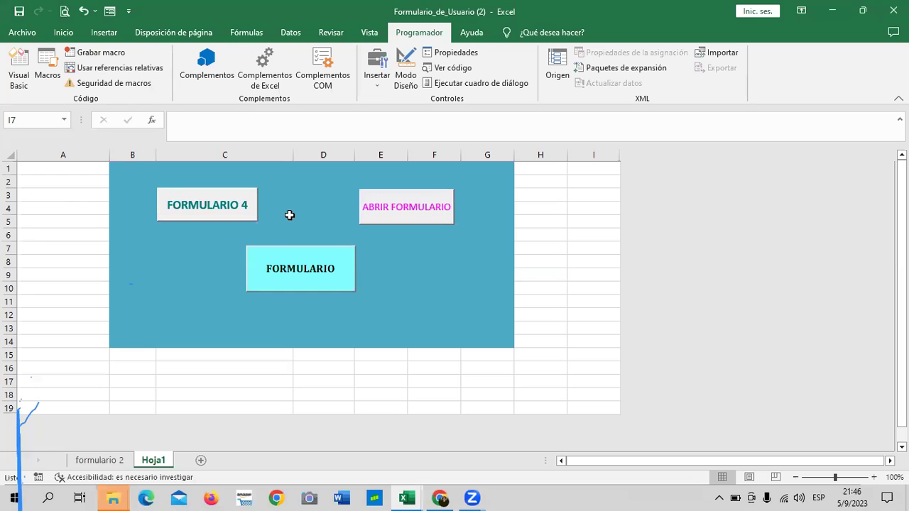
pyautogui.click(303, 255)
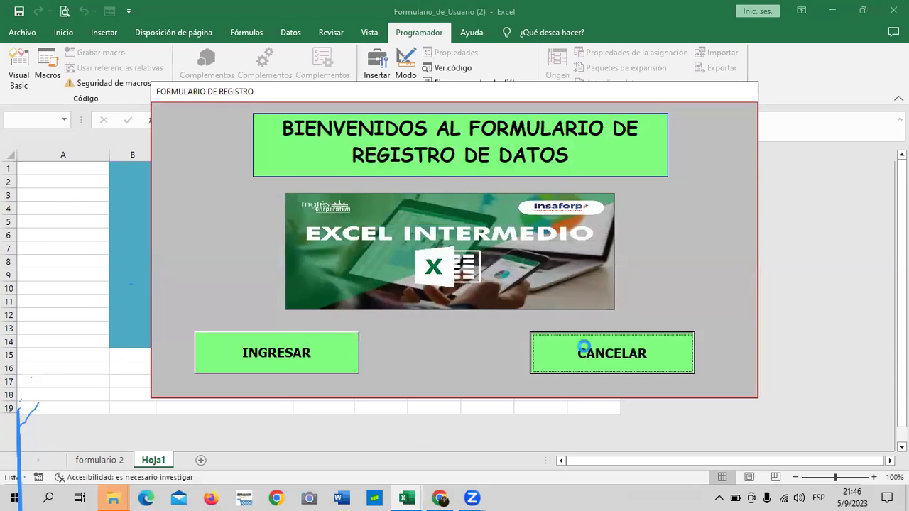
pyautogui.click(584, 348)
pyautogui.click(19, 77)
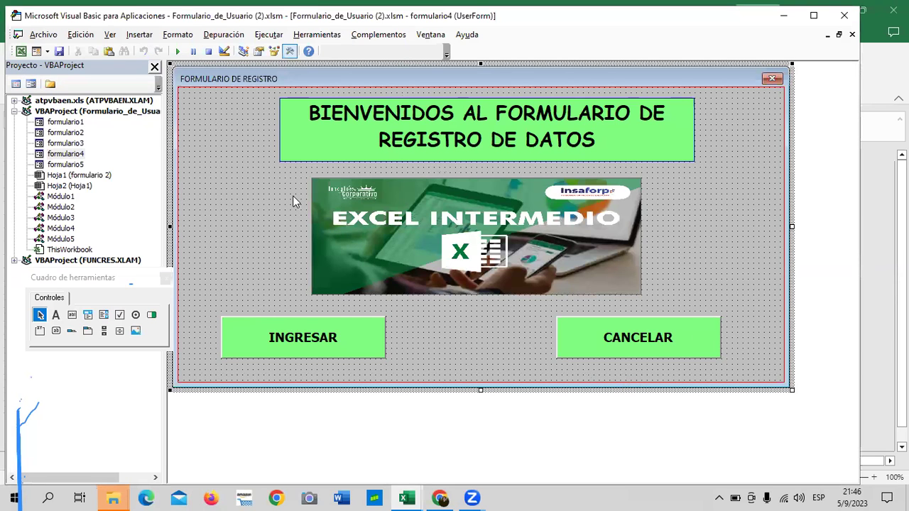
# Open the INGRESAR button's empty CommandButton2_Click procedure via Ver código
pyautogui.click(366, 345)
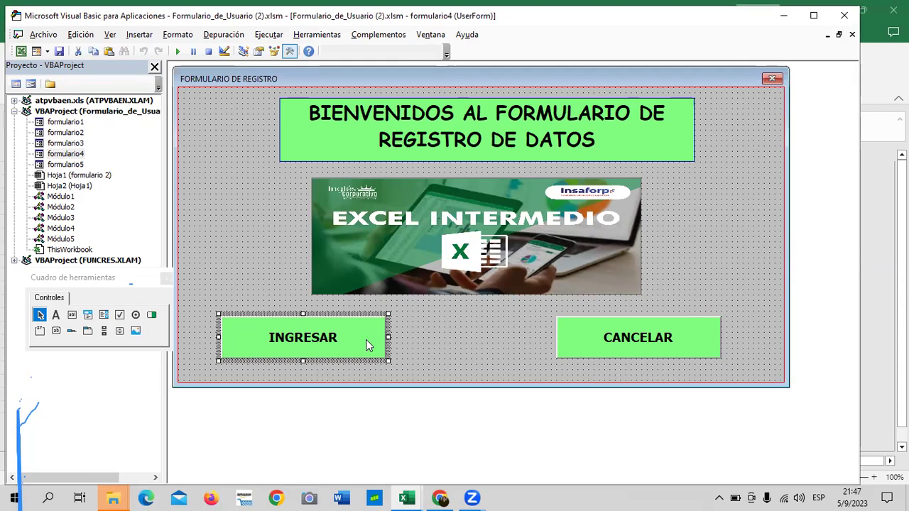
pyautogui.rightClick(370, 341)
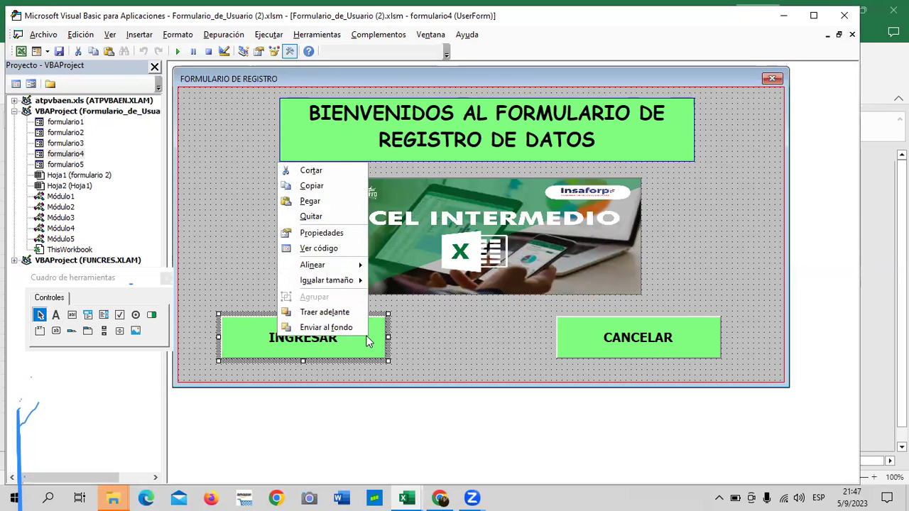
pyautogui.click(366, 340)
pyautogui.rightClick(366, 339)
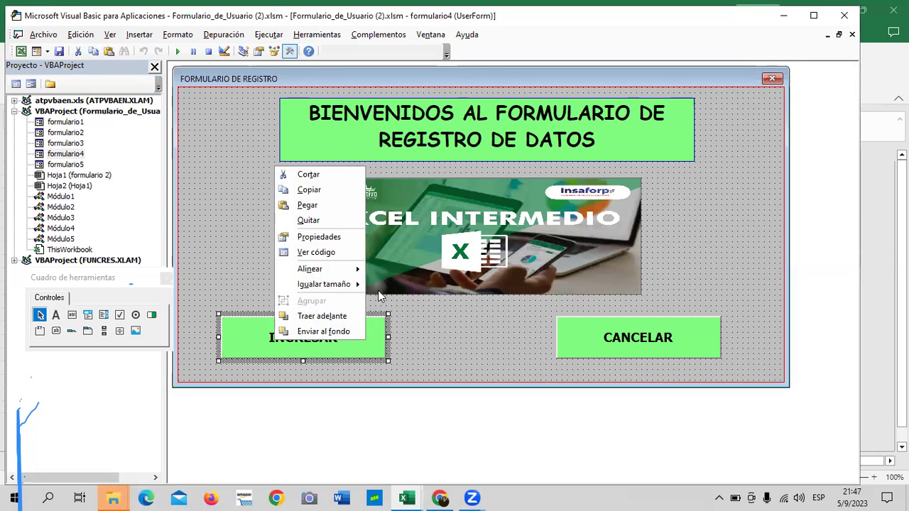
pyautogui.click(316, 252)
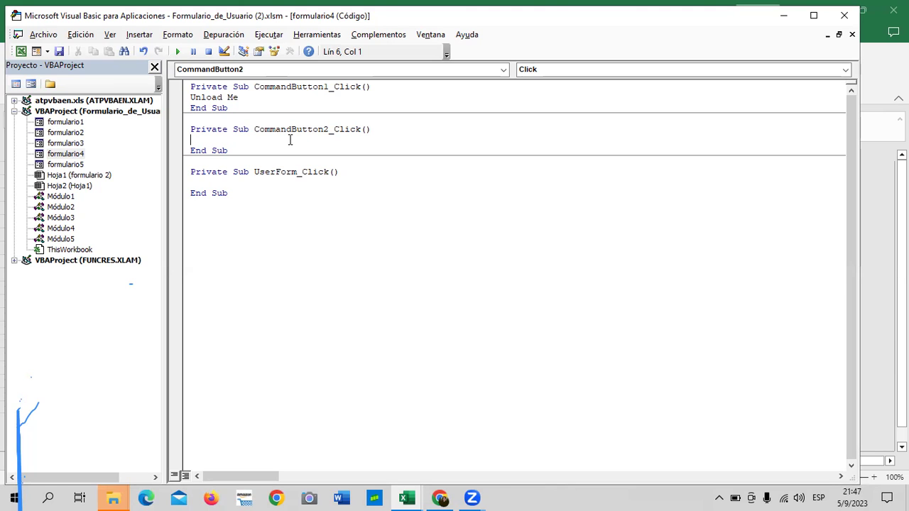
# Write 'Load formulario5' inside the CommandButton2_Click procedure
pyautogui.write('Oad')
pyautogui.press('BackSpace')
pyautogui.press('BackSpace')
pyautogui.press('BackSpace')
pyautogui.press('BackSpace')
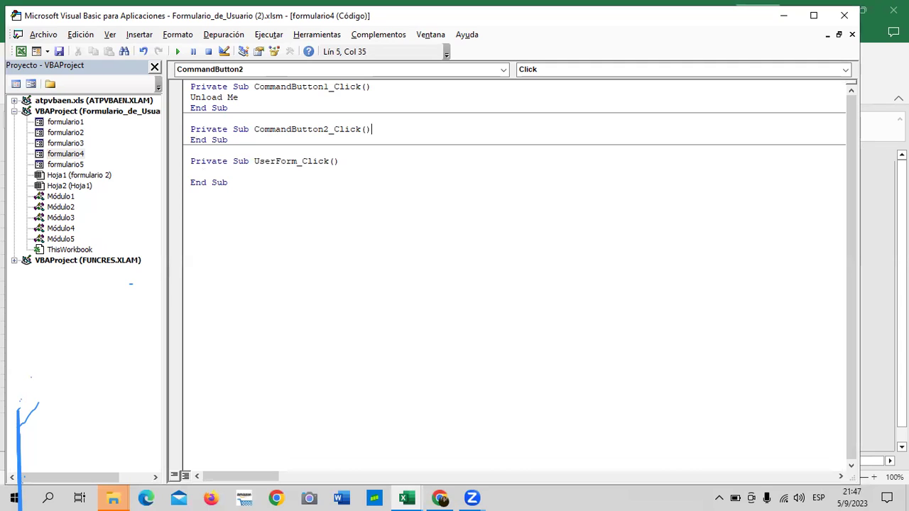
pyautogui.press('Return')
pyautogui.press('Return')
pyautogui.press('Up')
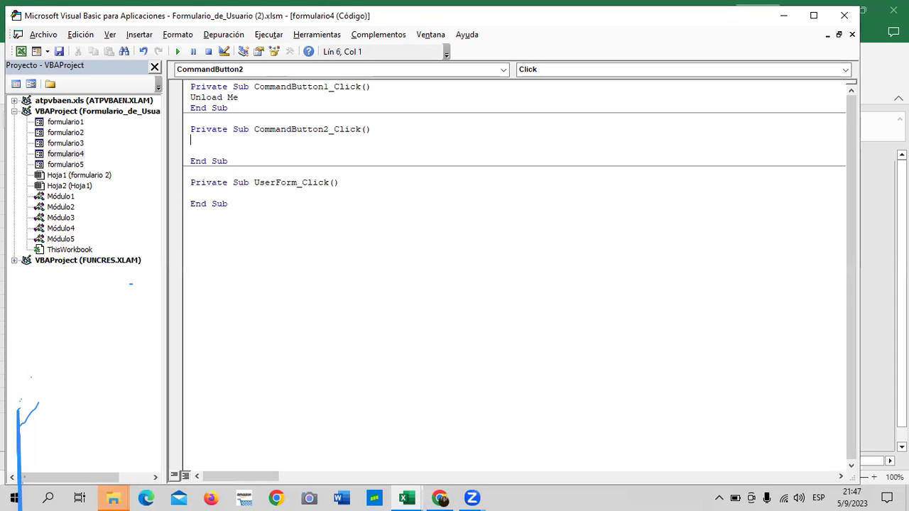
pyautogui.write('Load')
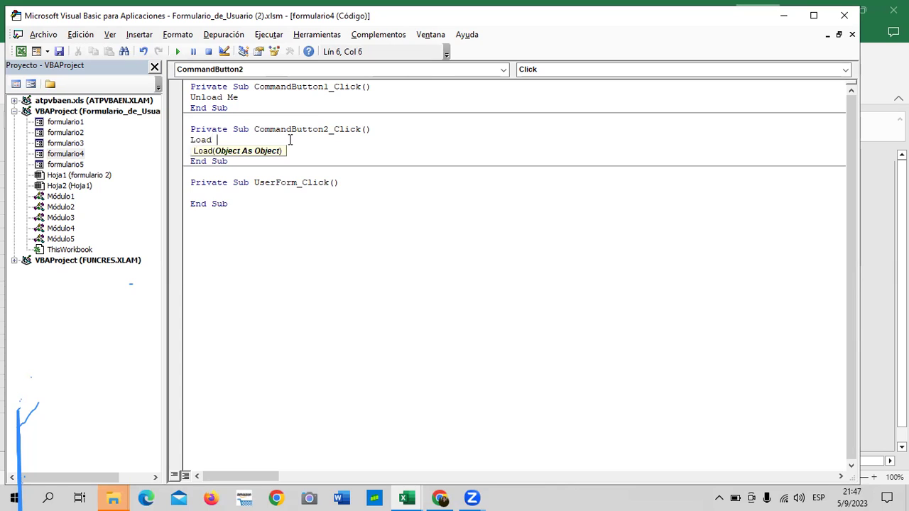
pyautogui.press('capslock')
pyautogui.write('FOR')
pyautogui.press('BackSpace')
pyautogui.press('BackSpace')
pyautogui.press('BackSpace')
pyautogui.press('capslock')
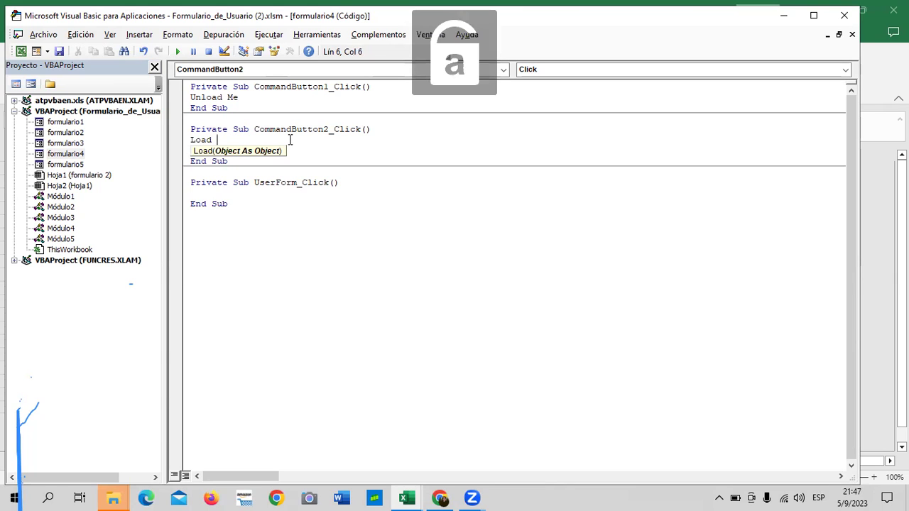
pyautogui.write('formulario5')
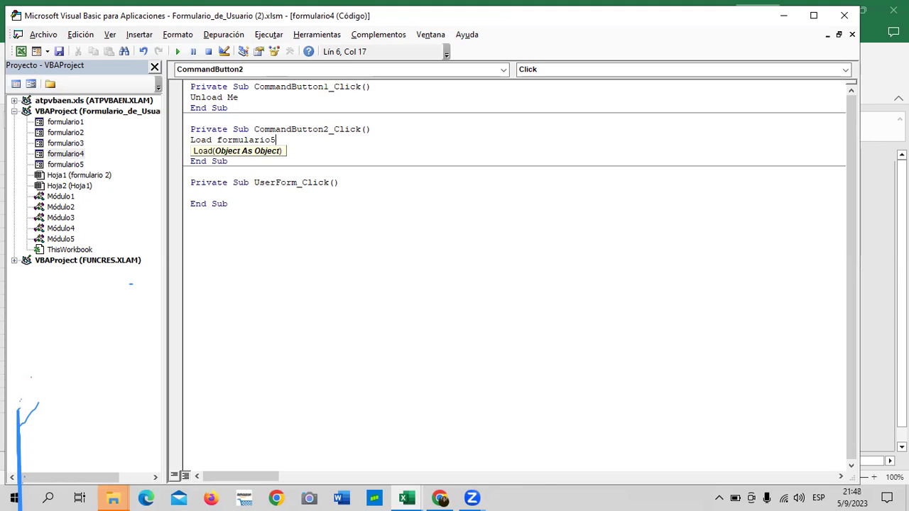
# Add 'formulario5.Show' on the next line and run the code with F5
pyautogui.press('Return')
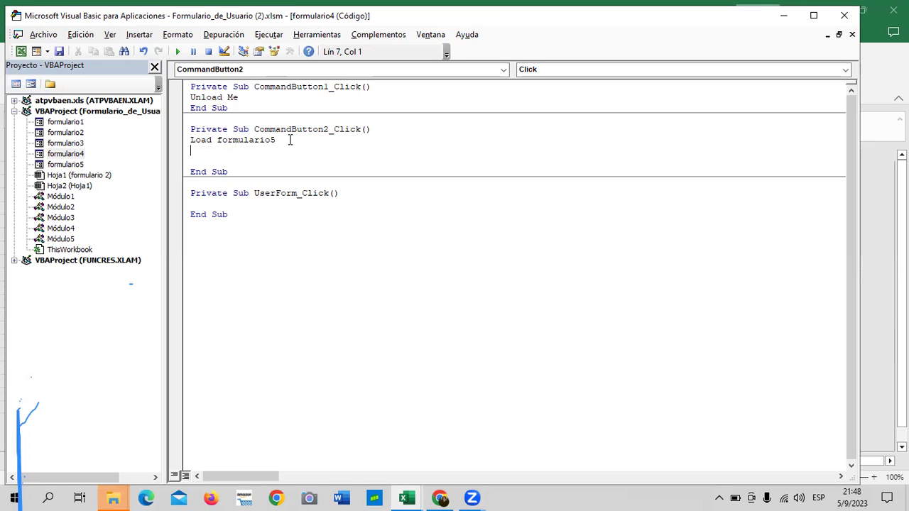
pyautogui.write('formulario5.')
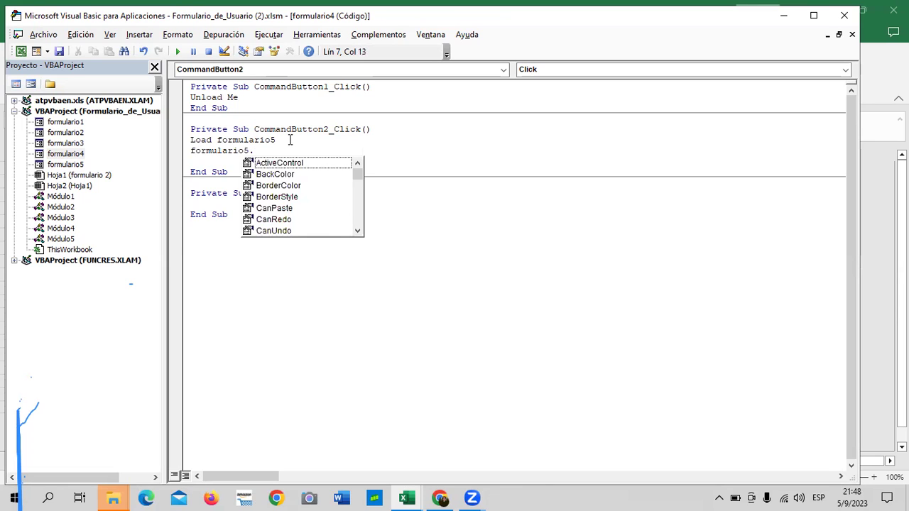
pyautogui.write('Show')
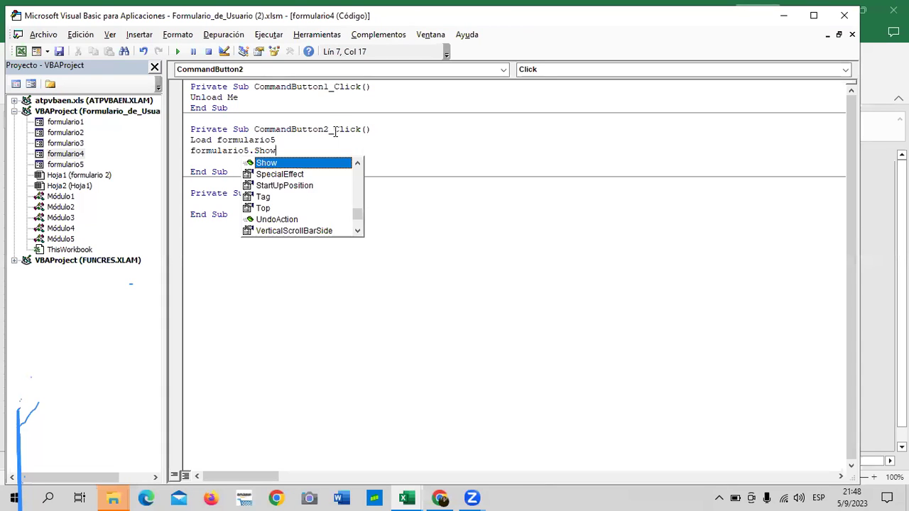
pyautogui.doubleClick(295, 165)
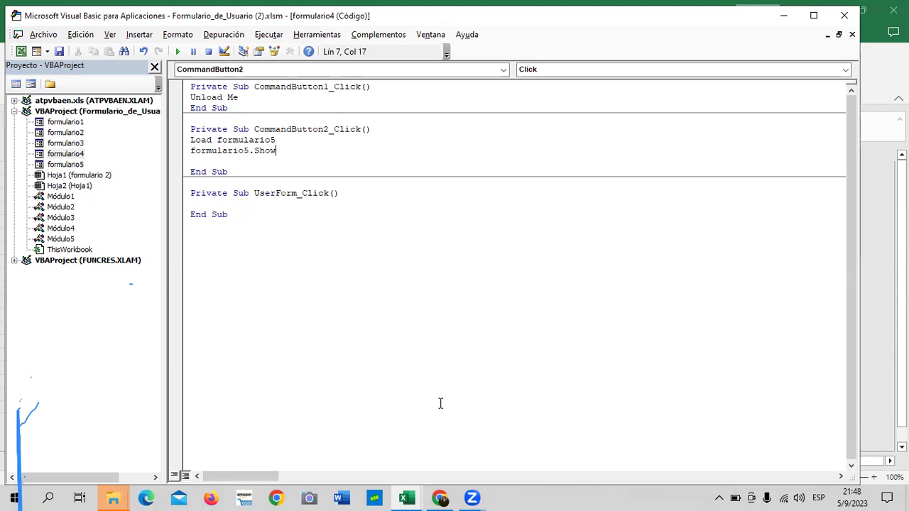
pyautogui.press('F5')
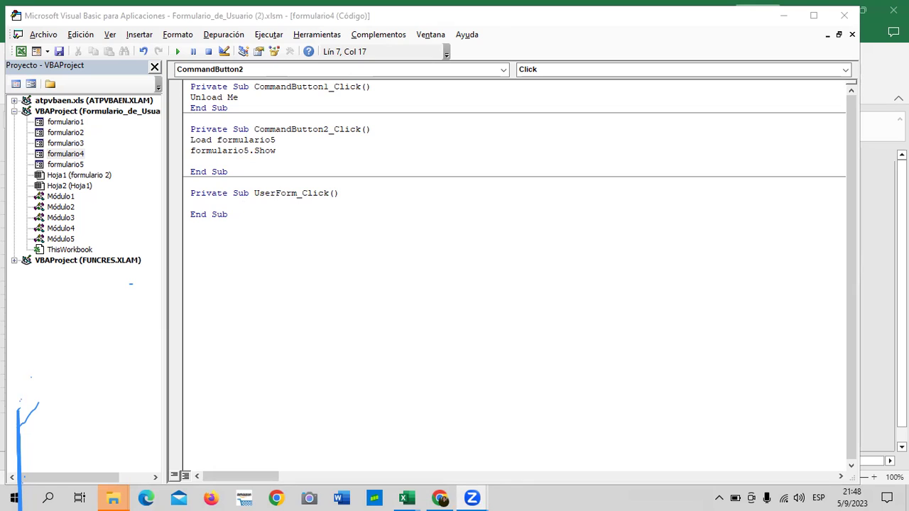
# Test that INGRESAR opens blank formulario5, close both forms, and return to formulario4's design
pyautogui.press('capslock')
pyautogui.press('capslock')
pyautogui.click(876, 206)
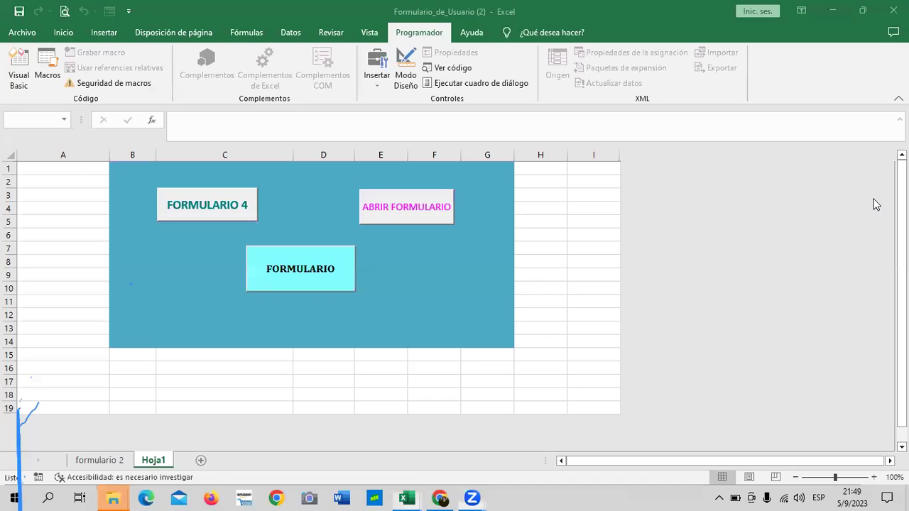
pyautogui.click(285, 280)
pyautogui.click(310, 359)
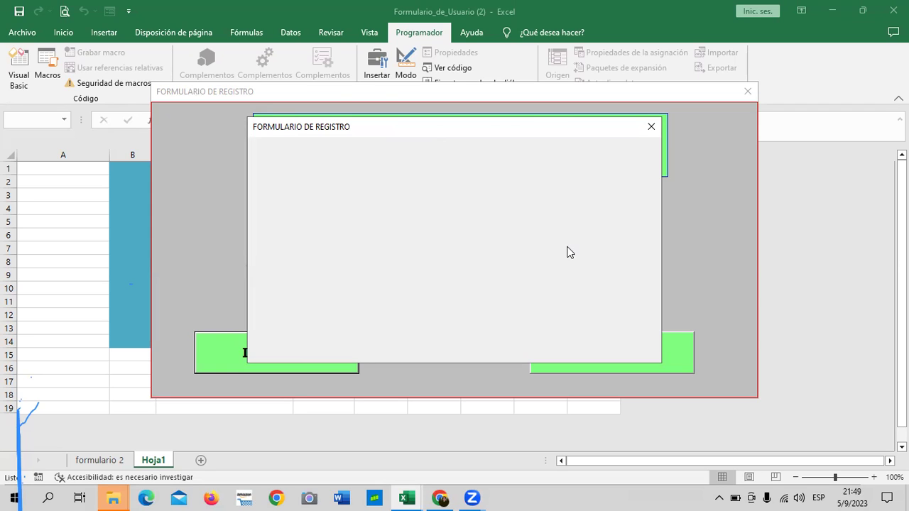
pyautogui.click(651, 126)
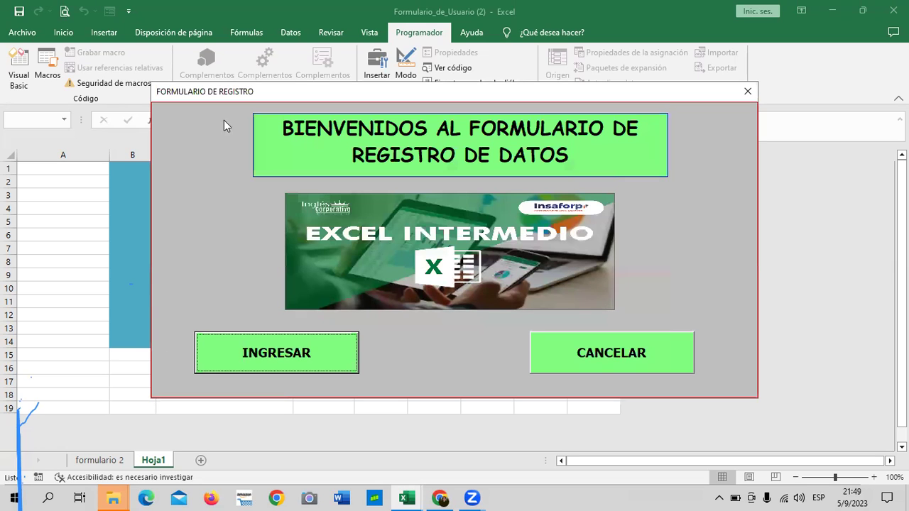
pyautogui.click(558, 357)
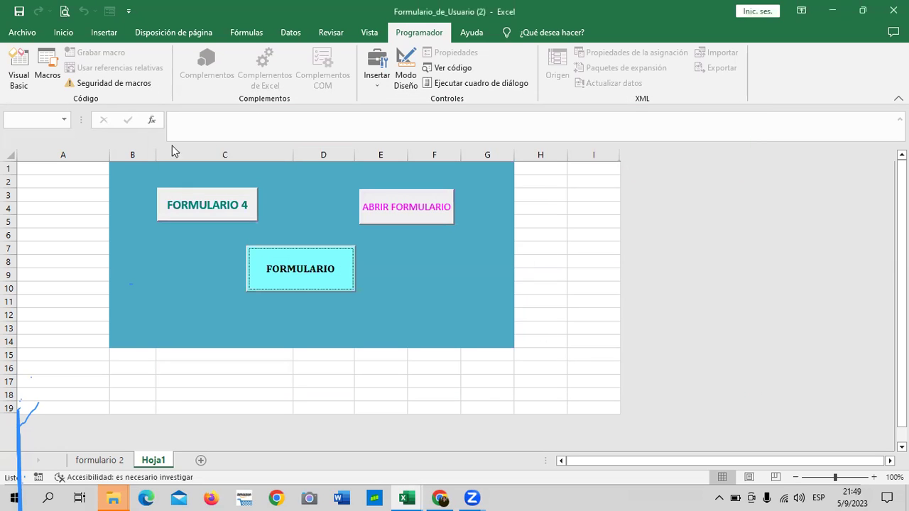
pyautogui.click(27, 66)
pyautogui.click(47, 51)
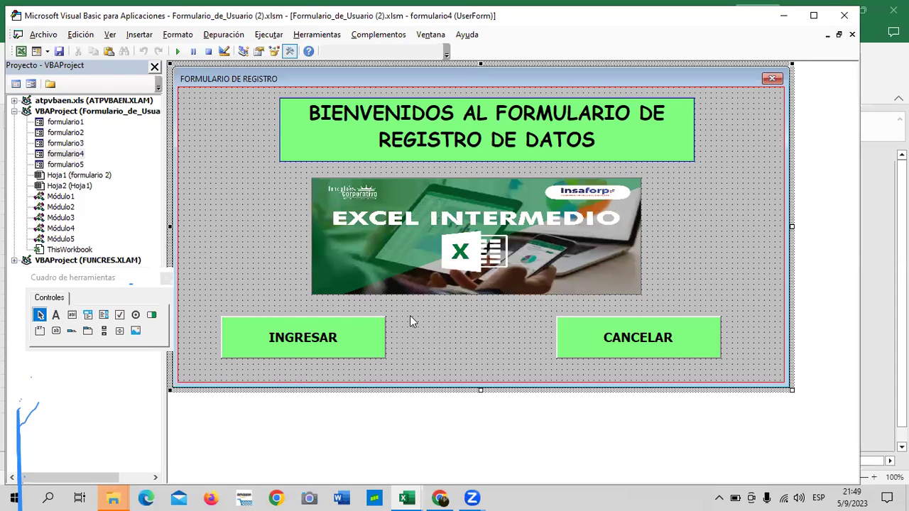
# Use Ver código on the INGRESAR button to show its CommandButton2_Click code
pyautogui.rightClick(359, 340)
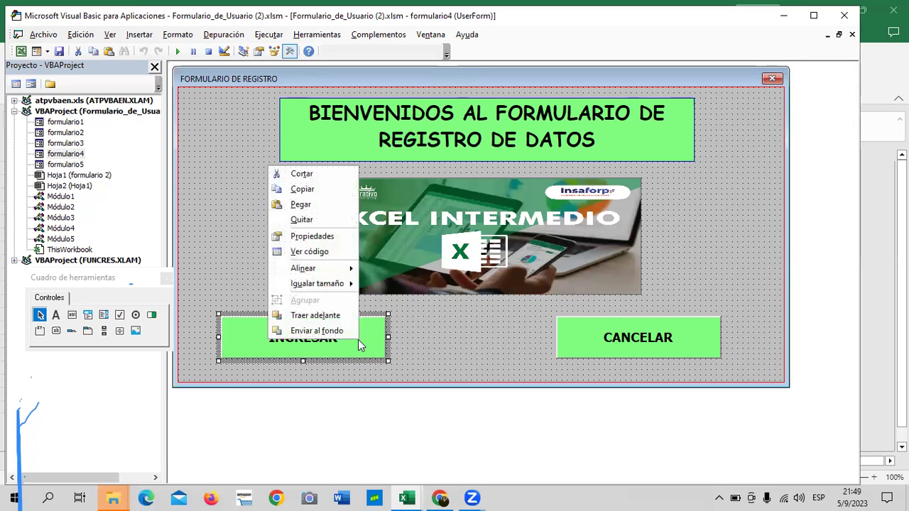
pyautogui.click(323, 251)
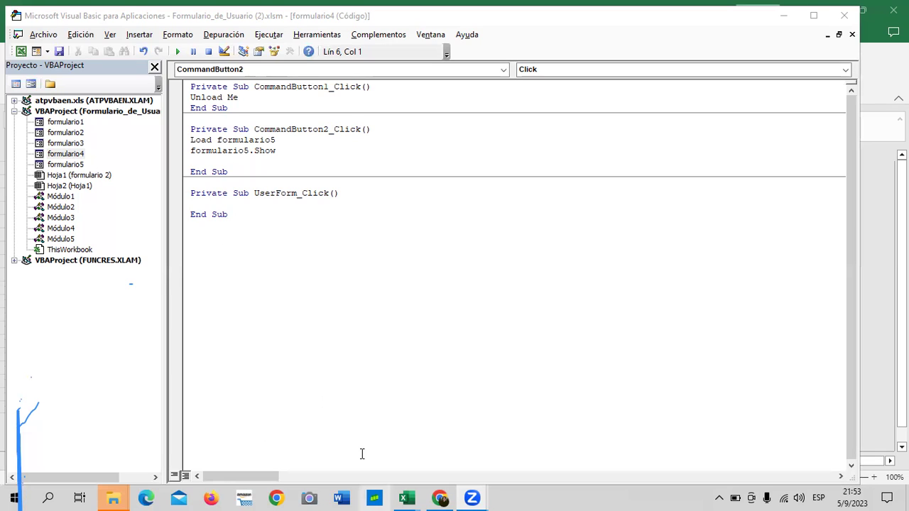
# Preview blank formulario5, then reopen formulario4's design with its INGRESAR and CANCELAR buttons
pyautogui.doubleClick(65, 167)
pyautogui.press('F5')
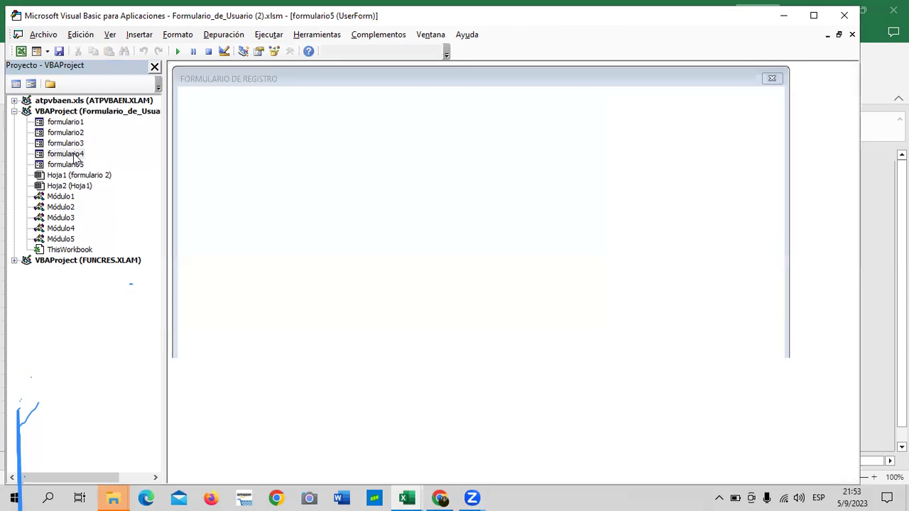
pyautogui.doubleClick(65, 154)
pyautogui.click(477, 337)
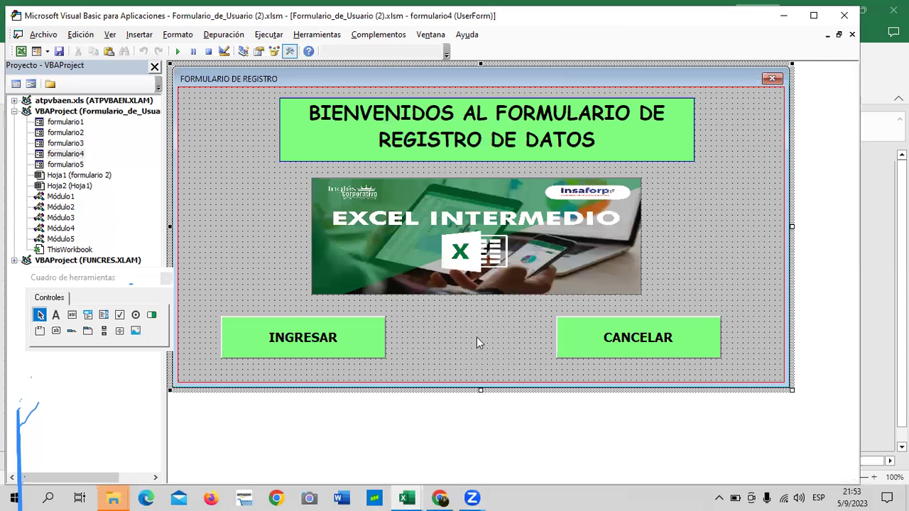
pyautogui.rightClick(359, 338)
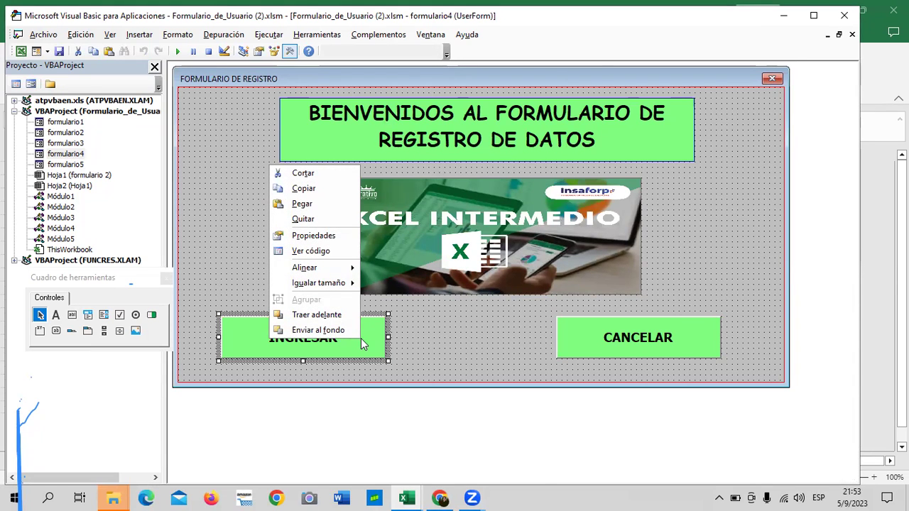
# Choose Ver código to show CommandButton2_Click loading and showing formulario5
pyautogui.click(310, 251)
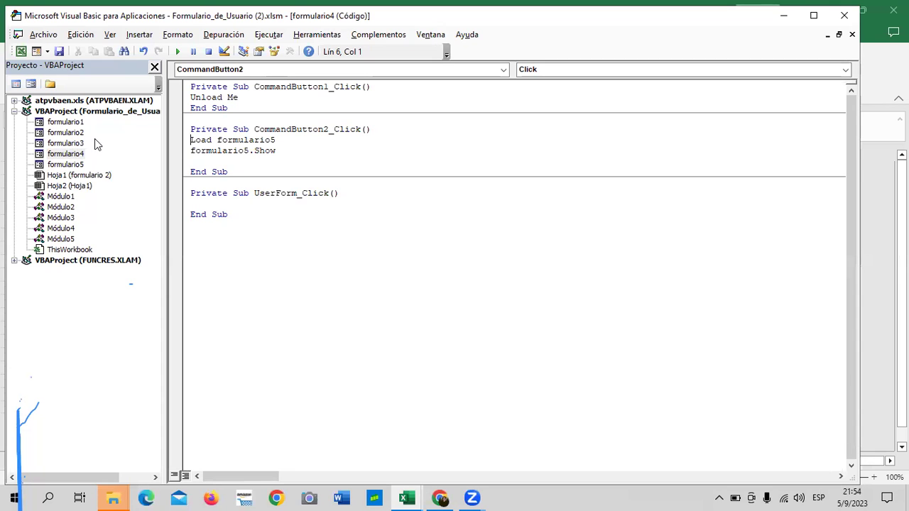
pyautogui.click(67, 164)
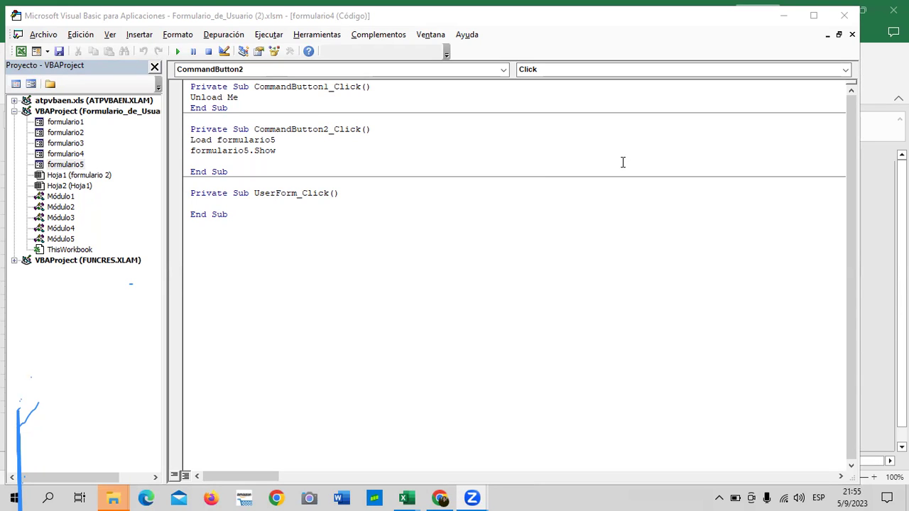
# Run FORMULARIO 4, test INGRESAR and CANCELAR, then return to the Visual Basic editor
pyautogui.click(877, 196)
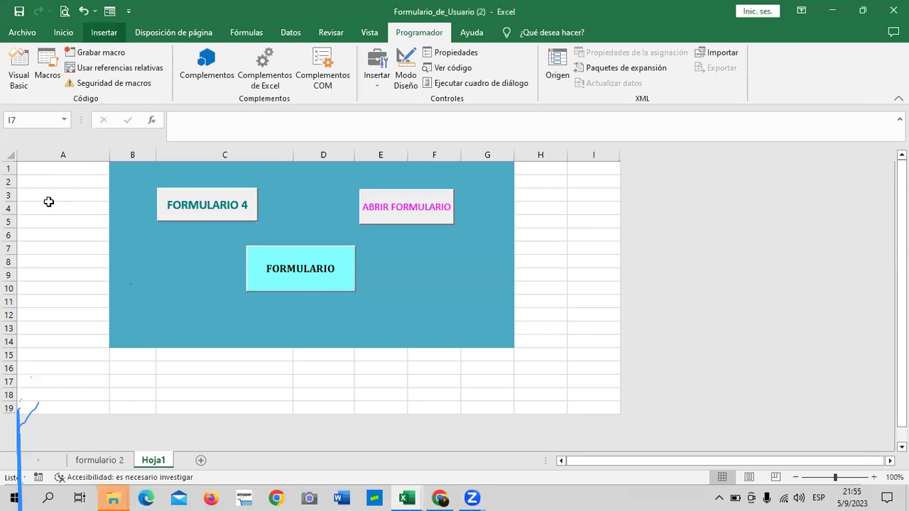
pyautogui.click(190, 209)
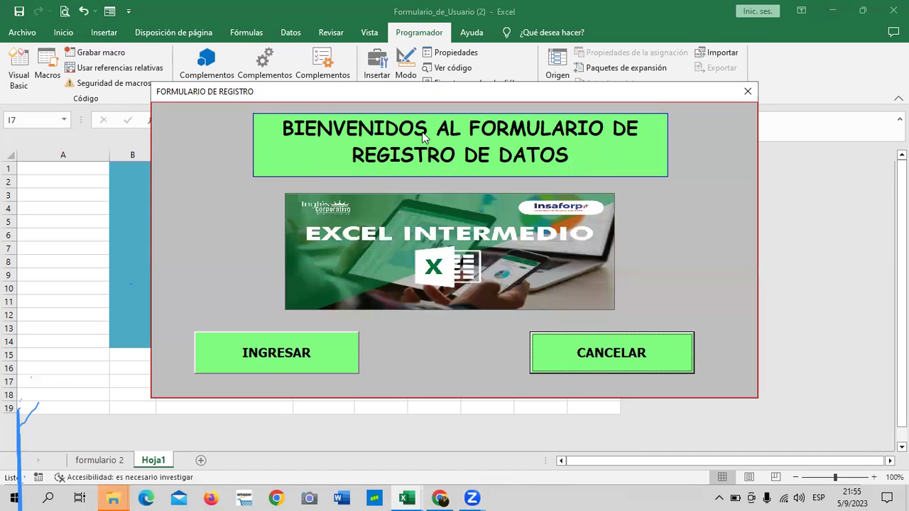
pyautogui.click(326, 358)
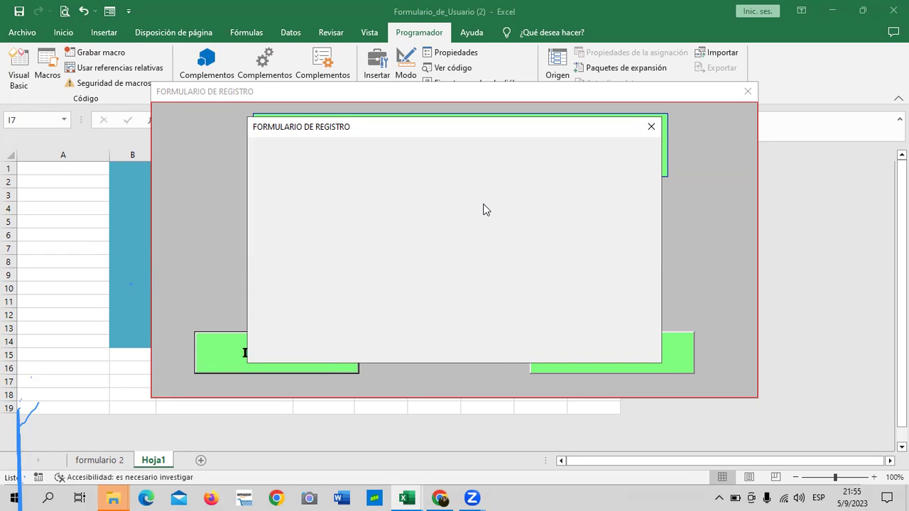
pyautogui.click(651, 127)
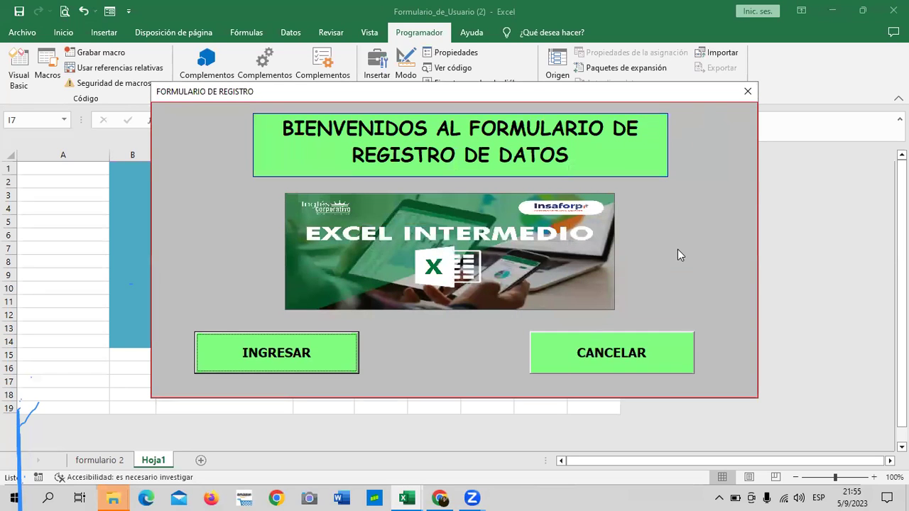
pyautogui.click(650, 359)
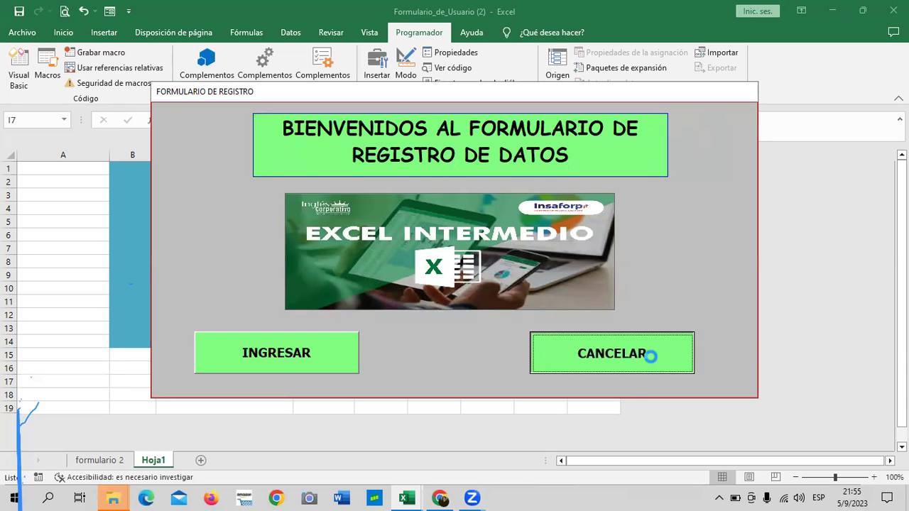
pyautogui.click(19, 68)
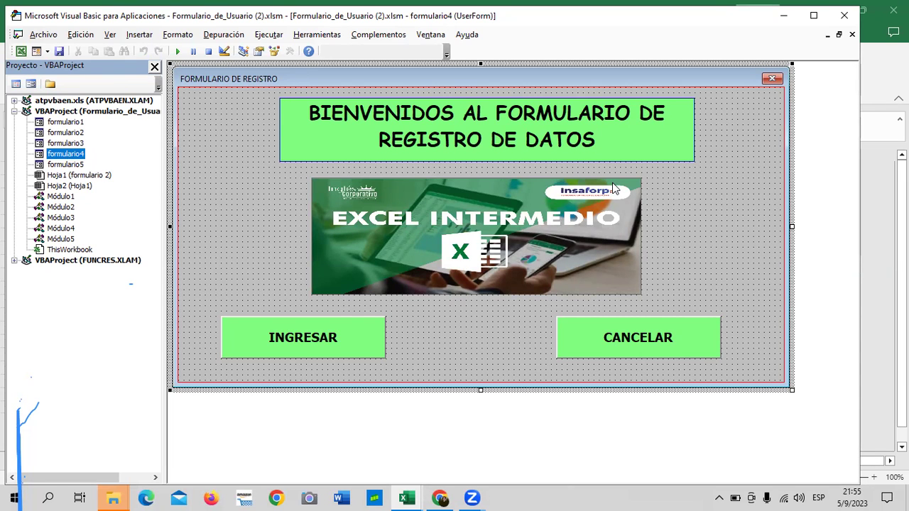
# Open the blank FORMULARIO DE REGISTRO form (formulario5) and drag its corner to enlarge it
pyautogui.doubleClick(55, 165)
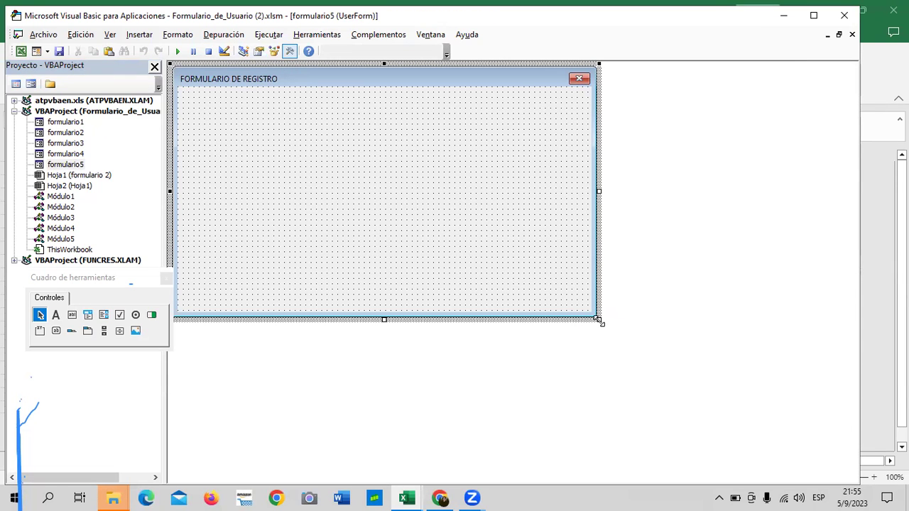
pyautogui.moveTo(599, 321); pyautogui.dragTo(702, 350)
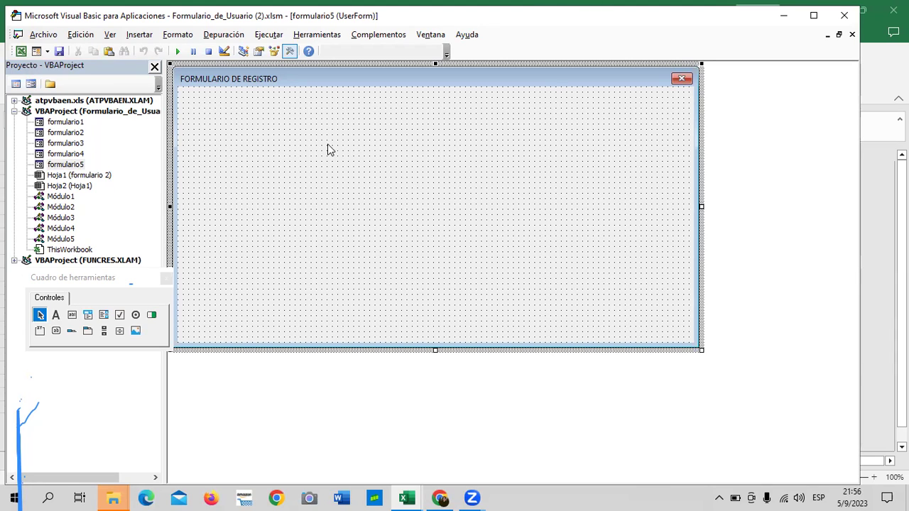
# Draw a label across the top reading 'COMPLETE LOS SIGUIENTES DATOS DEL REGRISTRO'
pyautogui.click(55, 315)
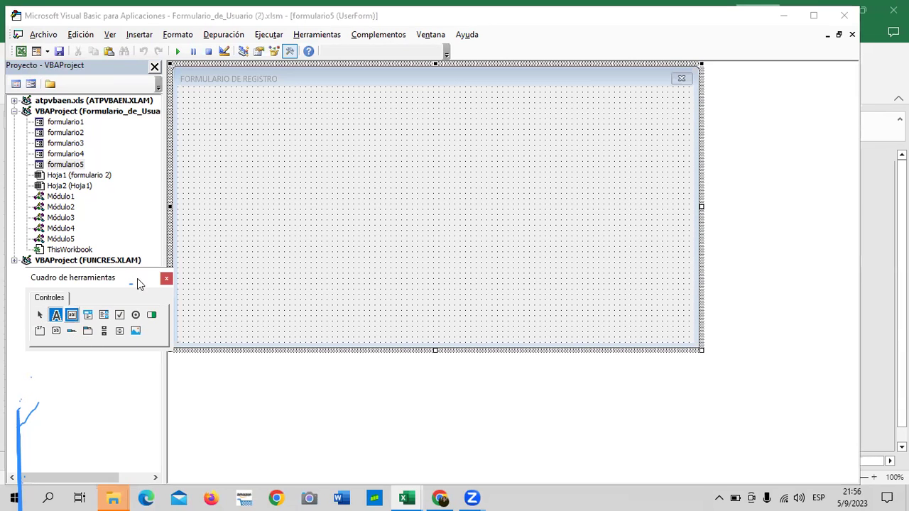
pyautogui.moveTo(252, 92)
pyautogui.mouseDown()
pyautogui.moveTo(310, 114)
pyautogui.moveTo(613, 119)
pyautogui.mouseUp()
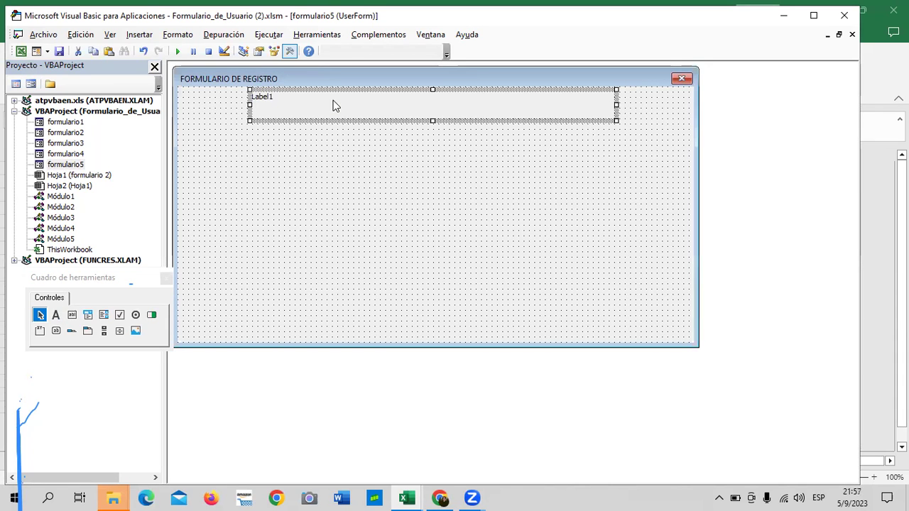
pyautogui.click(299, 105)
pyautogui.press('BackSpace')
pyautogui.press('BackSpace')
pyautogui.press('BackSpace')
pyautogui.press('BackSpace')
pyautogui.press('BackSpace')
pyautogui.press('BackSpace')
pyautogui.write('com')
pyautogui.press('capslock')
pyautogui.press('BackSpace')
pyautogui.press('BackSpace')
pyautogui.press('BackSpace')
pyautogui.write('COMPLETE LOS ')
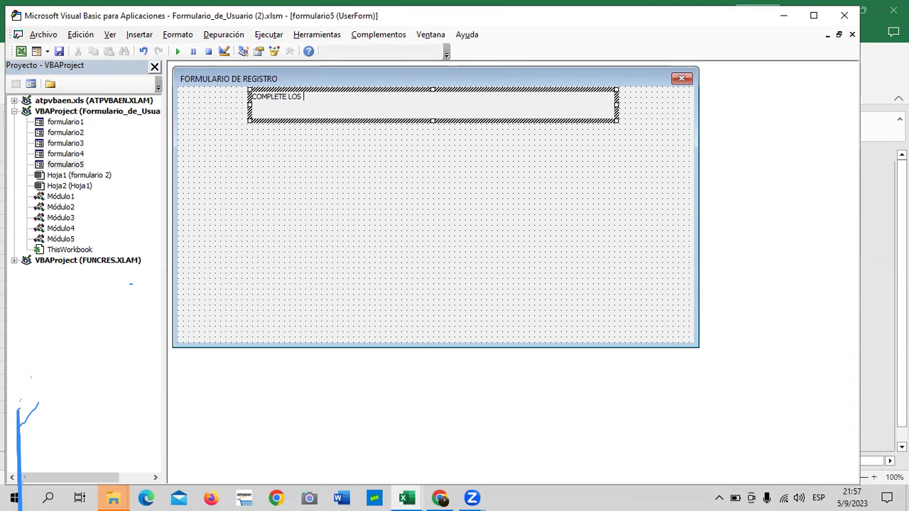
pyautogui.write('SIGUI')
pyautogui.write('ENTES DATOS DEL REGRISTRO')
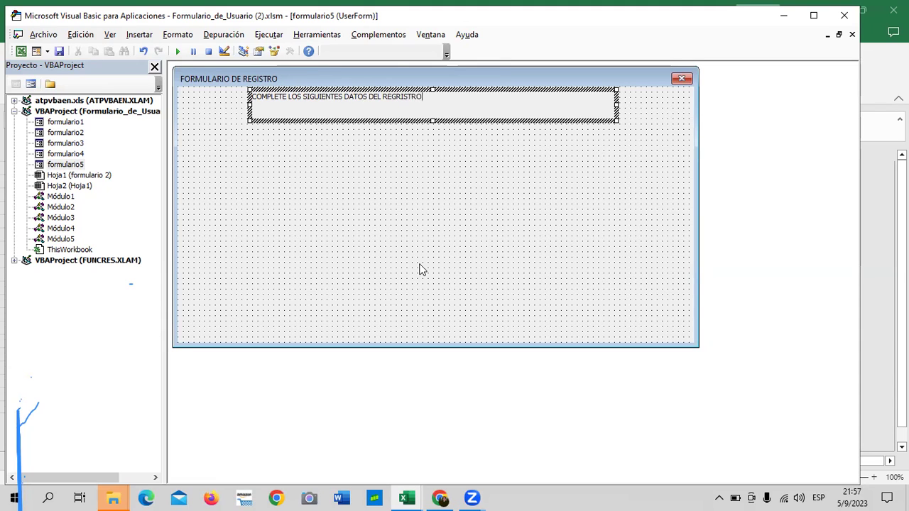
pyautogui.click(414, 141)
# Select the title label and open its Propiedades window
pyautogui.click(425, 102)
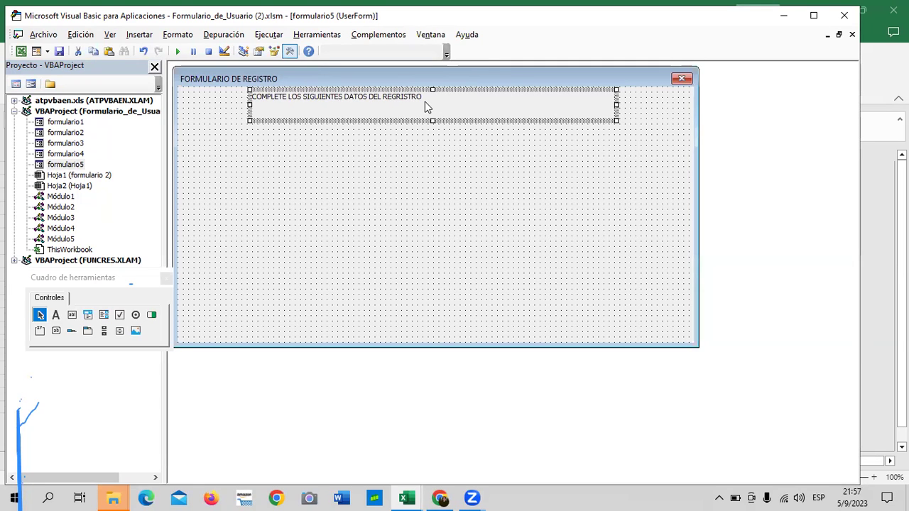
pyautogui.moveTo(425, 107); pyautogui.dragTo(505, 129)
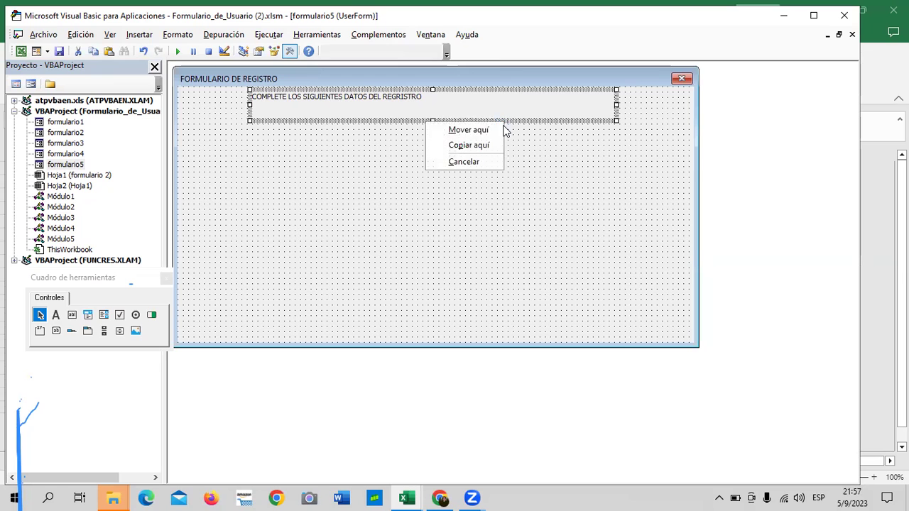
pyautogui.click(523, 99)
pyautogui.click(523, 99)
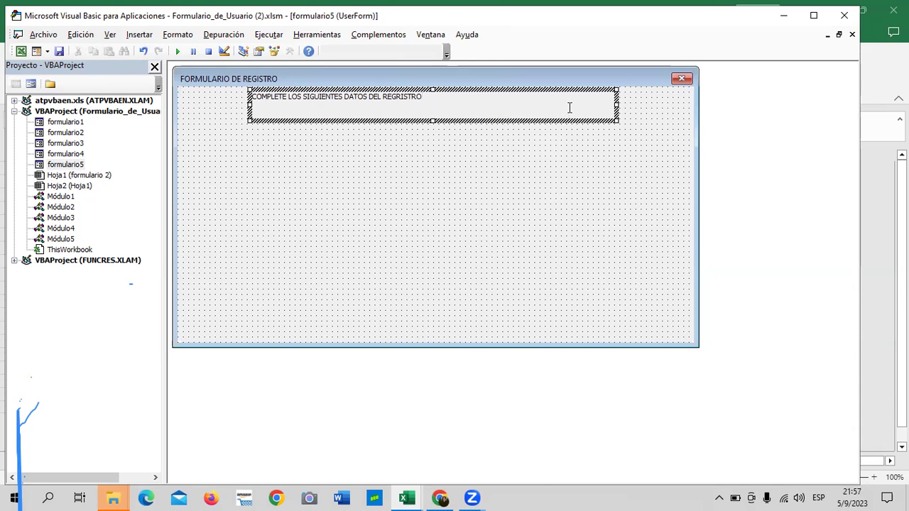
pyautogui.rightClick(569, 107)
pyautogui.click(536, 181)
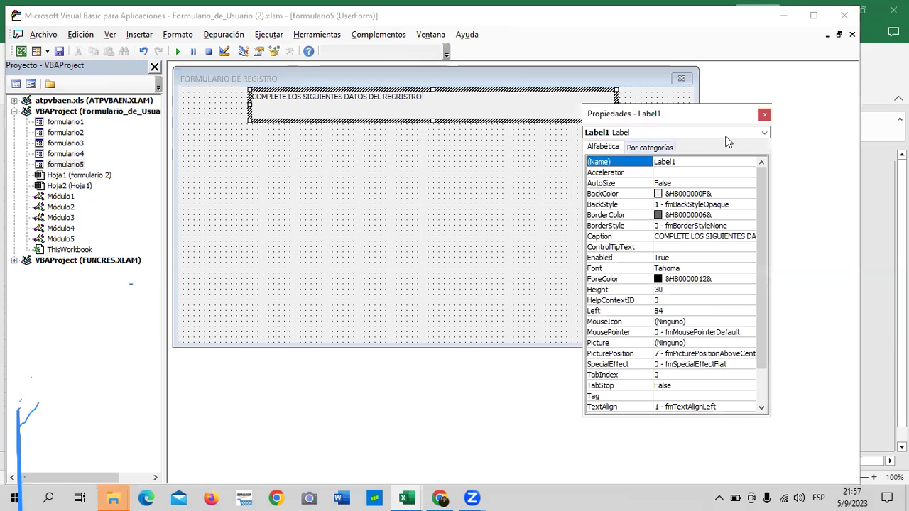
# Make the title label's font bold at size 16 via the Font property
pyautogui.moveTo(720, 115); pyautogui.dragTo(285, 157)
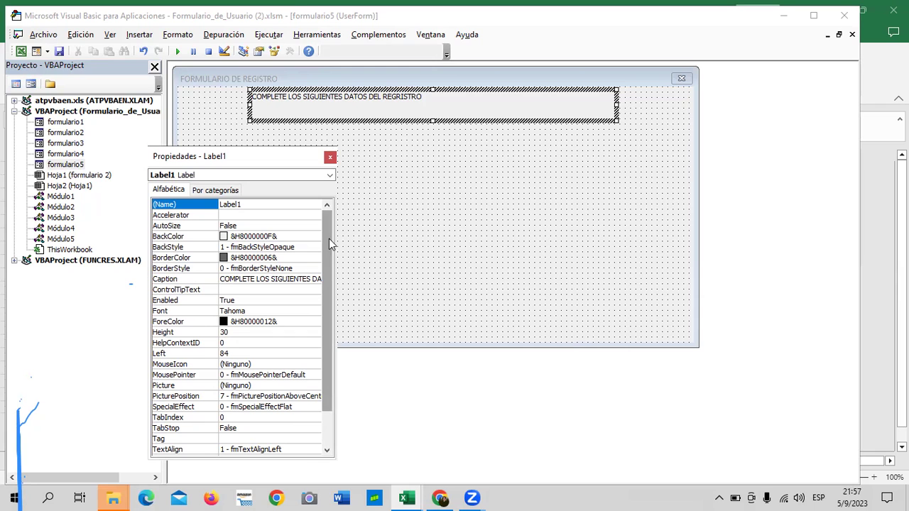
pyautogui.click(274, 310)
pyautogui.click(315, 312)
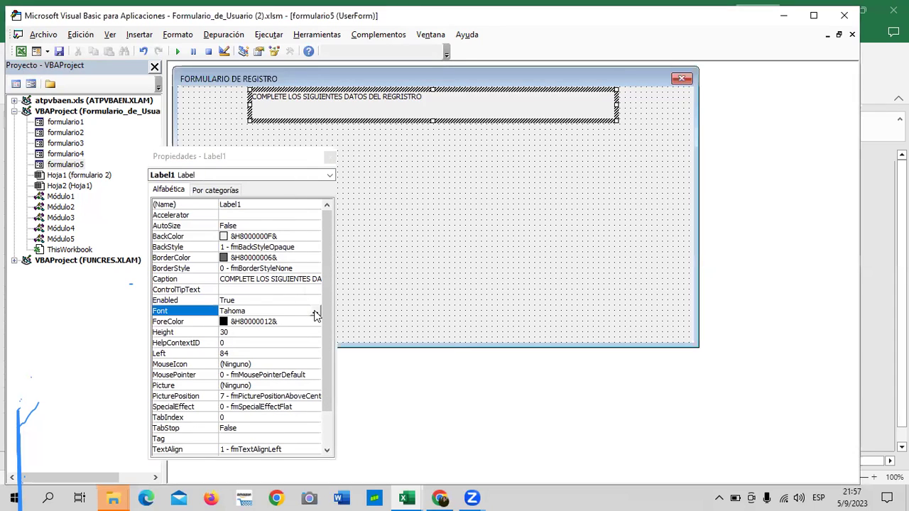
pyautogui.click(227, 192)
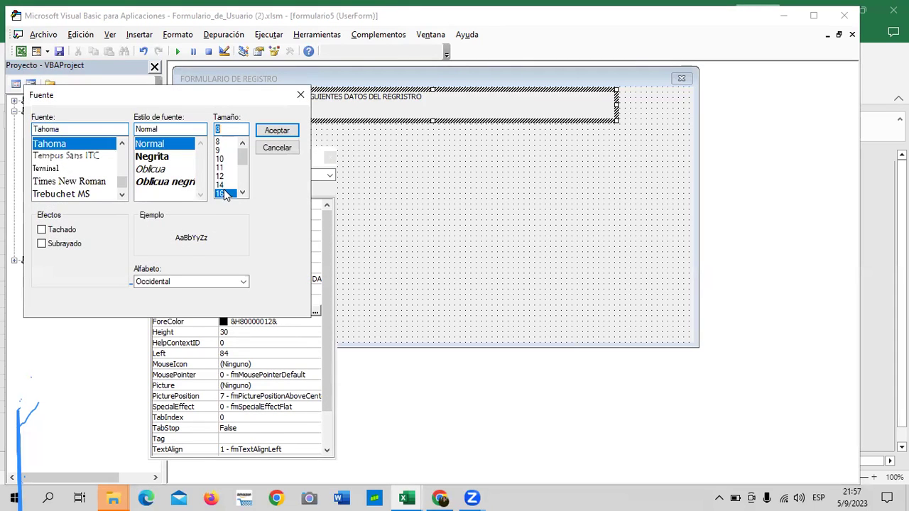
pyautogui.click(168, 157)
pyautogui.click(276, 131)
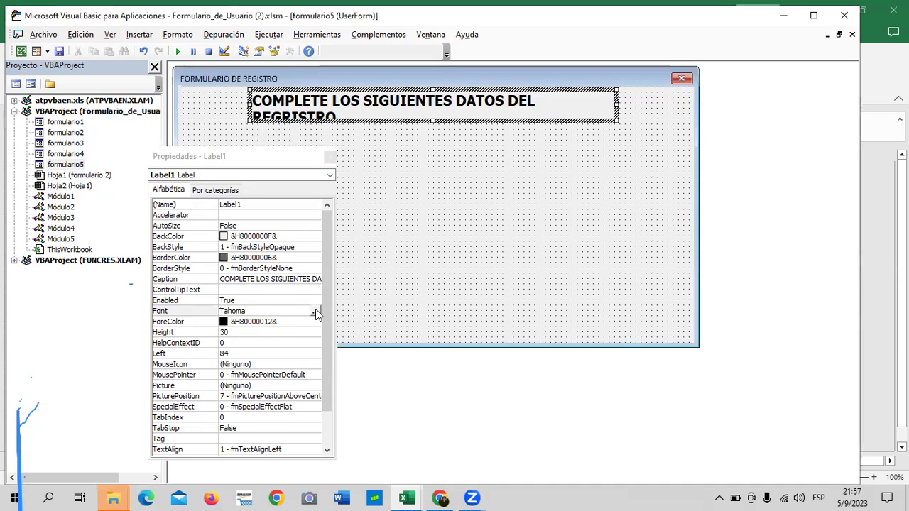
# Reduce the label font to 14 so the caption fits, then remove the leading space
pyautogui.click(315, 311)
pyautogui.click(242, 145)
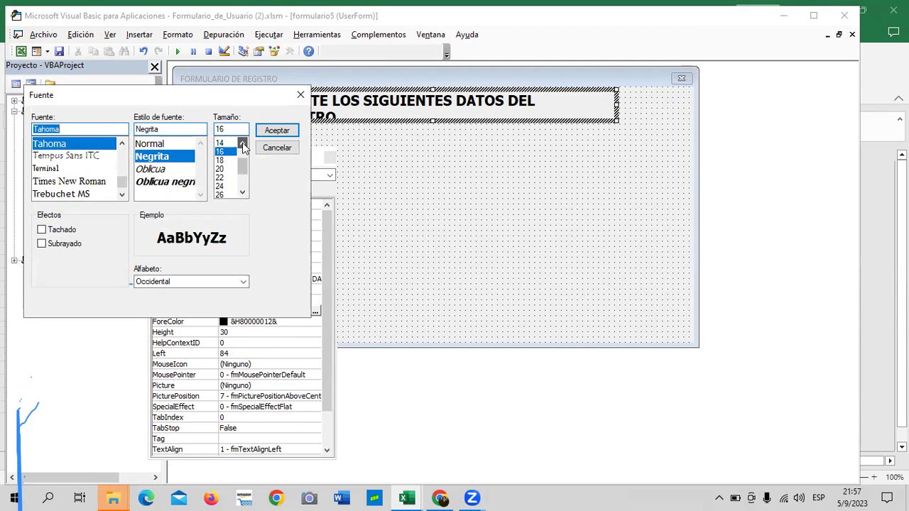
pyautogui.click(221, 160)
pyautogui.click(282, 132)
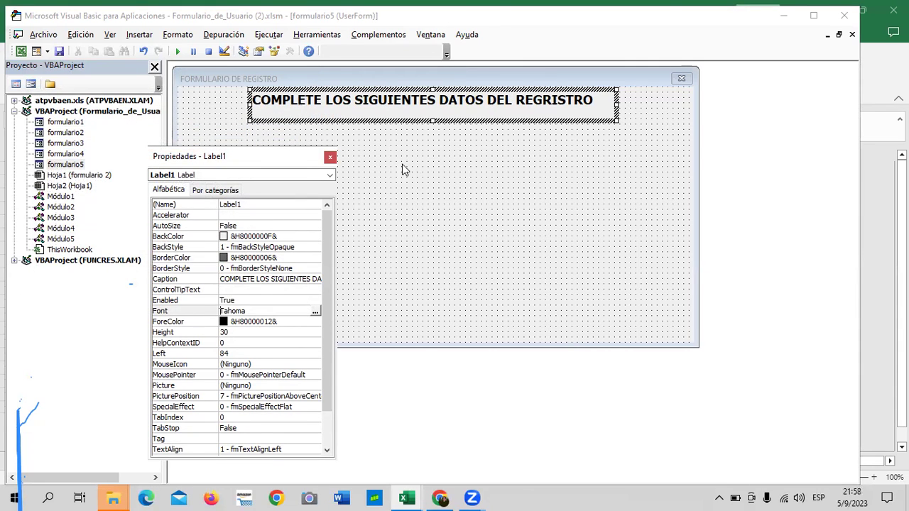
pyautogui.click(331, 158)
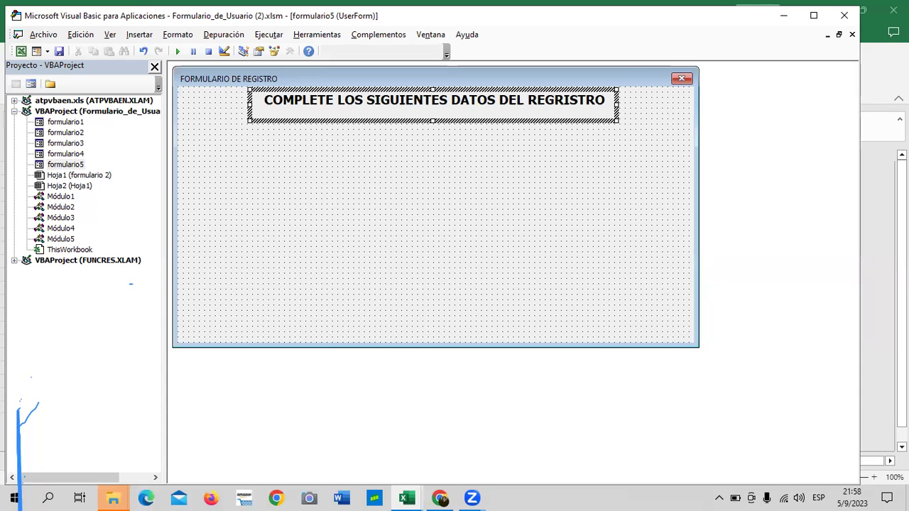
pyautogui.press('BackSpace')
# Nudge the title label slightly lower on the form
pyautogui.click(463, 254)
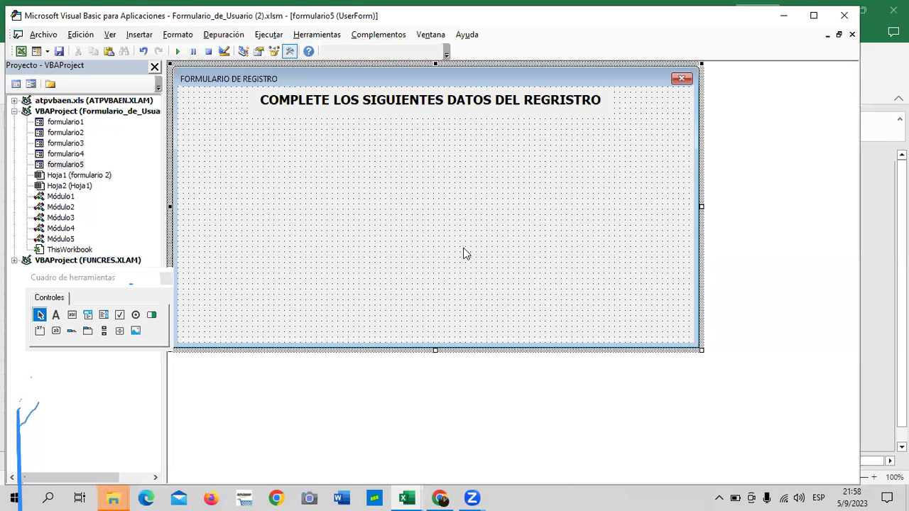
pyautogui.click(455, 117)
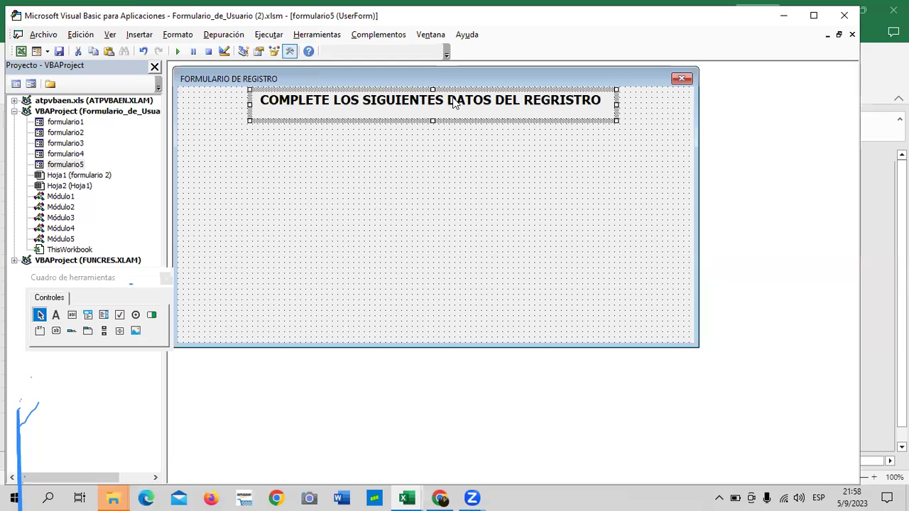
pyautogui.moveTo(456, 89); pyautogui.dragTo(457, 95)
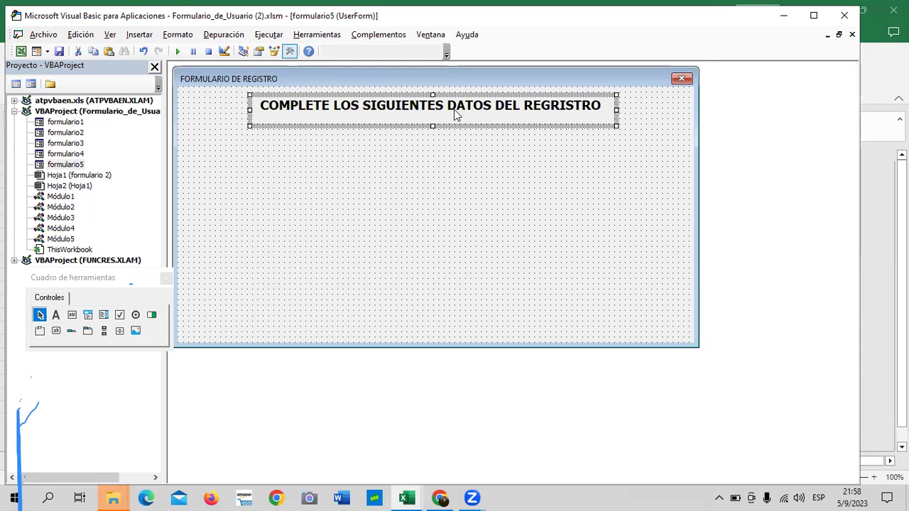
pyautogui.click(442, 151)
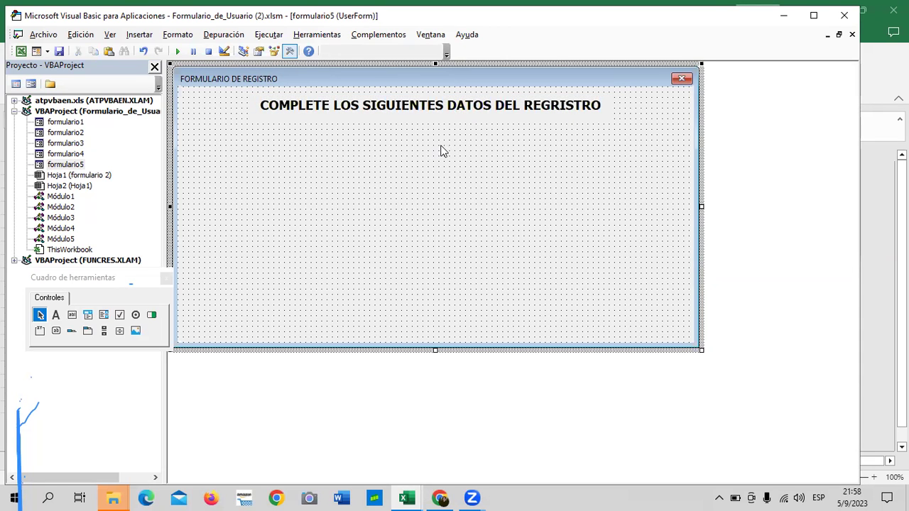
# Set formulario5's BackColor to the inactive-border system colour
pyautogui.rightClick(219, 183)
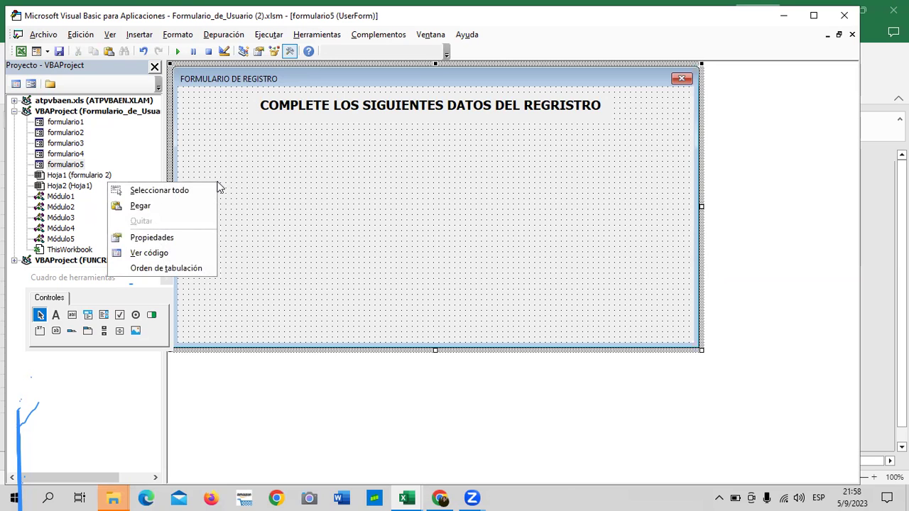
pyautogui.click(190, 237)
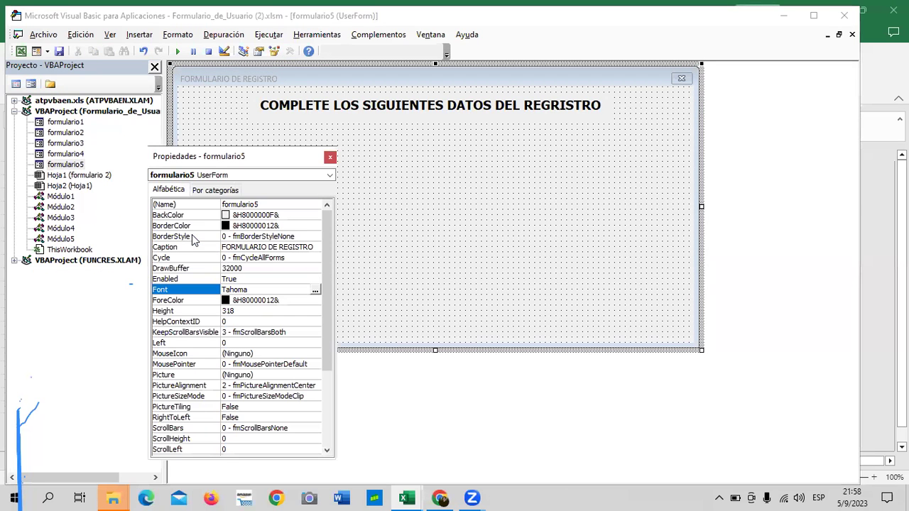
pyautogui.click(305, 215)
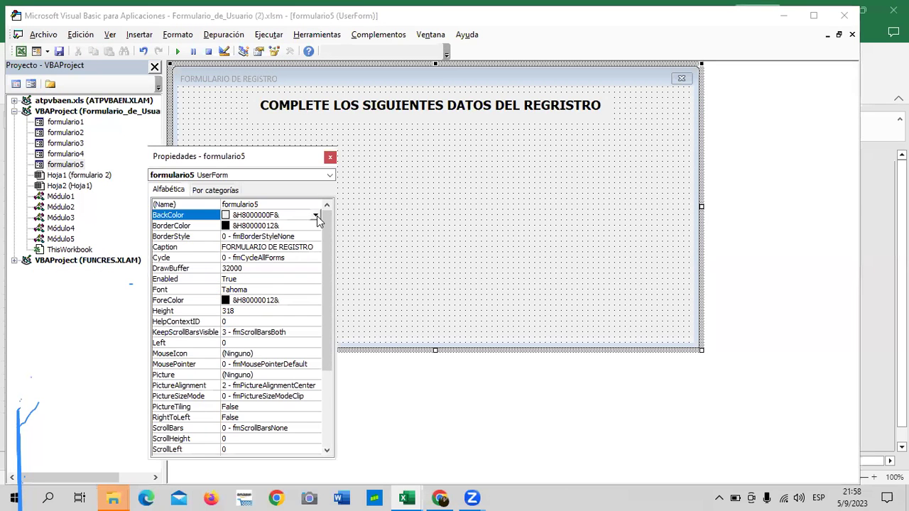
pyautogui.click(315, 215)
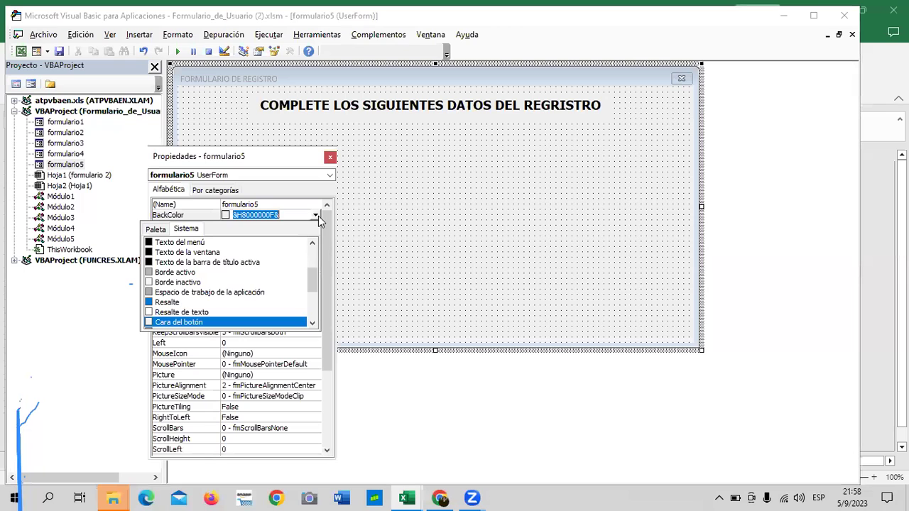
pyautogui.click(155, 284)
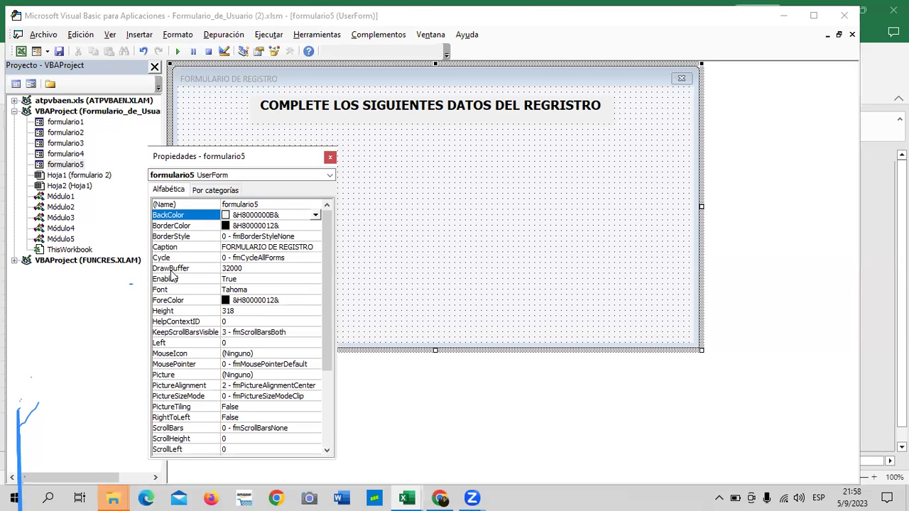
pyautogui.click(460, 262)
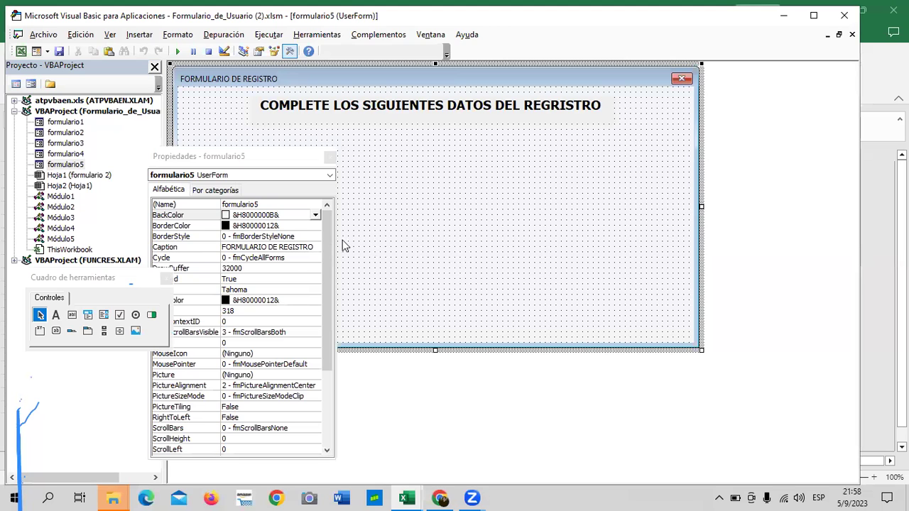
# Give the heading label a light grey BackColor (&H00C0C0C0&) from the Paleta tab
pyautogui.click(440, 115)
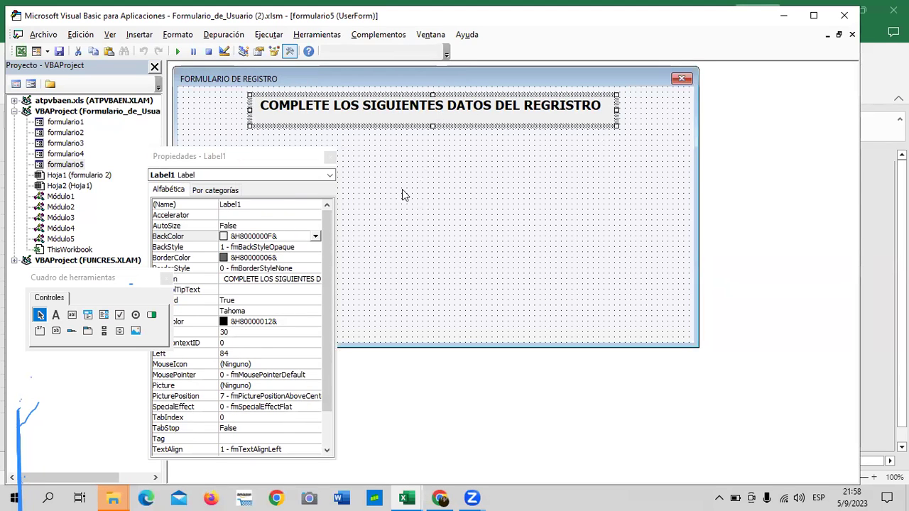
pyautogui.click(445, 122)
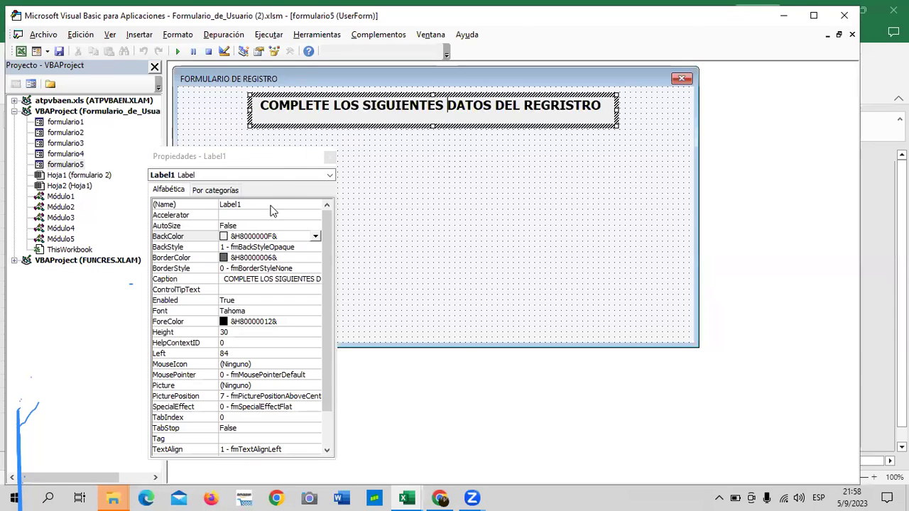
pyautogui.click(496, 264)
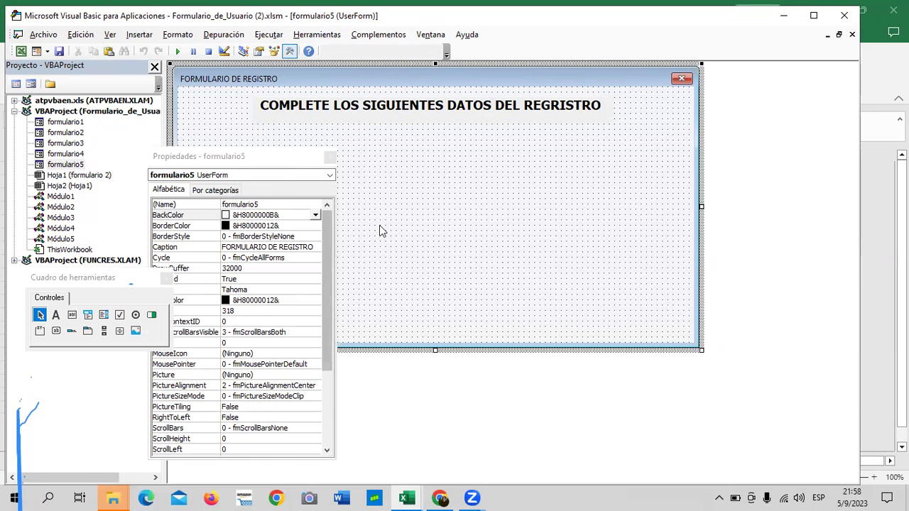
pyautogui.click(367, 111)
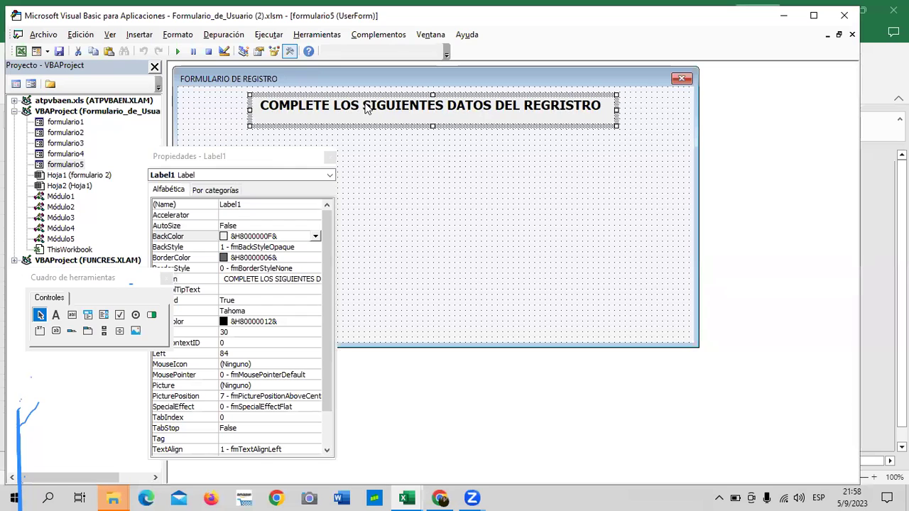
pyautogui.moveTo(269, 159); pyautogui.dragTo(184, 137)
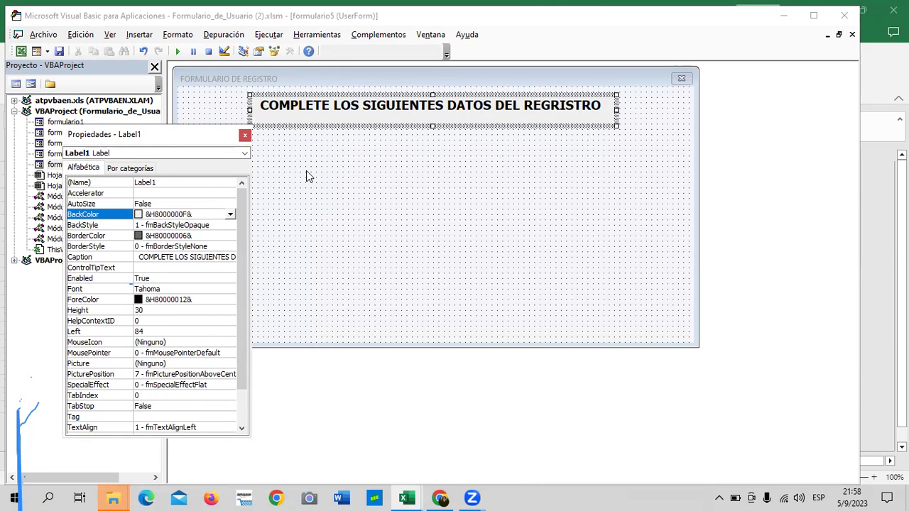
pyautogui.click(395, 192)
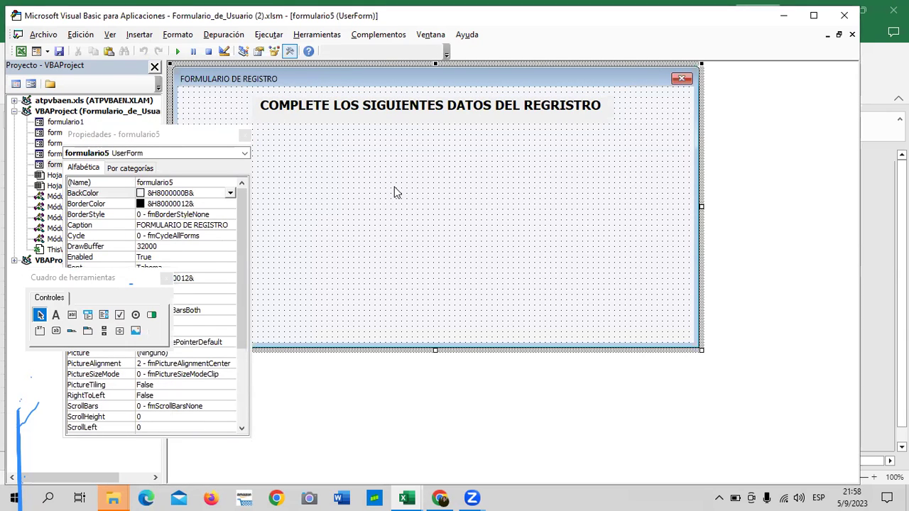
pyautogui.click(390, 116)
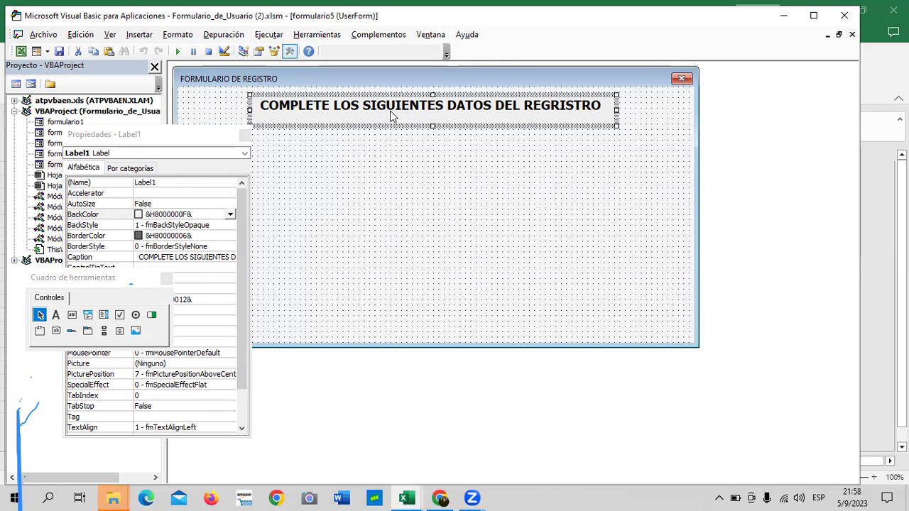
pyautogui.click(230, 215)
pyautogui.click(77, 232)
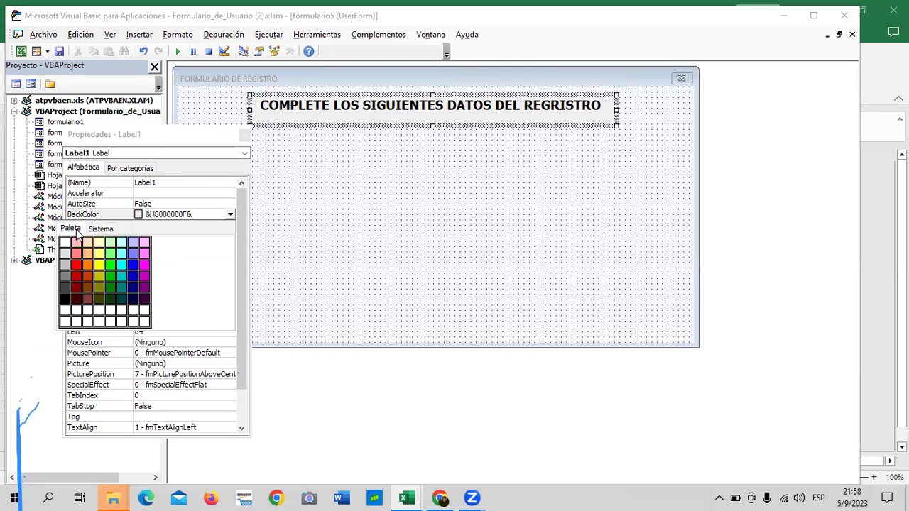
pyautogui.click(64, 266)
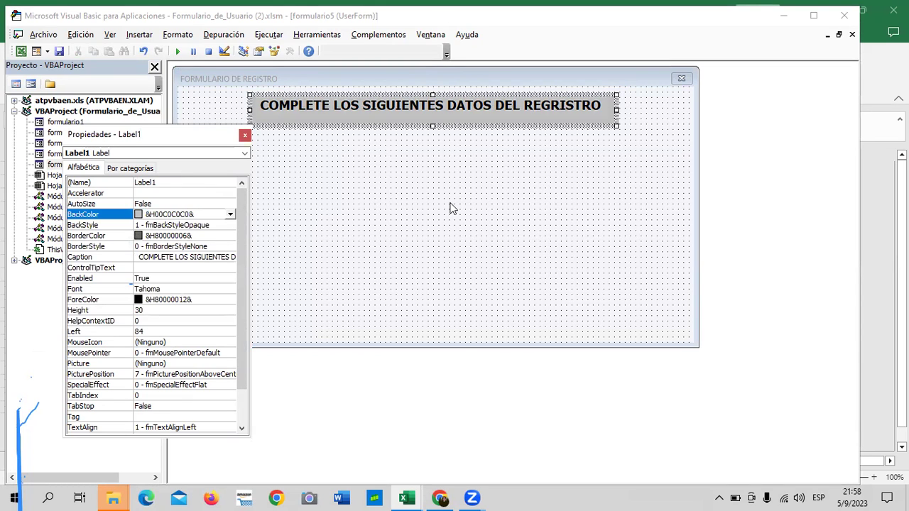
pyautogui.click(449, 204)
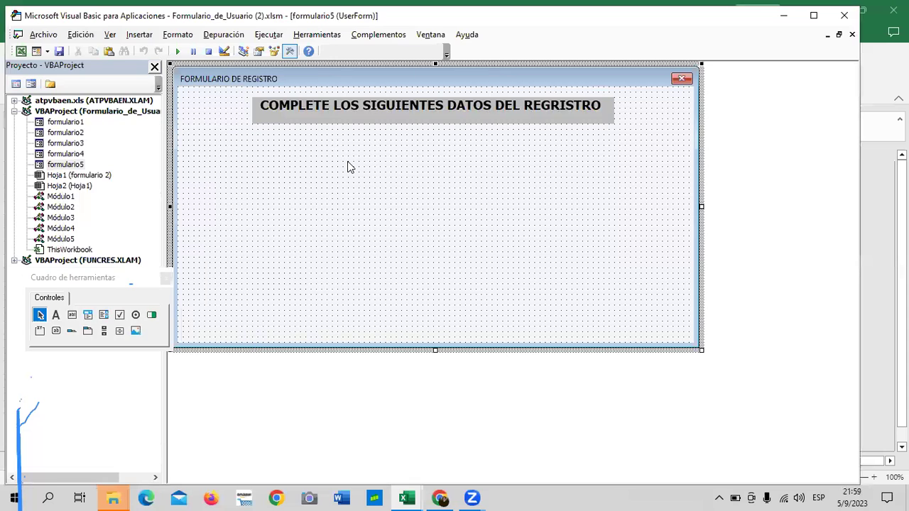
# Draw a blank label below the heading on the left side of the form and copy it
pyautogui.click(56, 315)
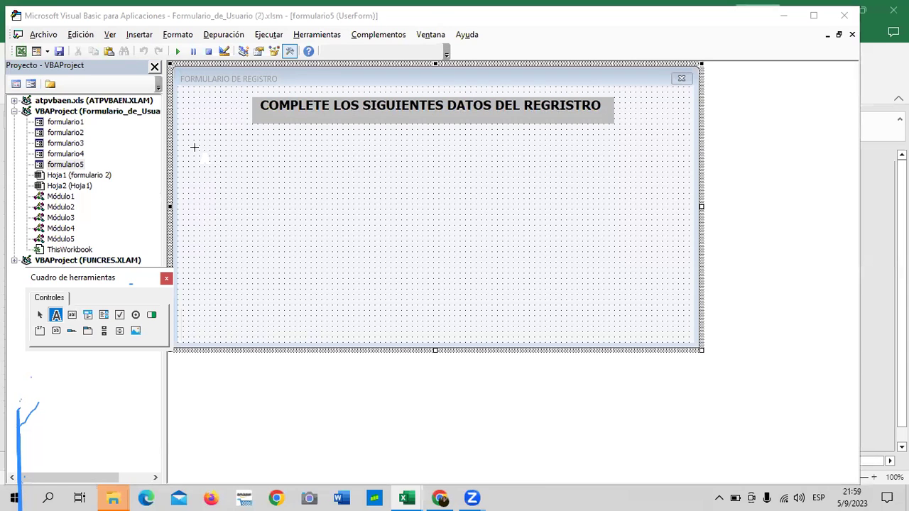
pyautogui.moveTo(194, 143); pyautogui.dragTo(341, 172)
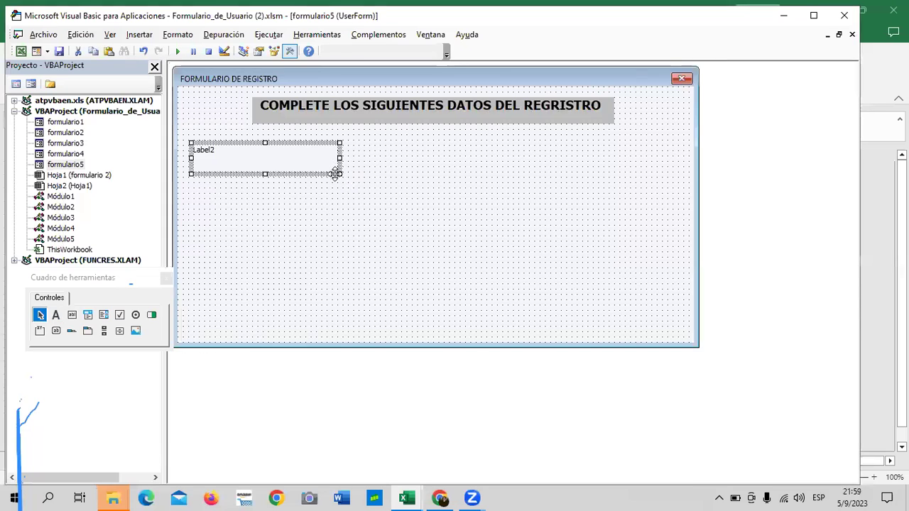
pyautogui.rightClick(315, 169)
pyautogui.click(300, 192)
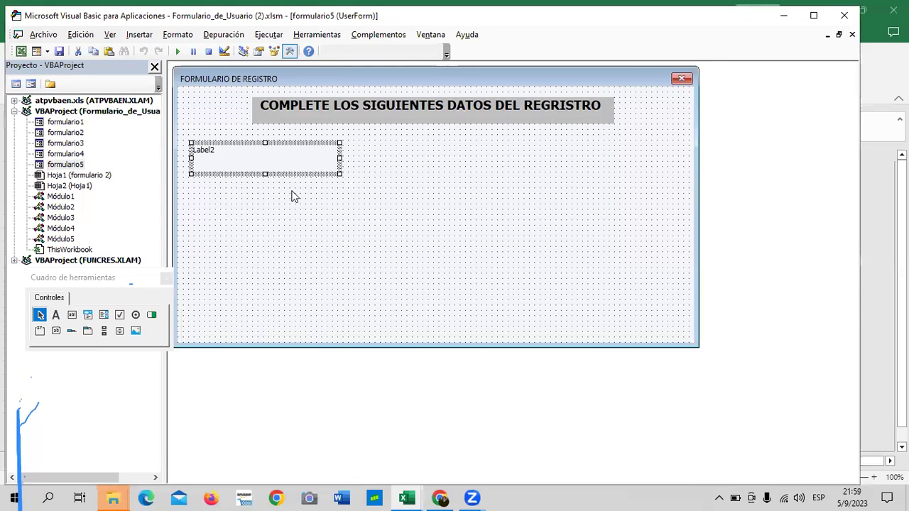
# Paste three copies of the label and stack them in a column under the first
pyautogui.rightClick(219, 219)
pyautogui.click(204, 247)
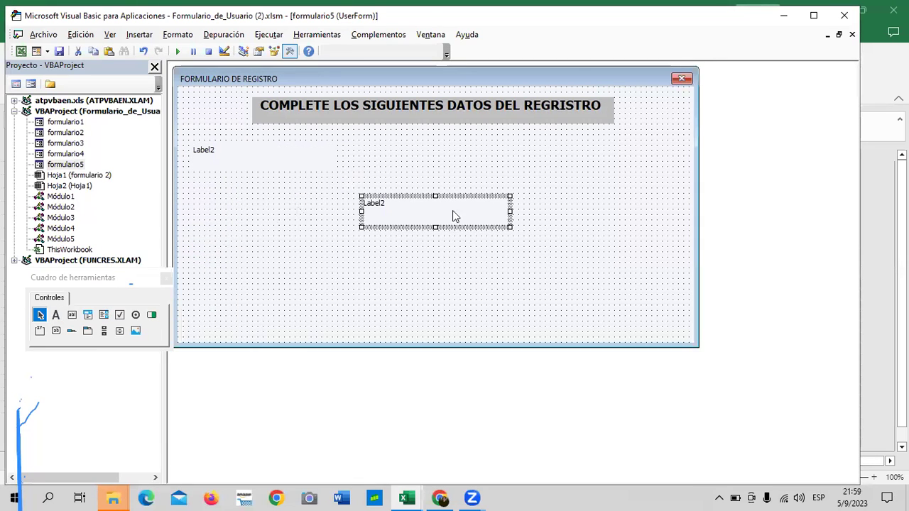
pyautogui.moveTo(459, 201)
pyautogui.mouseDown()
pyautogui.moveTo(319, 202)
pyautogui.moveTo(289, 189)
pyautogui.mouseUp()
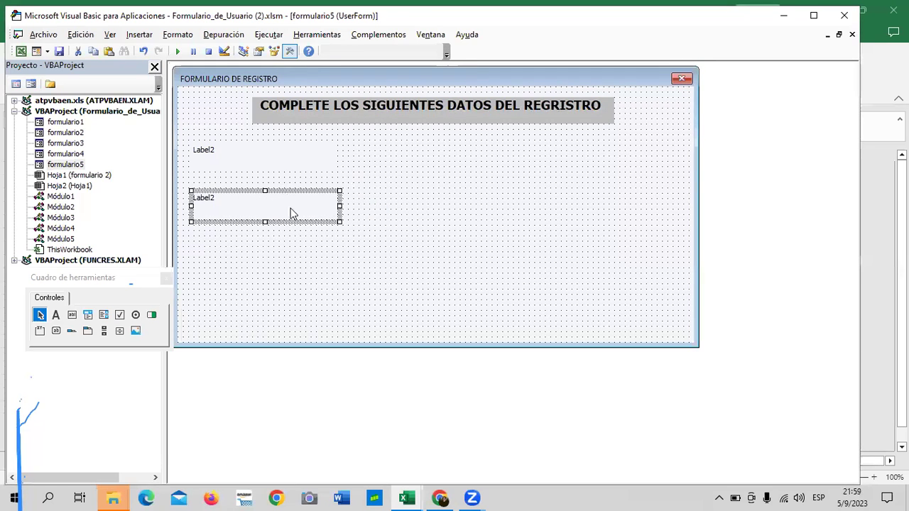
pyautogui.rightClick(290, 239)
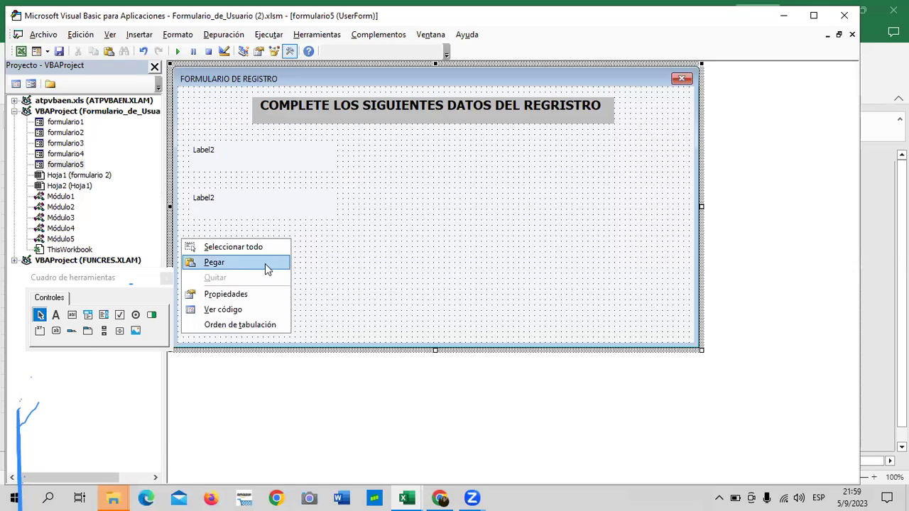
pyautogui.click(265, 262)
pyautogui.moveTo(458, 196); pyautogui.dragTo(280, 237)
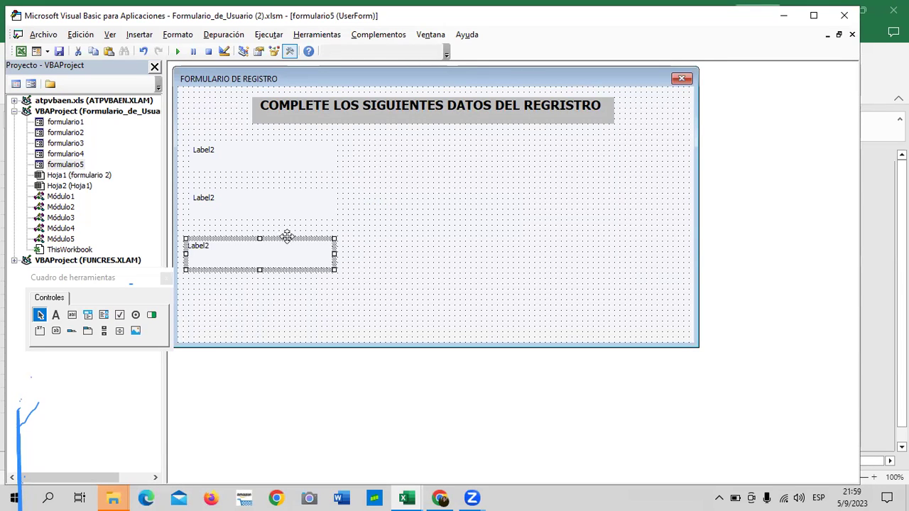
pyautogui.rightClick(312, 295)
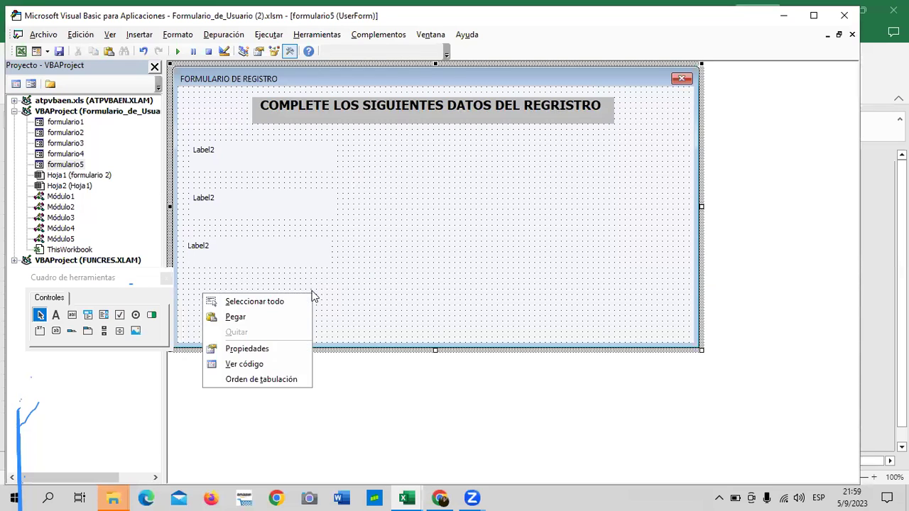
pyautogui.click(281, 318)
pyautogui.moveTo(469, 193); pyautogui.dragTo(294, 285)
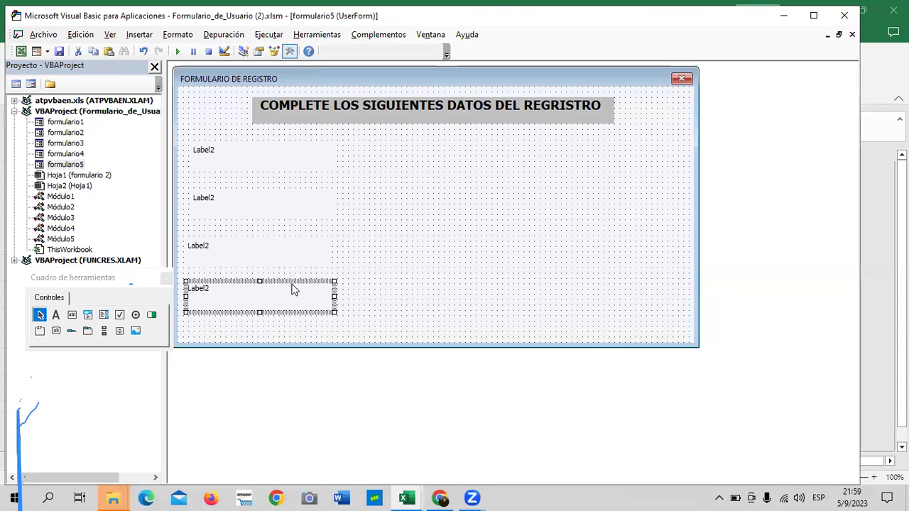
# Drag the form's bottom edge down so the form is taller, fitting all four labels
pyautogui.click(541, 306)
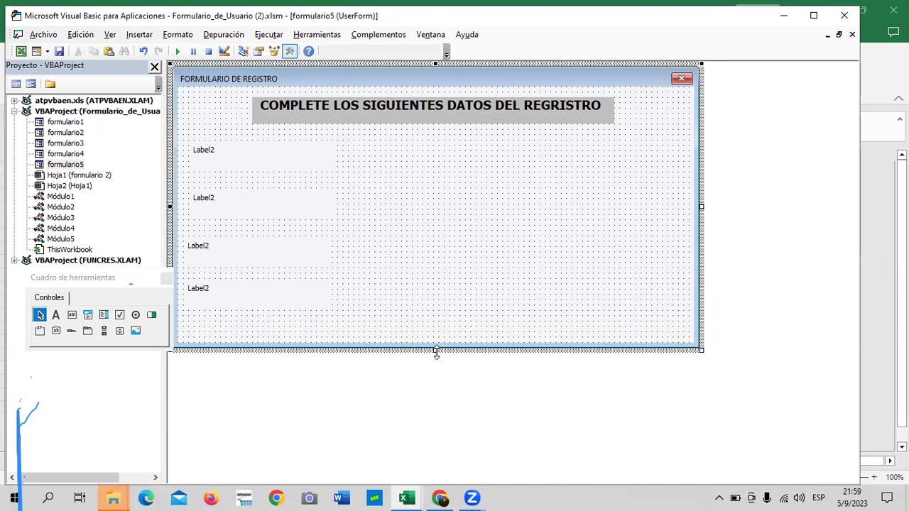
pyautogui.moveTo(436, 353); pyautogui.dragTo(436, 384)
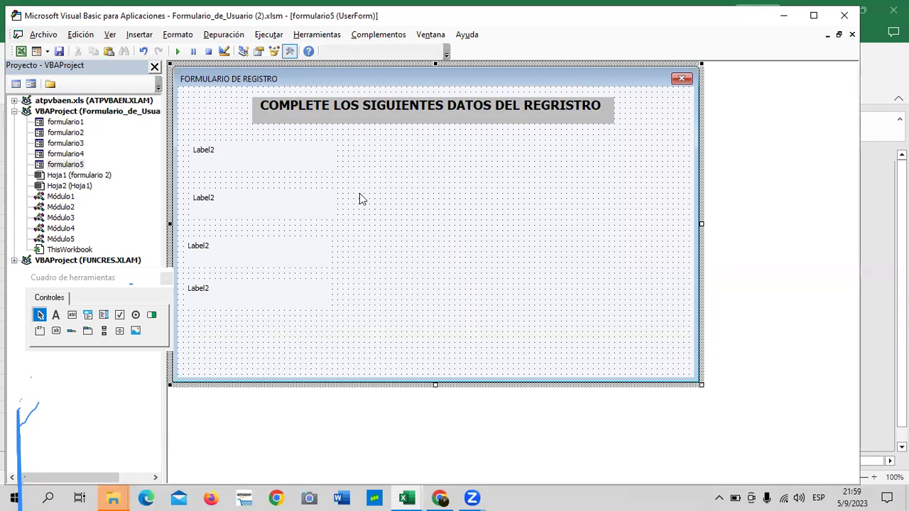
pyautogui.click(293, 161)
pyautogui.click(232, 153)
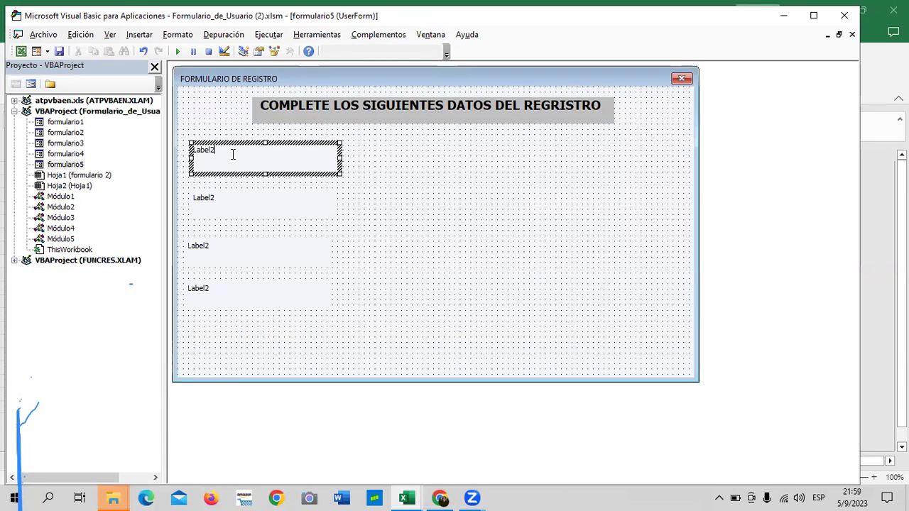
# Caption the first label NOMBRE in capital letters
pyautogui.press('BackSpace')
pyautogui.press('capslock')
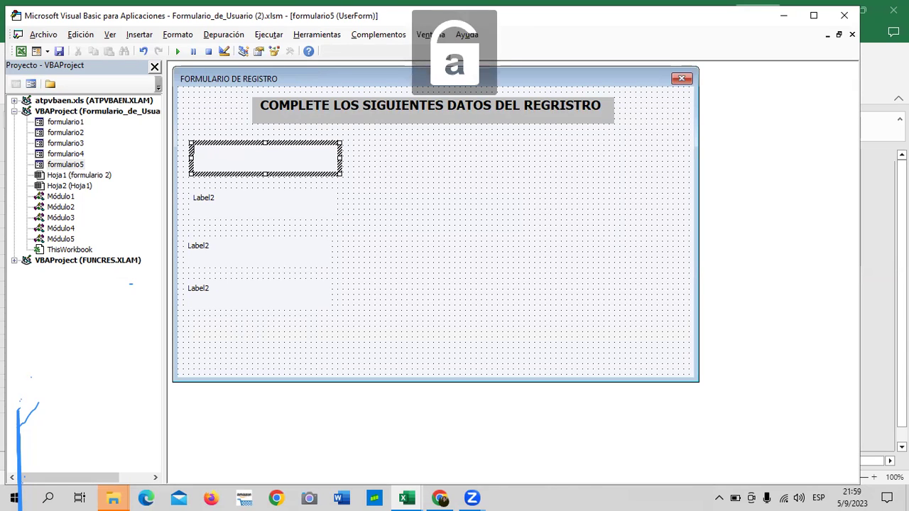
pyautogui.press('capslock')
pyautogui.write('NOMBRE')
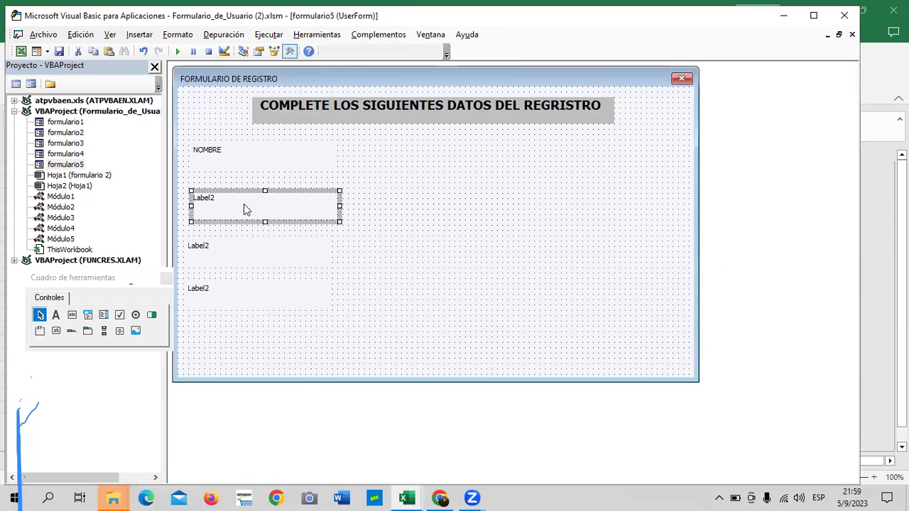
pyautogui.doubleClick(243, 204)
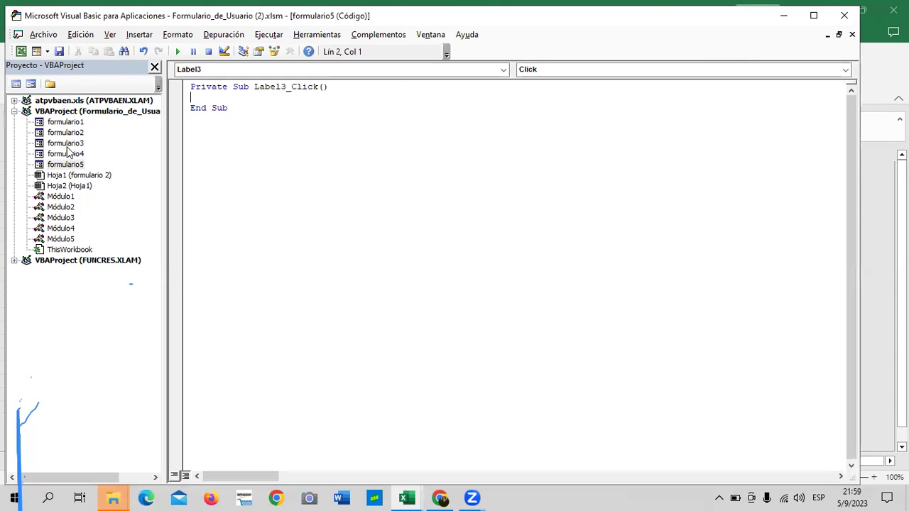
# Reopen formulario5 and caption the second label DIRECCIÓN
pyautogui.doubleClick(64, 164)
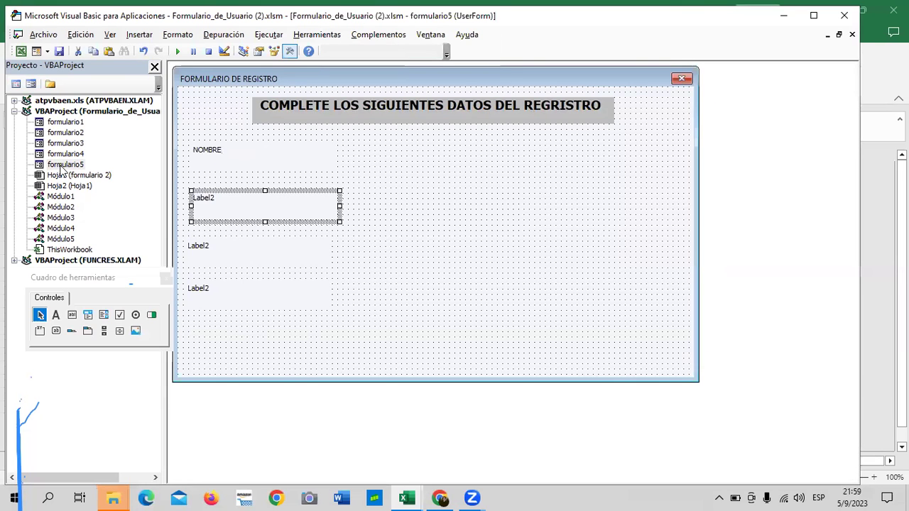
pyautogui.click(214, 200)
pyautogui.press('BackSpace')
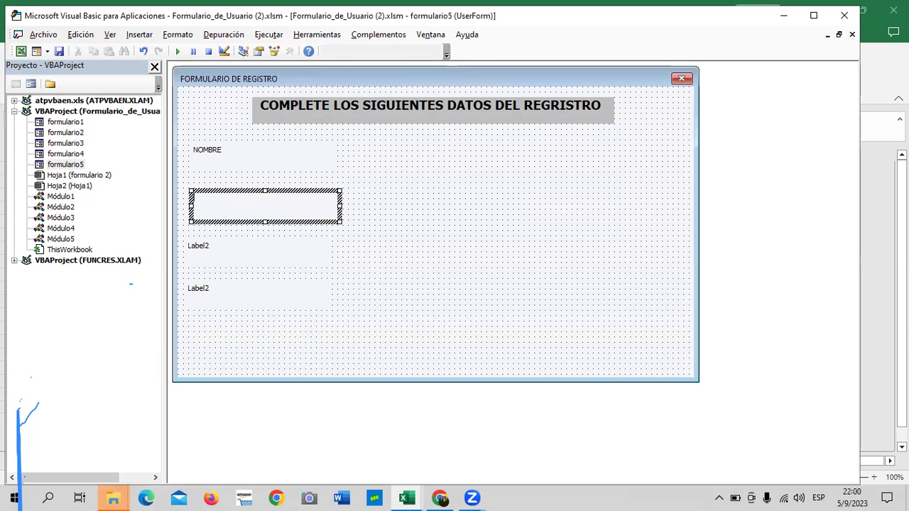
pyautogui.write('DIRECI')
pyautogui.press('BackSpace')
pyautogui.write('O')
pyautogui.press('BackSpace')
pyautogui.press('BackSpace')
pyautogui.press('BackSpace')
pyautogui.click(233, 250)
# Caption the third label TELEFONO
pyautogui.click(222, 245)
pyautogui.click(222, 245)
pyautogui.write('TEEFONO')
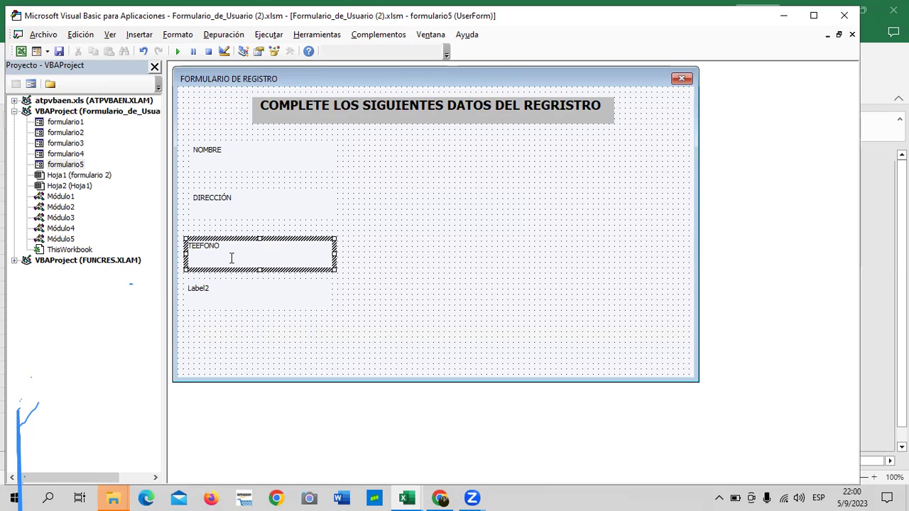
pyautogui.write('L')
pyautogui.press('BackSpace')
pyautogui.write('L')
# Caption the bottom label E-MAIL and click off it to finish editing
pyautogui.click(260, 308)
pyautogui.click(211, 290)
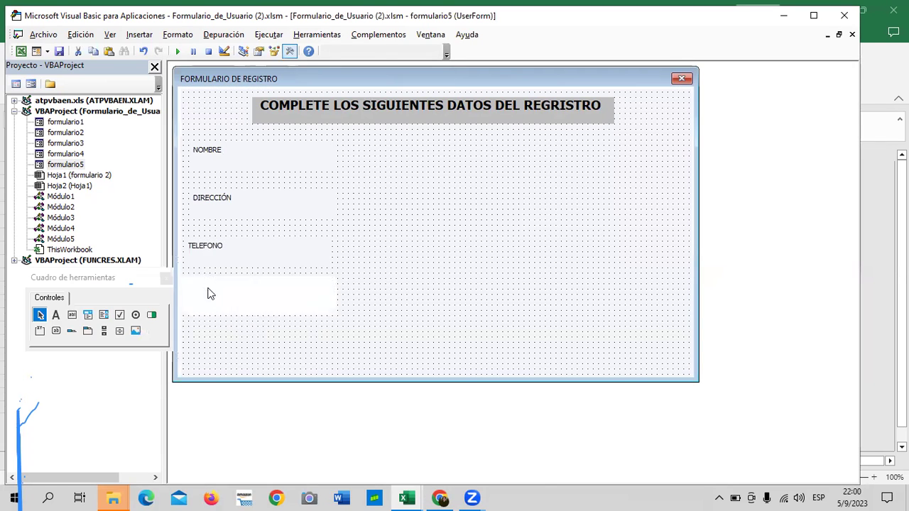
pyautogui.press('BackSpace')
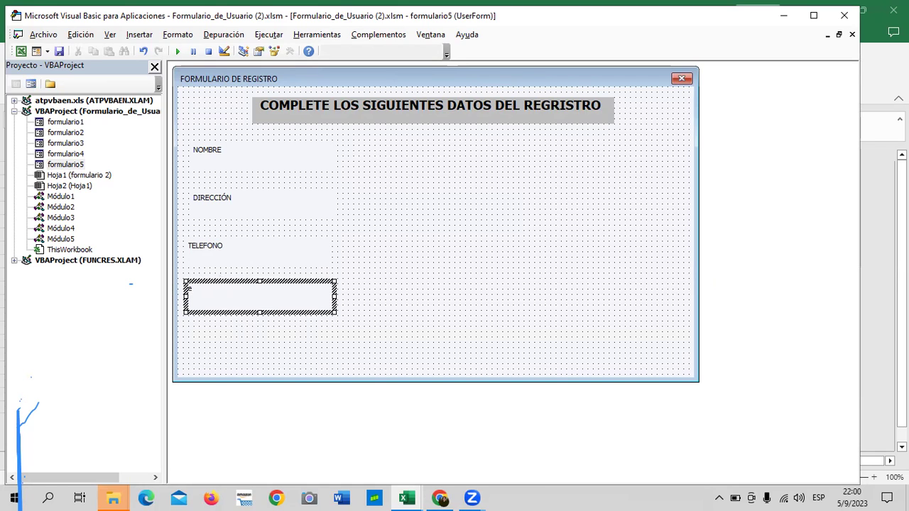
pyautogui.write('E-')
pyautogui.write('M')
pyautogui.click(401, 317)
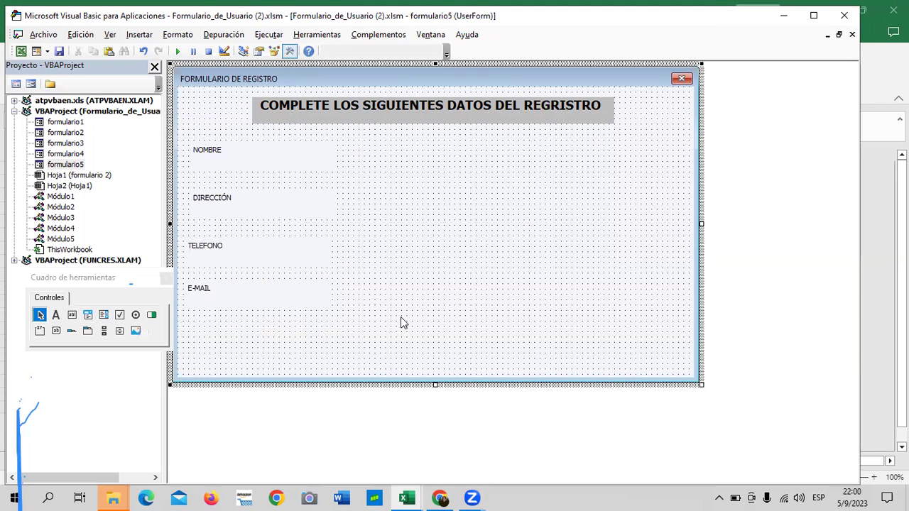
pyautogui.click(265, 151)
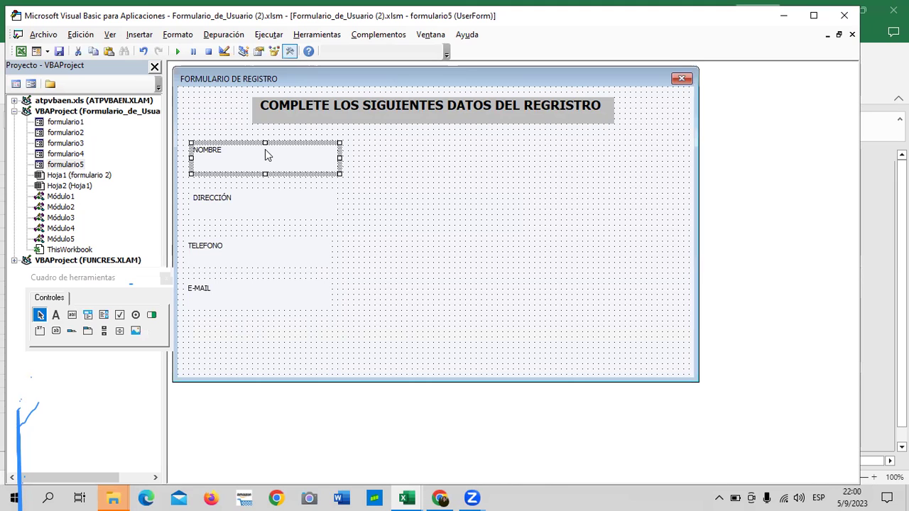
# Open the NOMBRE label's Properties window and set its font size to 12
pyautogui.rightClick(304, 169)
pyautogui.click(282, 236)
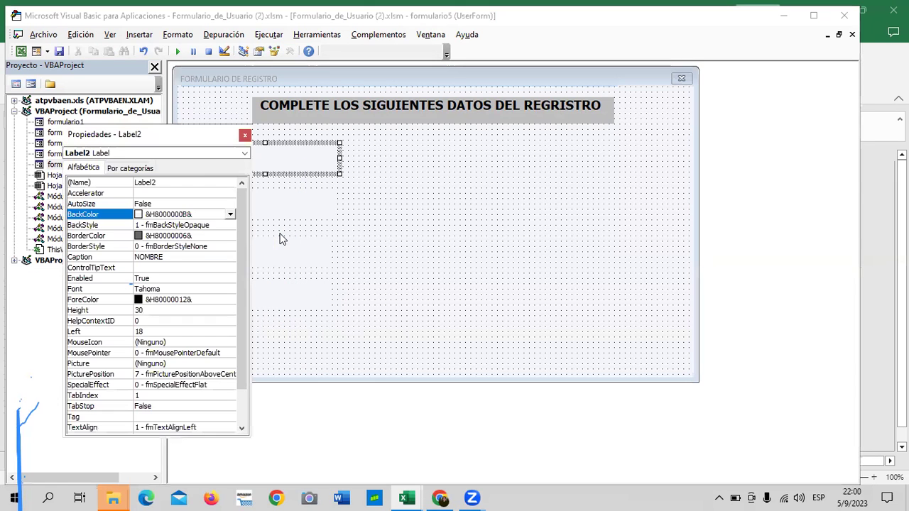
pyautogui.moveTo(248, 135); pyautogui.dragTo(614, 173)
pyautogui.moveTo(560, 176); pyautogui.dragTo(682, 136)
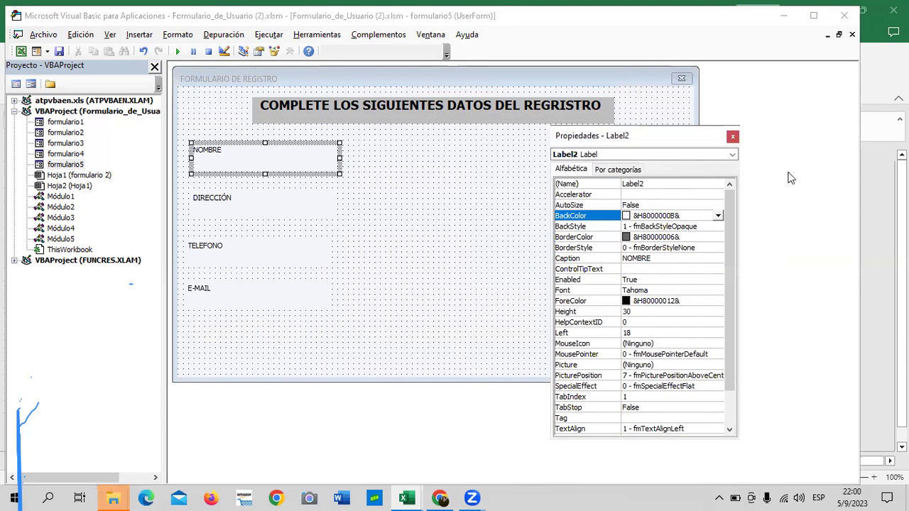
pyautogui.click(676, 291)
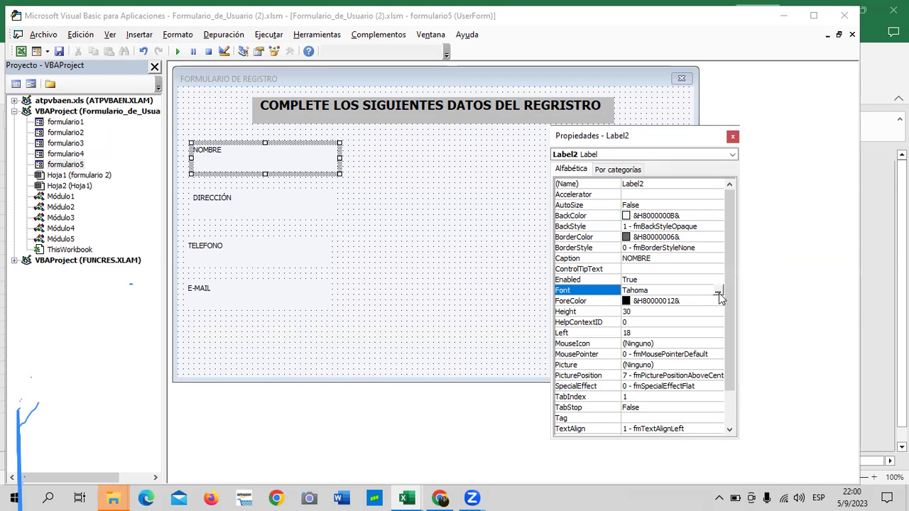
pyautogui.click(718, 291)
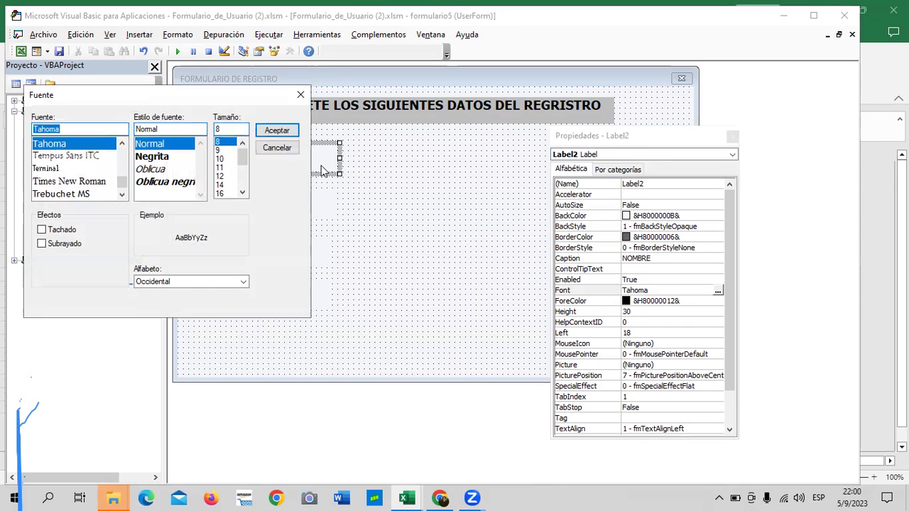
pyautogui.click(220, 176)
pyautogui.click(277, 130)
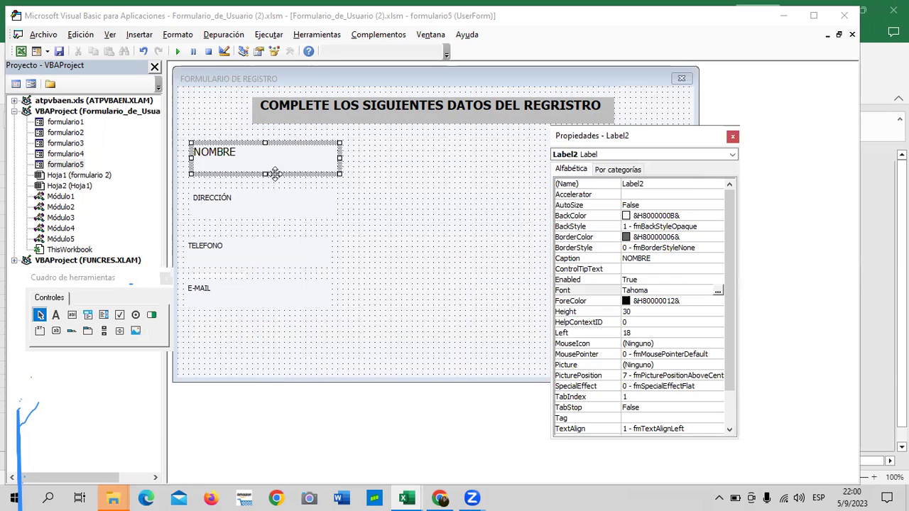
# Set the DIRECCIÓN label's font size to 12
pyautogui.click(287, 204)
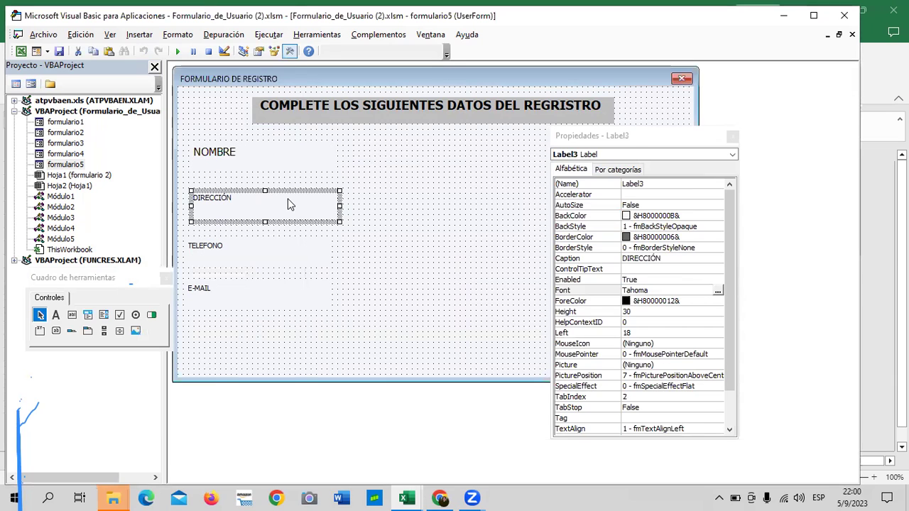
pyautogui.click(717, 292)
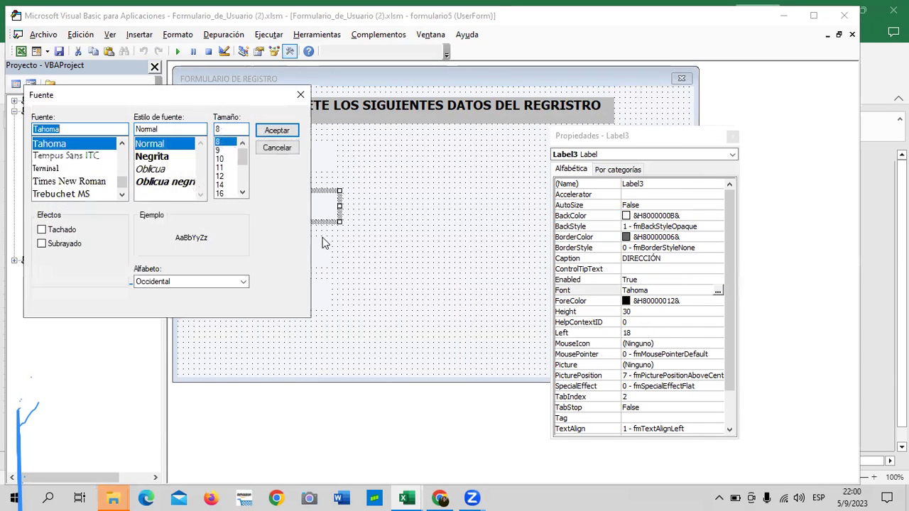
pyautogui.click(219, 176)
pyautogui.click(277, 131)
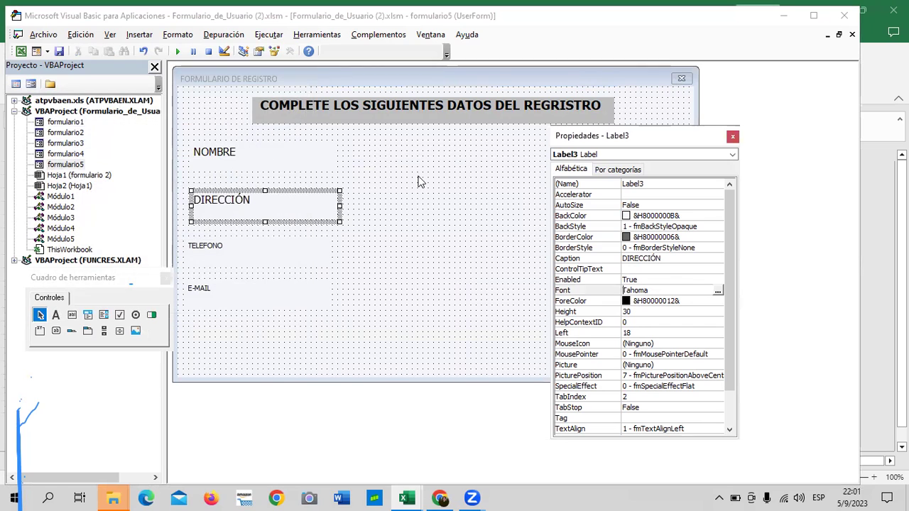
# Set the TELEFONO label's font size to 12
pyautogui.click(312, 259)
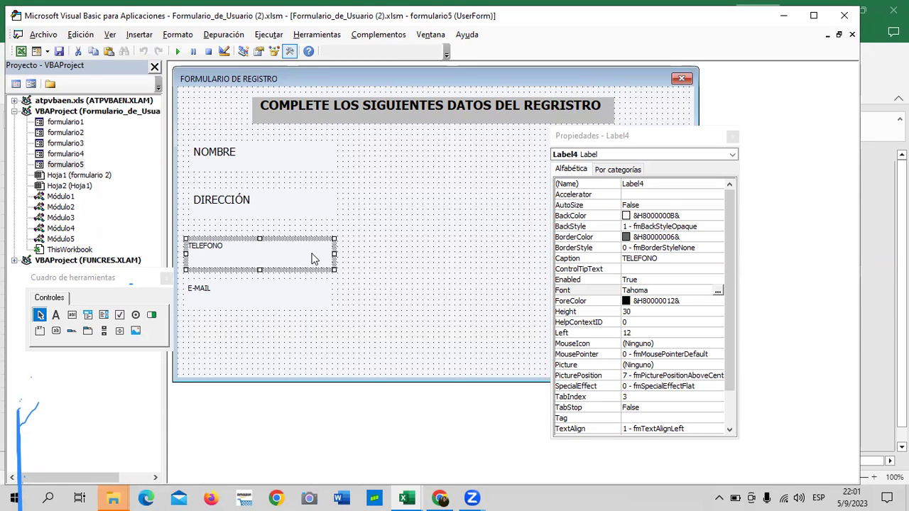
pyautogui.click(314, 196)
pyautogui.click(318, 155)
pyautogui.click(320, 183)
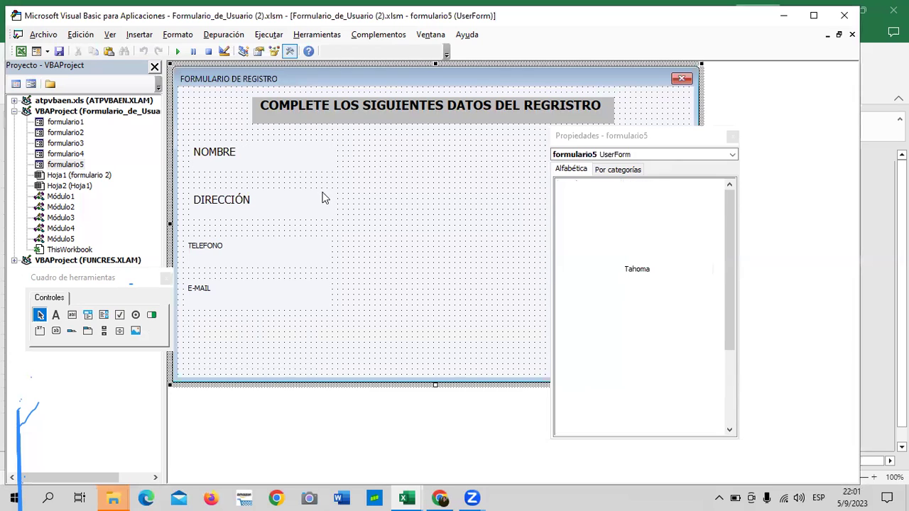
pyautogui.click(310, 304)
pyautogui.click(313, 254)
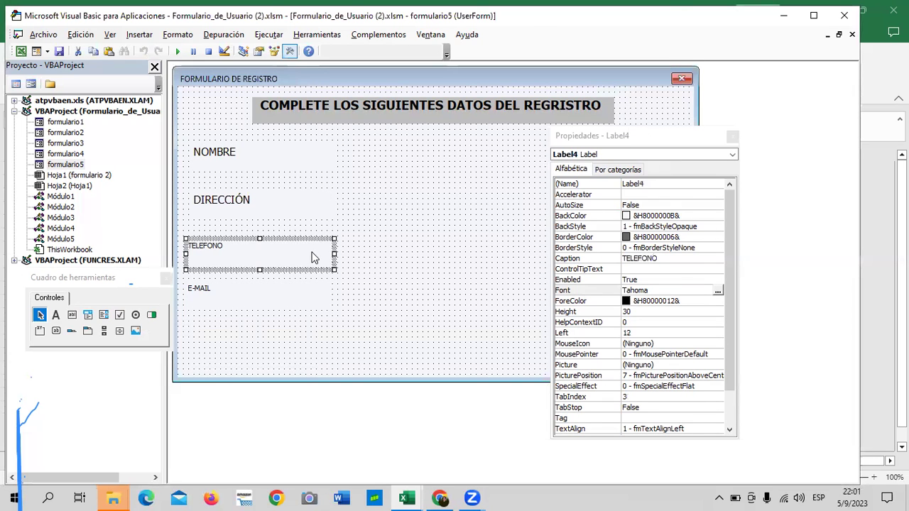
pyautogui.click(717, 289)
pyautogui.click(718, 289)
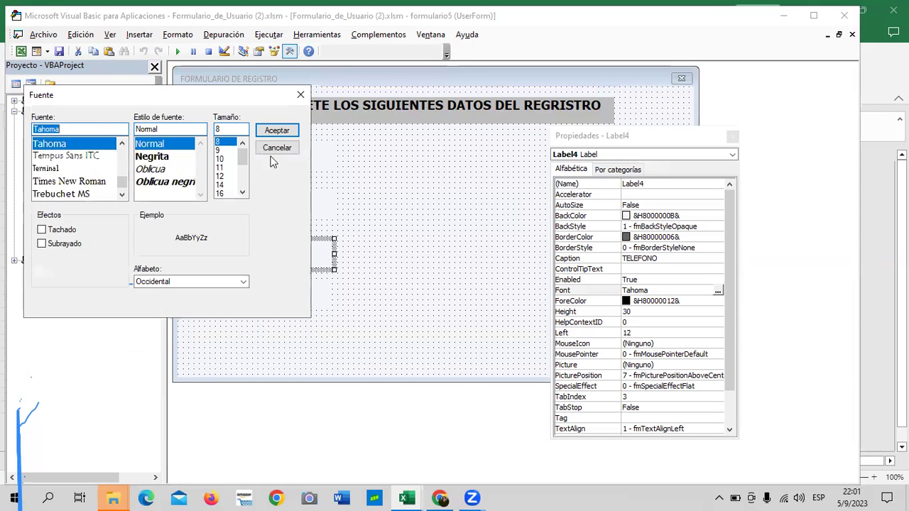
pyautogui.click(219, 176)
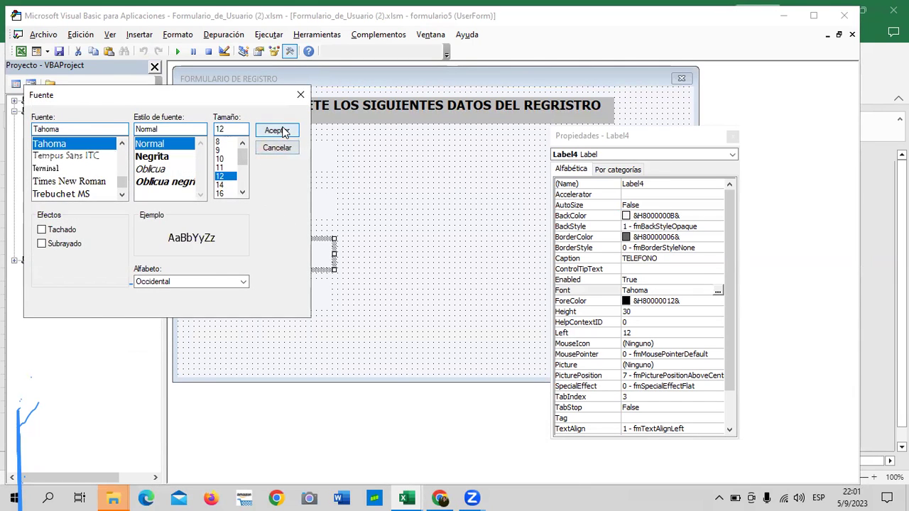
pyautogui.click(279, 131)
# Set the E-MAIL label's font size to 12, then deselect the labels
pyautogui.click(301, 304)
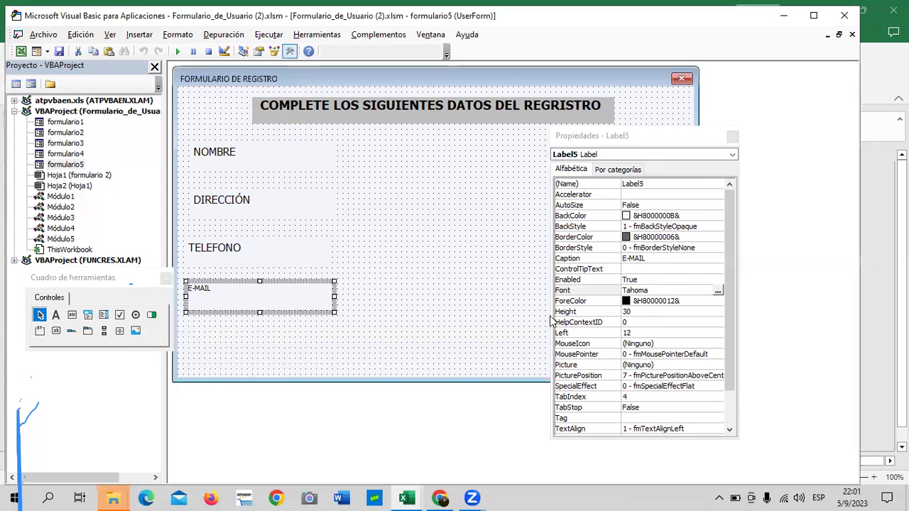
pyautogui.click(717, 290)
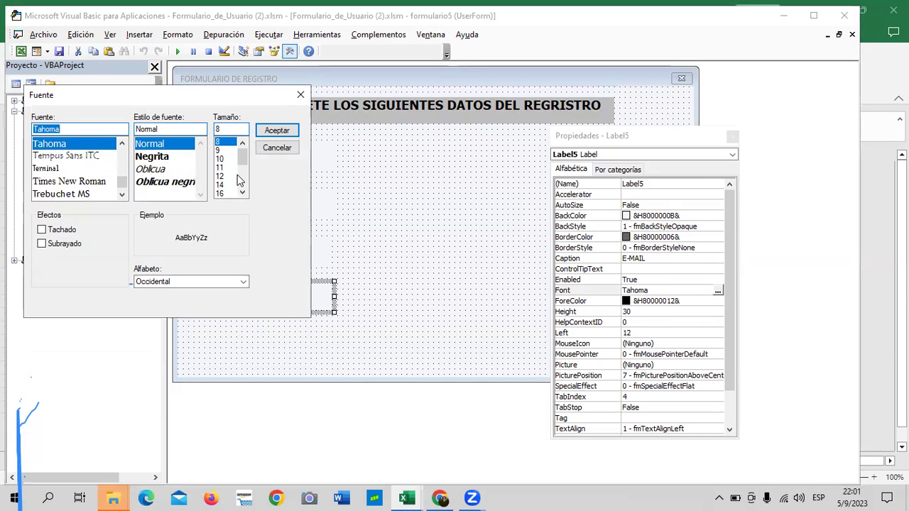
pyautogui.click(220, 176)
pyautogui.click(277, 130)
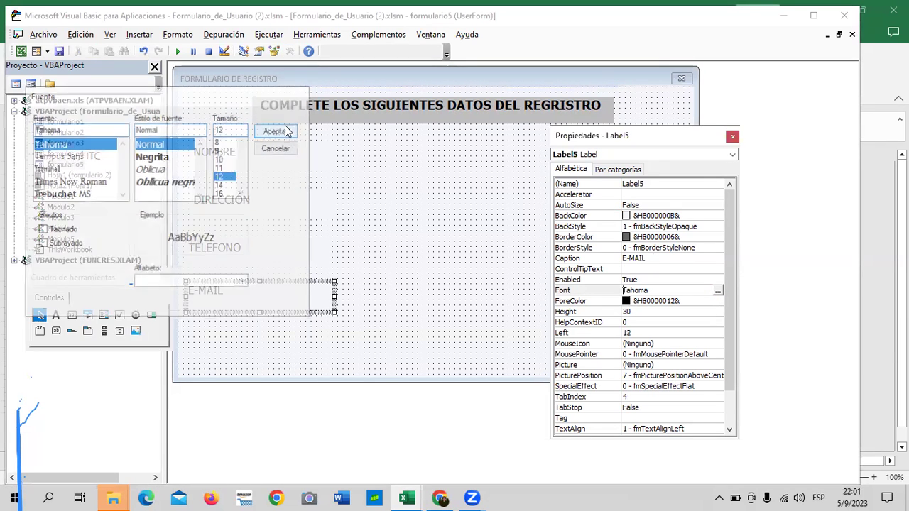
pyautogui.click(474, 282)
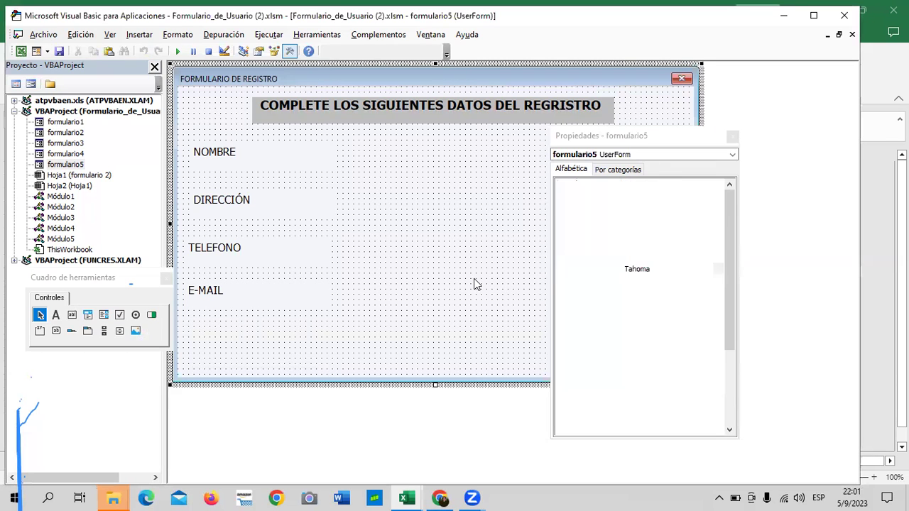
# Close Properties, return to Excel and launch formulario5 via FORMULARIO 4 to check the labels
pyautogui.click(731, 137)
pyautogui.click(872, 169)
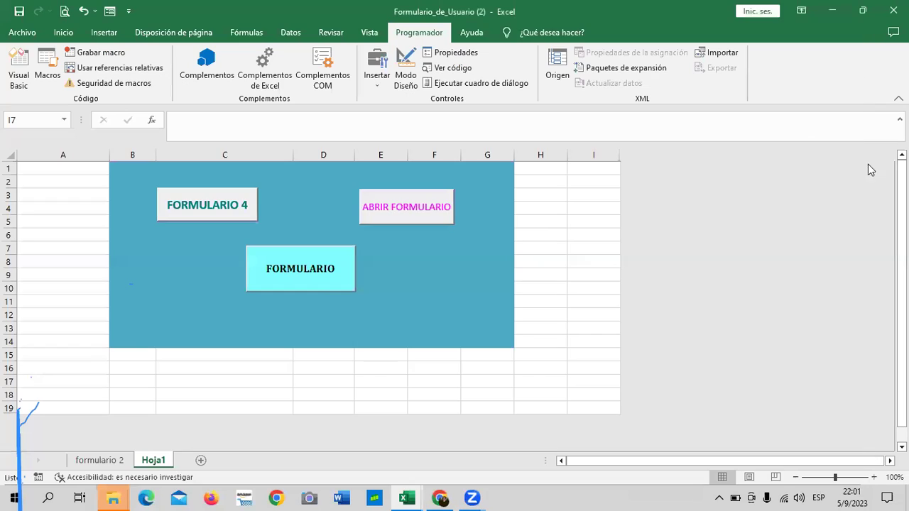
pyautogui.click(192, 213)
pyautogui.click(327, 349)
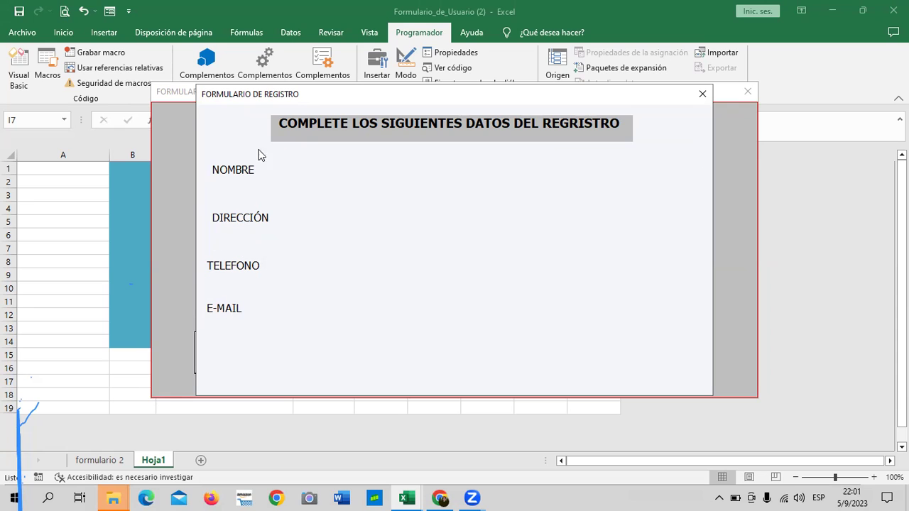
# Close the registration form and dismiss the welcome form, then open the Visual Basic editor
pyautogui.click(703, 94)
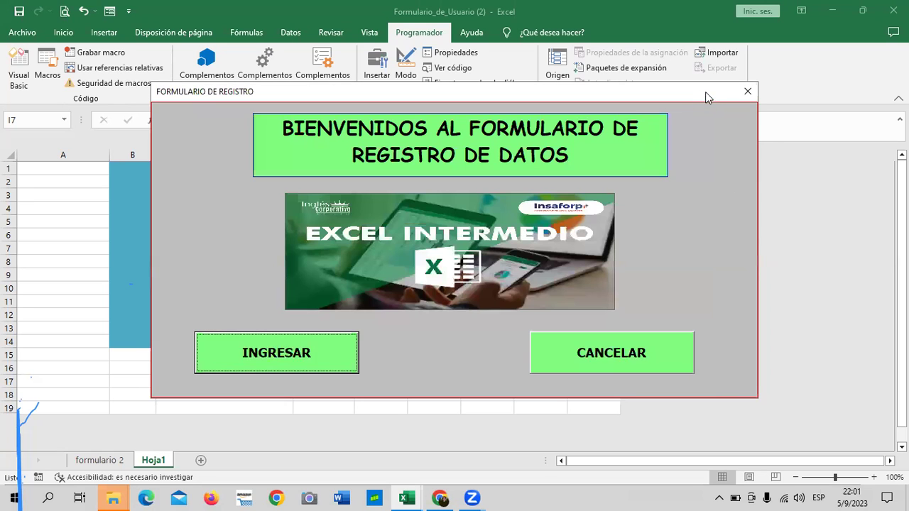
pyautogui.click(629, 350)
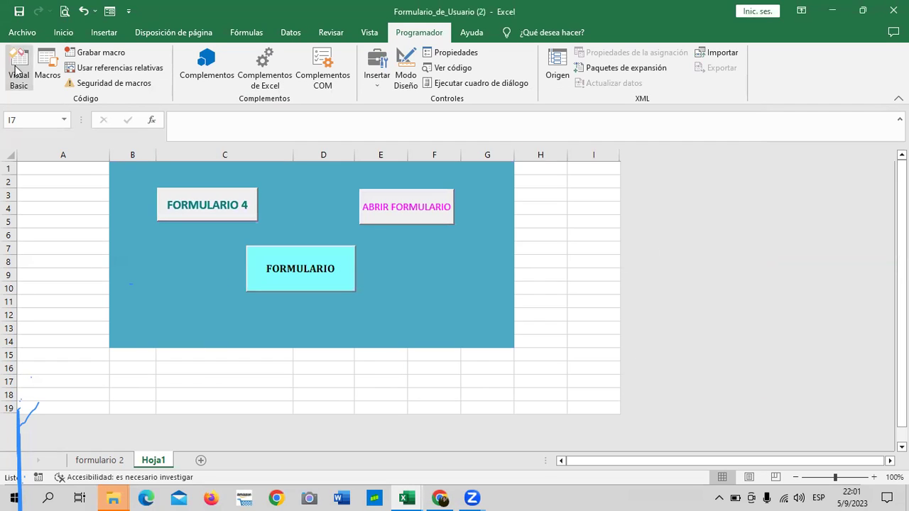
pyautogui.click(18, 68)
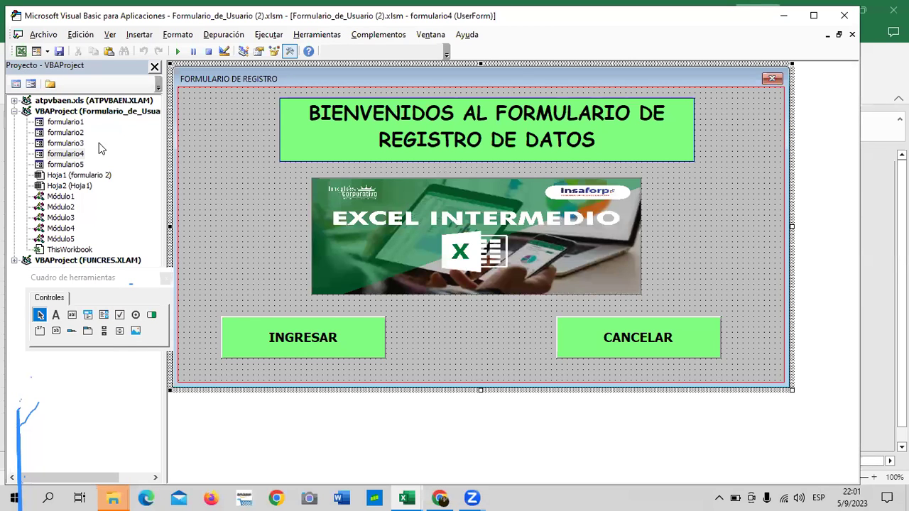
# Open formulario5 in design view and look over its properties
pyautogui.doubleClick(71, 164)
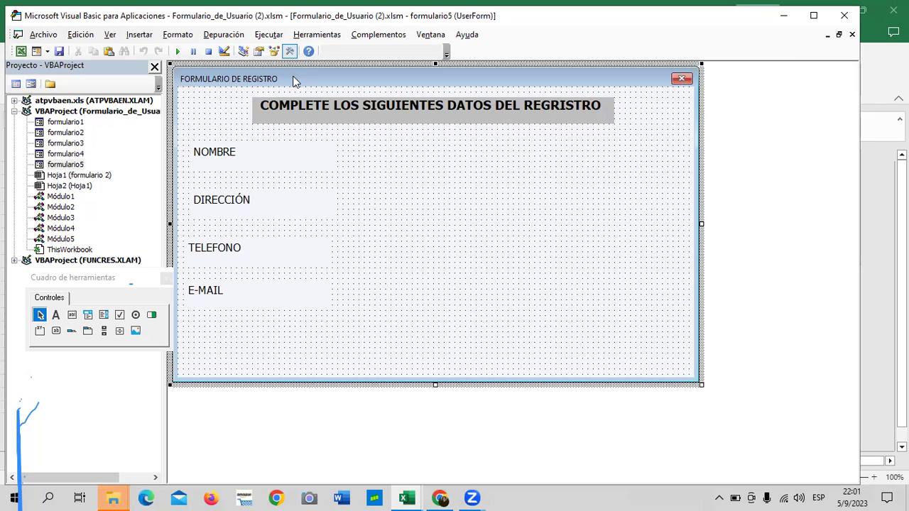
pyautogui.rightClick(530, 239)
pyautogui.click(497, 294)
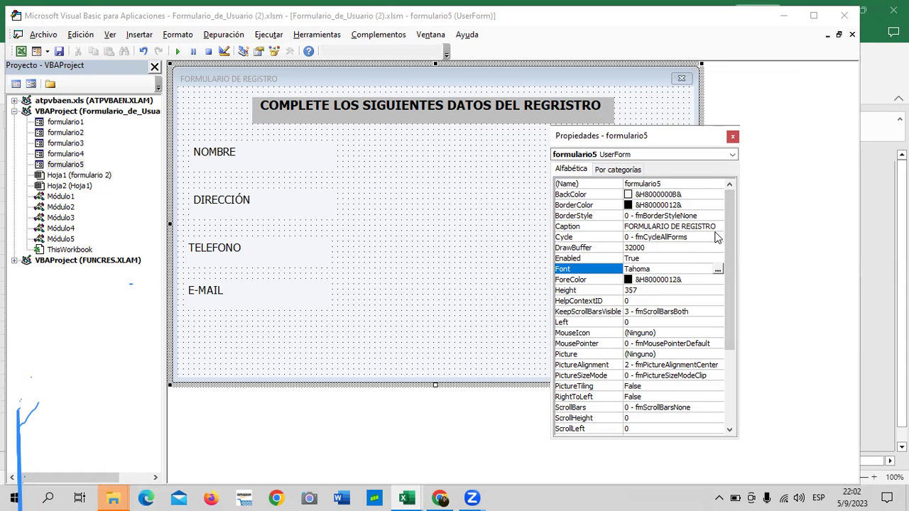
pyautogui.click(733, 136)
# Correct the heading's REGRISTRO typo to REGISTRO in the title label
pyautogui.click(558, 112)
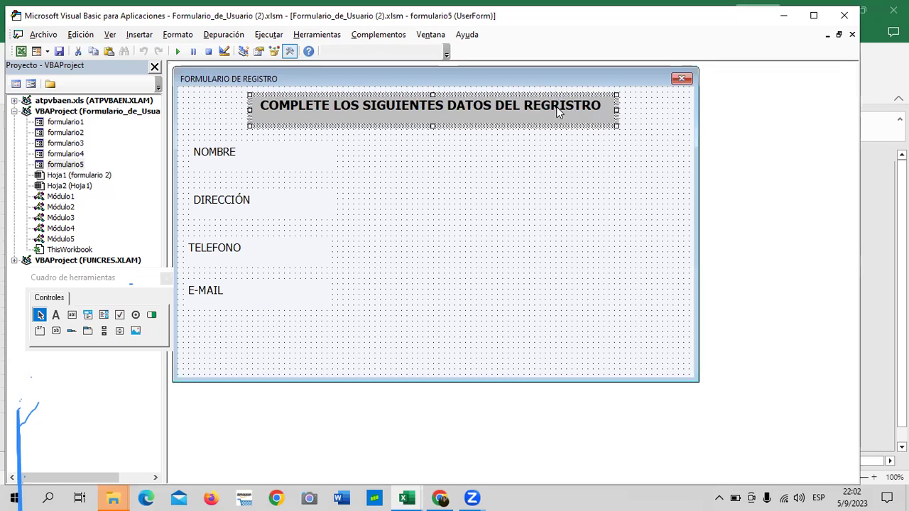
pyautogui.click(550, 107)
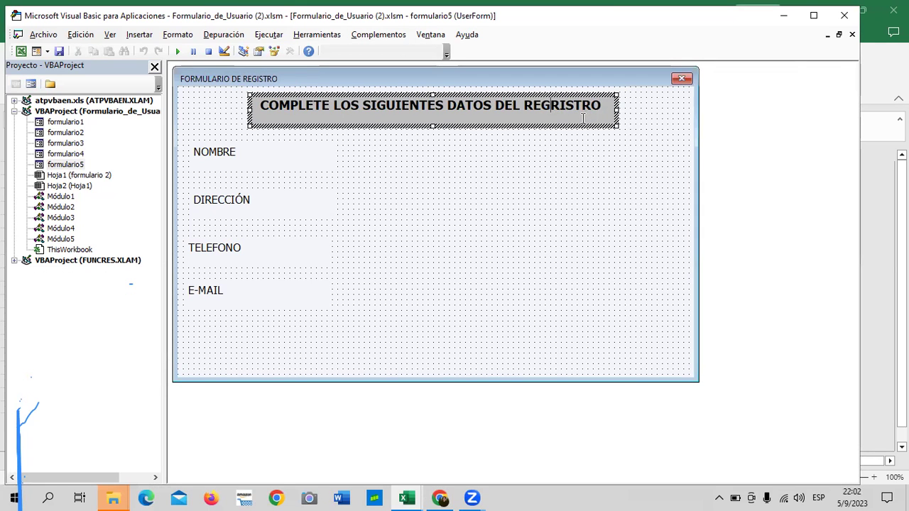
pyautogui.press('BackSpace')
pyautogui.press('BackSpace')
pyautogui.press('BackSpace')
pyautogui.write('IS')
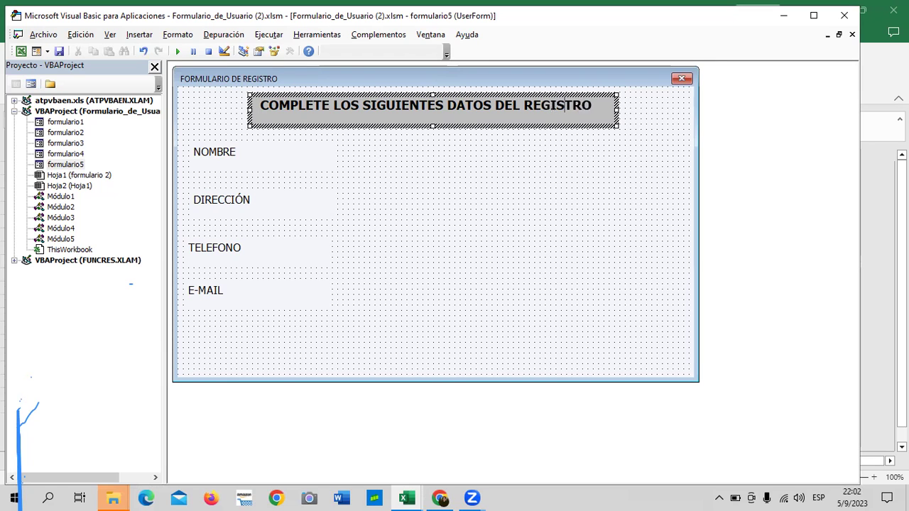
pyautogui.click(521, 203)
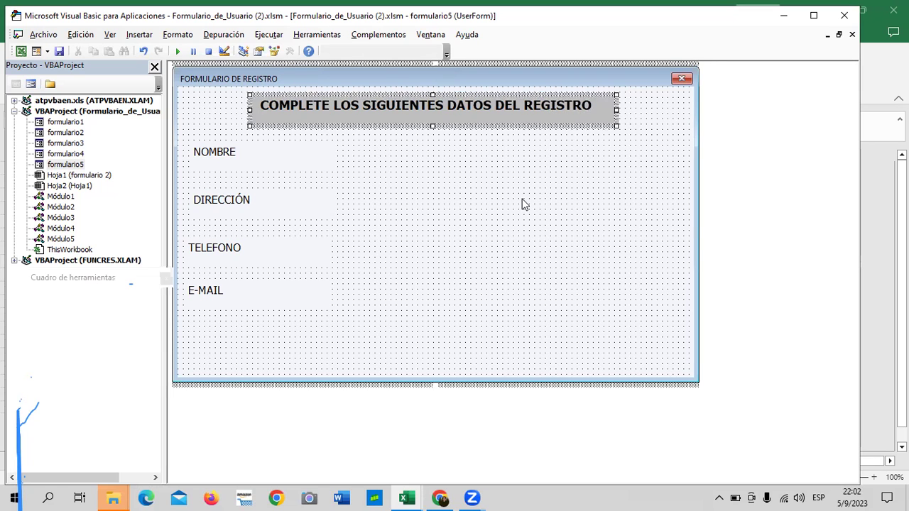
pyautogui.click(226, 293)
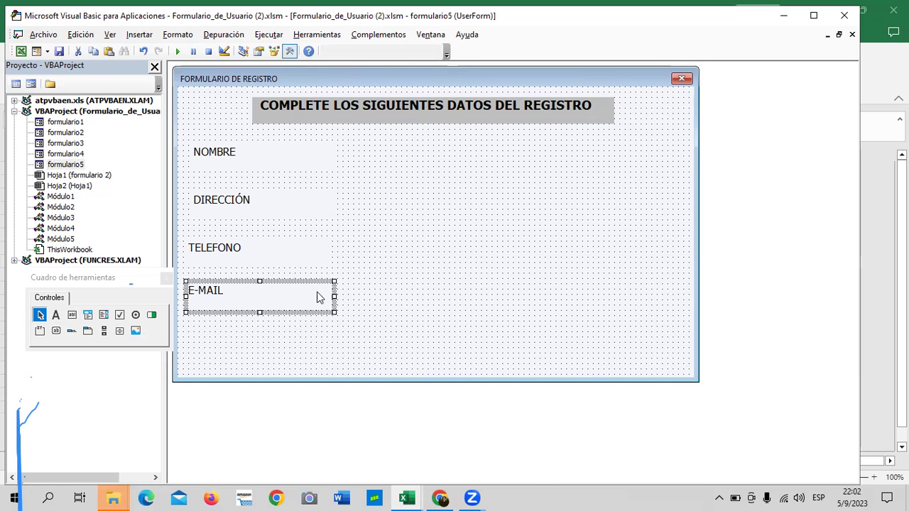
# Draw a text box to the right of the NOMBRE label, aligned with it
pyautogui.click(377, 298)
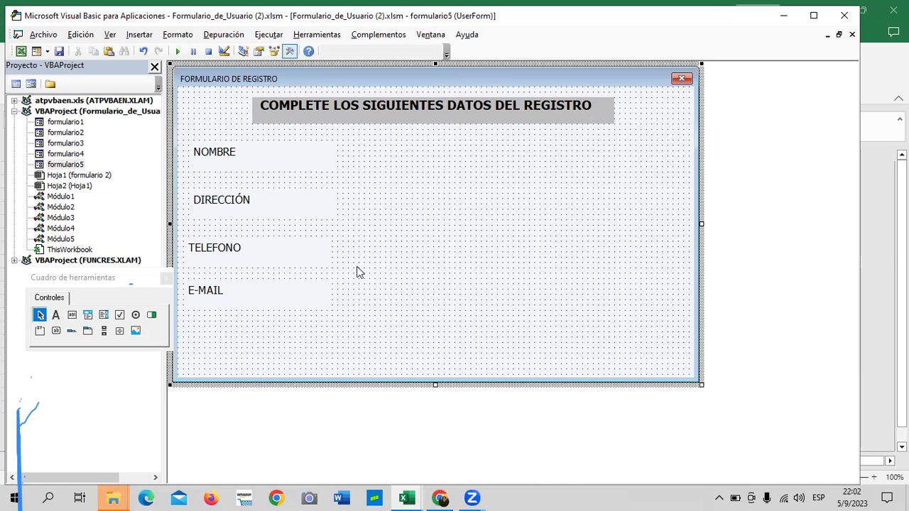
pyautogui.click(317, 279)
pyautogui.click(318, 283)
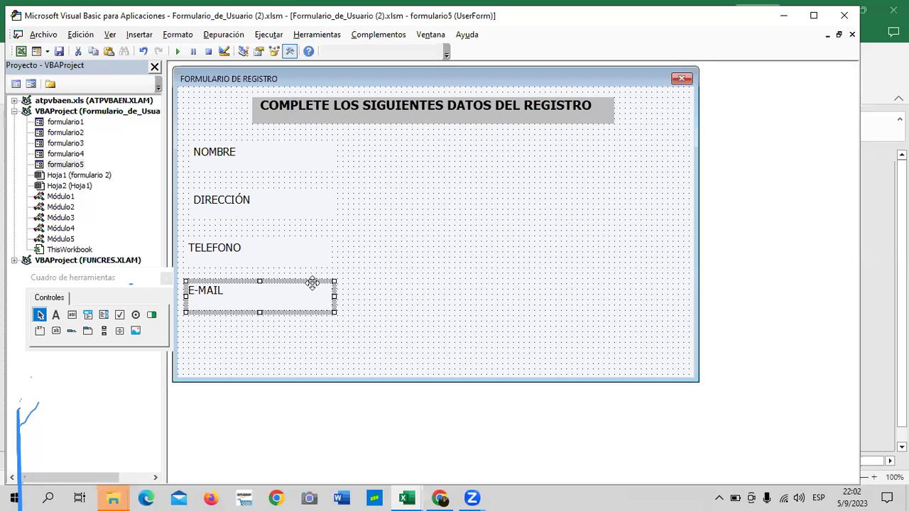
pyautogui.click(387, 277)
pyautogui.click(310, 161)
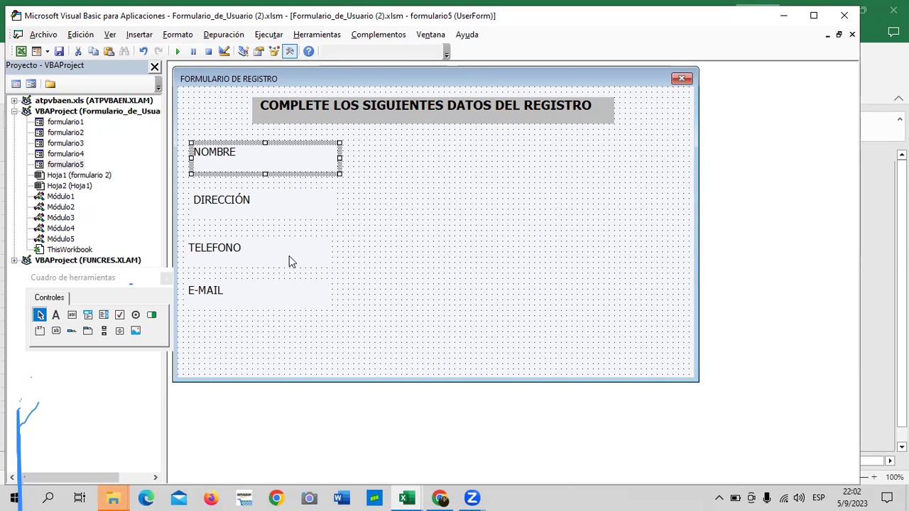
pyautogui.click(72, 315)
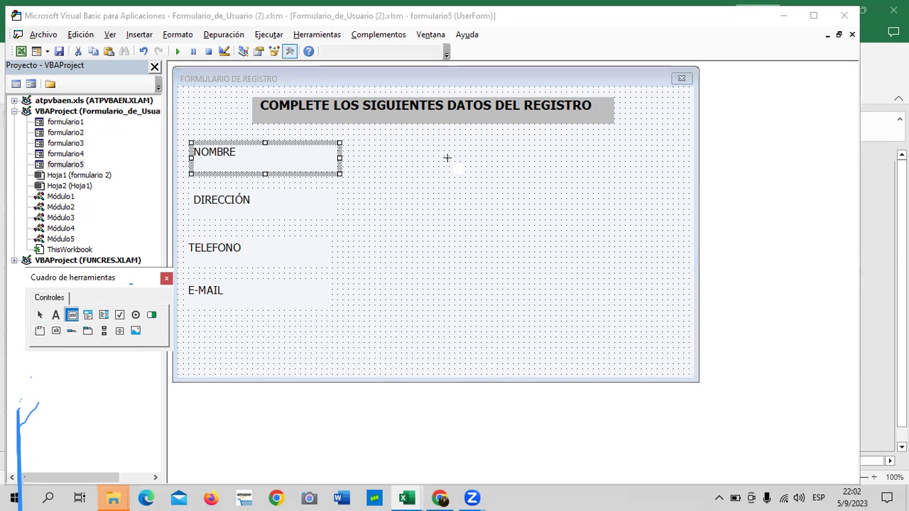
pyautogui.moveTo(424, 146); pyautogui.dragTo(624, 177)
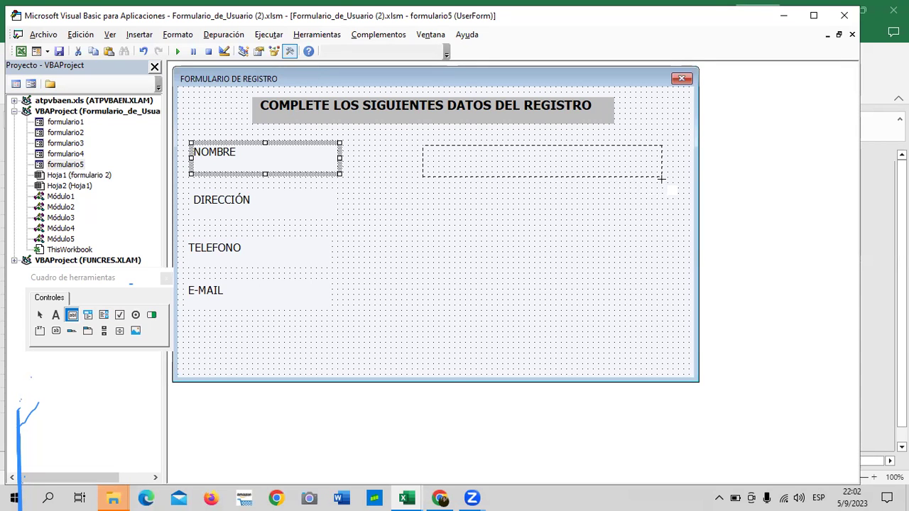
pyautogui.moveTo(625, 177); pyautogui.dragTo(665, 185)
pyautogui.moveTo(597, 143); pyautogui.dragTo(581, 137)
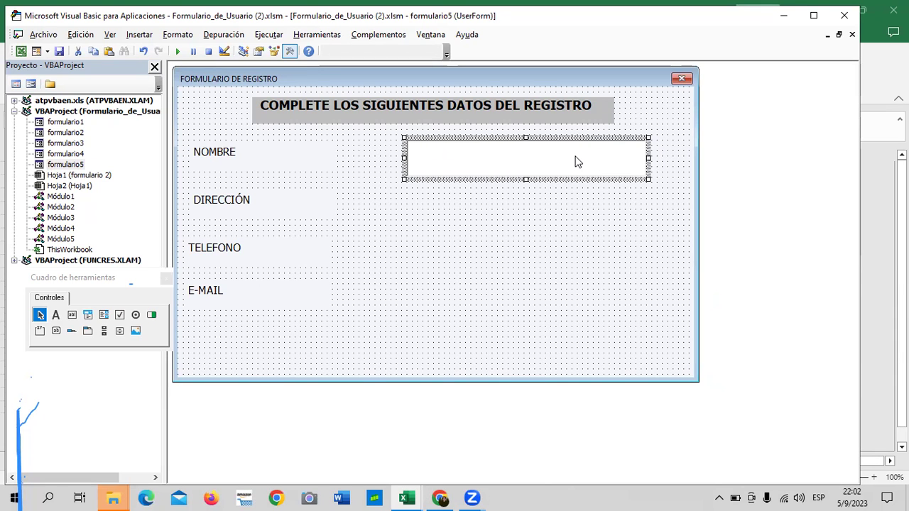
# Copy the NOMBRE text box and place the copy beside the DIRECCIÓN label
pyautogui.rightClick(576, 162)
pyautogui.click(544, 176)
pyautogui.rightClick(407, 229)
pyautogui.click(481, 250)
pyautogui.moveTo(521, 216); pyautogui.dragTo(612, 197)
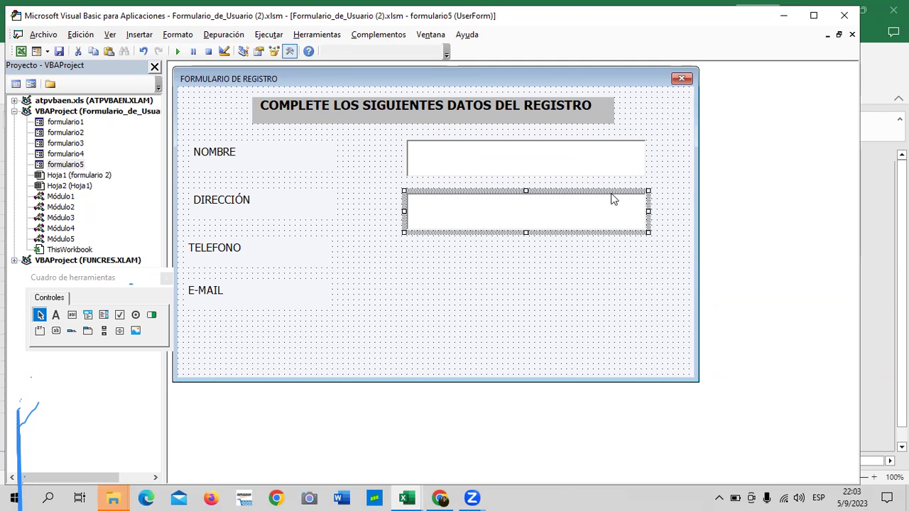
pyautogui.click(530, 289)
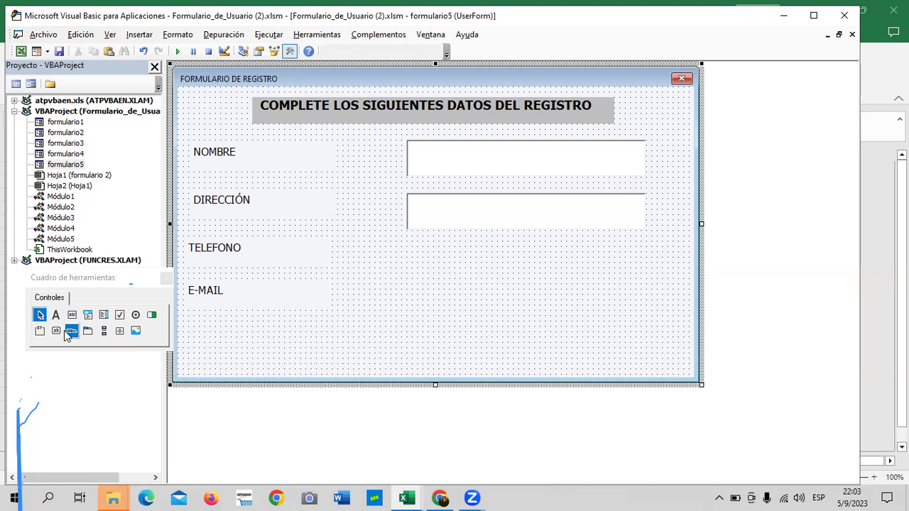
pyautogui.click(136, 315)
# Run the form from Hoja1, type 'GDRHDHD' into NOMBRE, then close both forms
pyautogui.hotkey('alt', 'F11')
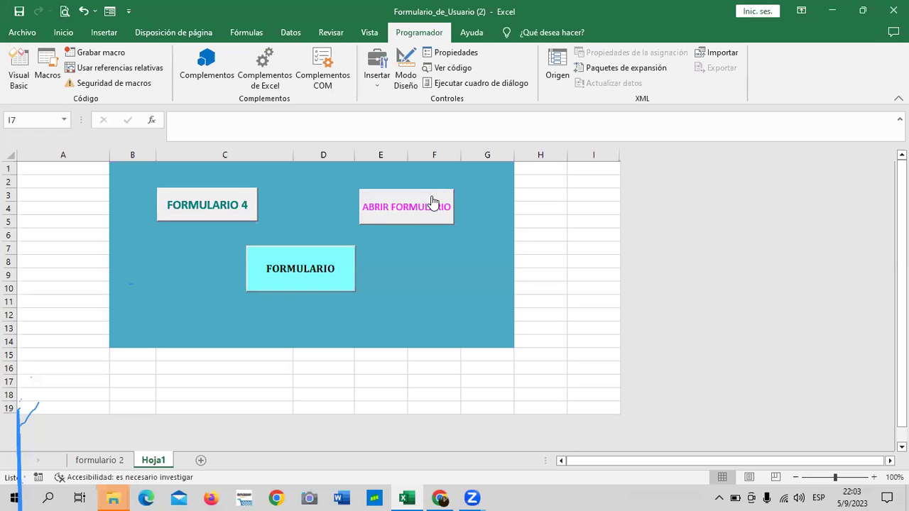
pyautogui.click(435, 204)
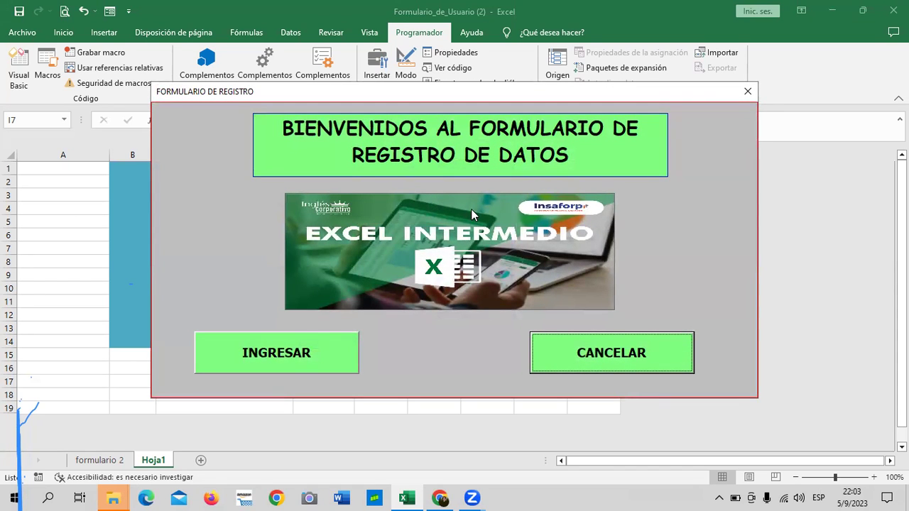
pyautogui.click(346, 352)
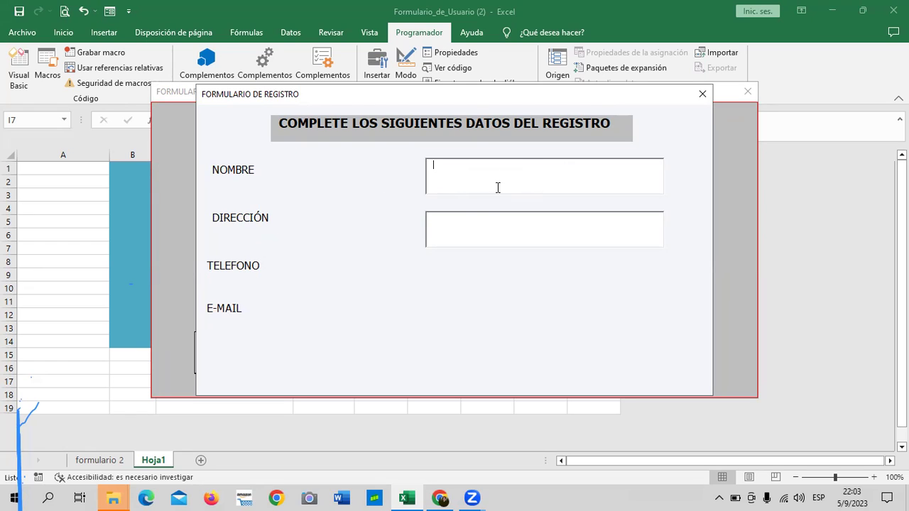
pyautogui.write('GDRHDHD')
pyautogui.click(703, 94)
pyautogui.click(668, 357)
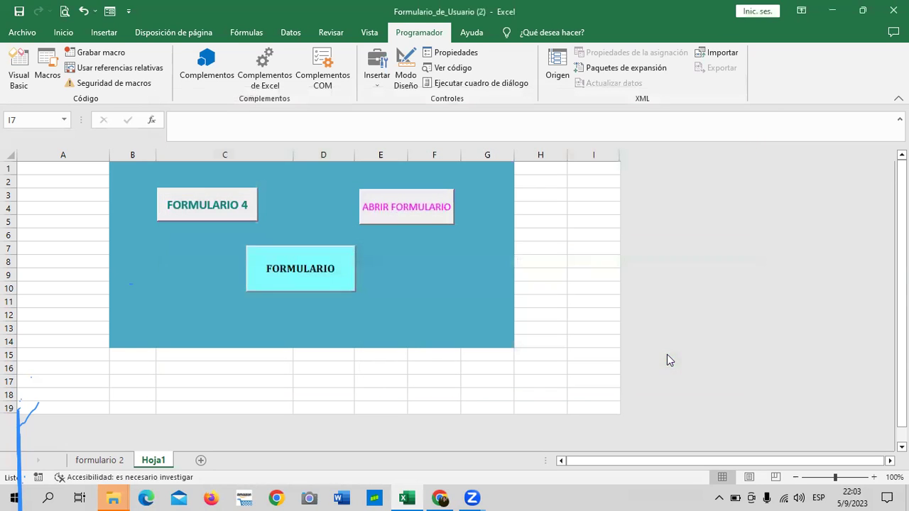